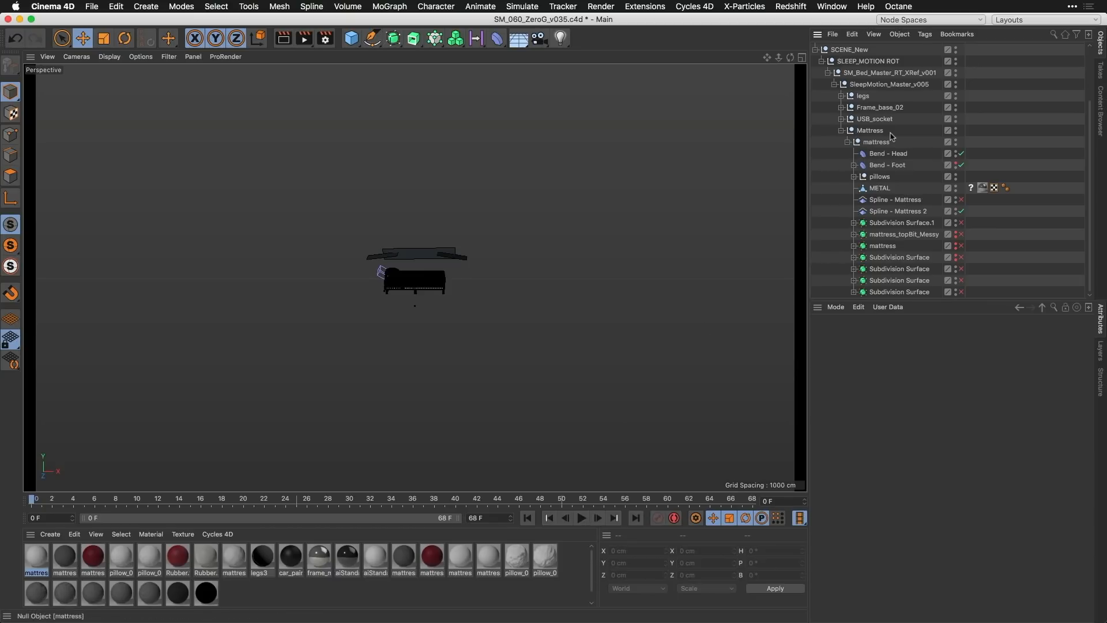
Step: Expand the Splines group and examine the object properties of the Spline - Mattress 2 deformer
scroll(891, 69, "up", 1)
scroll(891, 69, "up", 5)
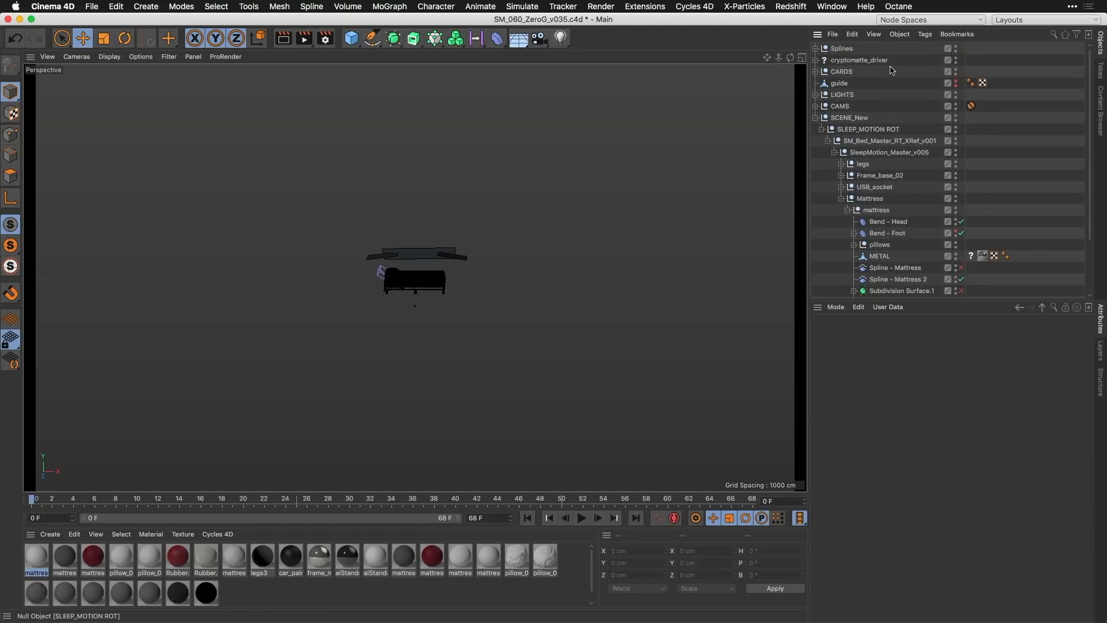
left_click(816, 49)
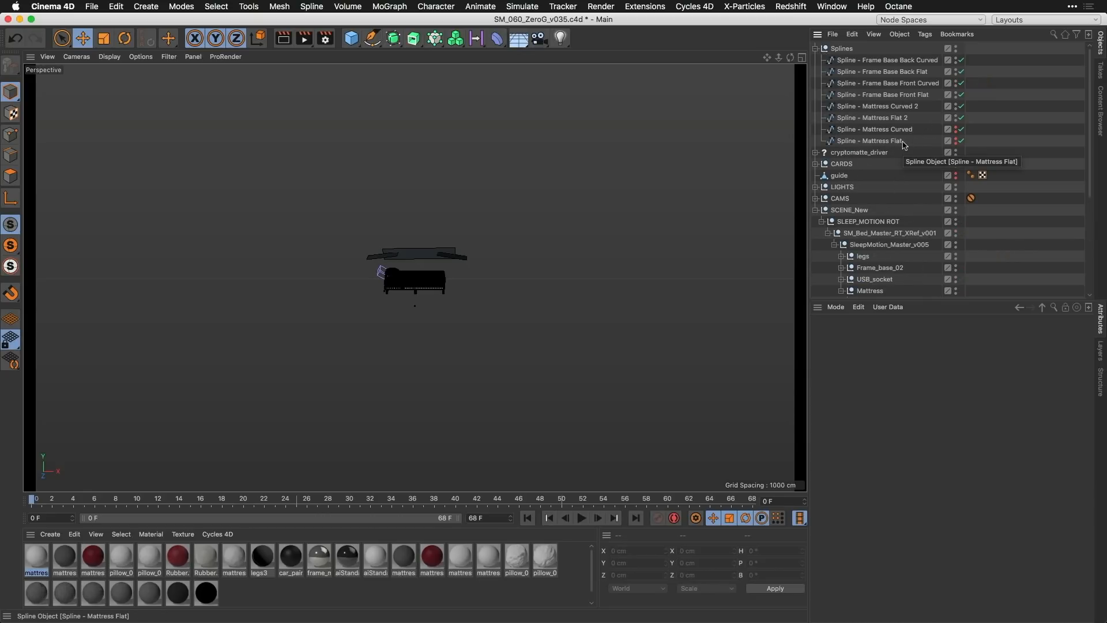
scroll(904, 145, "down", 2)
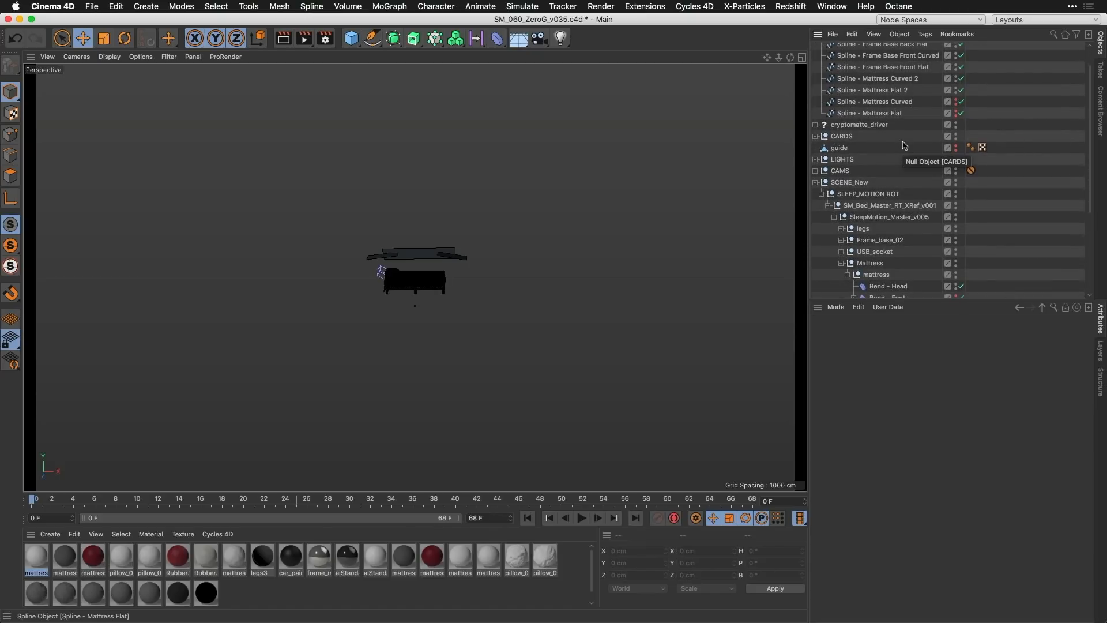
scroll(904, 145, "down", 6)
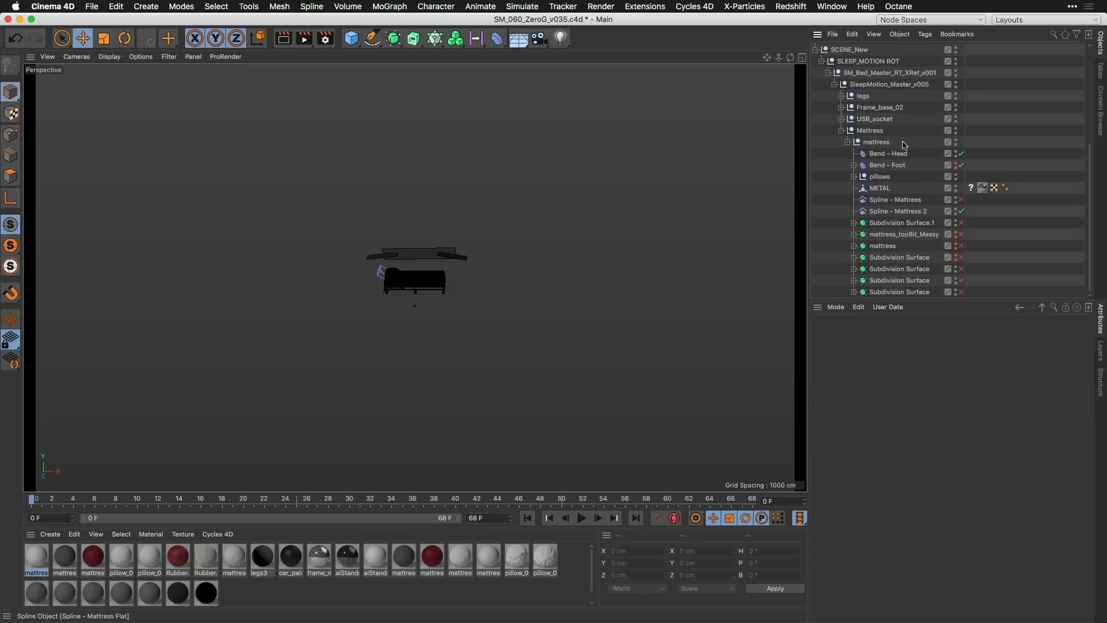
left_click(910, 212)
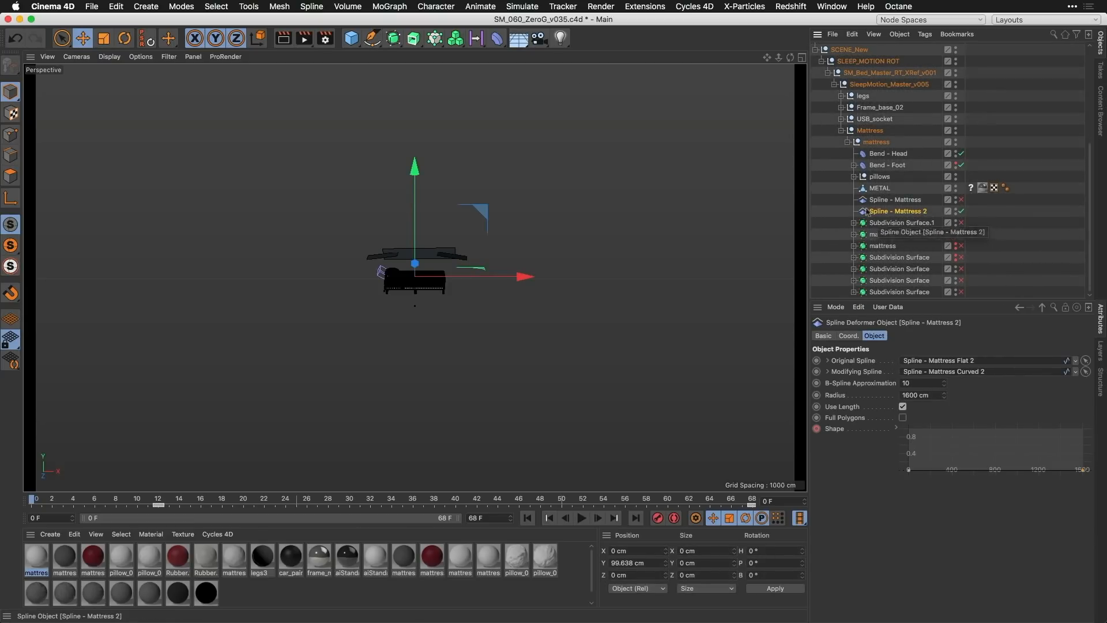
left_click(498, 39)
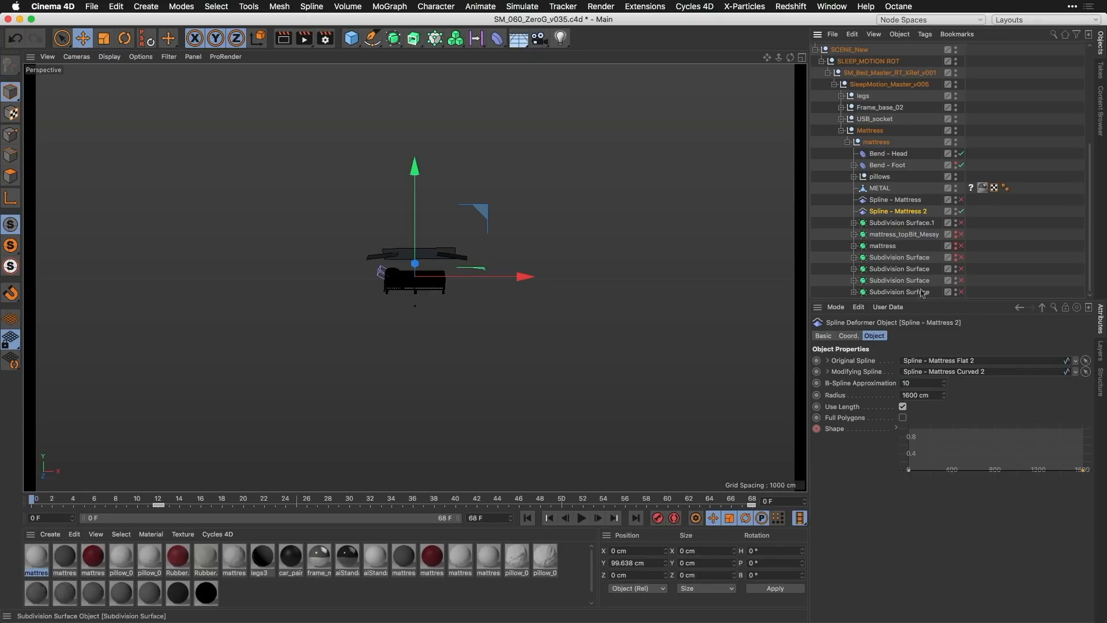
Step: Copy Spline - Mattress Curved 2 and Spline - Mattress Flat 2 into a new project
scroll(918, 112, "up", 5)
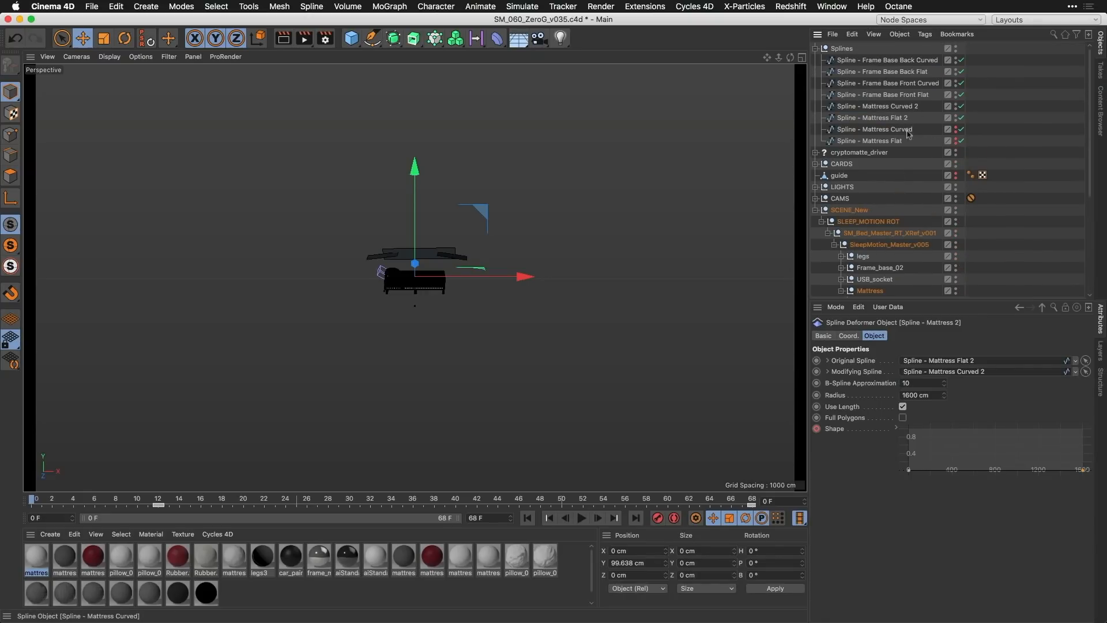
left_click(908, 119)
left_click(905, 108, "shift")
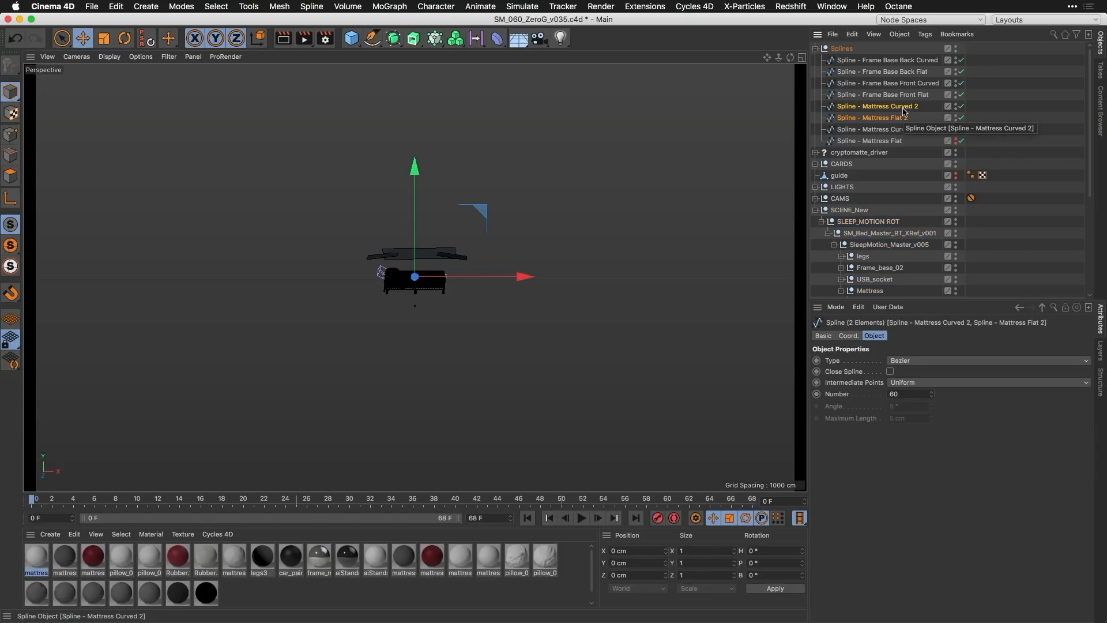
key("super+n")
key("super+v")
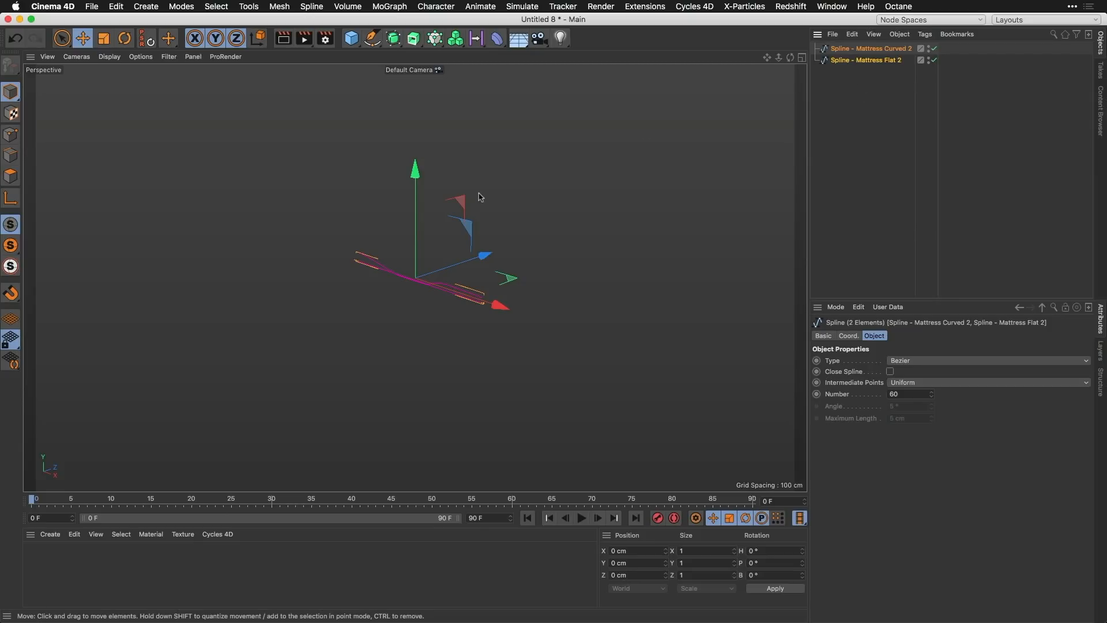
Step: Select all points of Spline - Mattress Flat 2 and of Spline - Mattress Curved 2 in turn to compare their point layouts
left_click(11, 134)
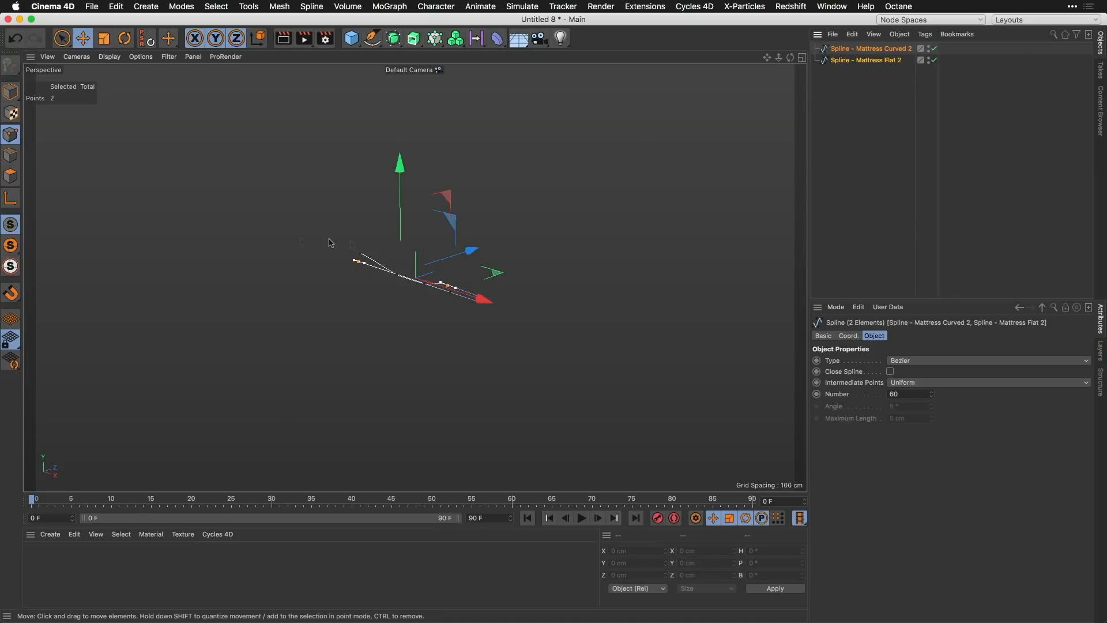
right_click_drag(397, 260, 437, 207, "alt")
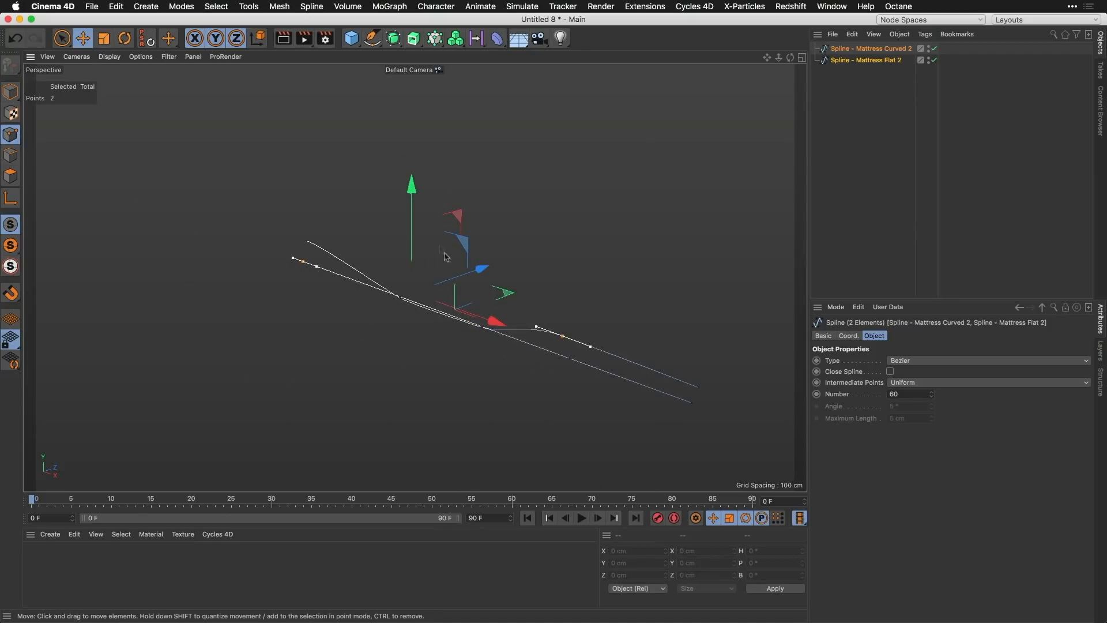
mouse_move(446, 256)
left_mouse_down("alt")
mouse_move(488, 256)
mouse_move(462, 257)
left_mouse_up("alt")
middle_click_drag(541, 263, 490, 260, "alt")
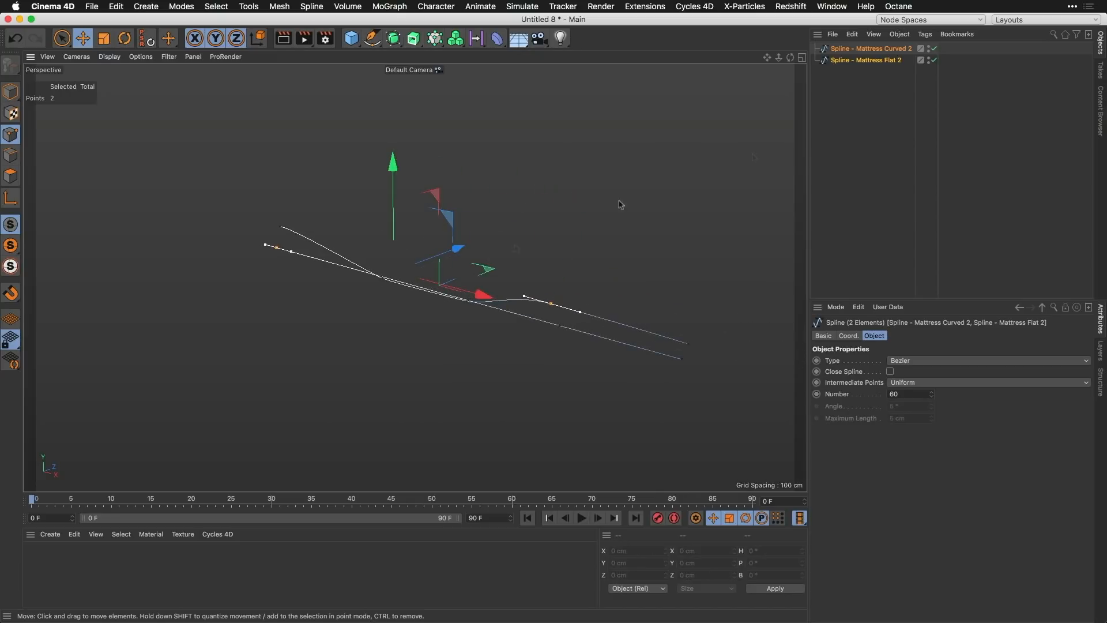
left_click(892, 108)
left_click(277, 247)
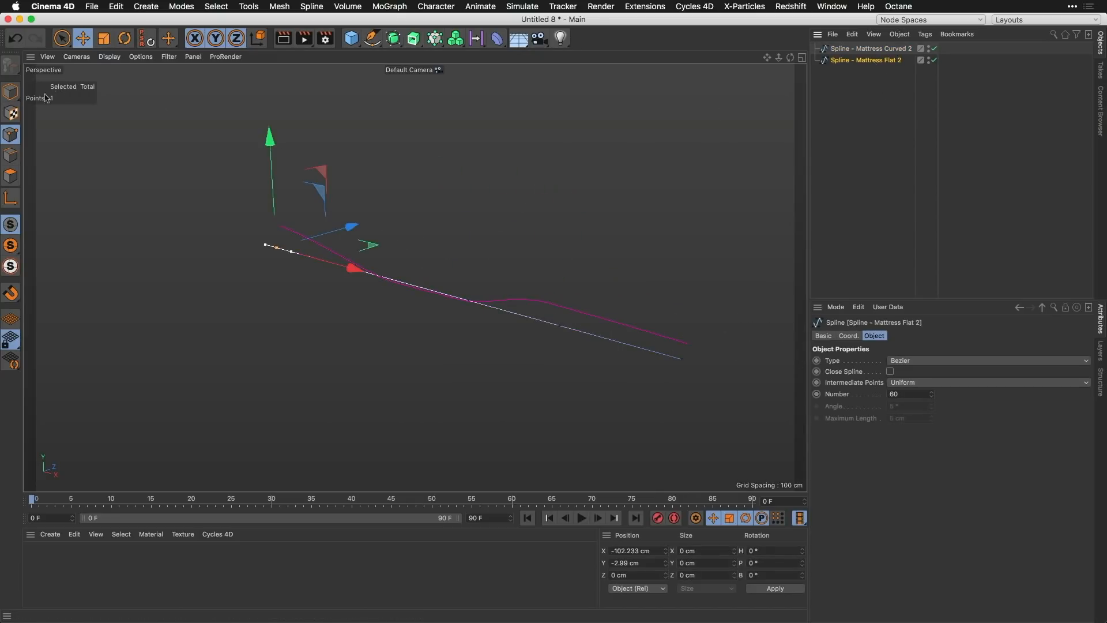
key("super+a")
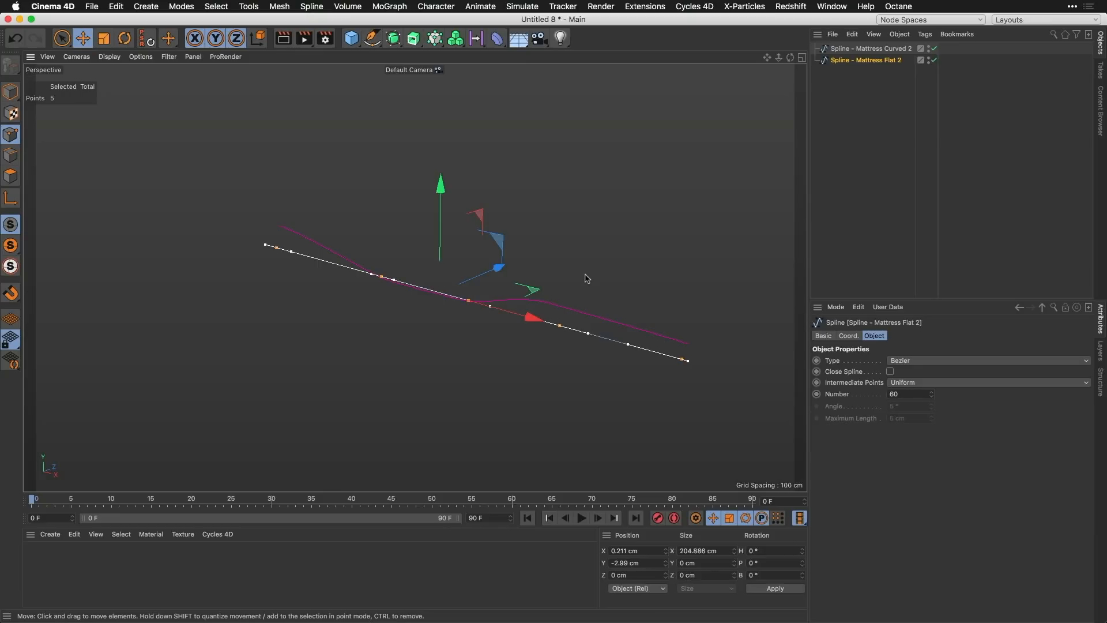
left_click(864, 51)
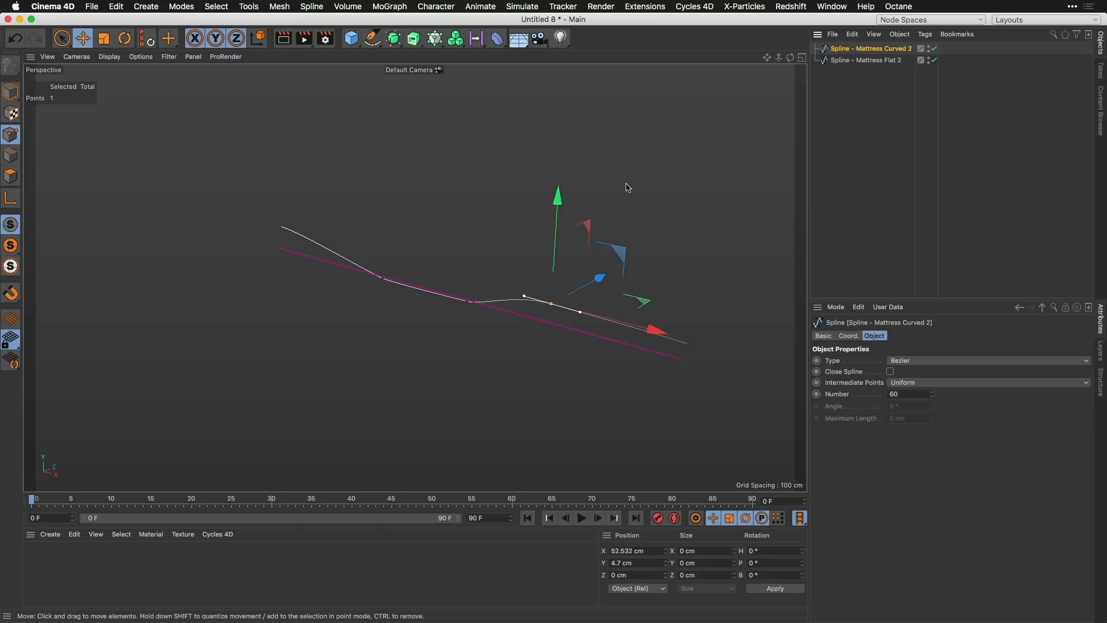
key("super+a")
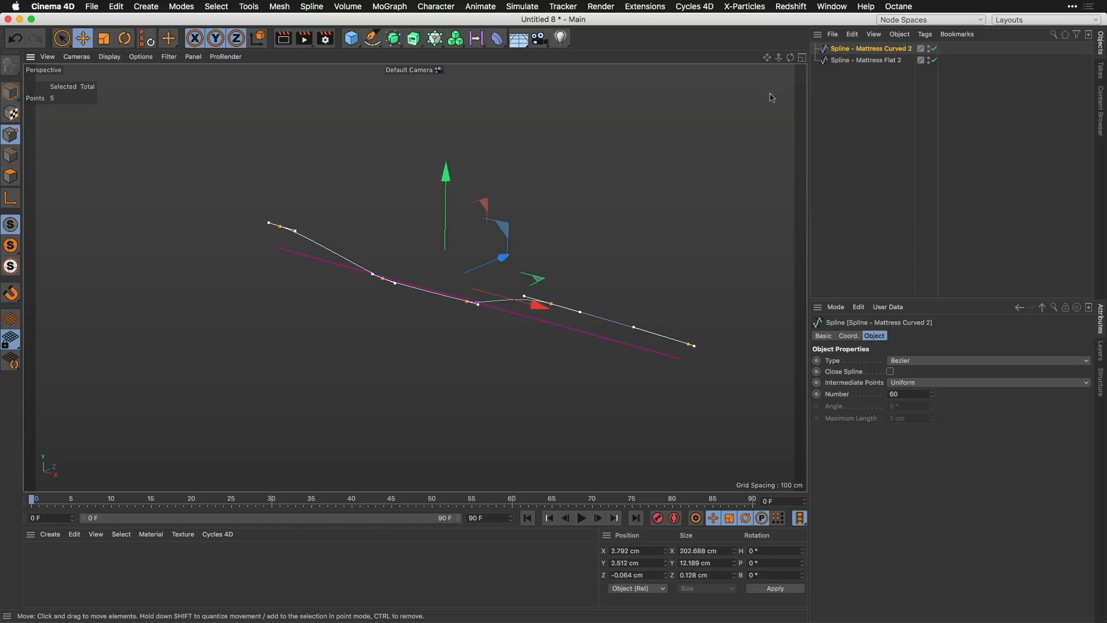
Step: Select both mattress splines and compare their points side-on in a maximized Front view
left_click(802, 57)
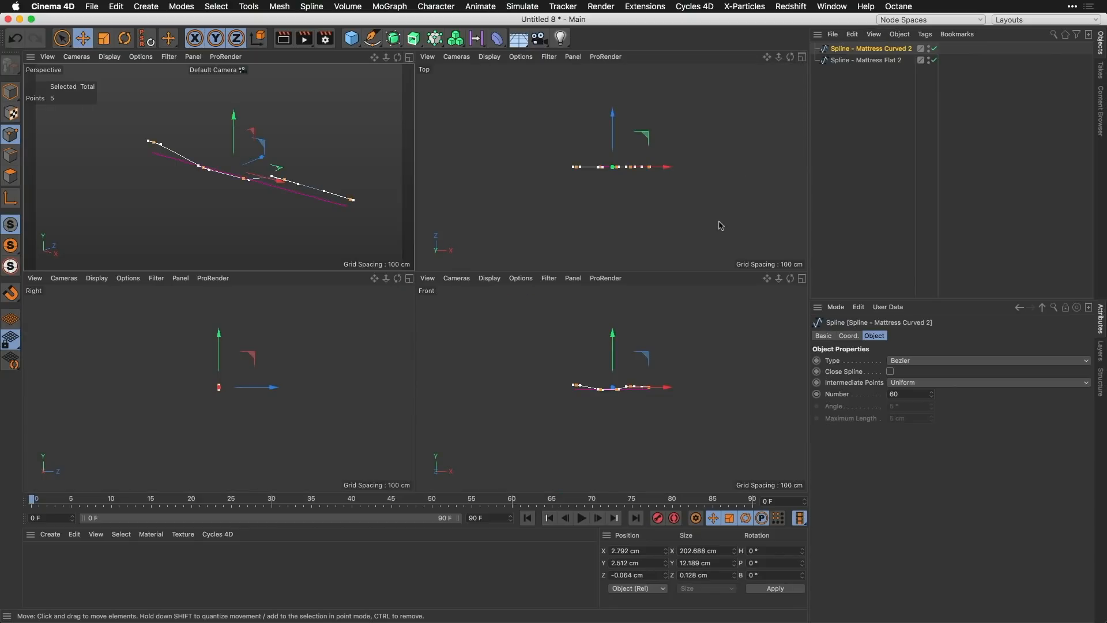
left_click(802, 278)
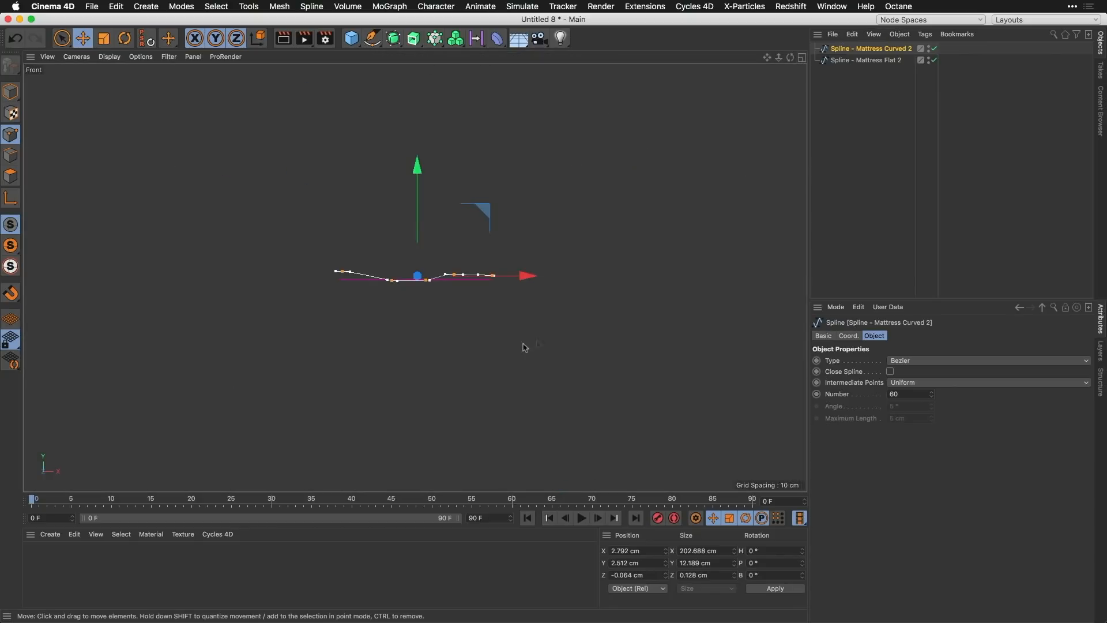
scroll(404, 291, "up", 6)
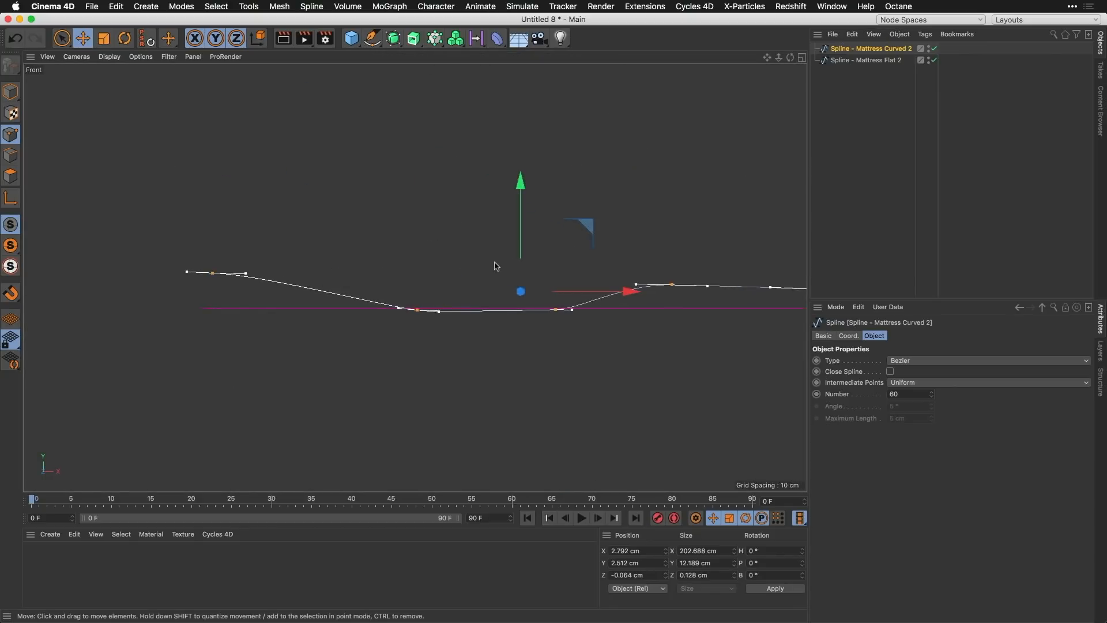
middle_click_drag(572, 227, 533, 230, "alt")
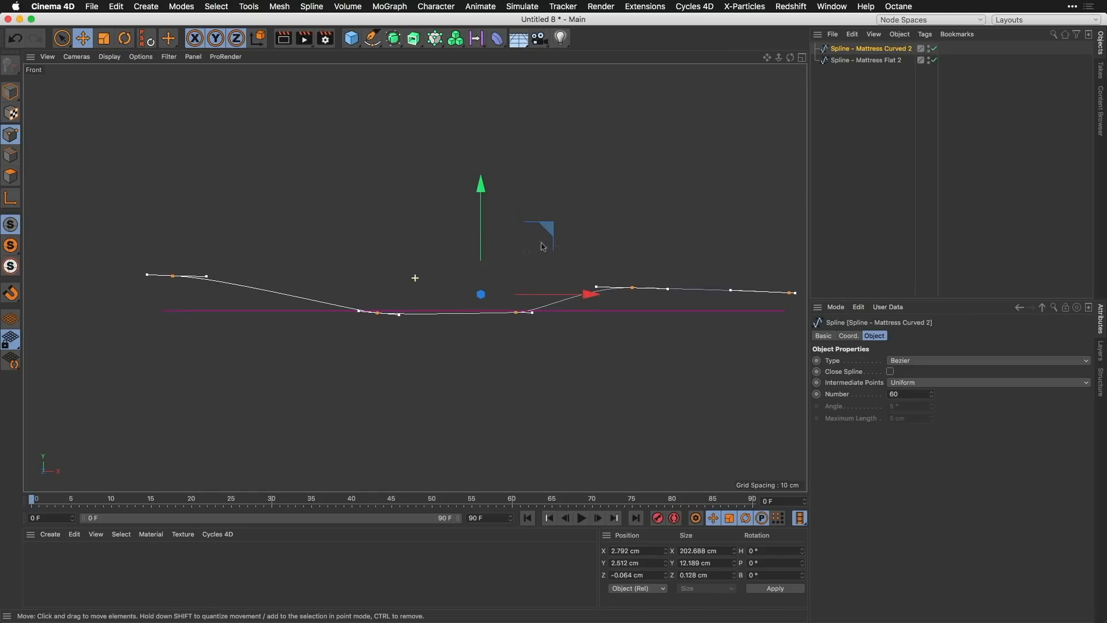
left_click(858, 60, "shift")
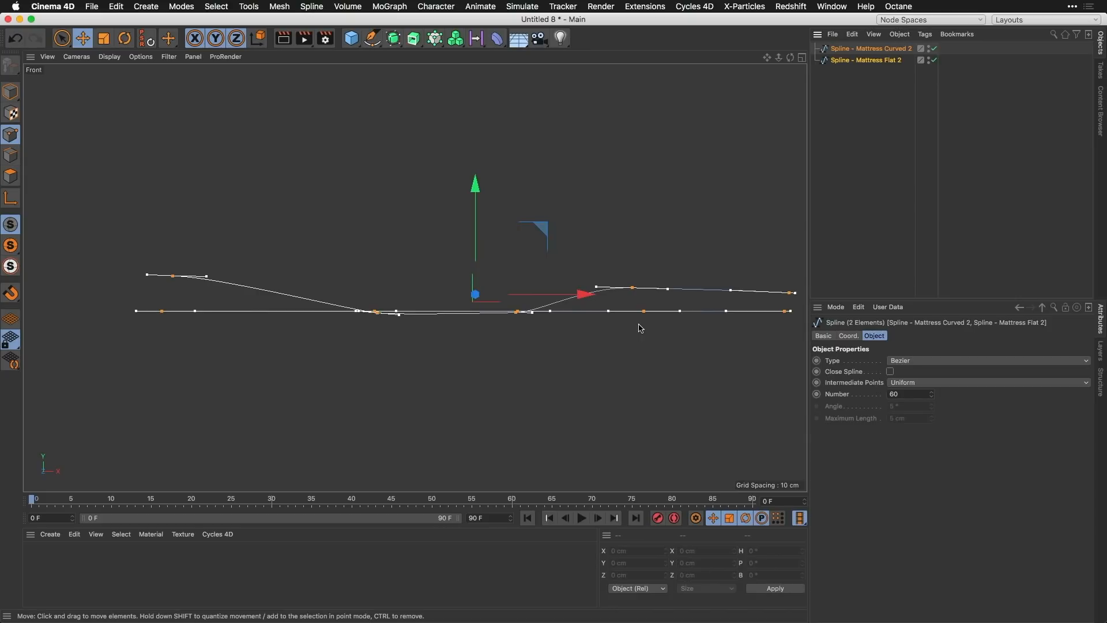
Step: Return to SM_060_ZeroG_v035.c4d, select the Spline - Mattress 2 deformer and scrub the bed animation to frame 68
right_click(863, 136)
left_click(859, 190)
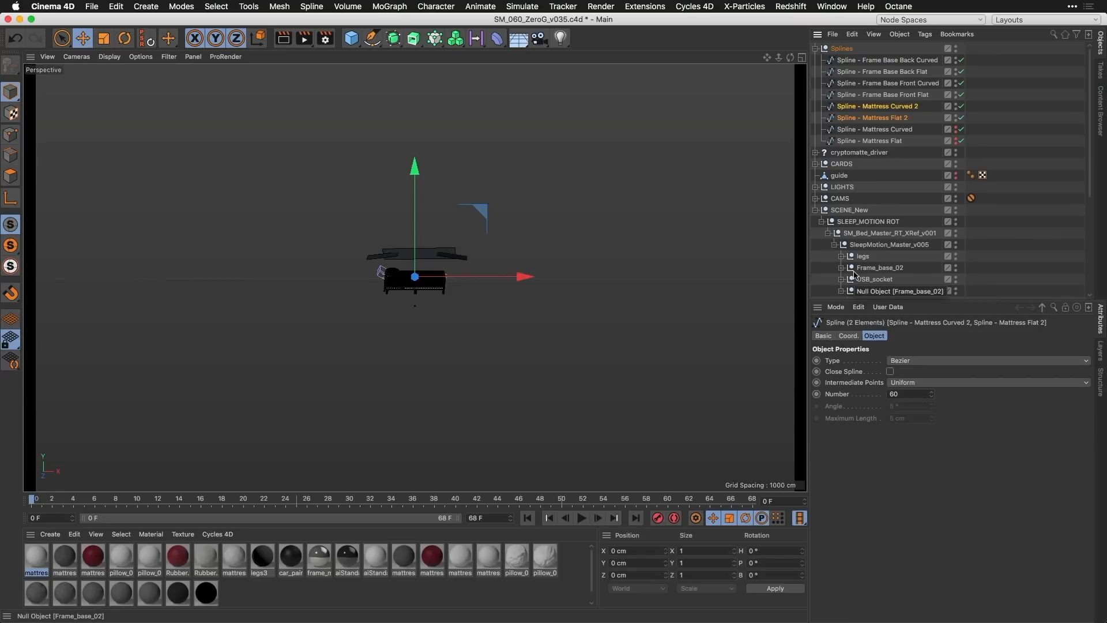
scroll(1089, 169, "down", 1)
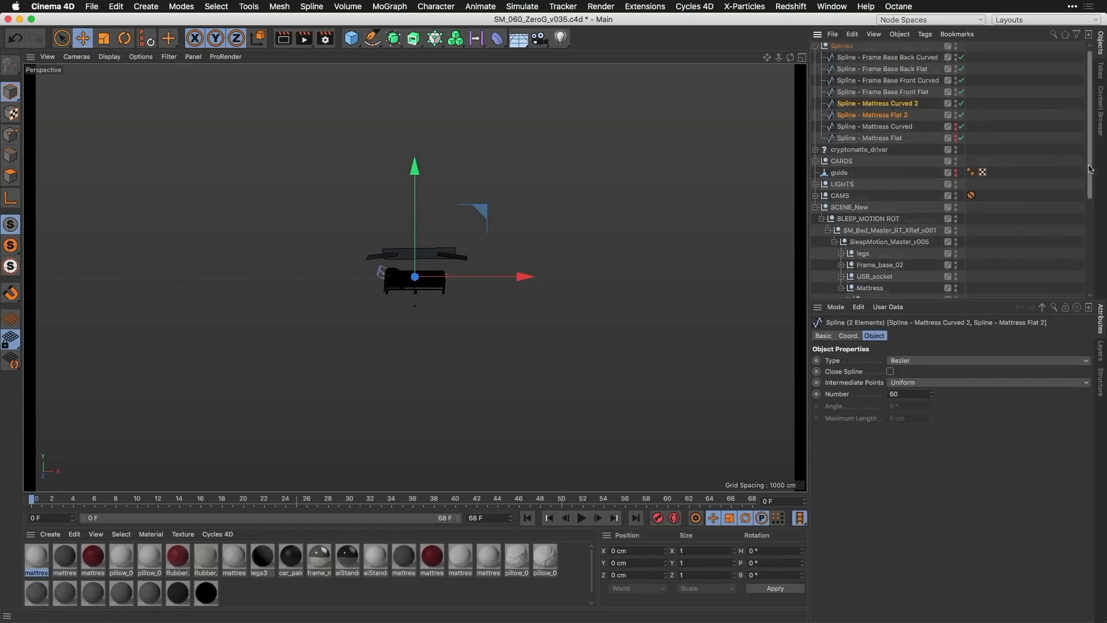
scroll(1090, 169, "down", 5)
left_click(905, 212)
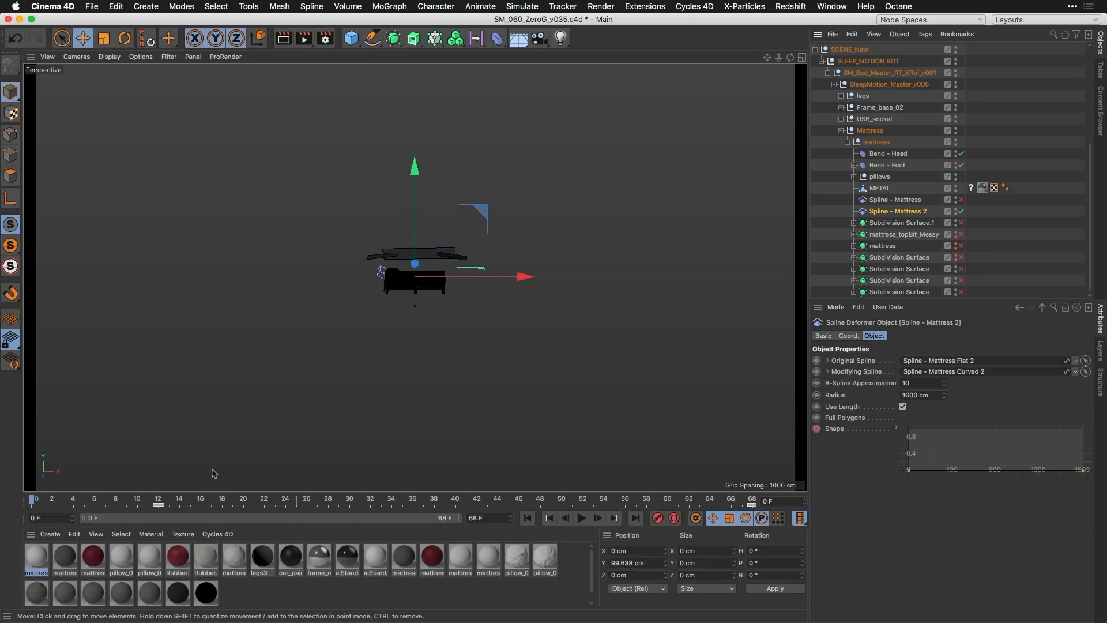
left_click_drag(31, 500, 265, 506)
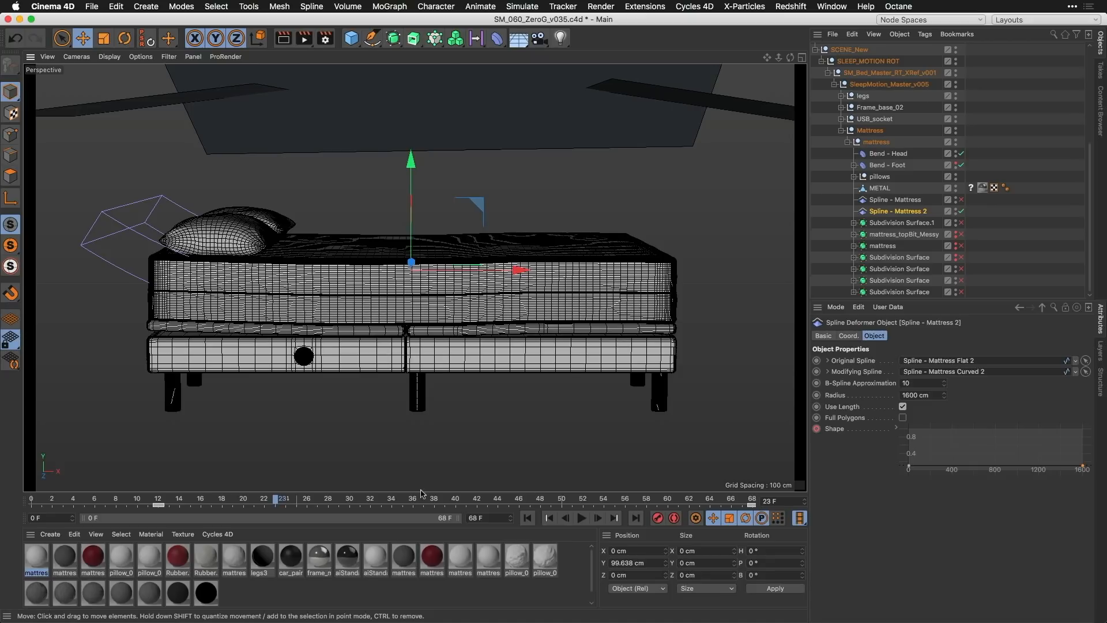
left_click_drag(281, 502, 767, 474)
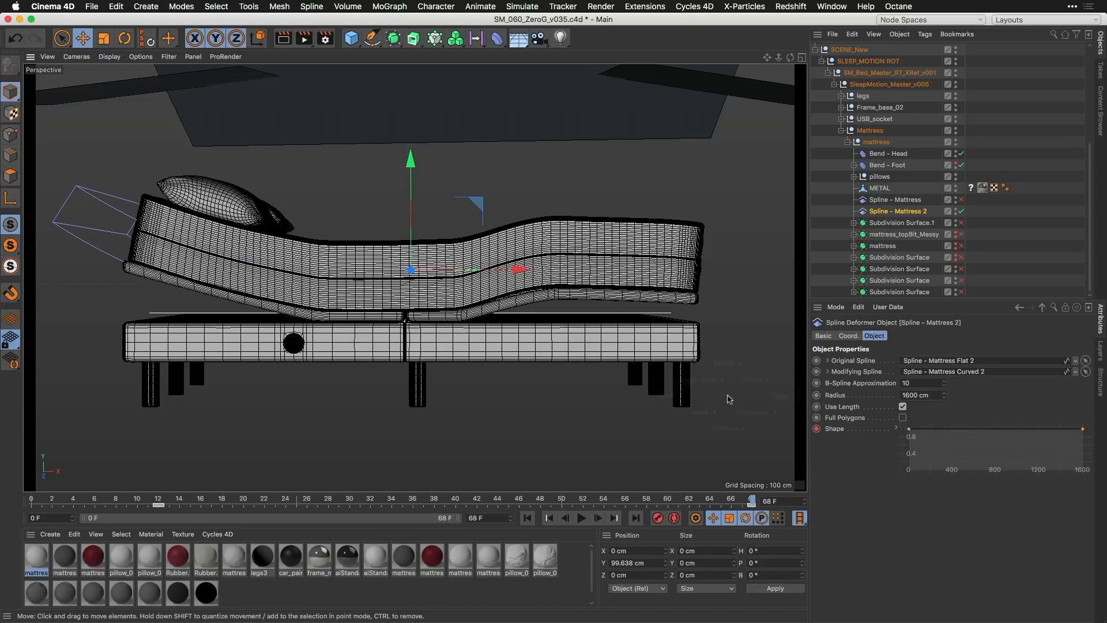
Step: In Dreams-Bed-Demo-Start.c4d, temporarily solo the Splines layer and select all points of Spline - Flat and Spline - Curved to compare them
right_click(729, 399)
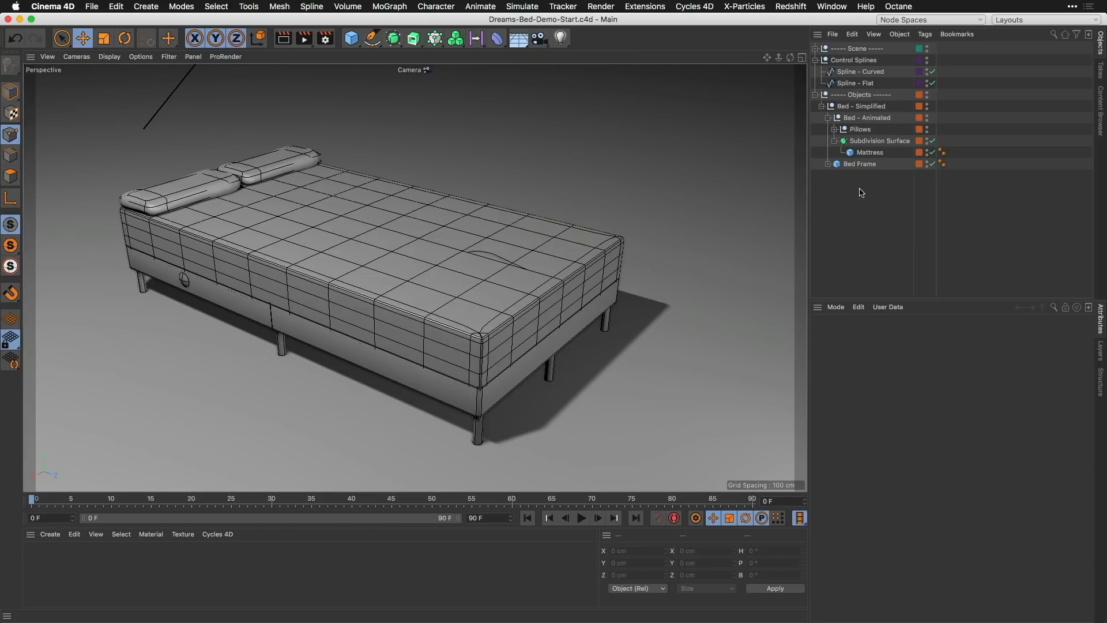
left_click(1100, 349)
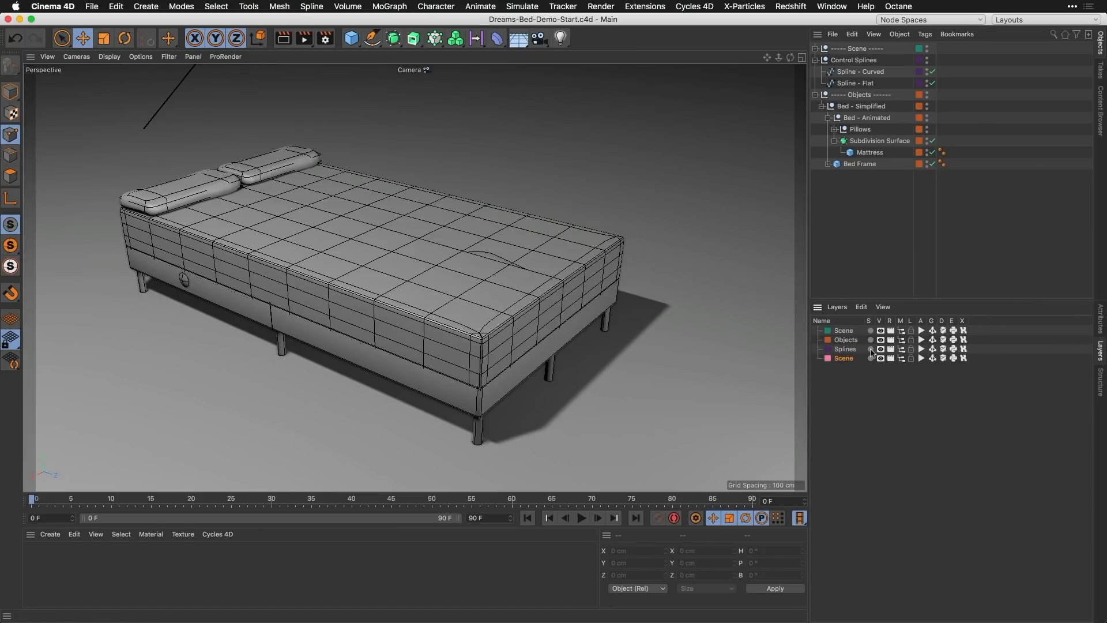
left_click(871, 349)
left_click(860, 71)
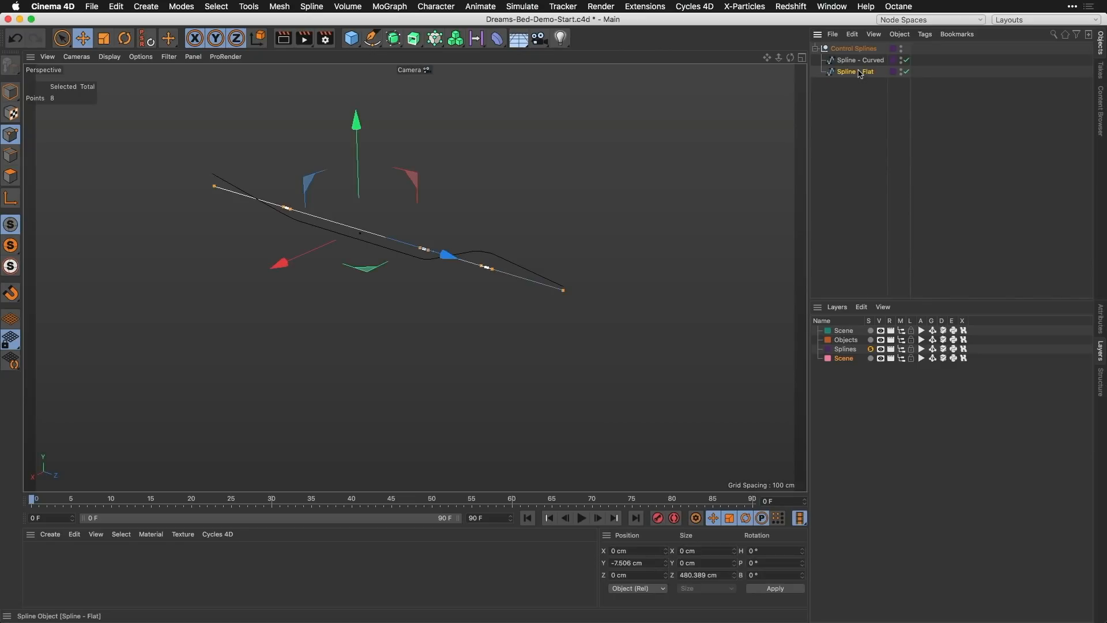
left_click(861, 60)
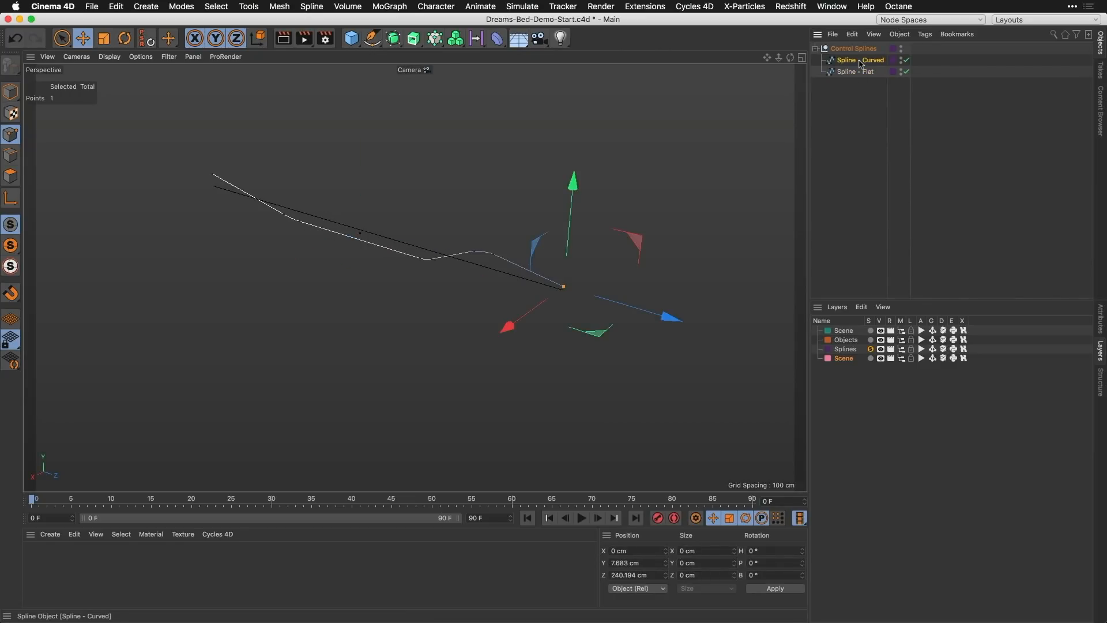
left_click(462, 260)
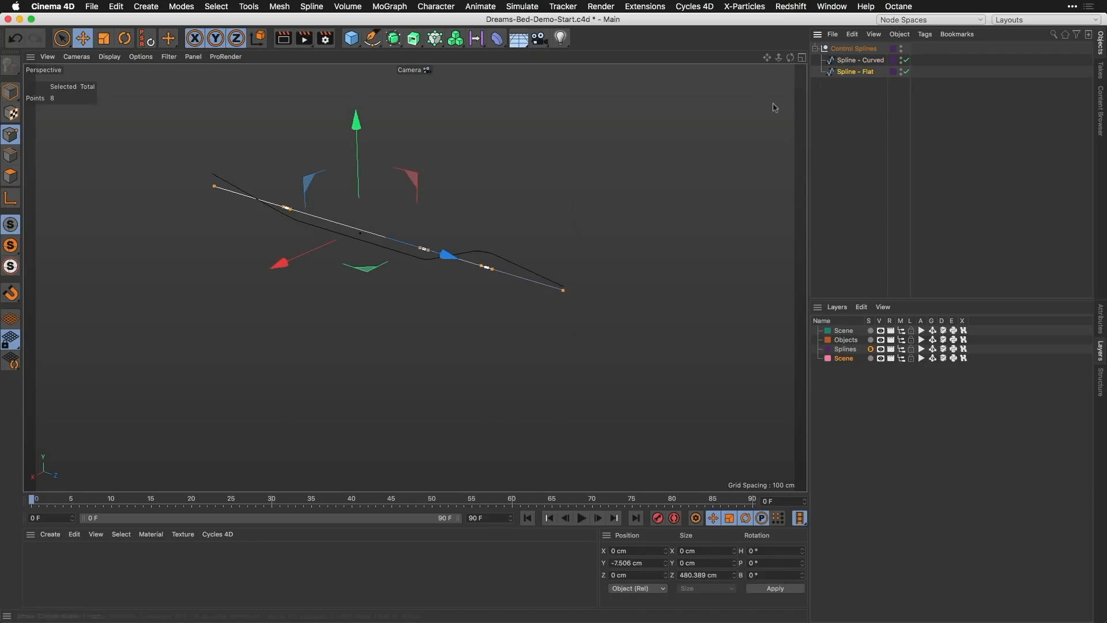
left_click(860, 60)
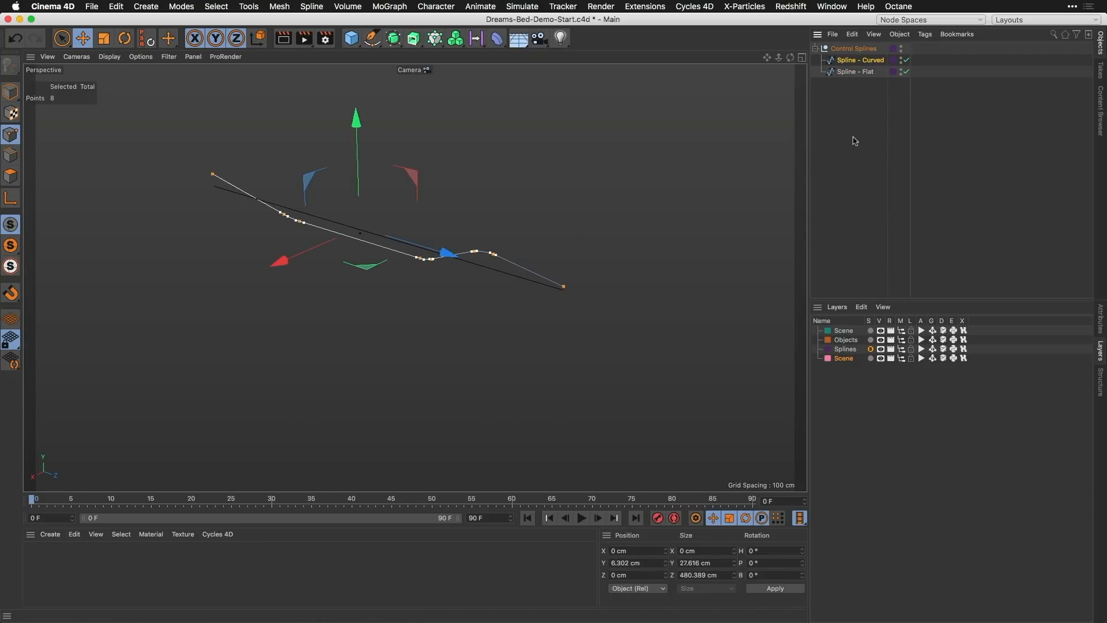
left_click(870, 349)
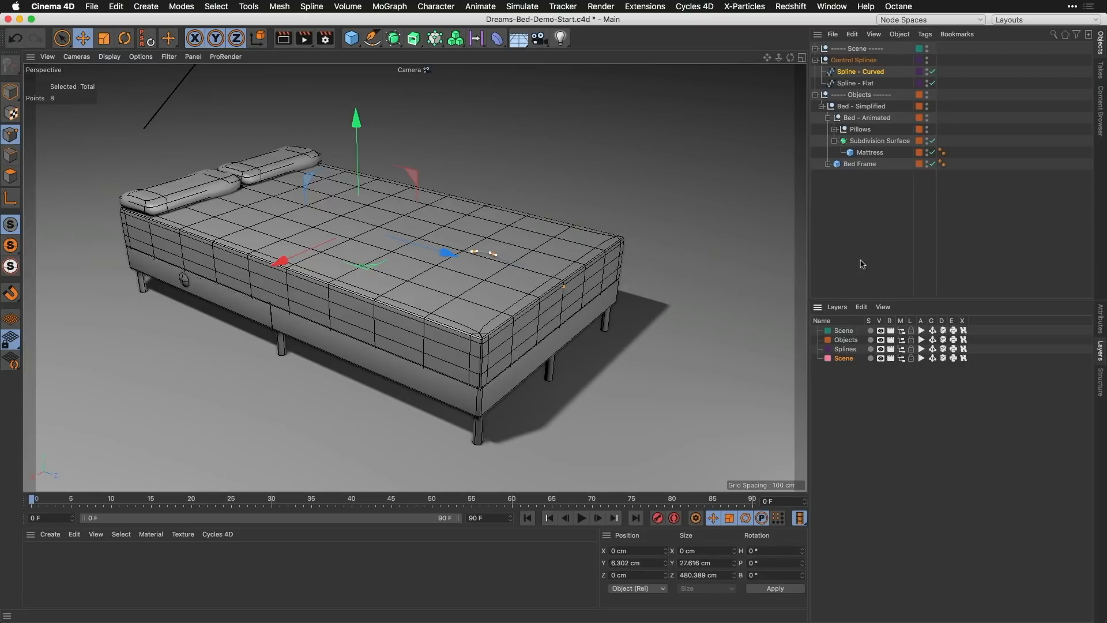
Step: Add a Spline Wrap deformer, place it first inside the Bed - Animated null and show its object properties
left_click(877, 200)
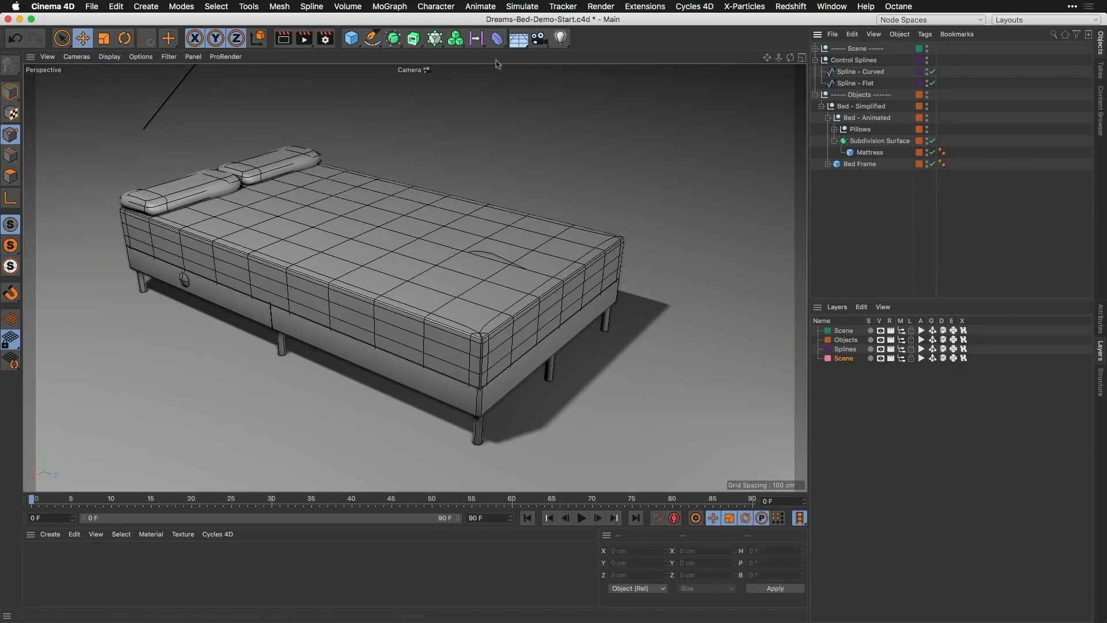
left_click(497, 38)
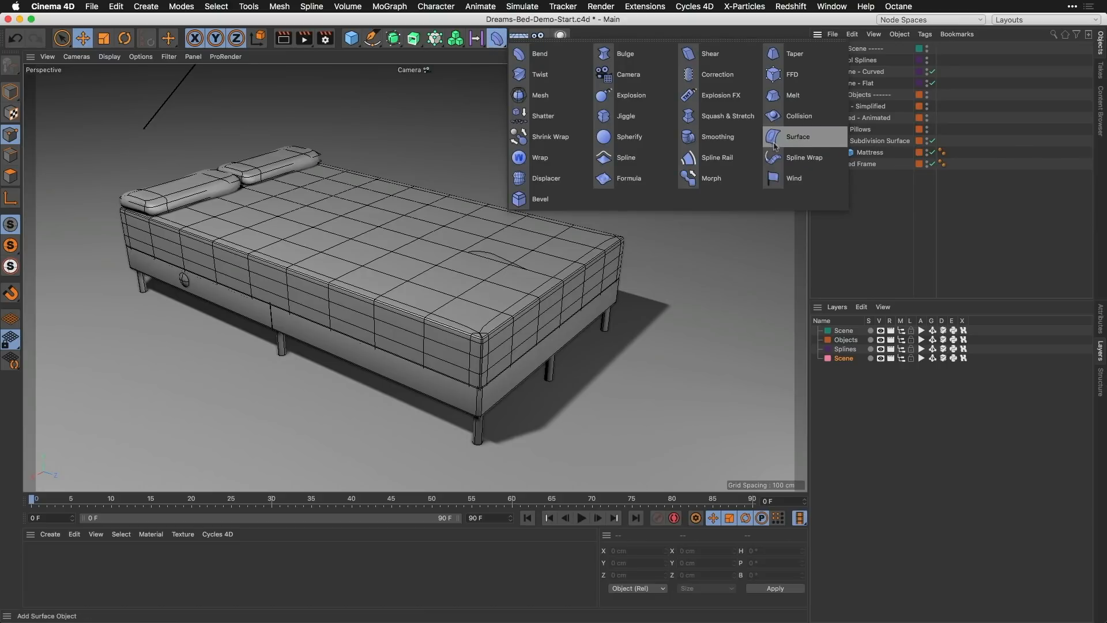
left_click(802, 158)
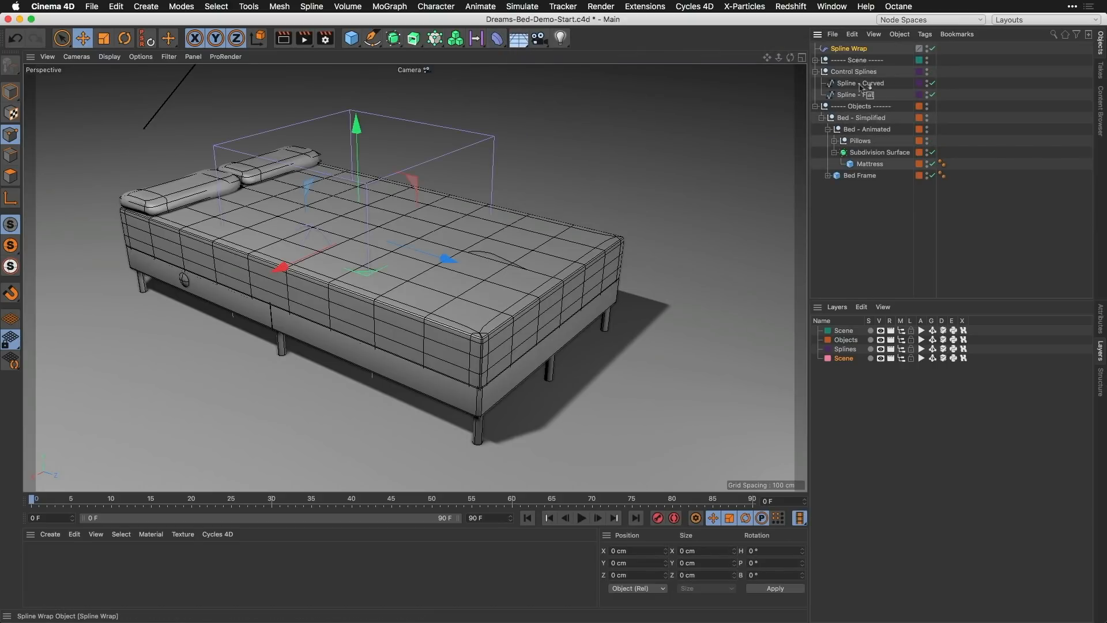
left_click_drag(860, 87, 864, 137)
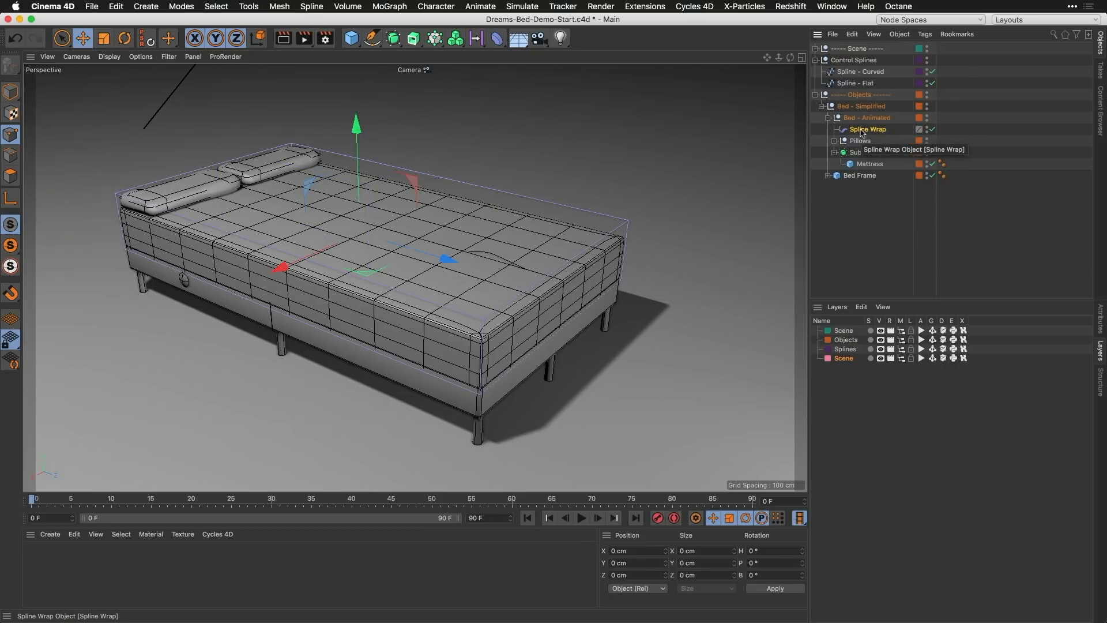
left_click(1099, 319)
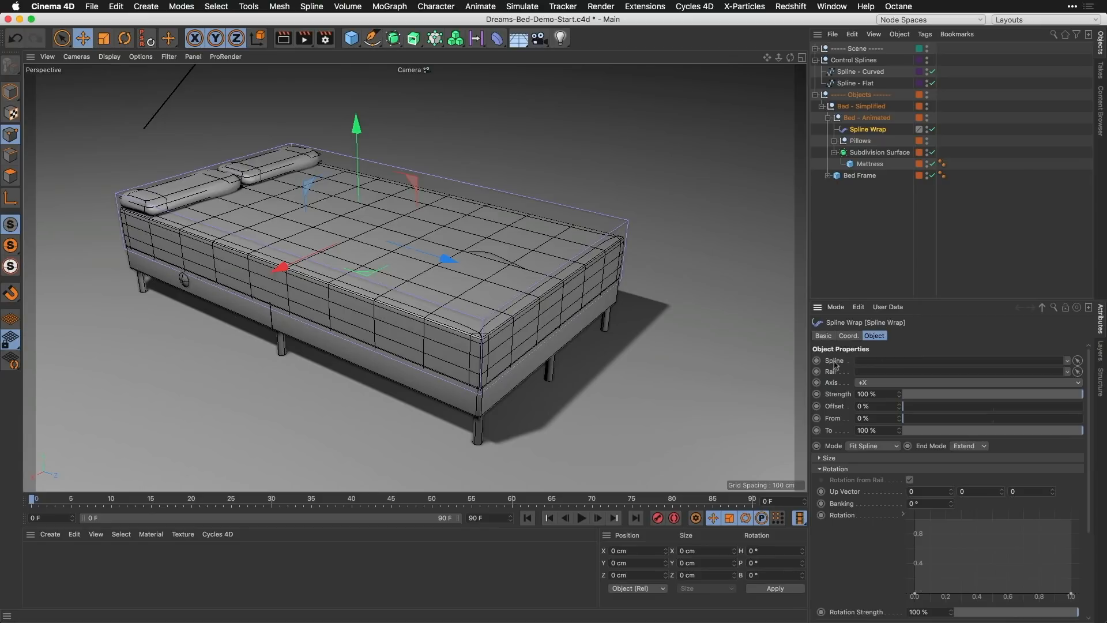
Step: Add a Pose Morph rigging tag to Spline - Flat and enable Points mixing
left_click(857, 84)
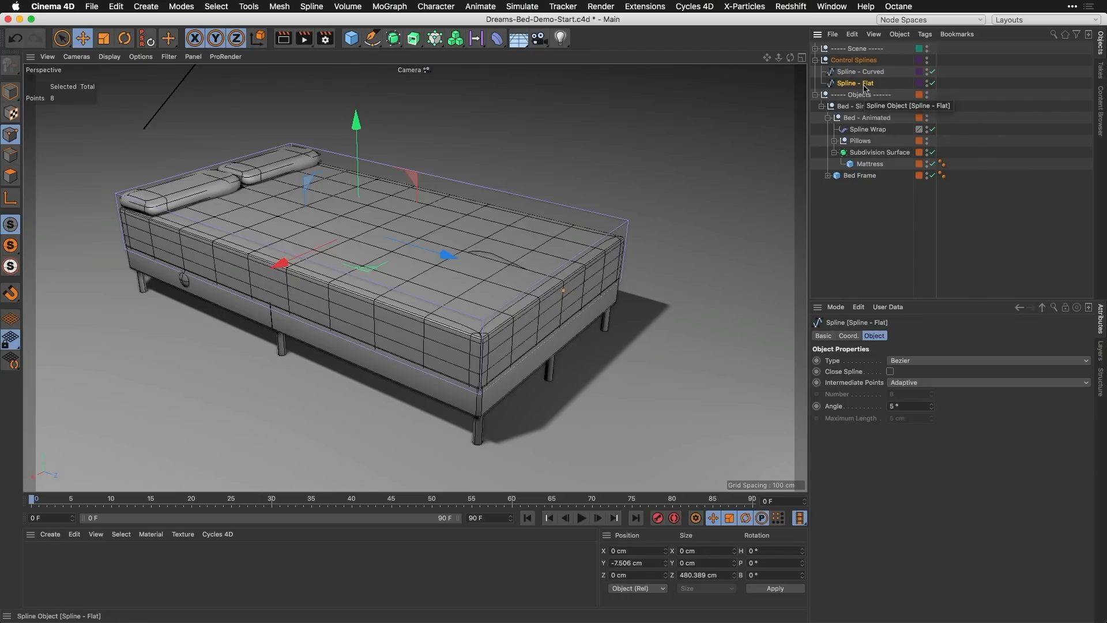
left_click(924, 34)
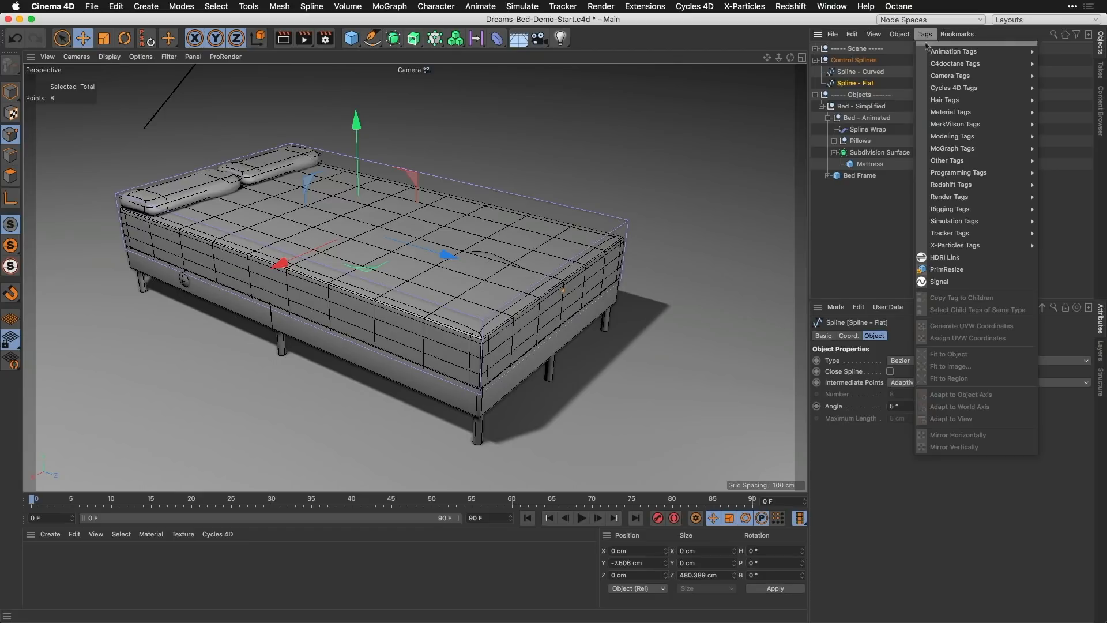
mouse_move(953, 213)
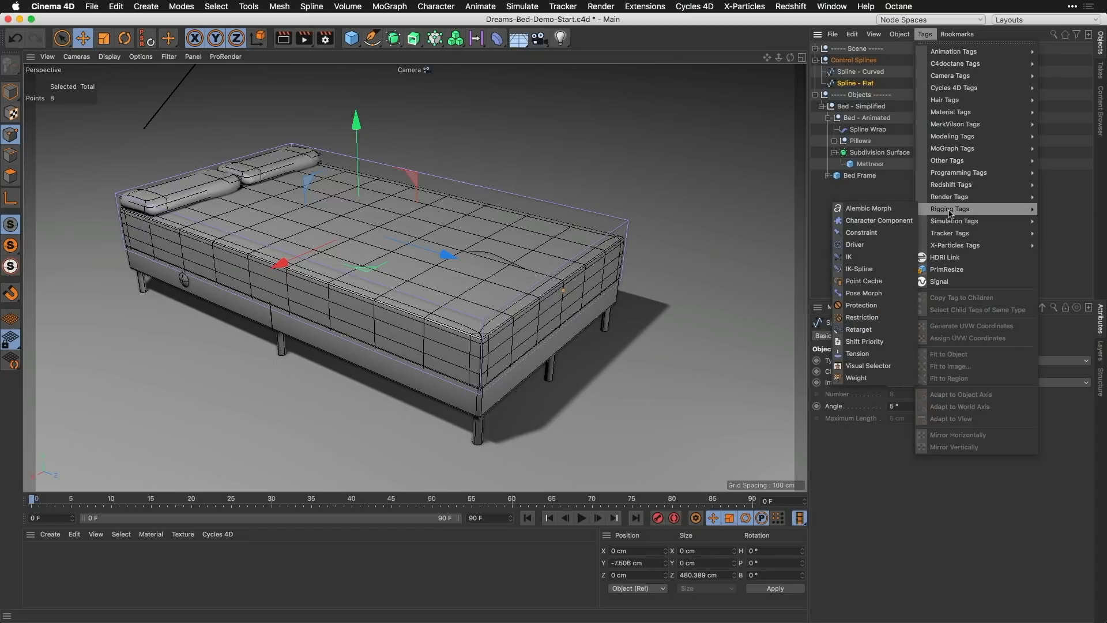
left_click(892, 294)
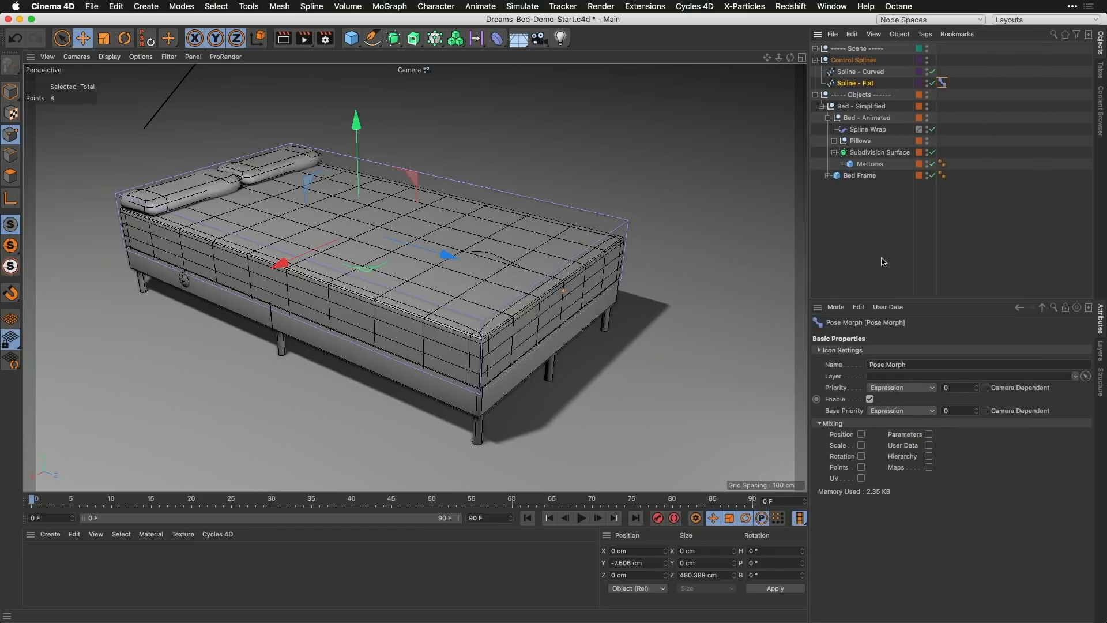
left_click(861, 468)
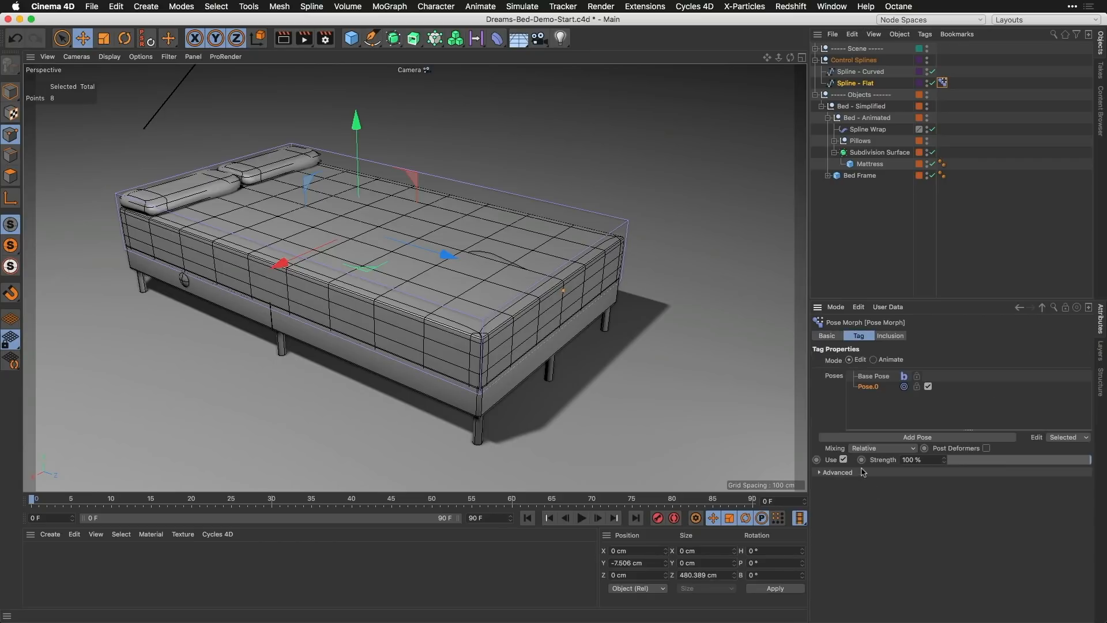
Step: Replace Pose.0 in the Pose Morph tag with Spline - Curved as an absolute morph target
left_click(874, 378)
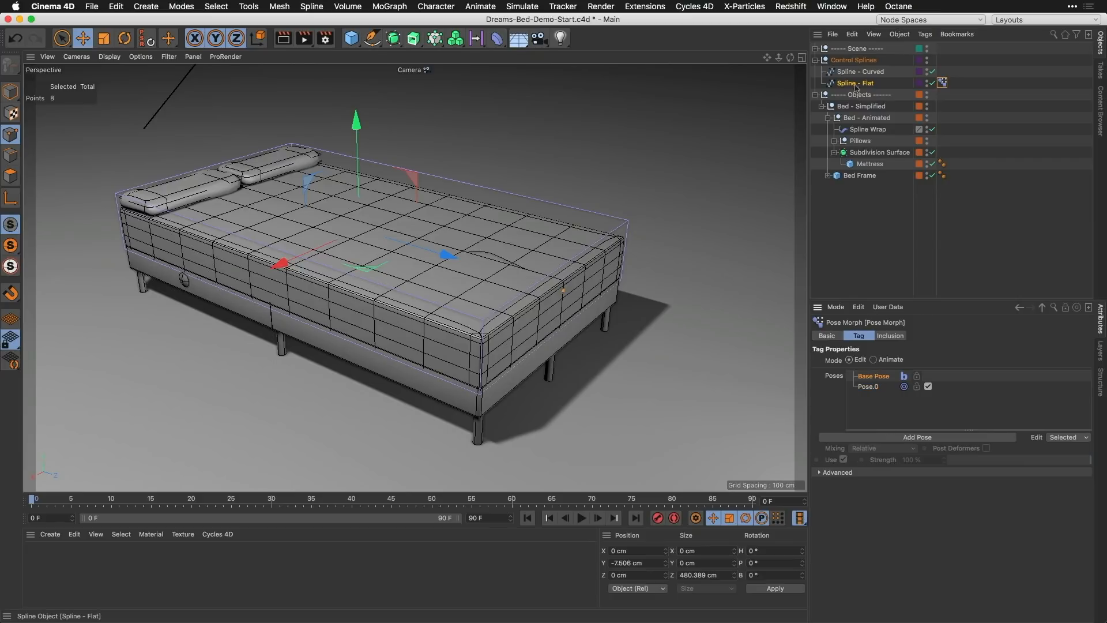
left_click(873, 387)
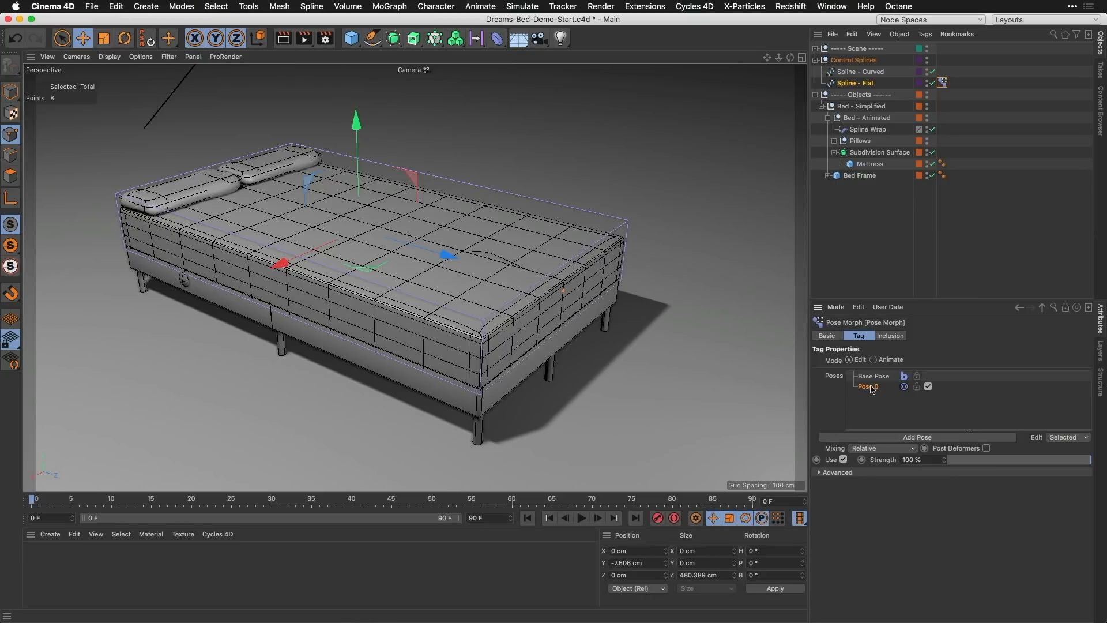
key("Delete")
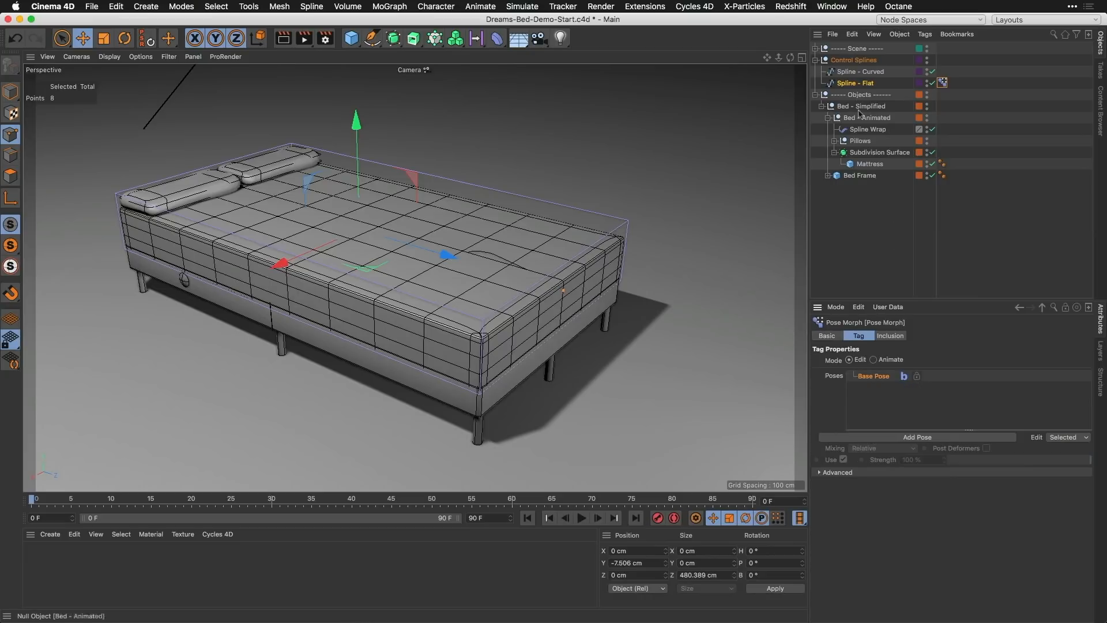
left_click_drag(853, 74, 876, 392)
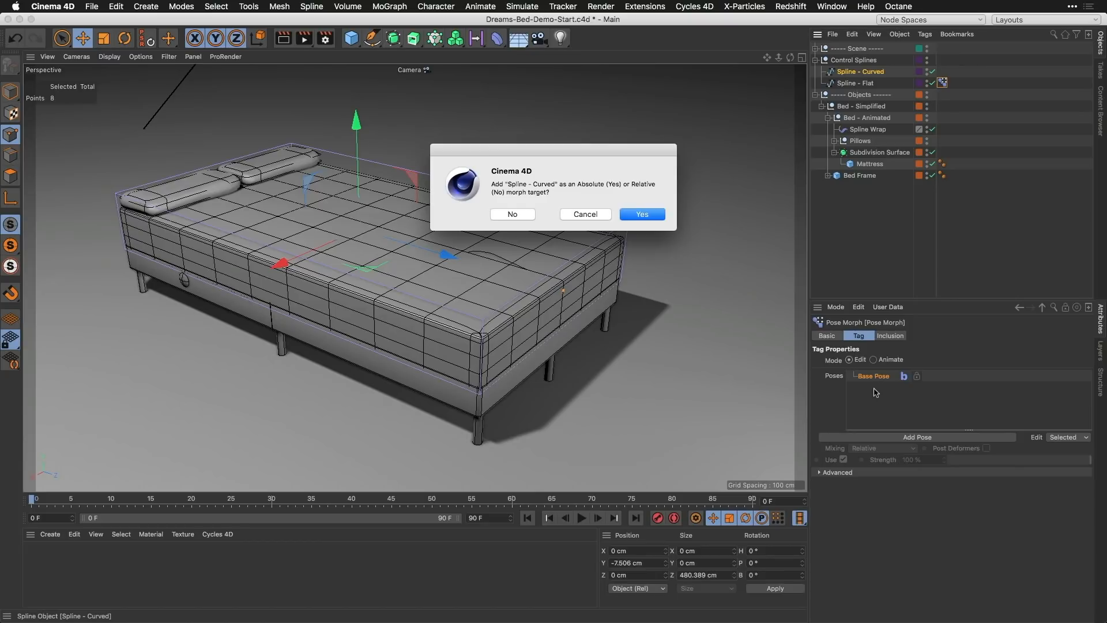
left_click(639, 214)
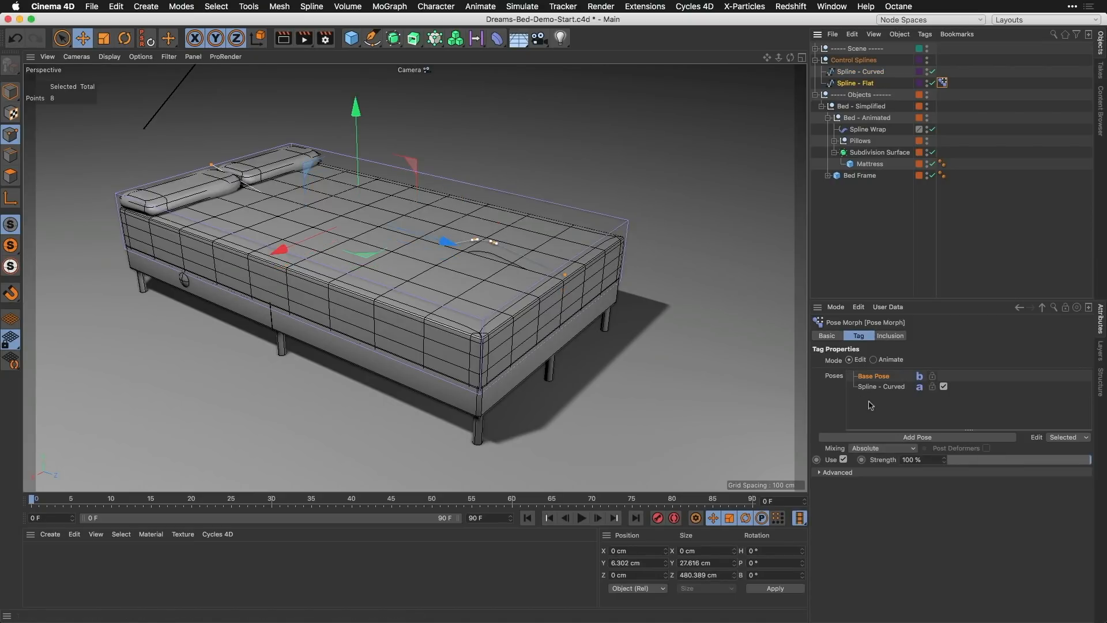
Step: Switch between Base Pose and the Spline - Curved pose to compare the spline's shapes
left_click(887, 387)
left_click(880, 379)
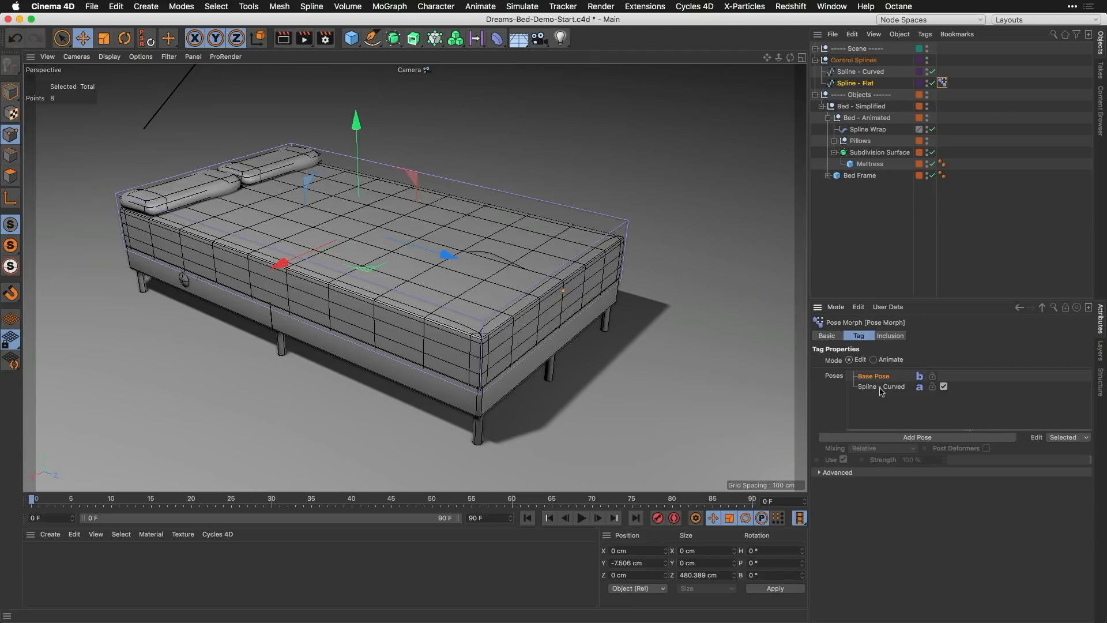
left_click(881, 387)
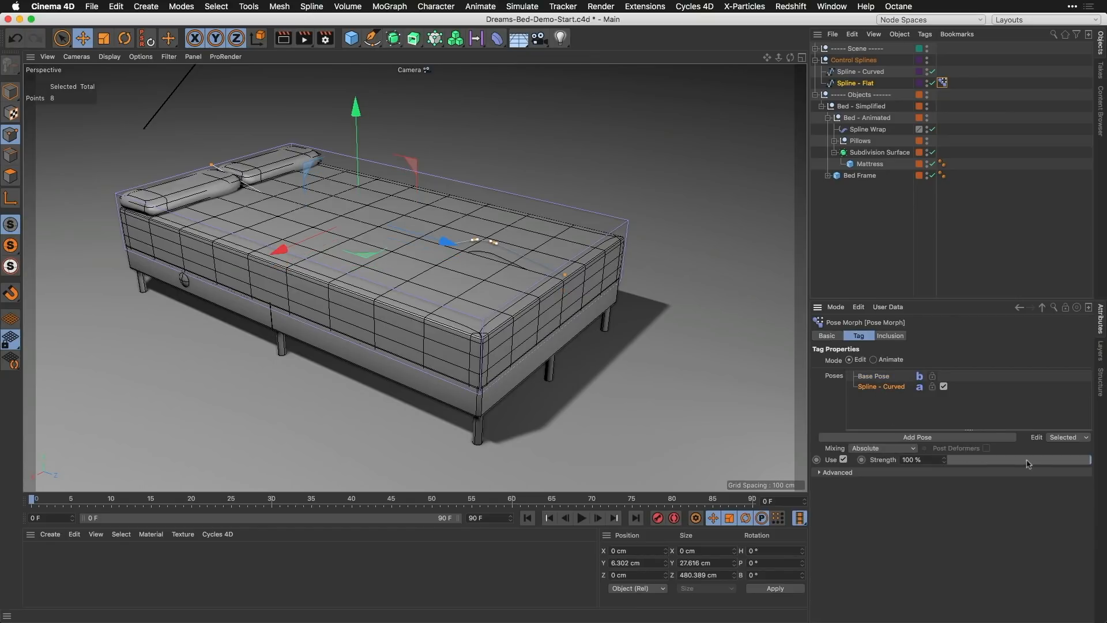
Step: With the Splines layer temporarily soloed, set the Pose Morph tag to Animate mode and test the Spline - Curved strength, ending at 100%
left_click(1100, 350)
left_click(871, 349)
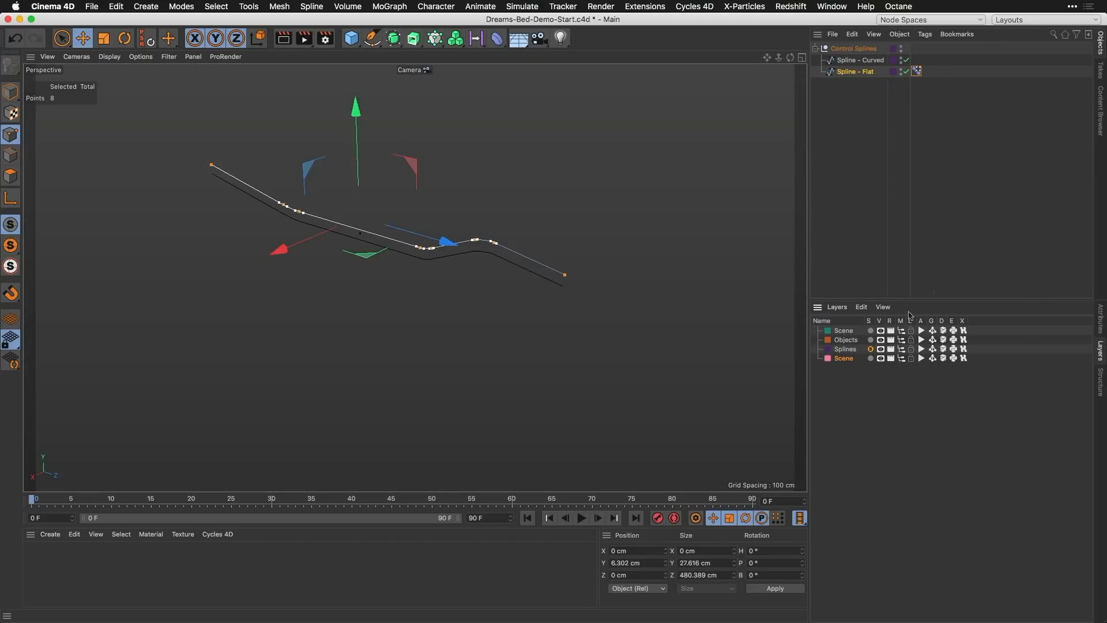
left_click(1102, 327)
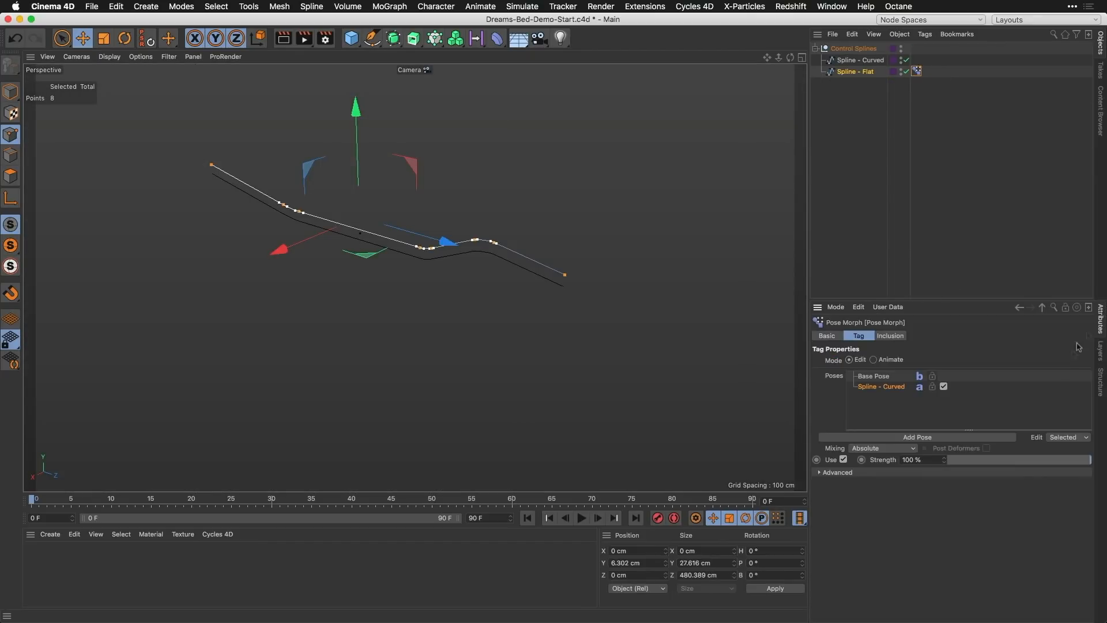
left_click(886, 361)
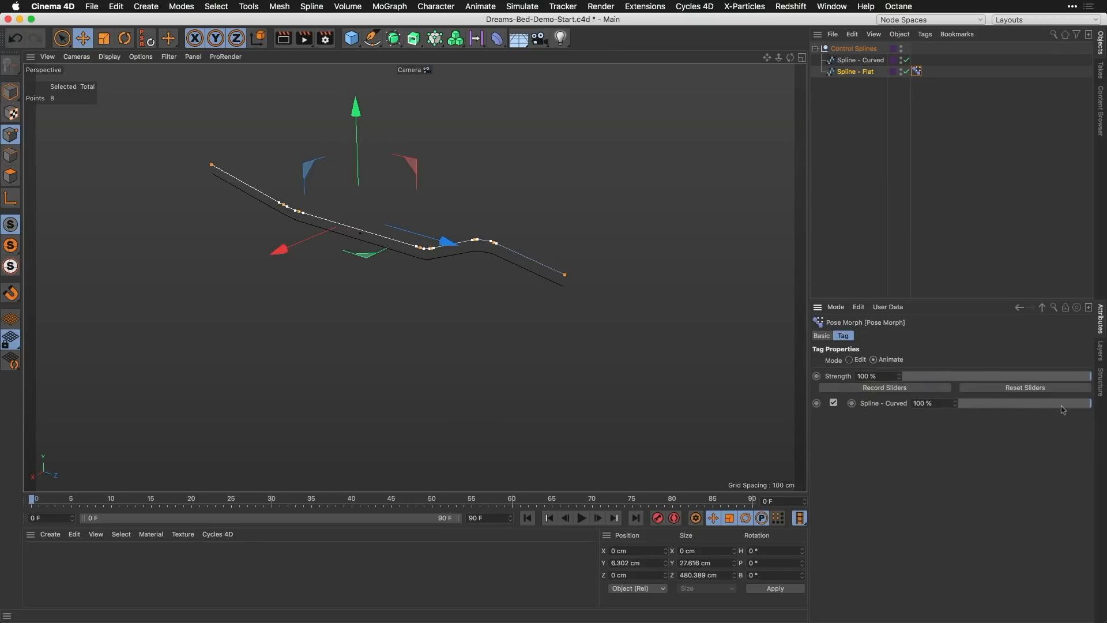
left_click_drag(1080, 409, 1104, 406)
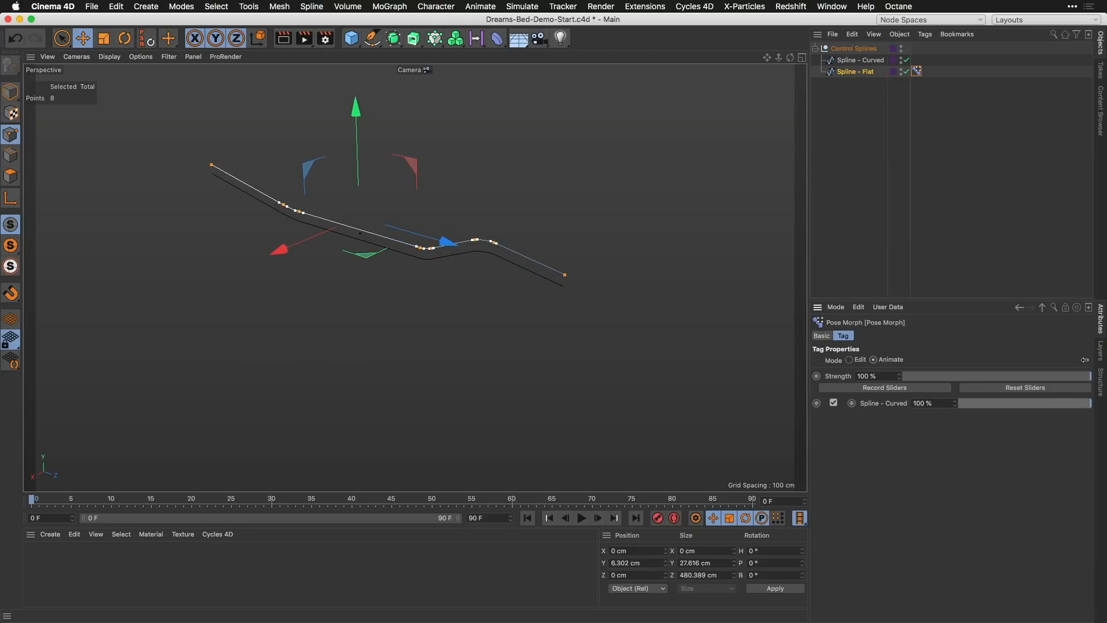
left_click(1100, 352)
left_click(871, 350)
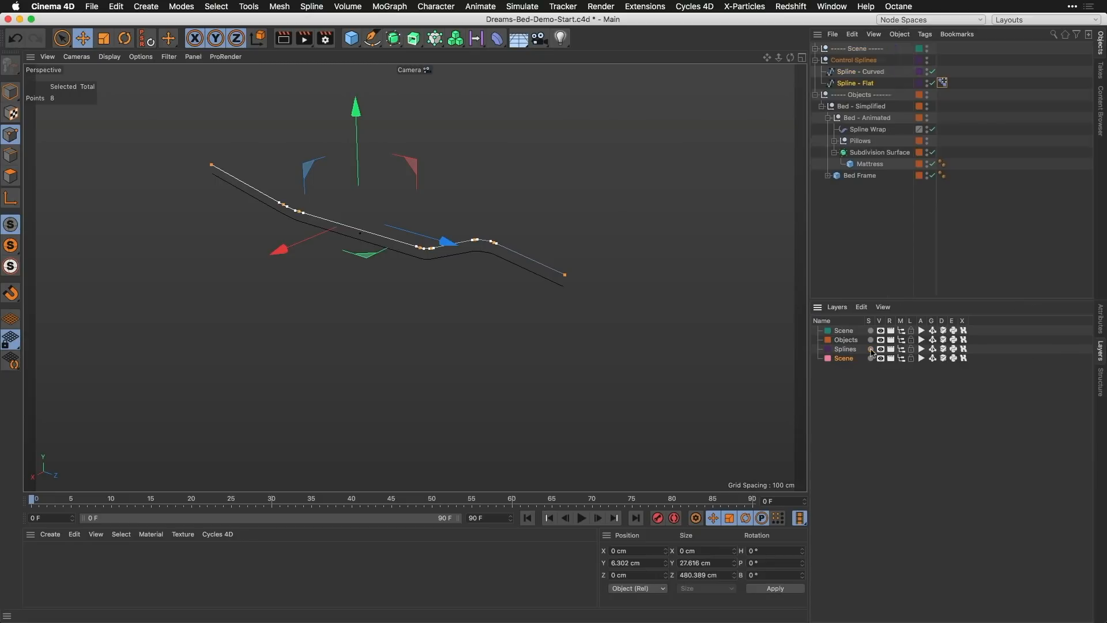
Step: Assign Spline - Flat as the Spline Wrap's spline and set its axis to +Z
left_click(1100, 318)
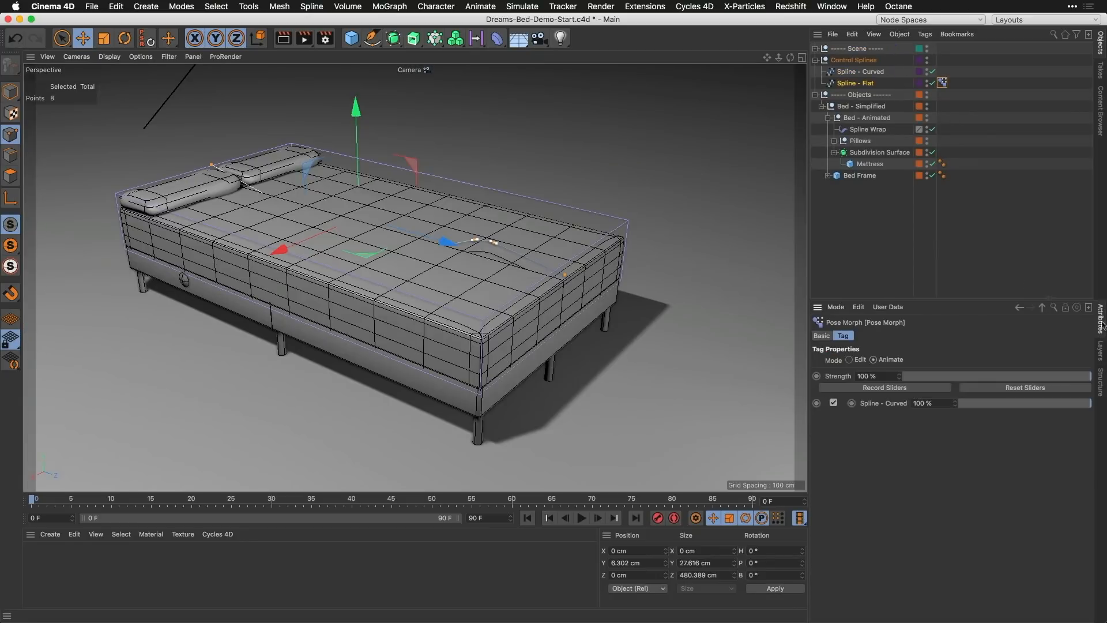
left_click(868, 129)
left_click_drag(858, 83, 865, 365)
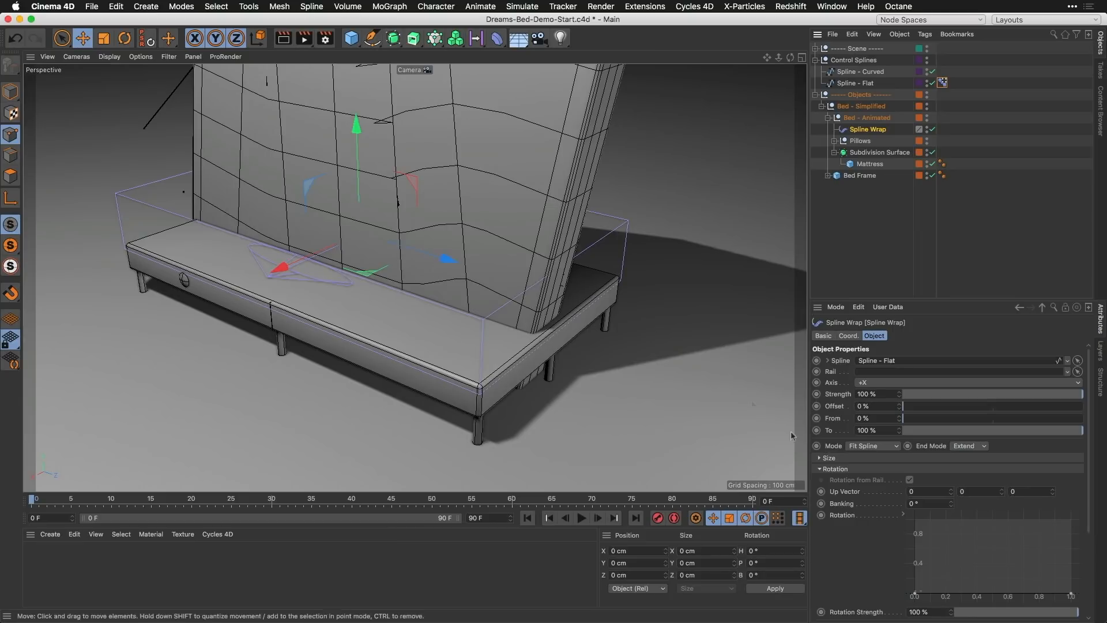
left_click(868, 385)
left_click(870, 445)
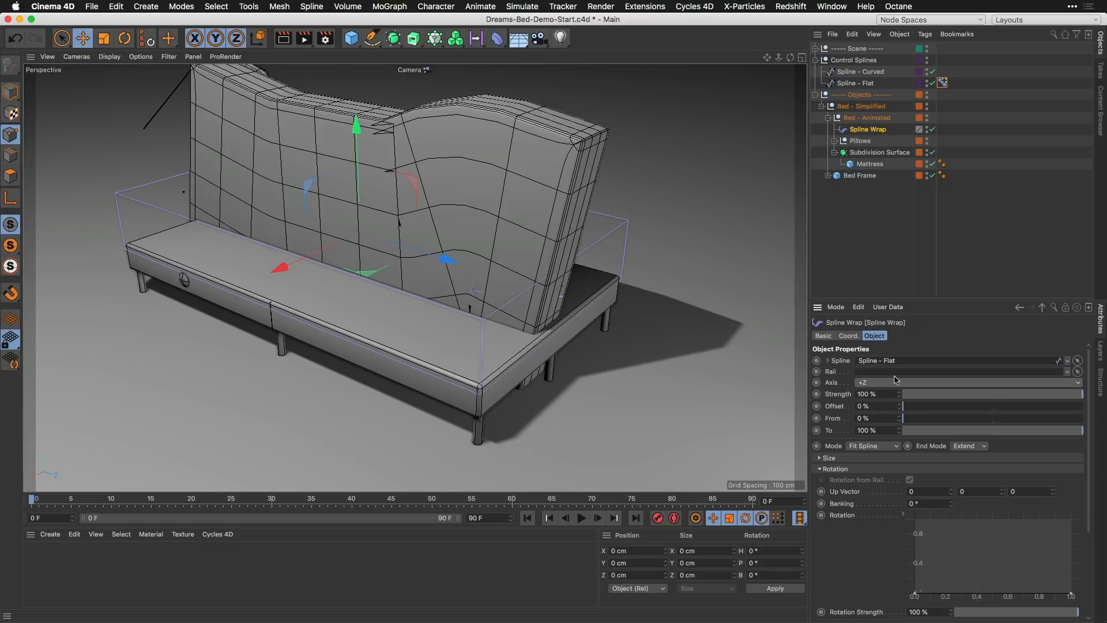
Step: Test the Pose Morph by lowering Spline - Curved to 0% and returning it to 100%
left_click(942, 83)
left_click_drag(1059, 413, 946, 412)
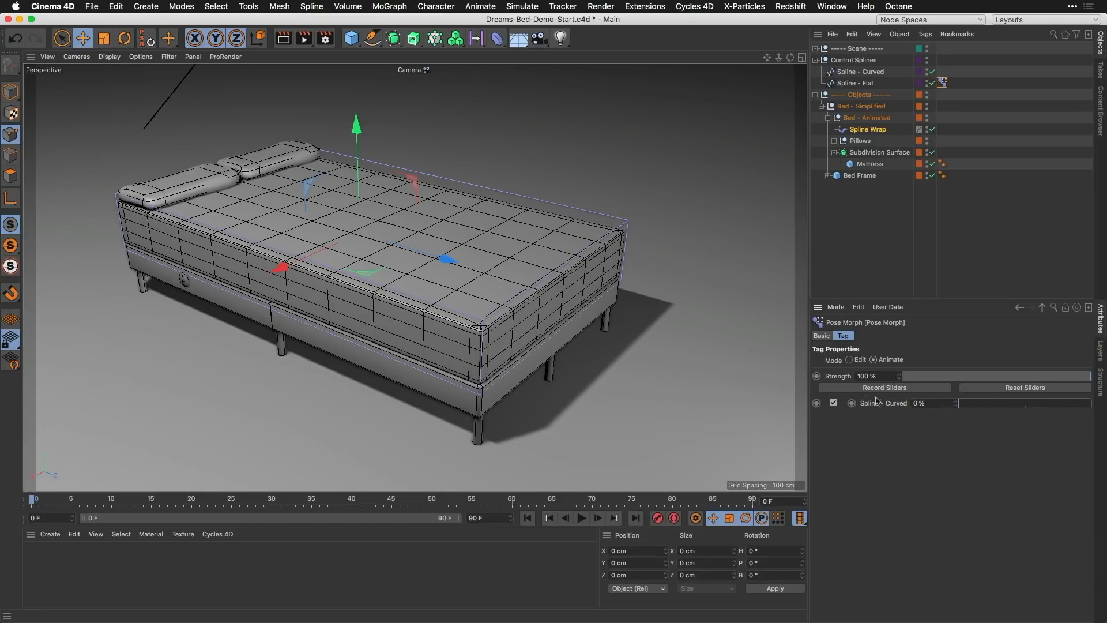
left_click_drag(981, 408, 1094, 399)
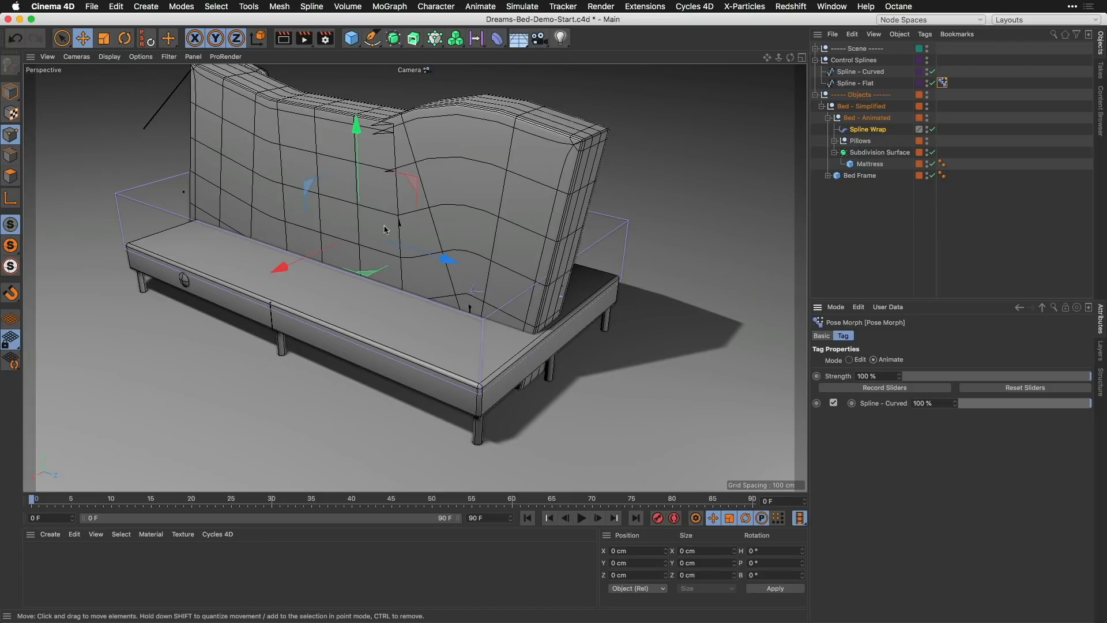
Step: Set the first Up Vector value of the Spline Wrap to 1
left_click(859, 132)
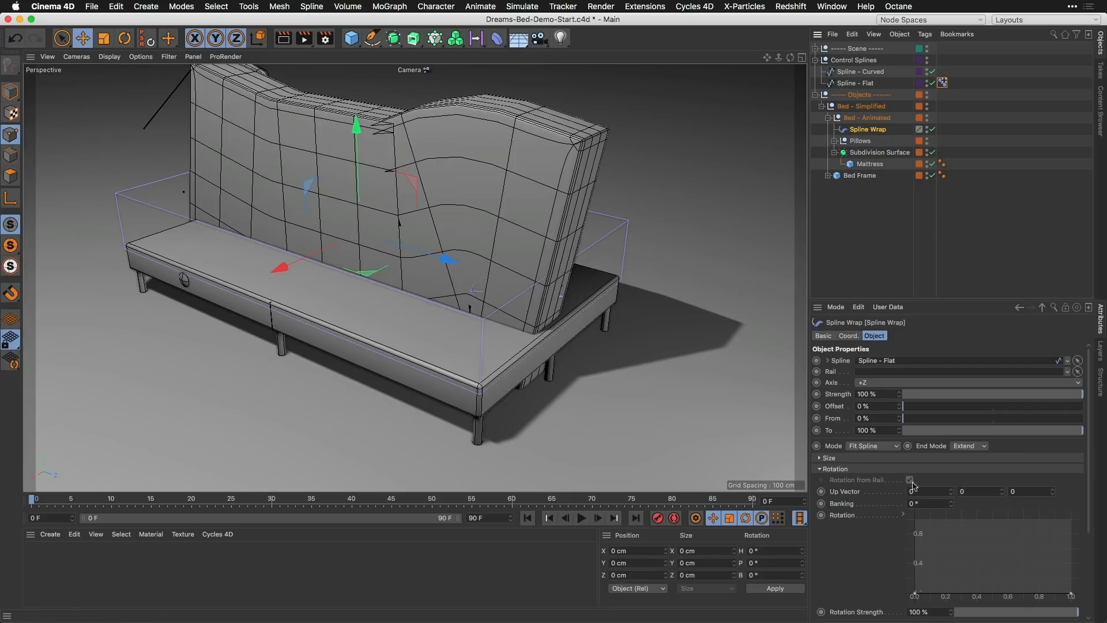
left_click(951, 492)
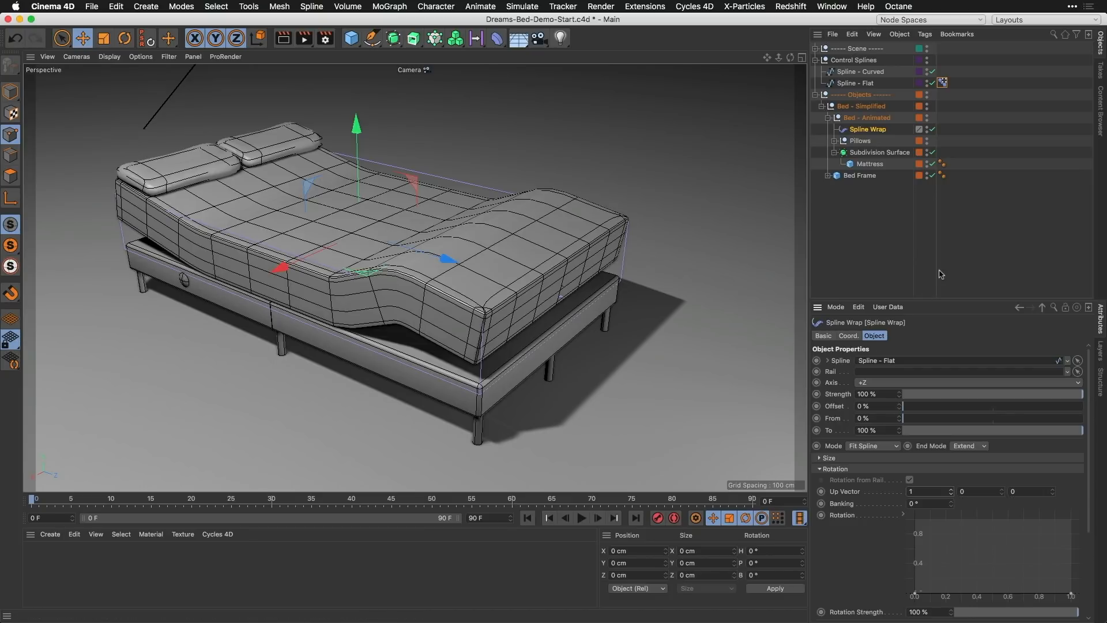
Step: Keyframe the Pose Morph's Spline - Curved strength at 0% on frame 0 and 100% on frame 90
left_click(943, 82)
left_click_drag(1087, 403, 929, 416)
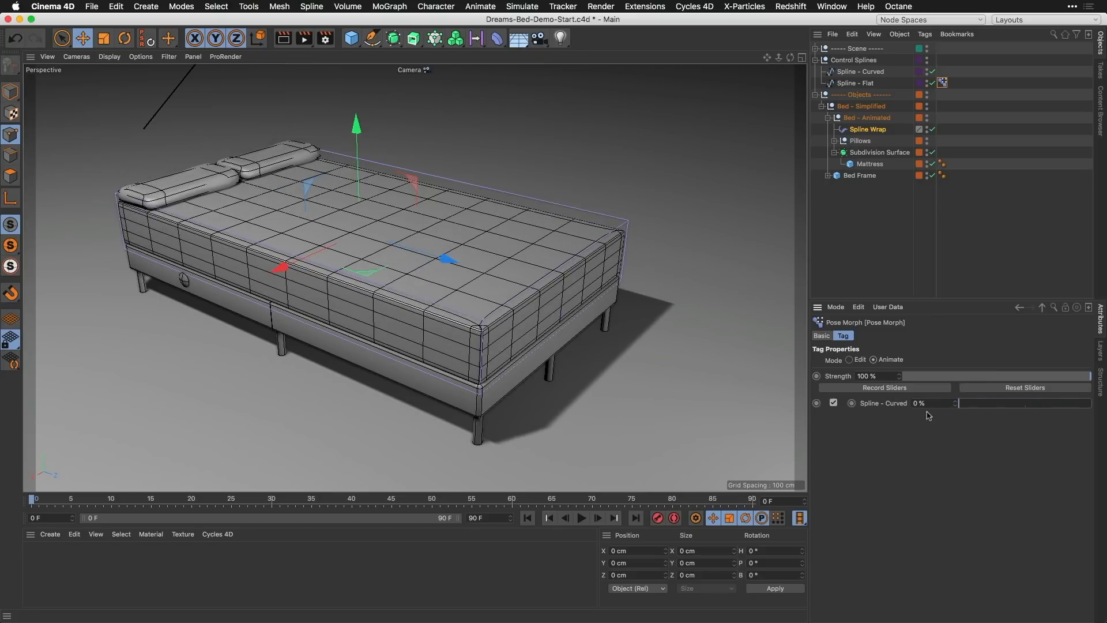
left_click(852, 403)
left_click(753, 501)
left_click_drag(959, 404, 1102, 395)
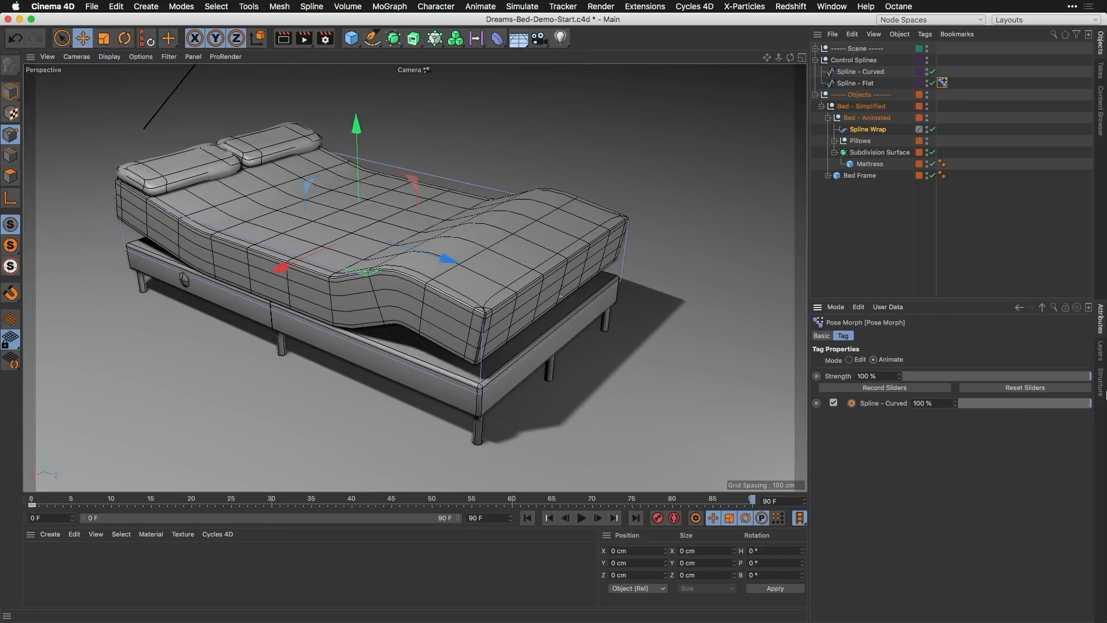
left_click(852, 403)
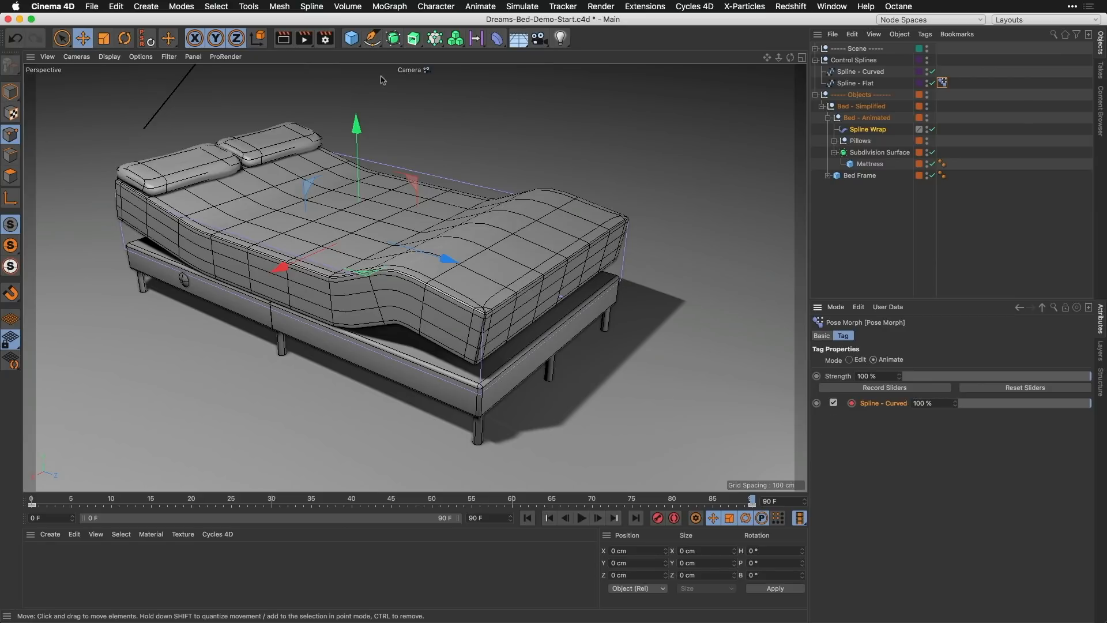
Step: Switch the viewport to the Pre-viz camera and play the mattress animation from the start, stopping around frame 67
left_click(408, 70)
left_click(427, 105)
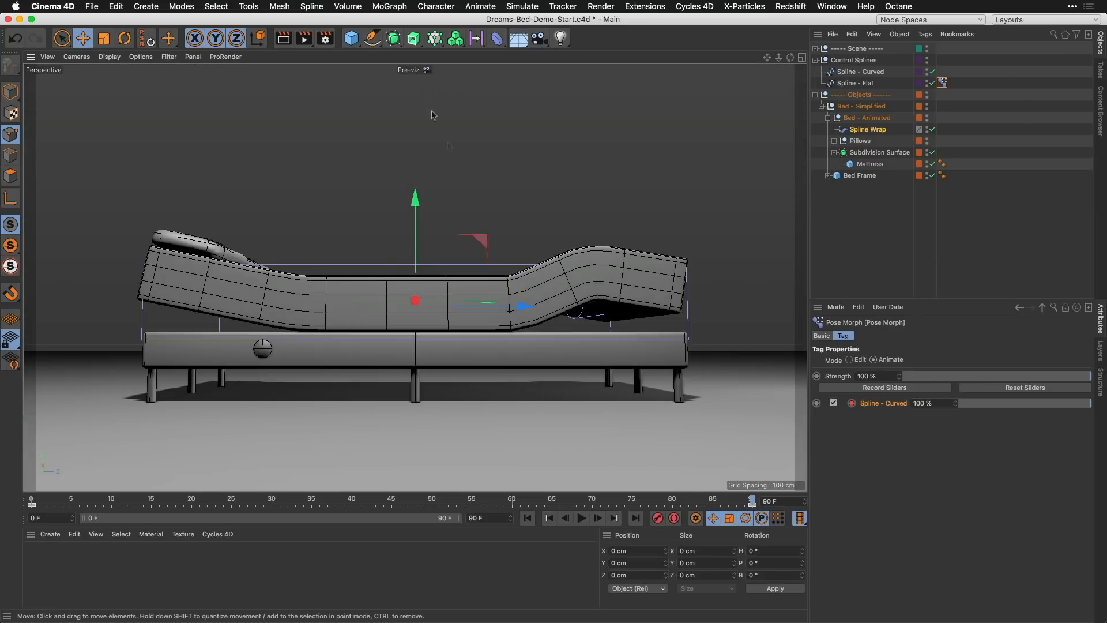
left_click(527, 518)
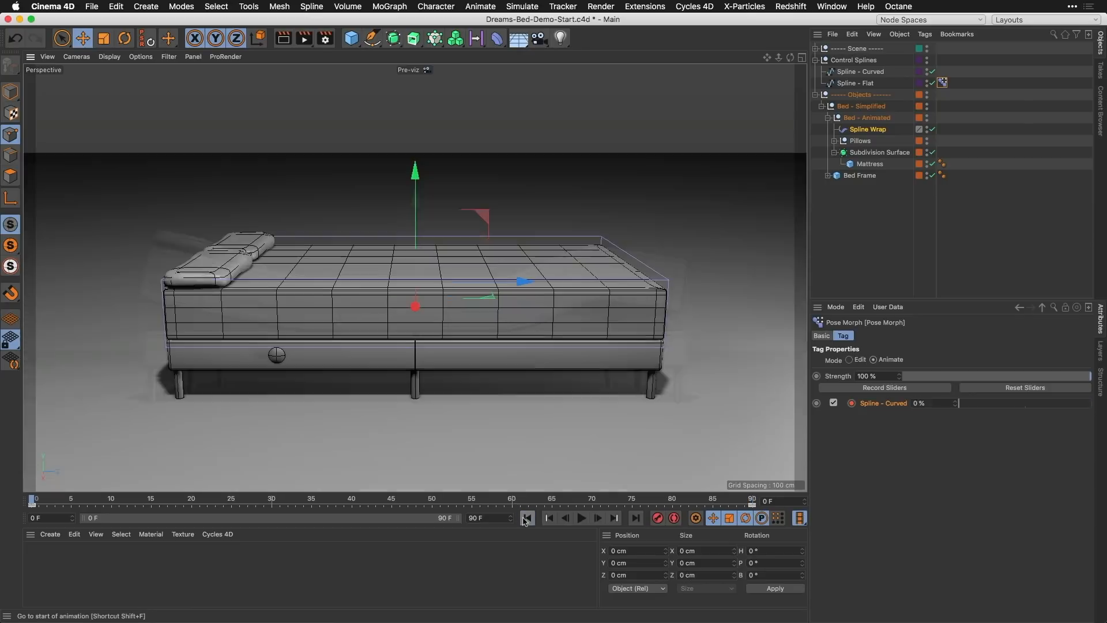
left_click(582, 518)
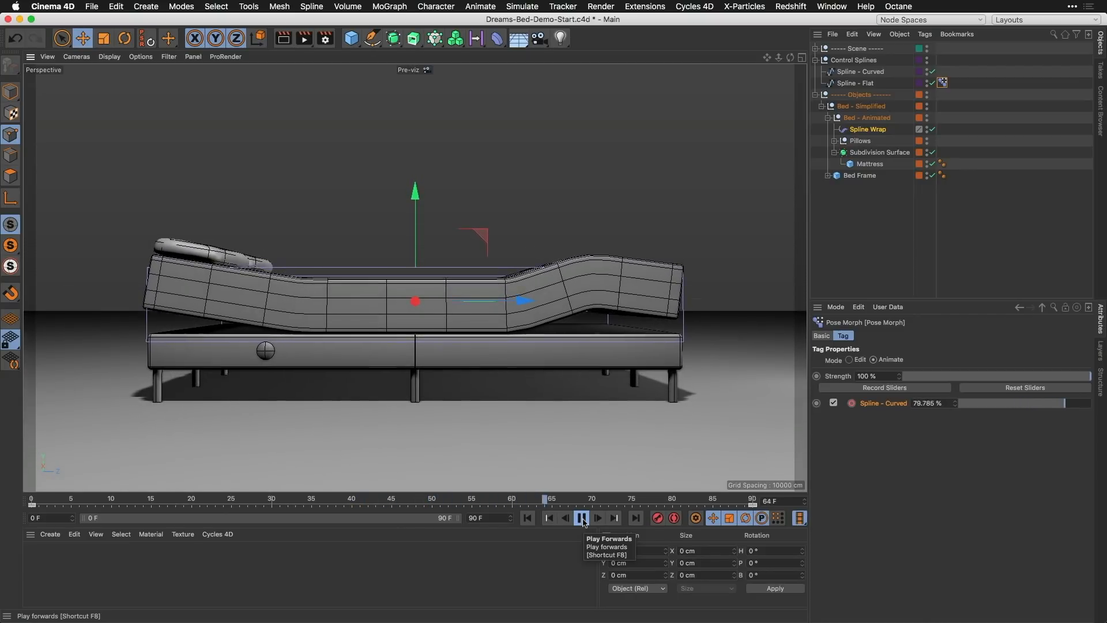
left_click(582, 519)
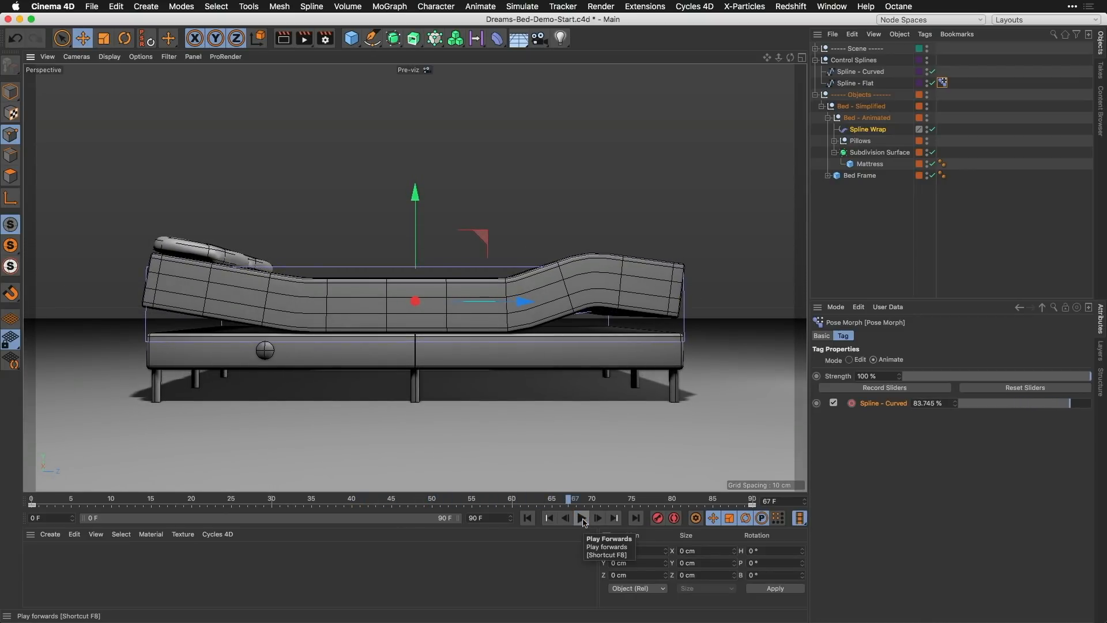
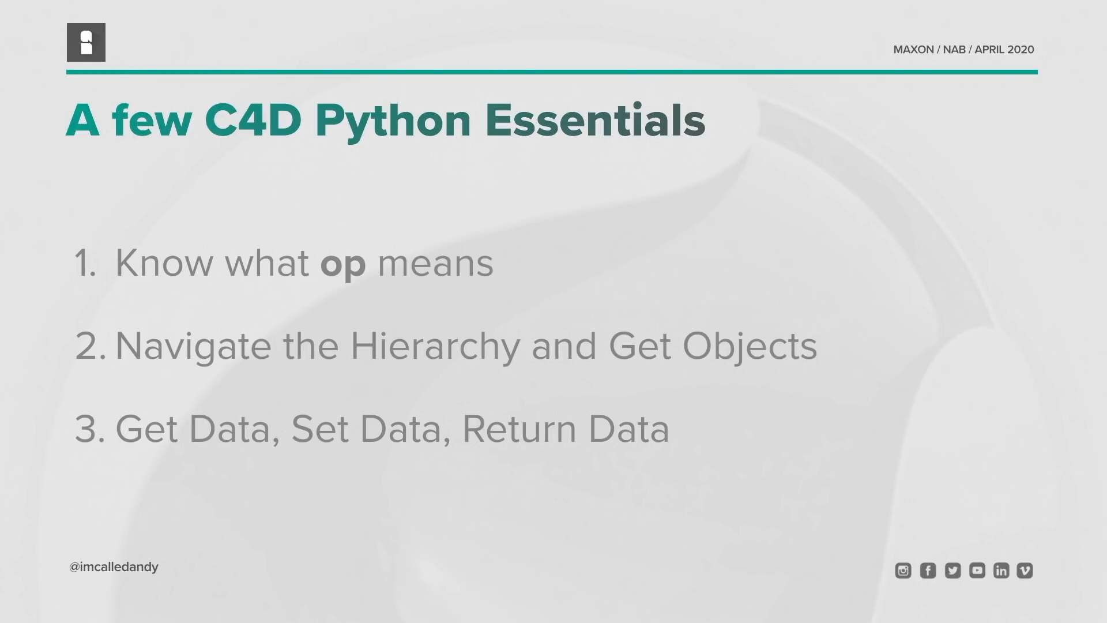
key("Right")
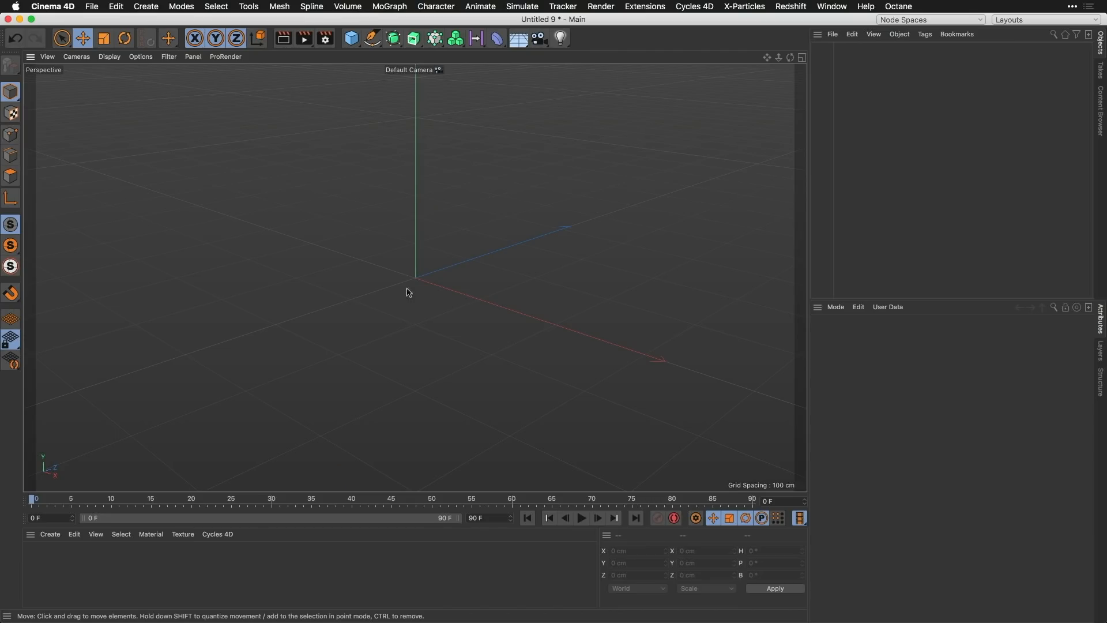
Step: Add a Sphere primitive and a Floor object to the empty scene
left_click(352, 39)
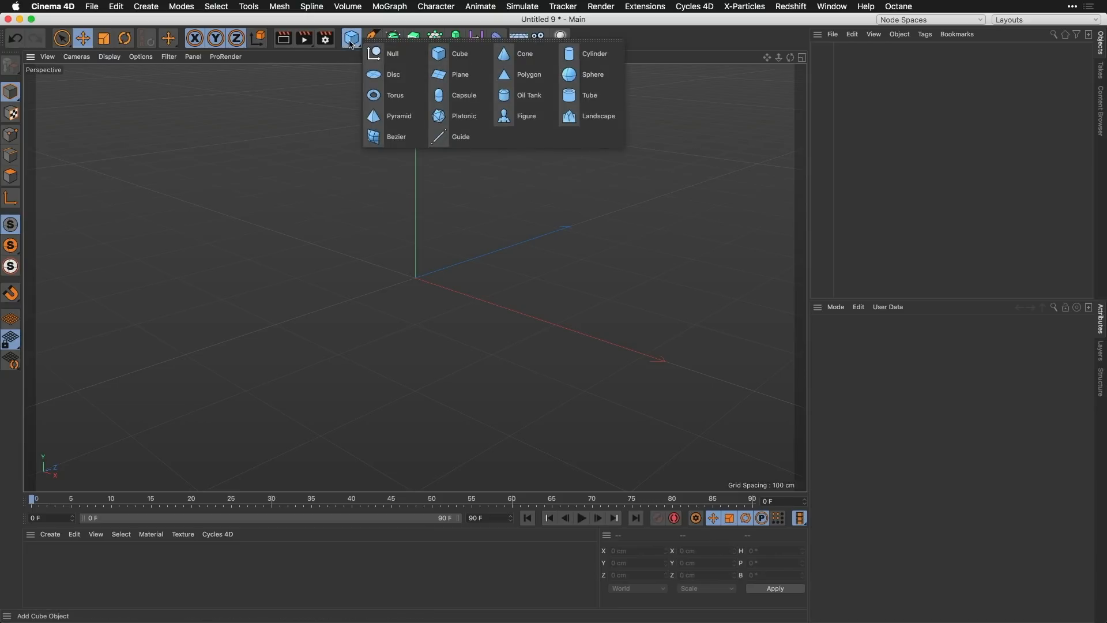
left_click(592, 75)
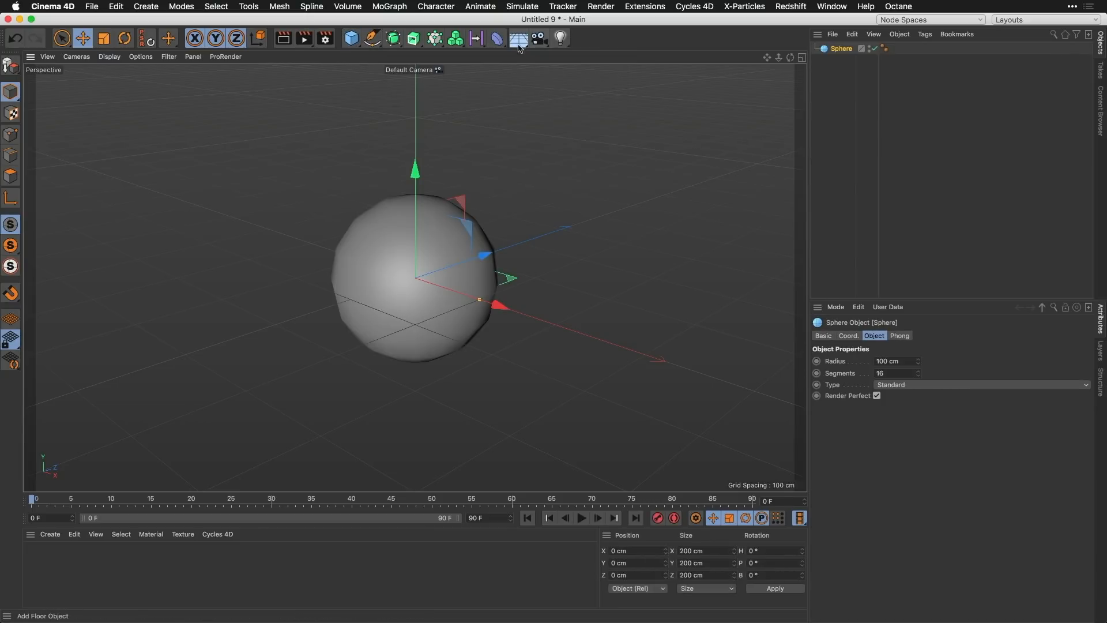
left_click(518, 39)
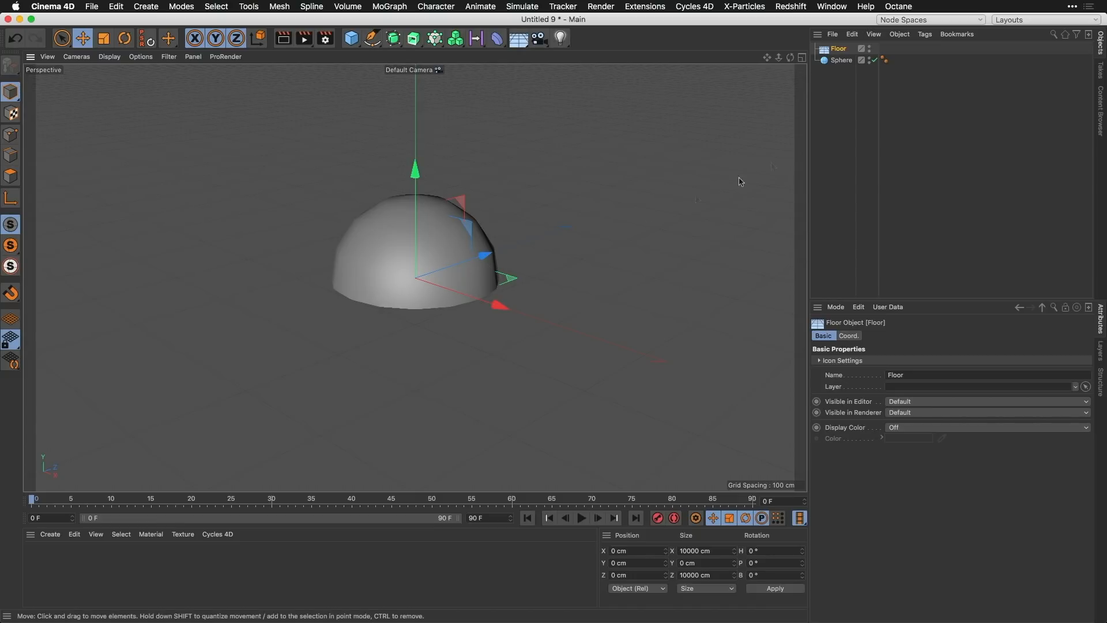
Step: Check the sphere's coordinate and object properties, and attach a Python programming tag to it
left_click(841, 60)
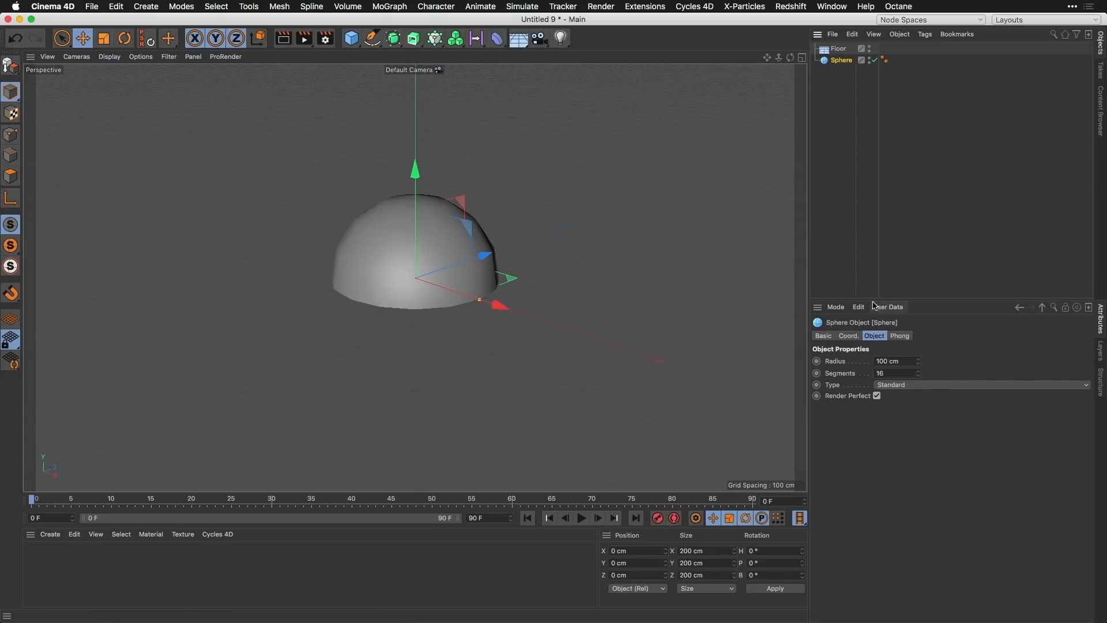
left_click(851, 336)
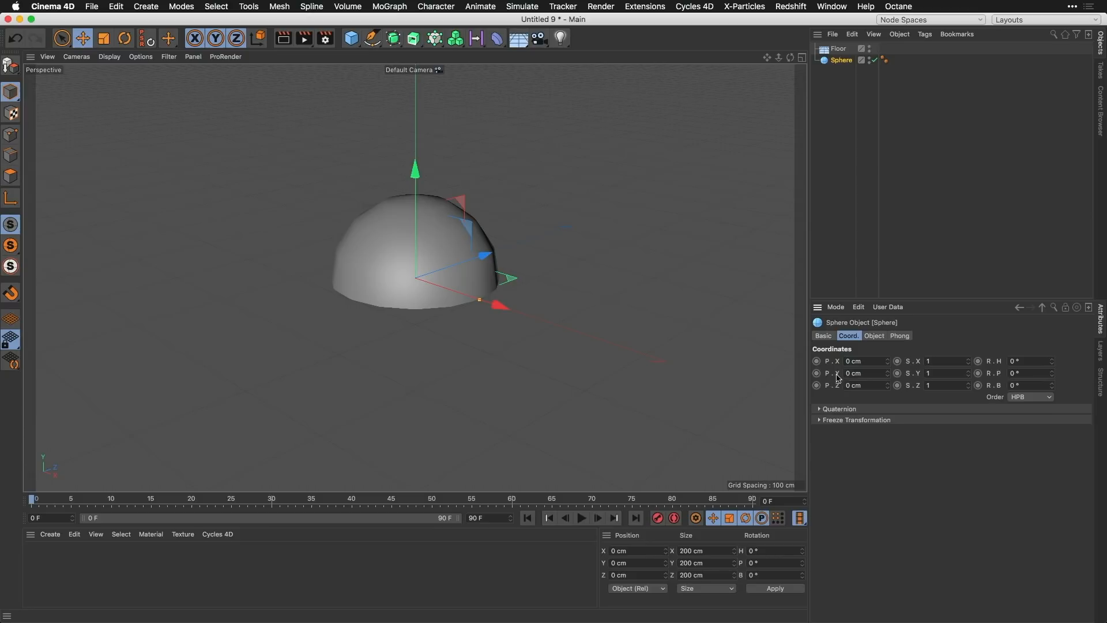
left_click(875, 337)
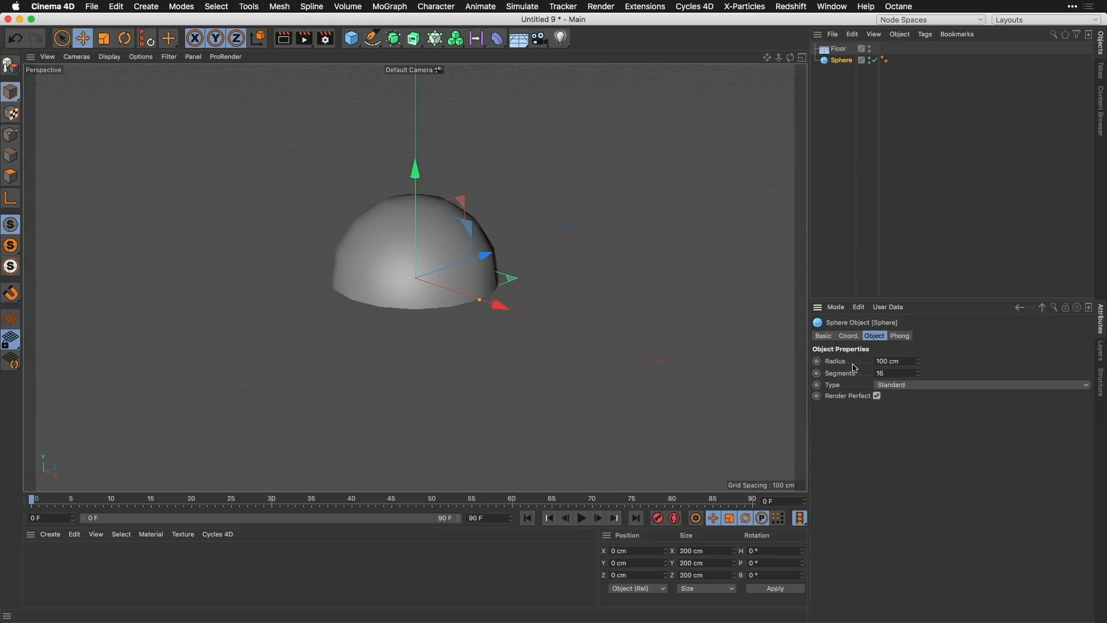
left_click(926, 34)
mouse_move(981, 173)
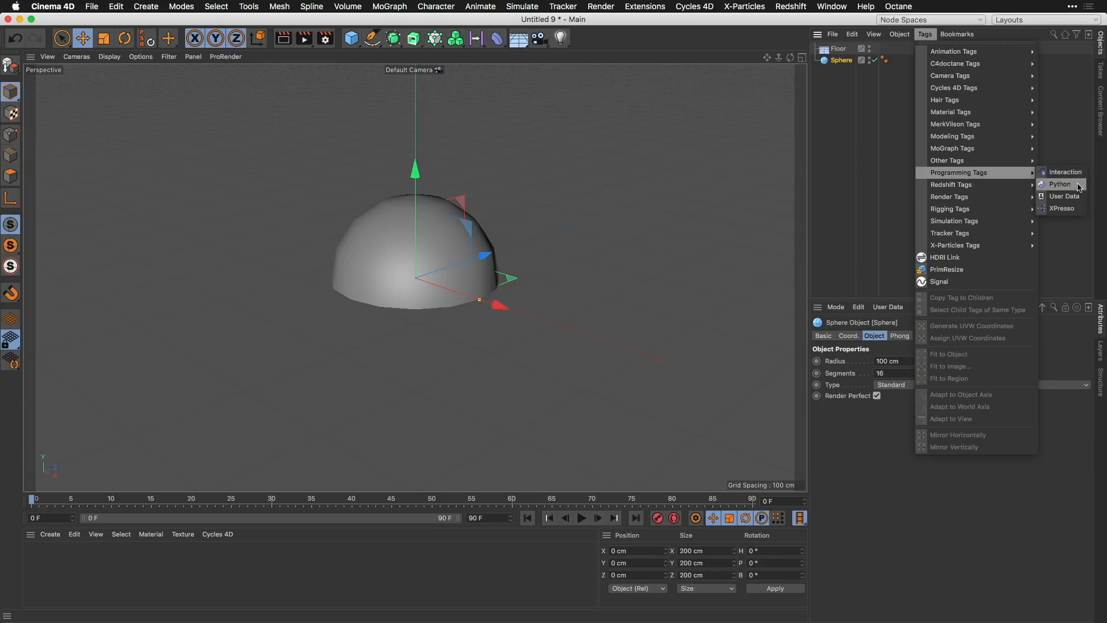
left_click(1060, 184)
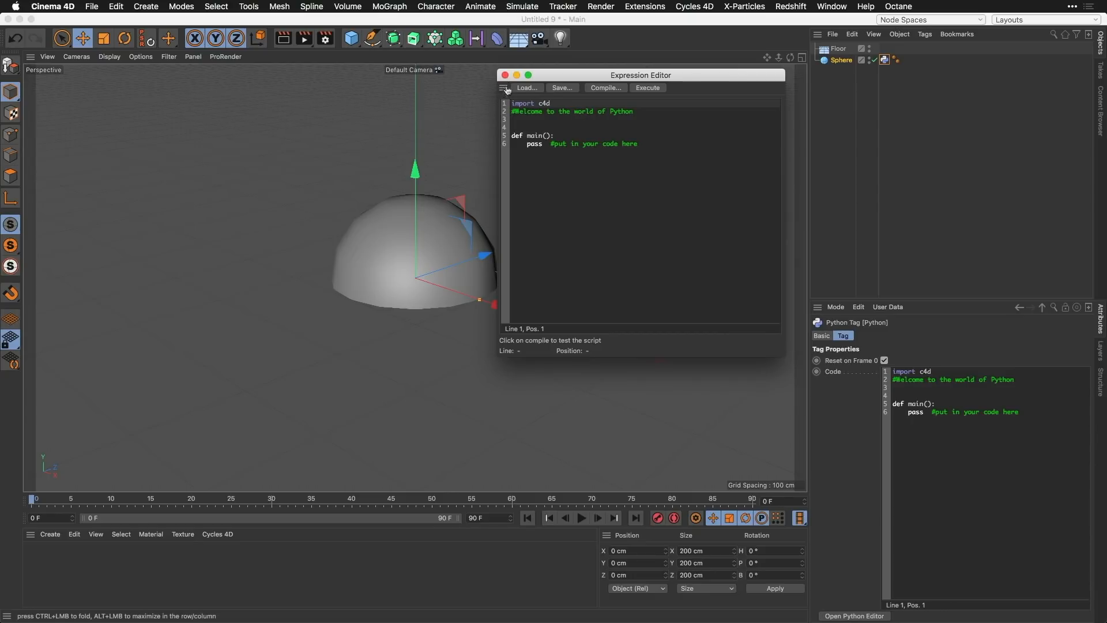
Step: Dock the Expression Editor beside the viewport and a cleared Console beneath the viewport
left_click_drag(503, 88, 57, 156)
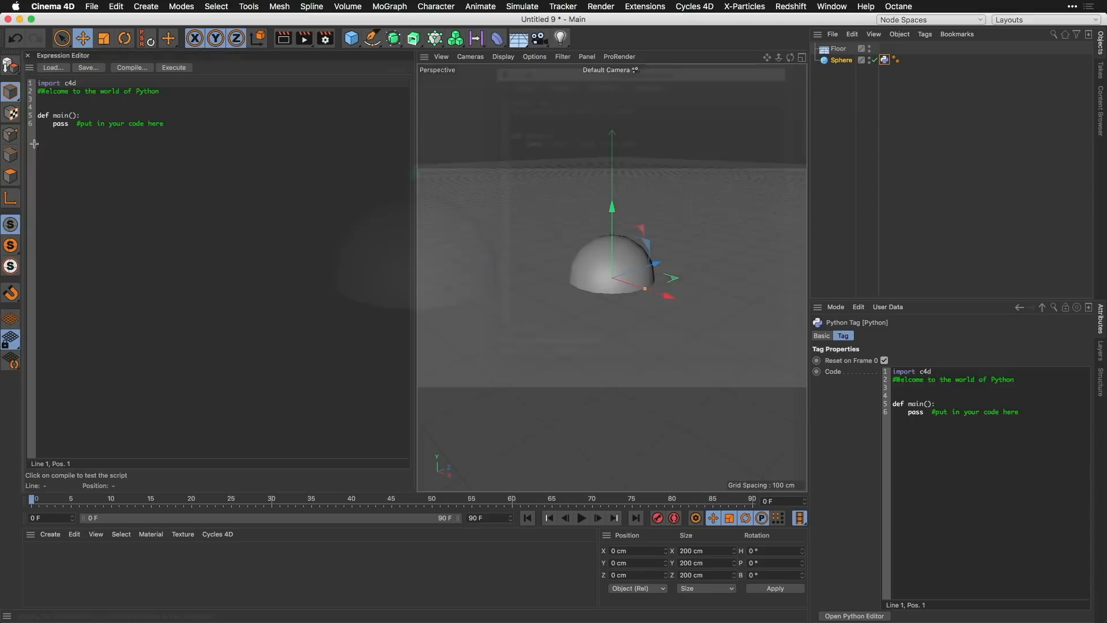
left_click(650, 6)
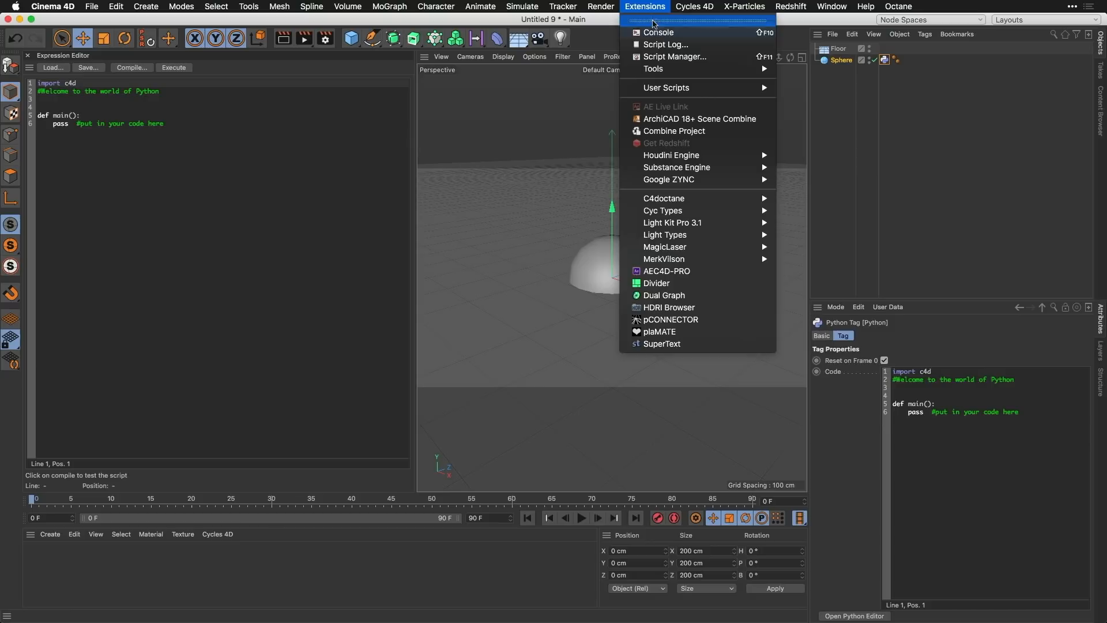
left_click(658, 35)
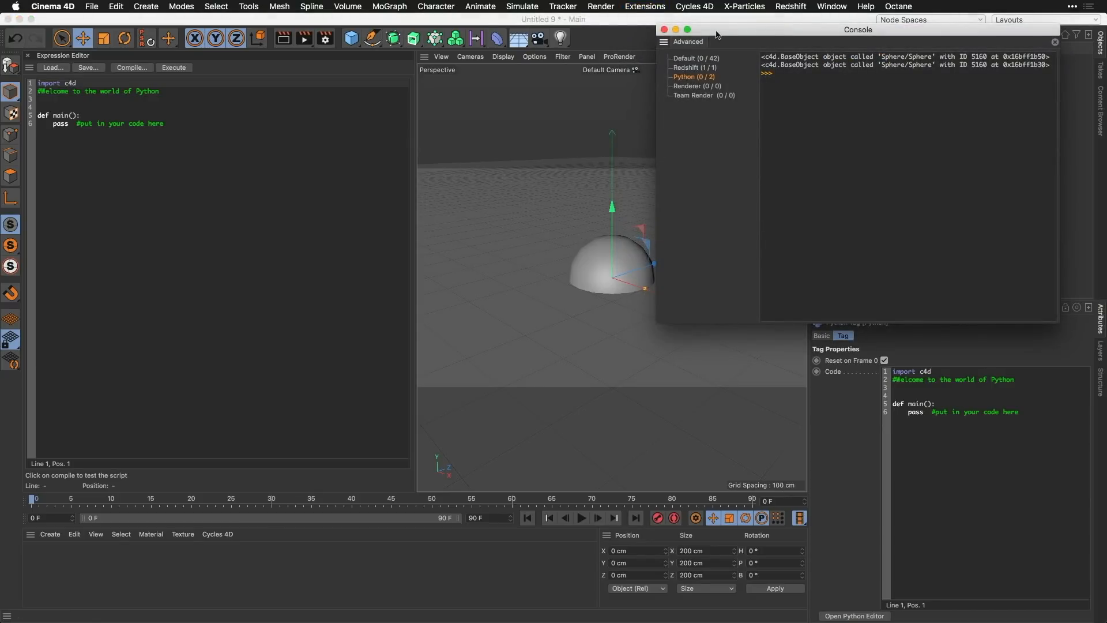
left_click_drag(663, 46, 588, 490)
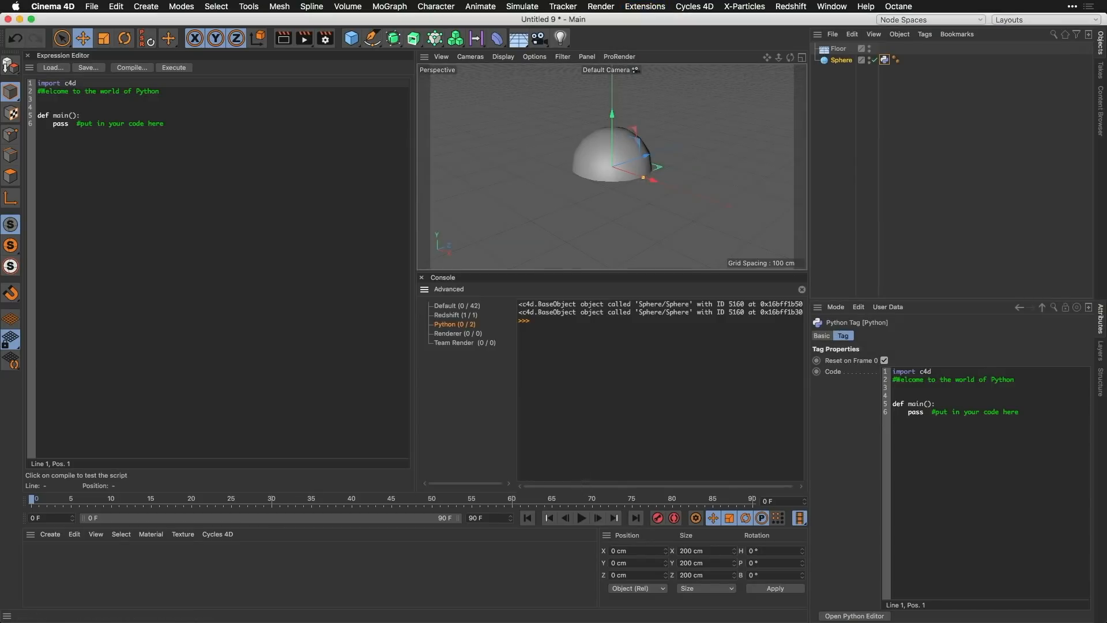
left_click(802, 290)
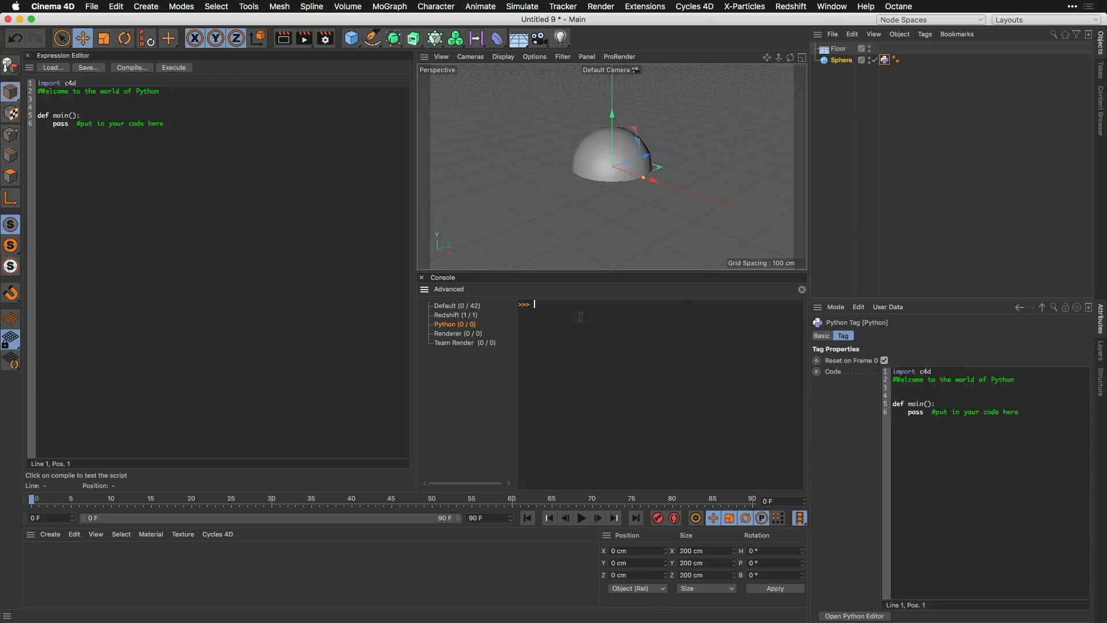
Step: Replace the placeholder line in main() with obj = op.GetObject()
left_click_drag(165, 124, 53, 124)
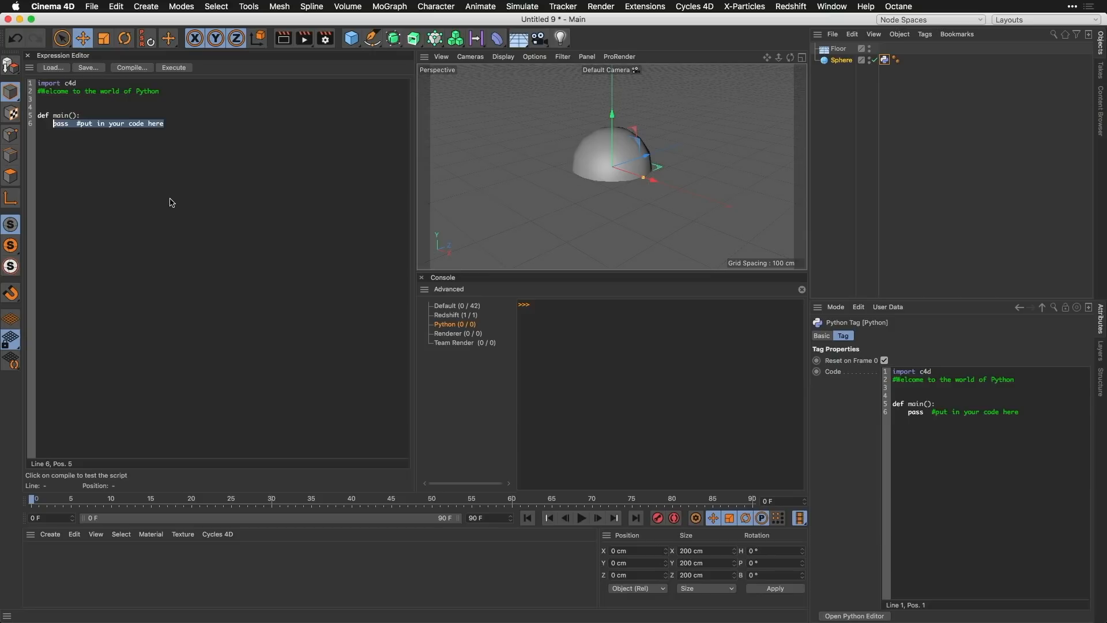
type("op")
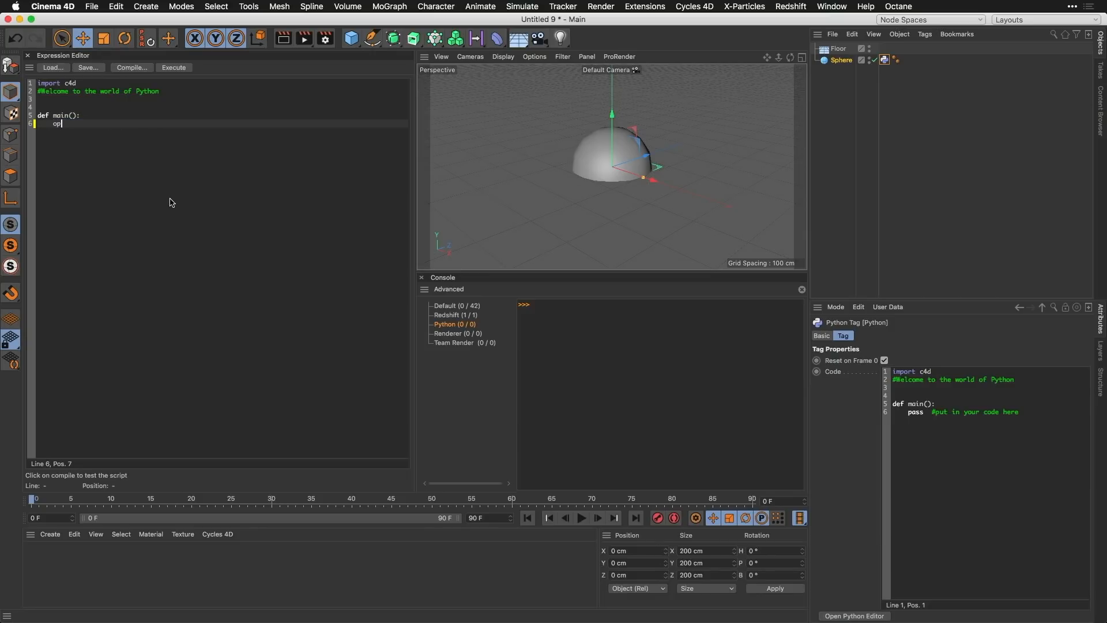
type(".GetObject()")
left_click(53, 123)
type("obj =")
key("Return")
Step: Add the line print obj below the object assignment, and compile and execute the script
type("print")
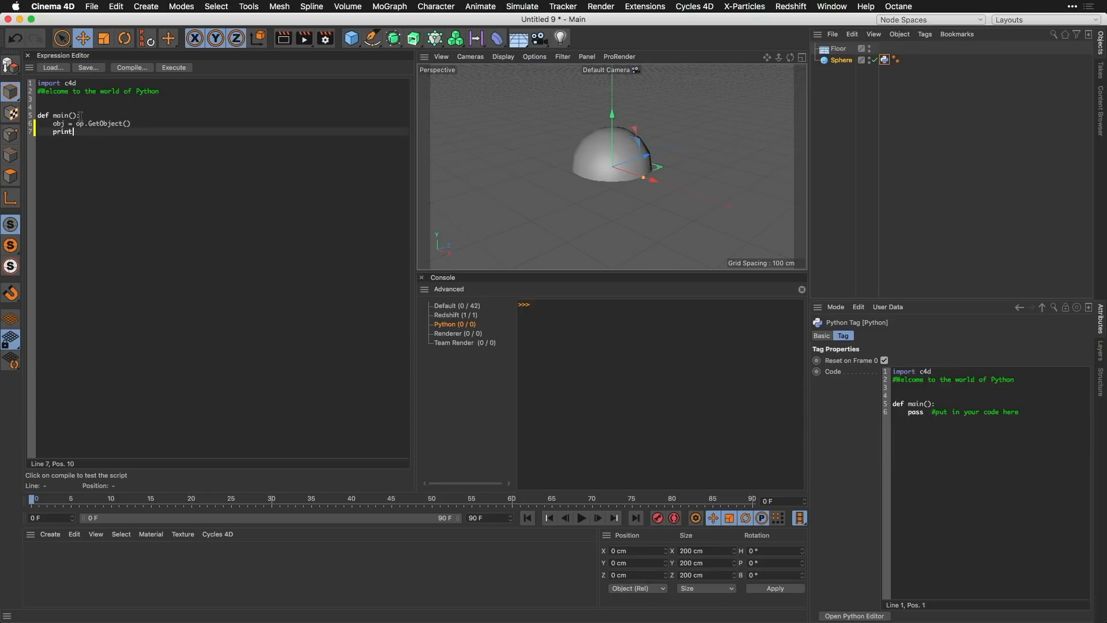
type(" obj")
left_click(132, 68)
left_click(175, 67)
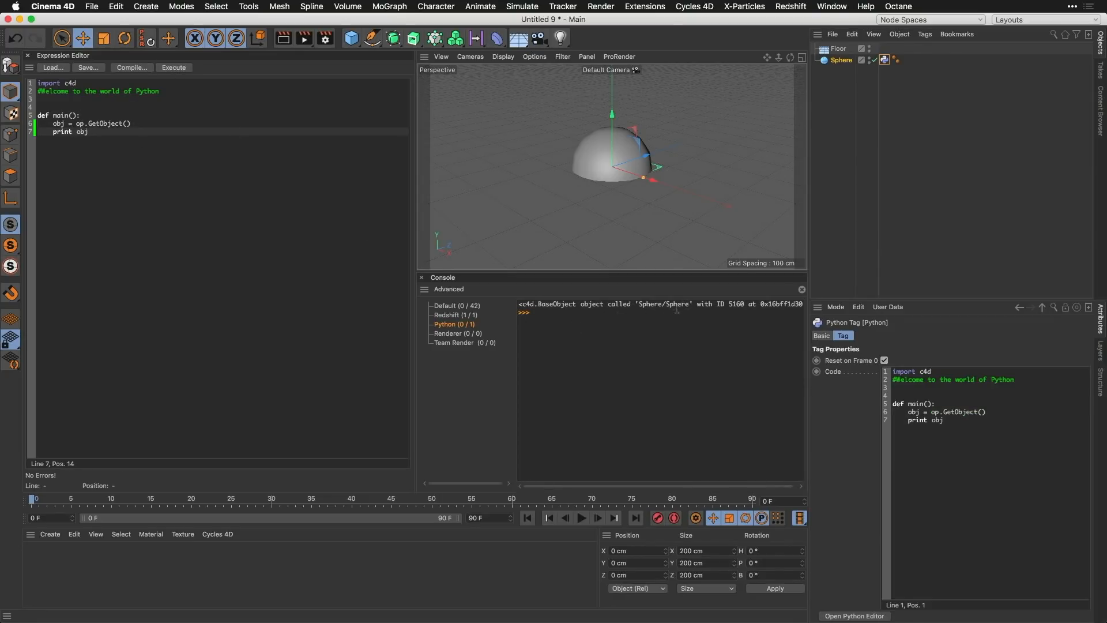
Step: Replace the print line with radius = obj[c4d.PRIM_SPHERE_RAD], using the sphere's Radius parameter as the source
left_click(838, 63)
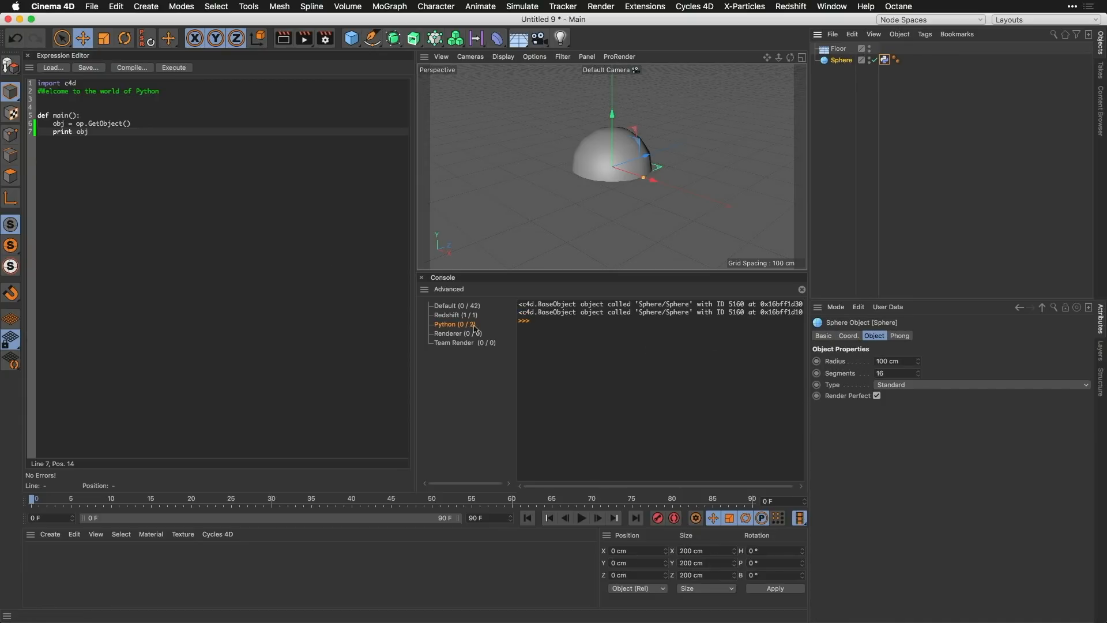
left_click_drag(88, 132, 53, 132)
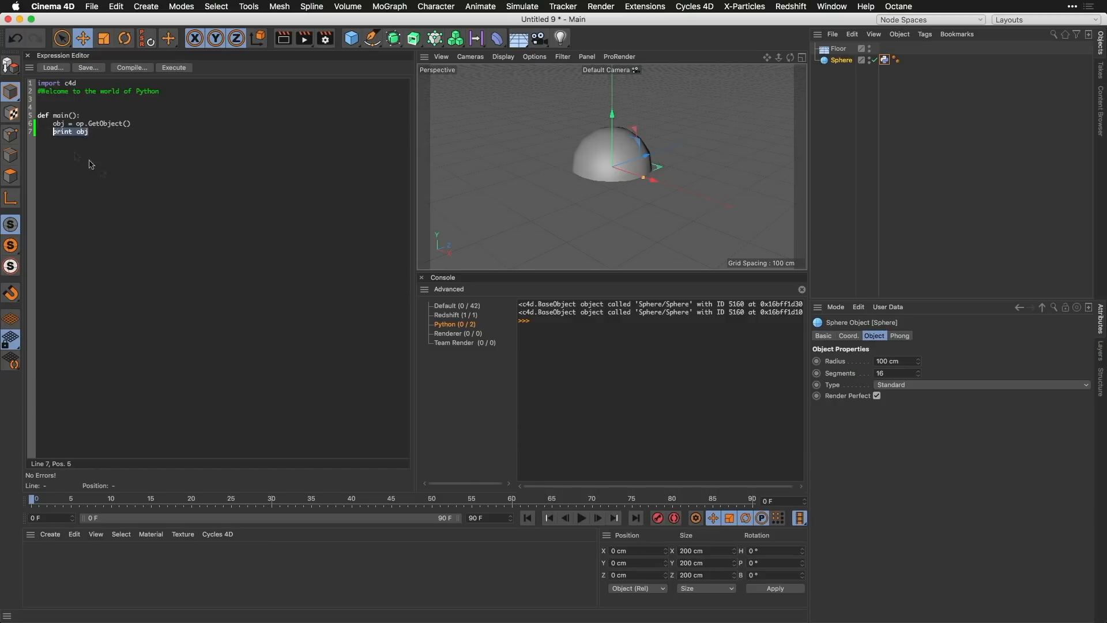
type("radius =")
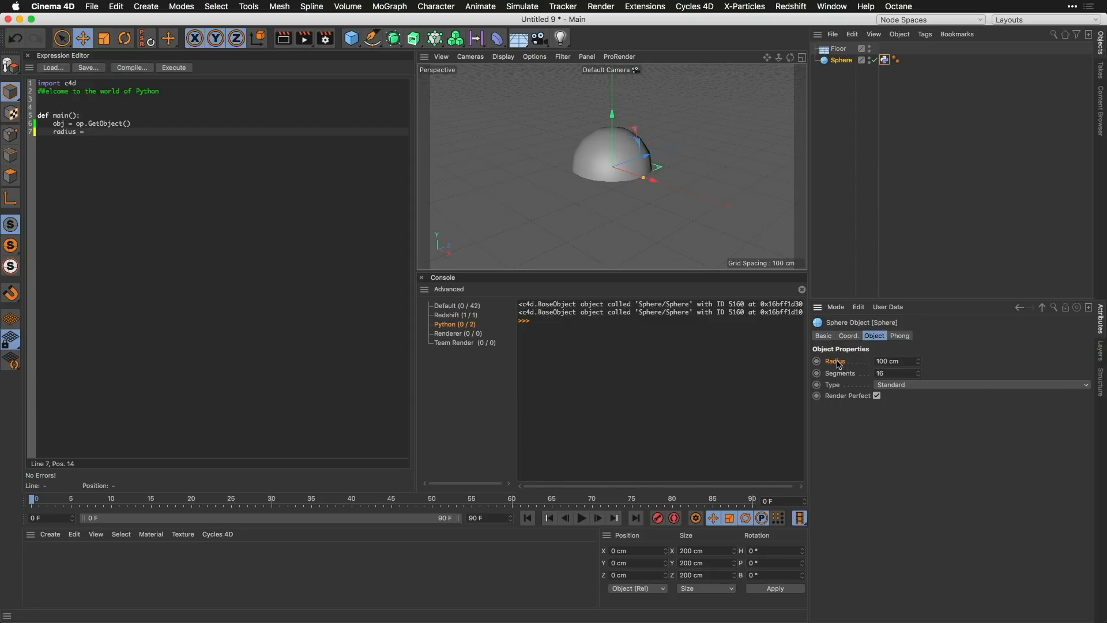
left_click_drag(838, 363, 91, 133)
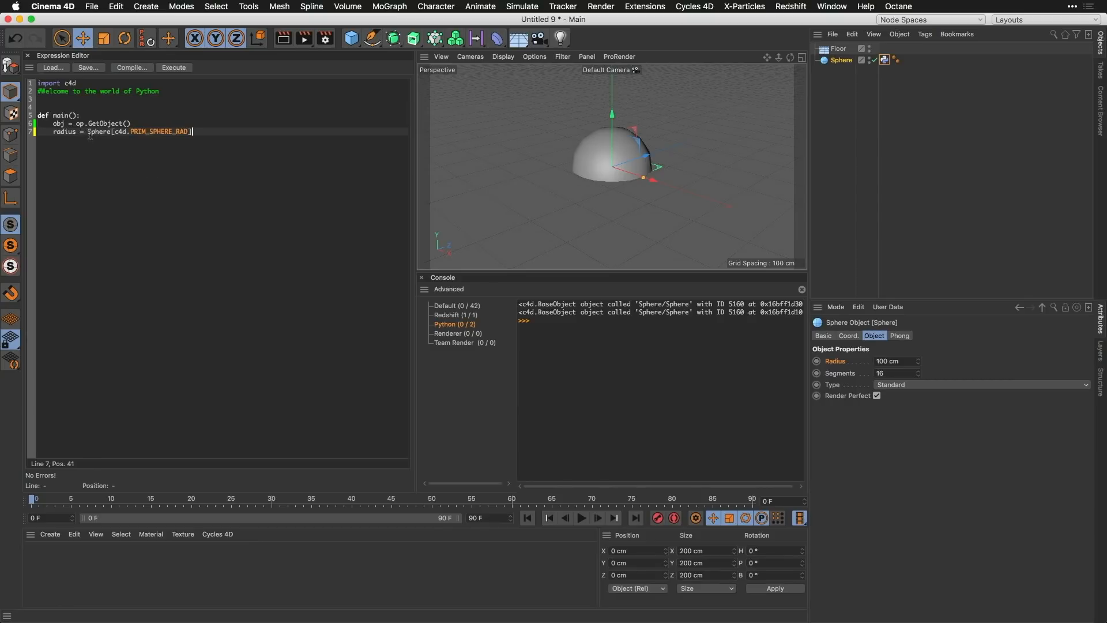
double_click(99, 132)
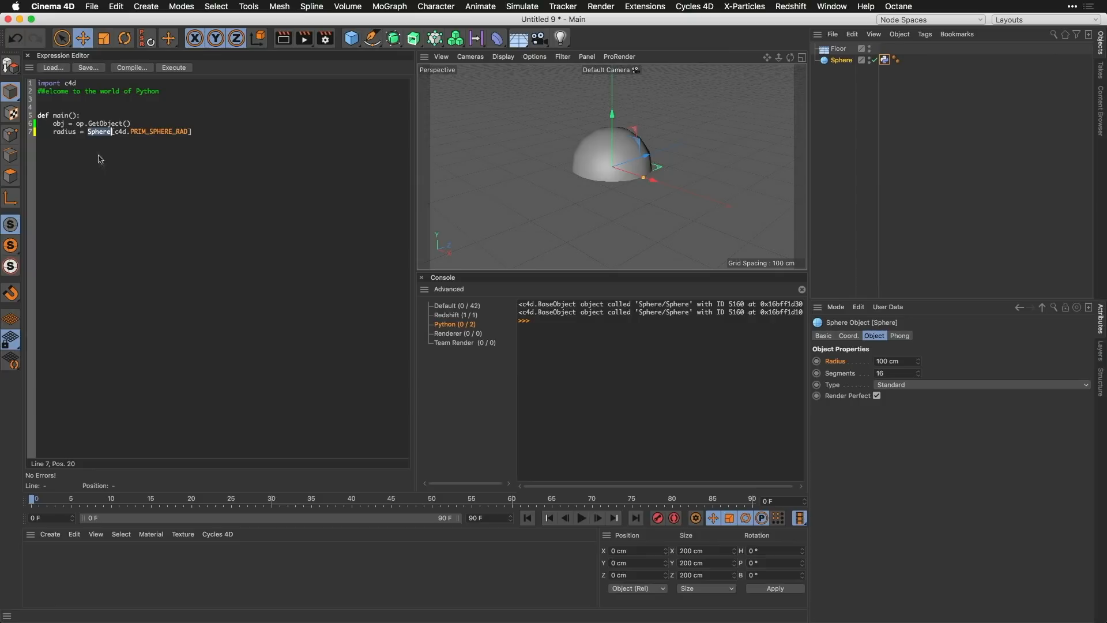
type("obj")
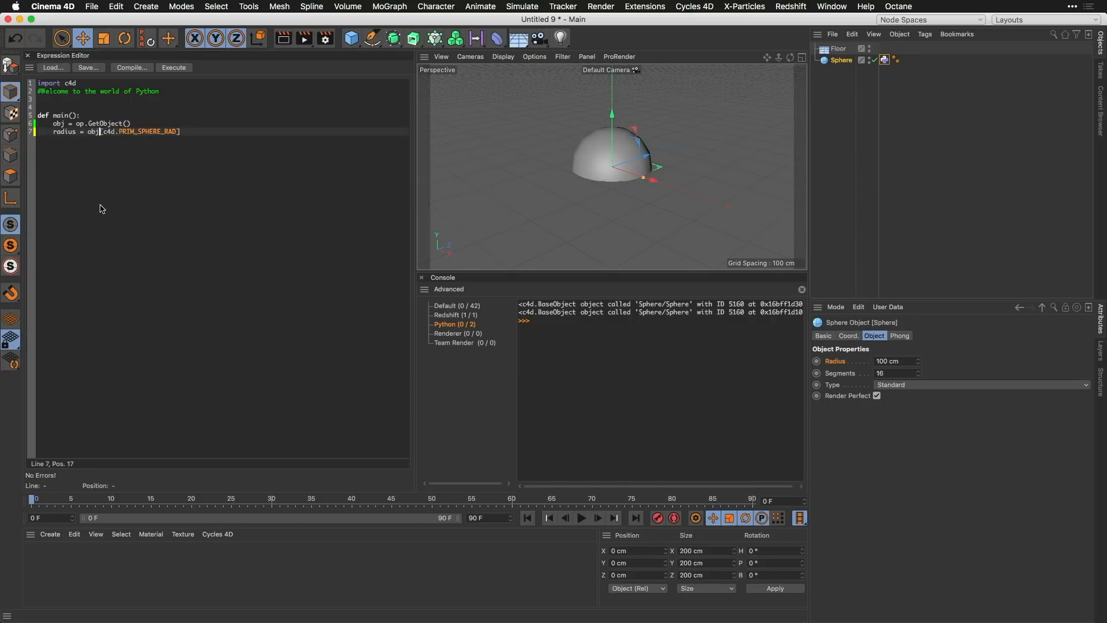
Step: Add the line obj[c4d.ID_BASEOBJECT_REL_POSITION,c4d.VECTOR_Y] = radius from the sphere's Y position parameter, and compile and execute the script
left_click(193, 131)
key("Return")
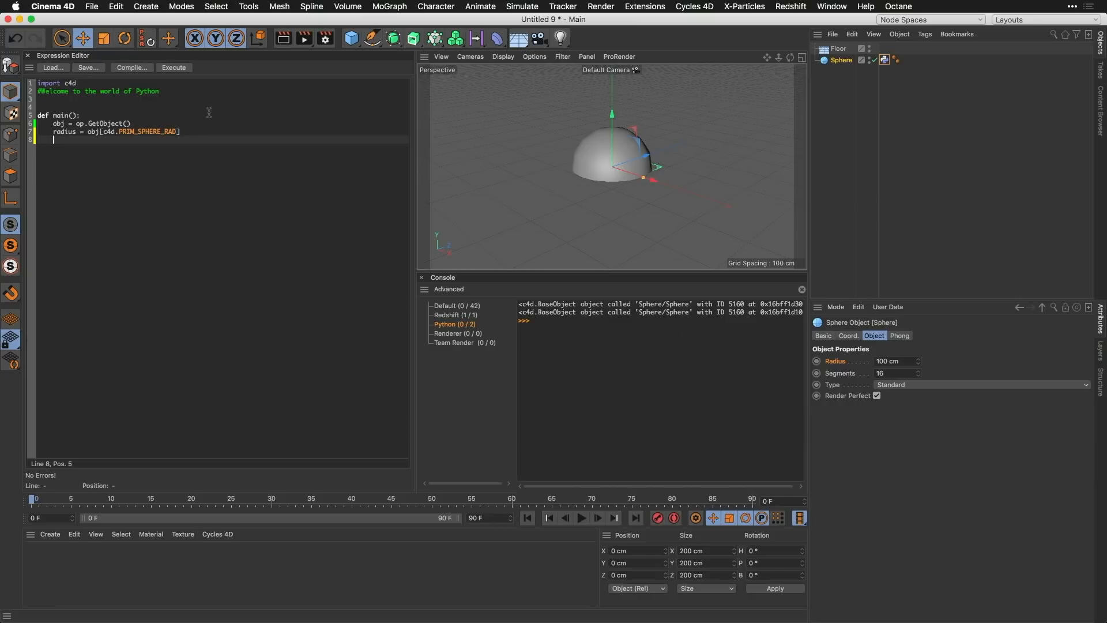
left_click(849, 336)
left_click_drag(839, 376, 115, 151)
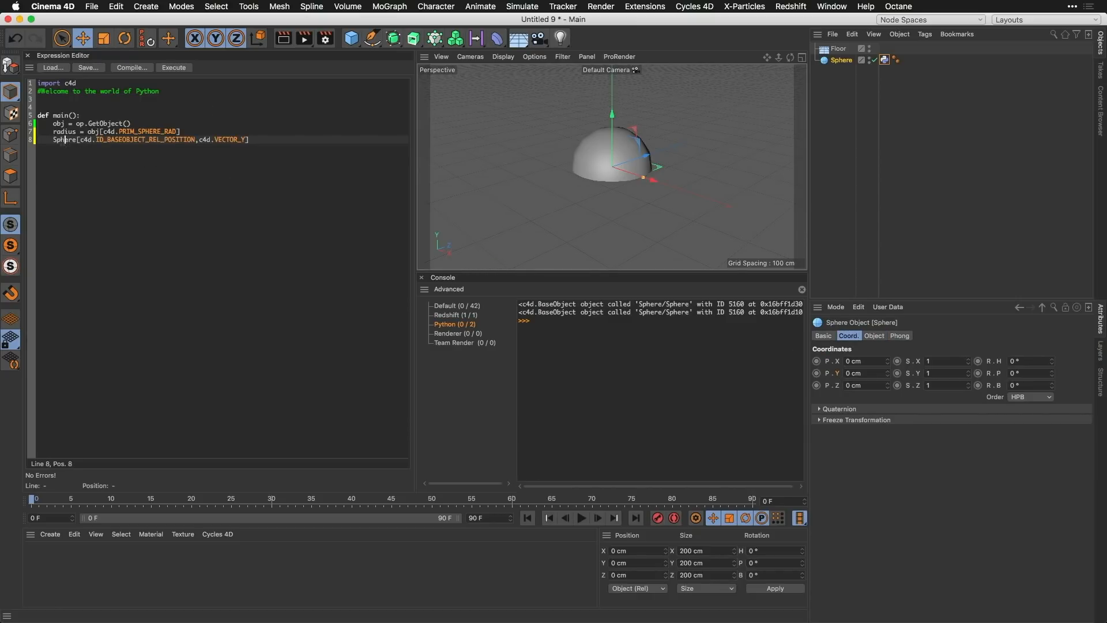
double_click(63, 141)
type("obj")
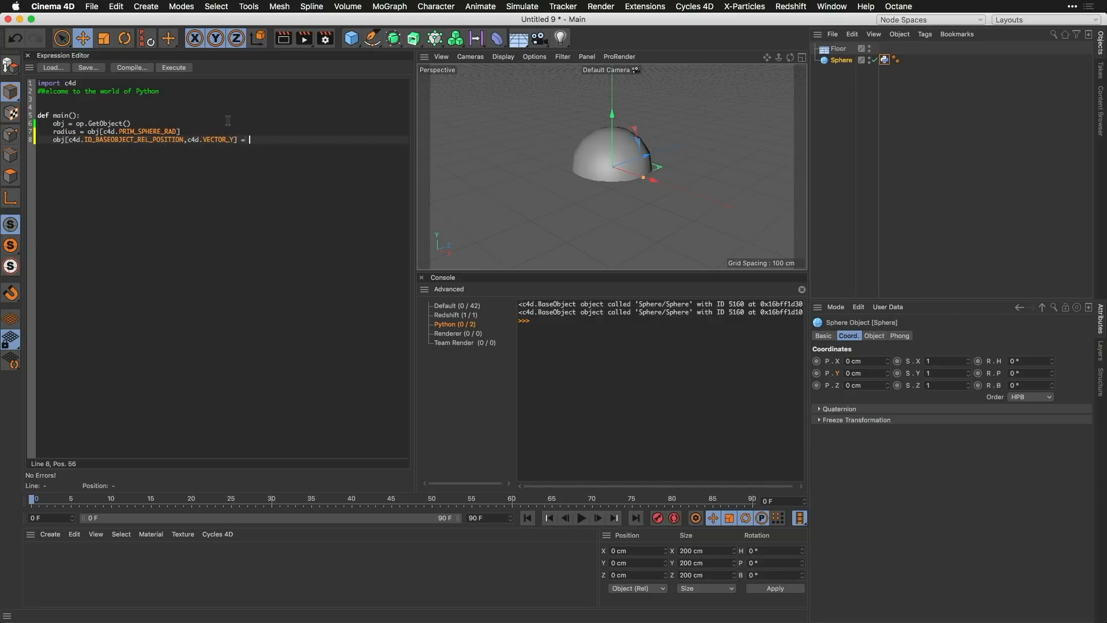
type("radius")
left_click(142, 68)
left_click(175, 69)
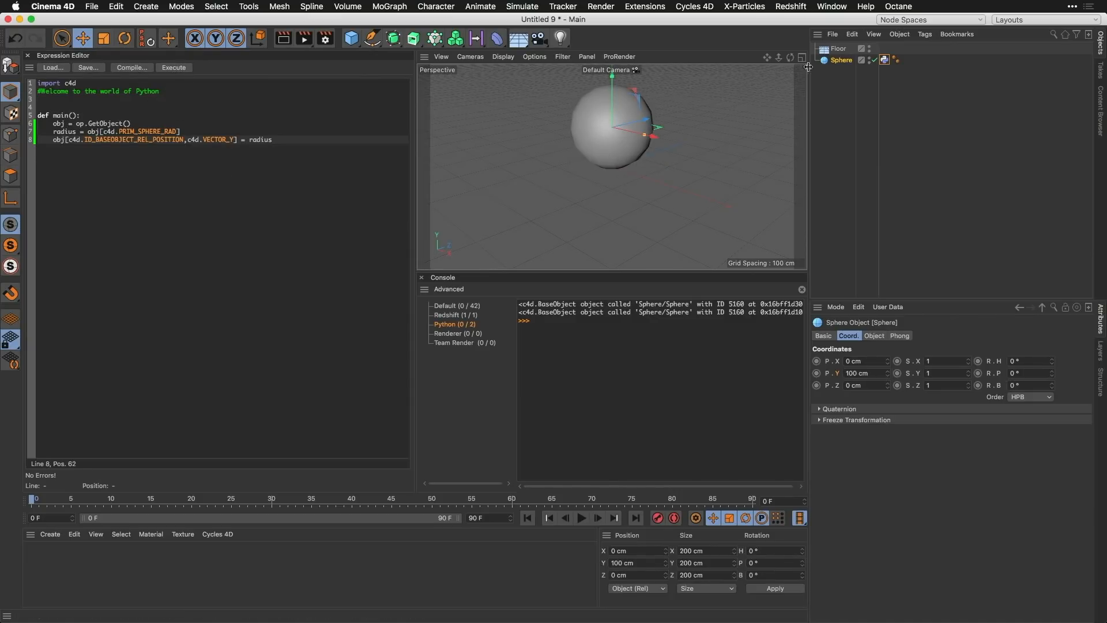
Step: Test the script against the floor by changing the sphere's Radius
mouse_move(790, 58)
left_mouse_down()
mouse_move(853, 33)
mouse_move(777, 68)
left_mouse_up()
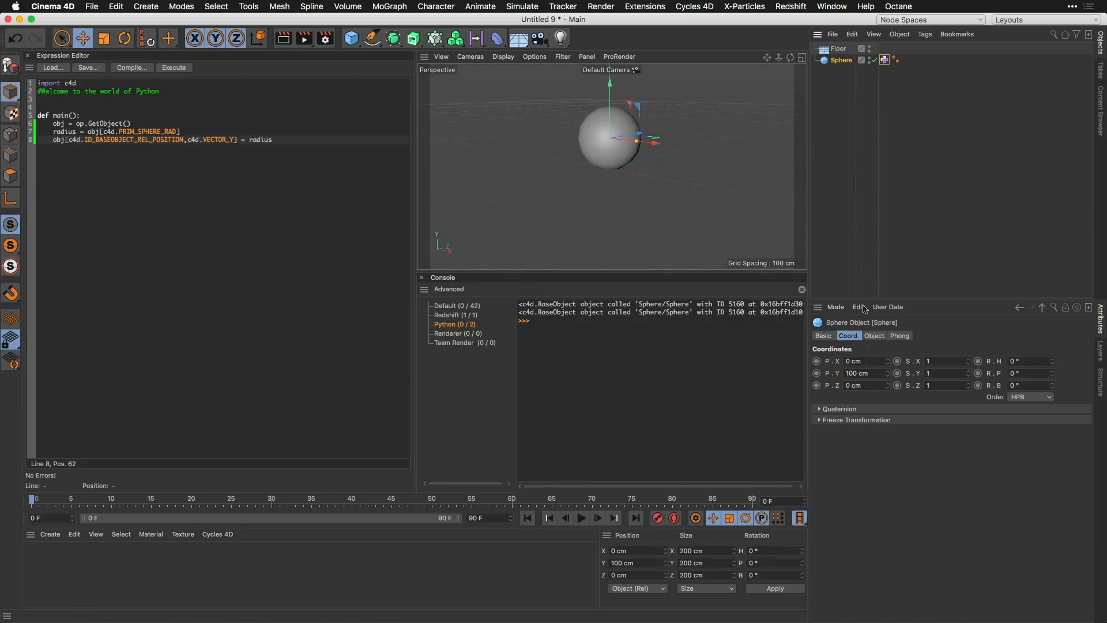
left_click(874, 336)
mouse_move(918, 361)
left_mouse_down()
mouse_move(957, 361)
mouse_move(912, 361)
left_mouse_up()
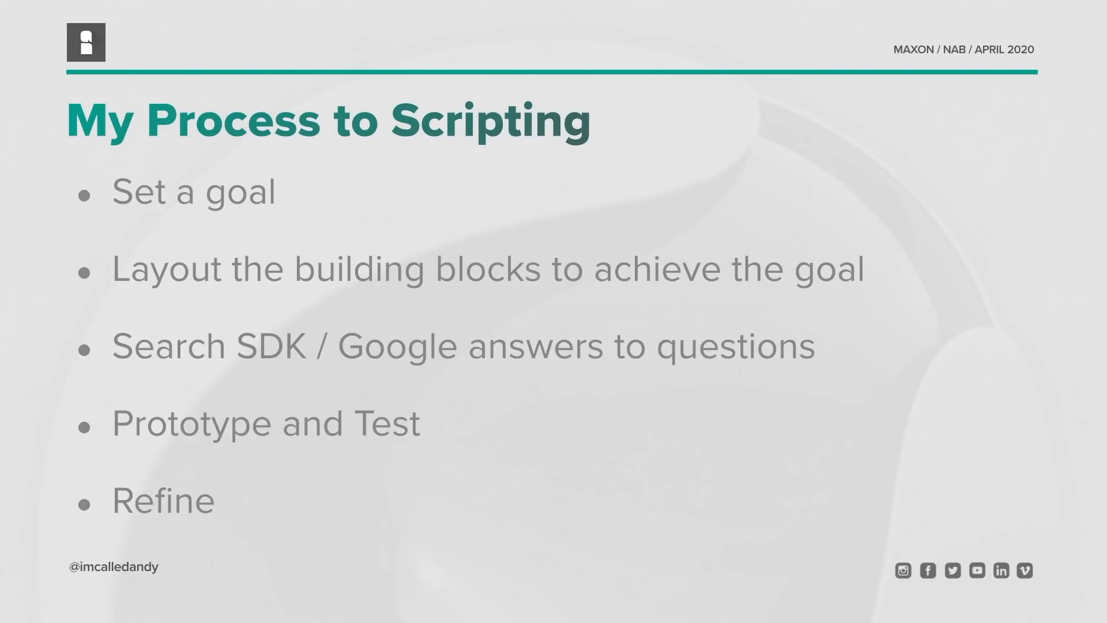
key("Right")
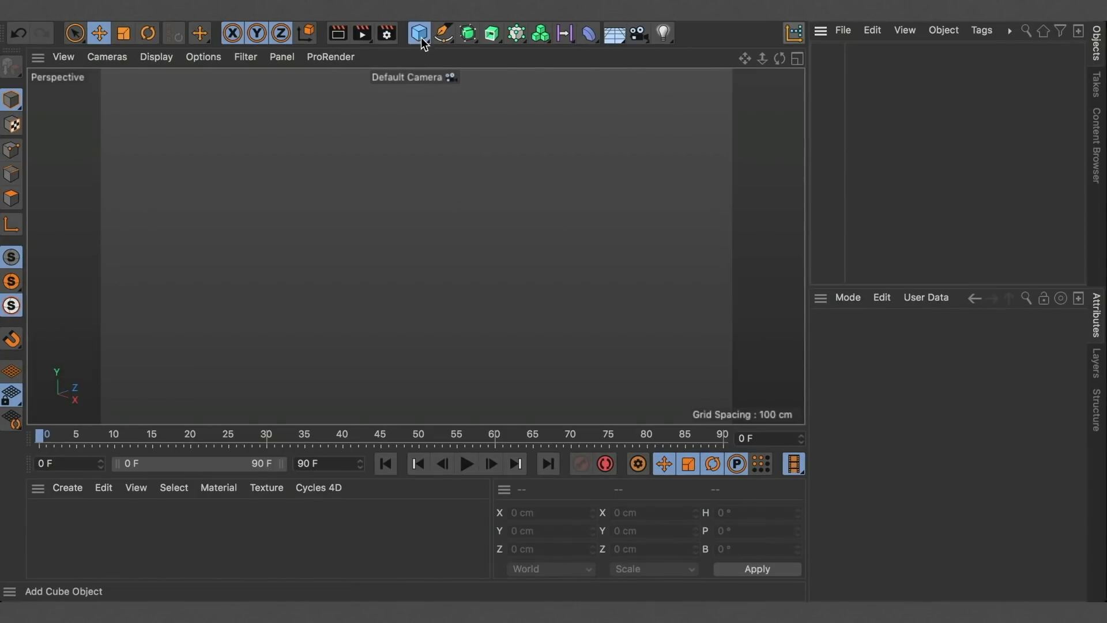
Step: Add a Null object to the new empty scene and name it XPresso
left_click_drag(420, 32, 471, 52)
double_click(849, 51)
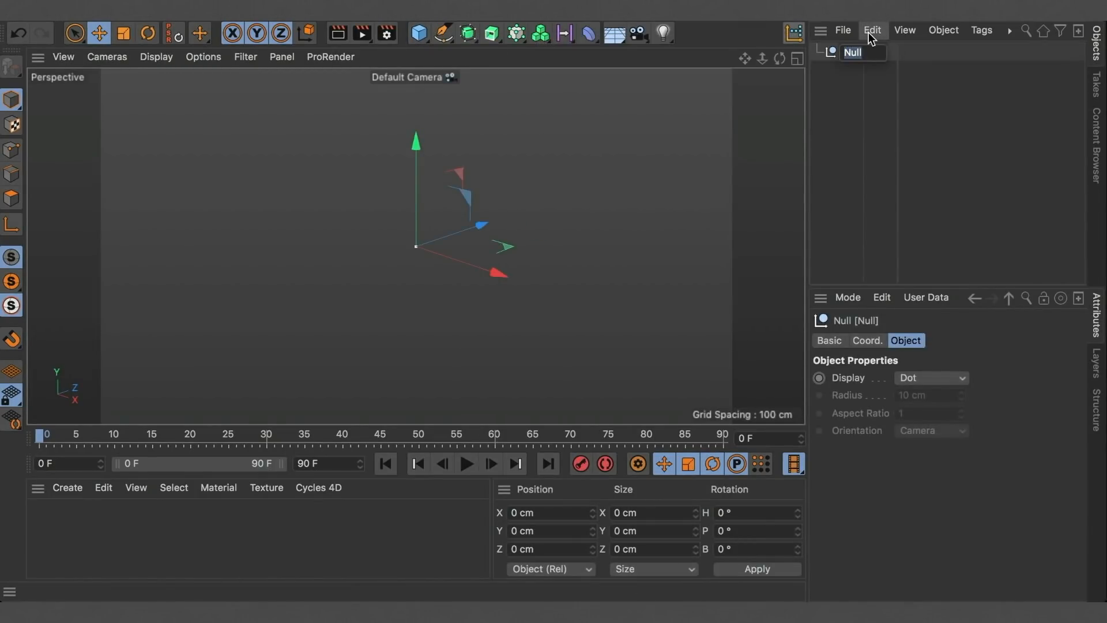
type("XPresso")
key("Return")
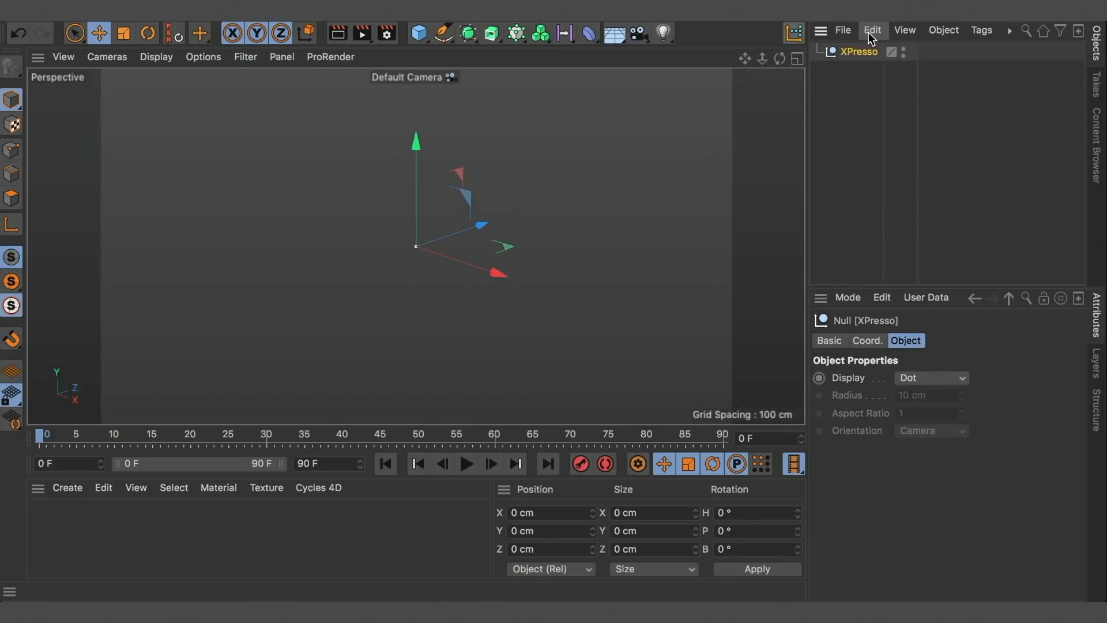
Step: Attach an XPresso programming tag to the XPresso null
left_click(982, 30)
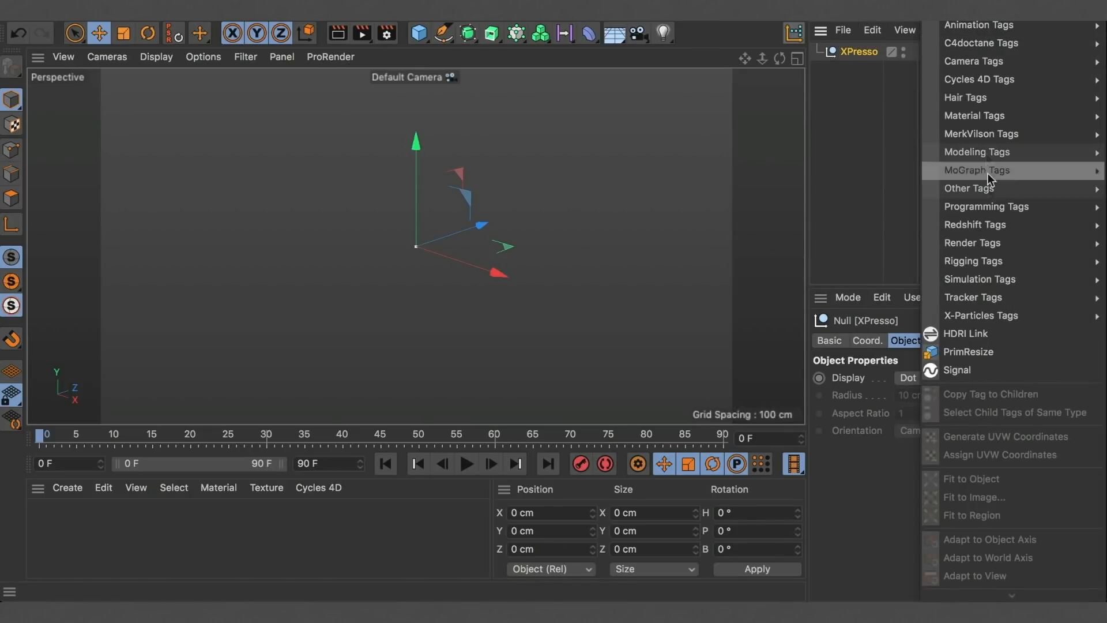
mouse_move(990, 209)
left_click(888, 260)
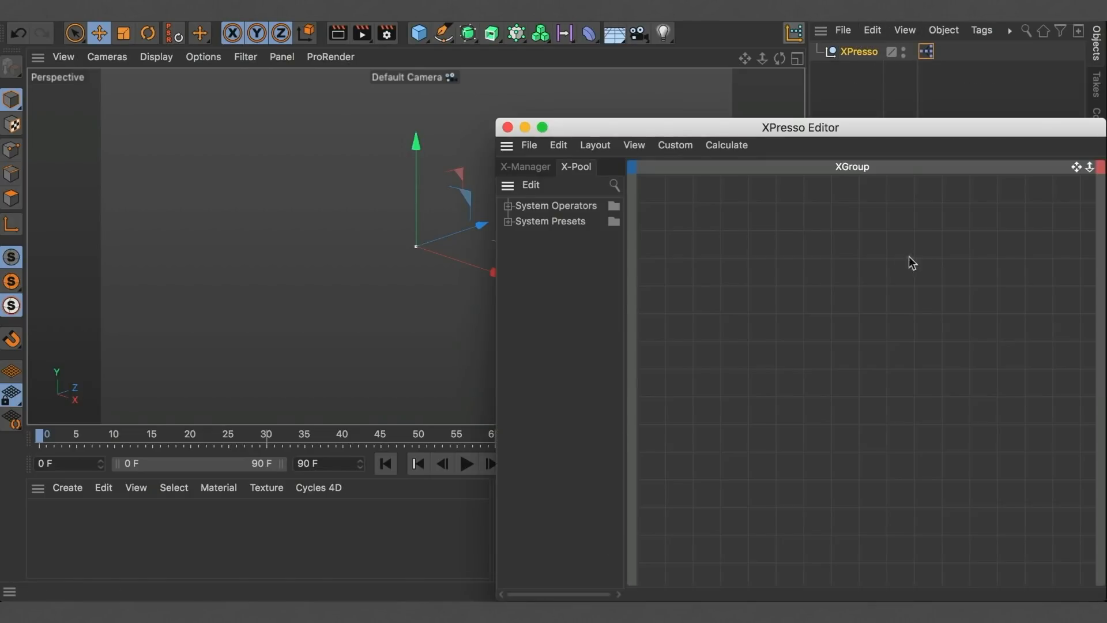
Step: Close the XPresso Editor and clear the object selection
left_click(507, 124)
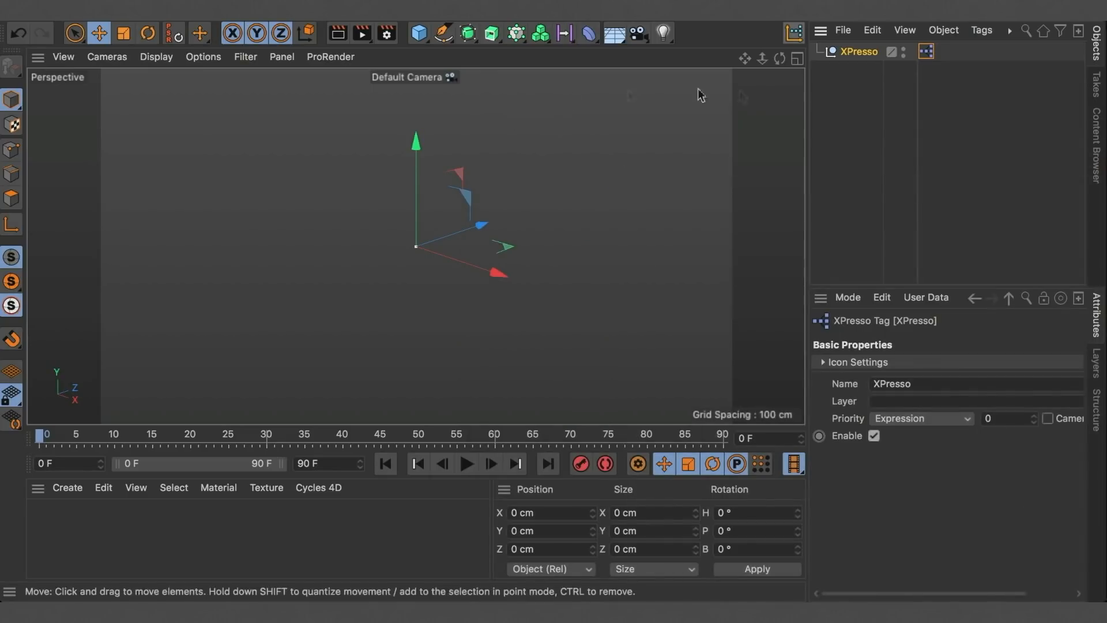
left_click(849, 130)
left_click(794, 34)
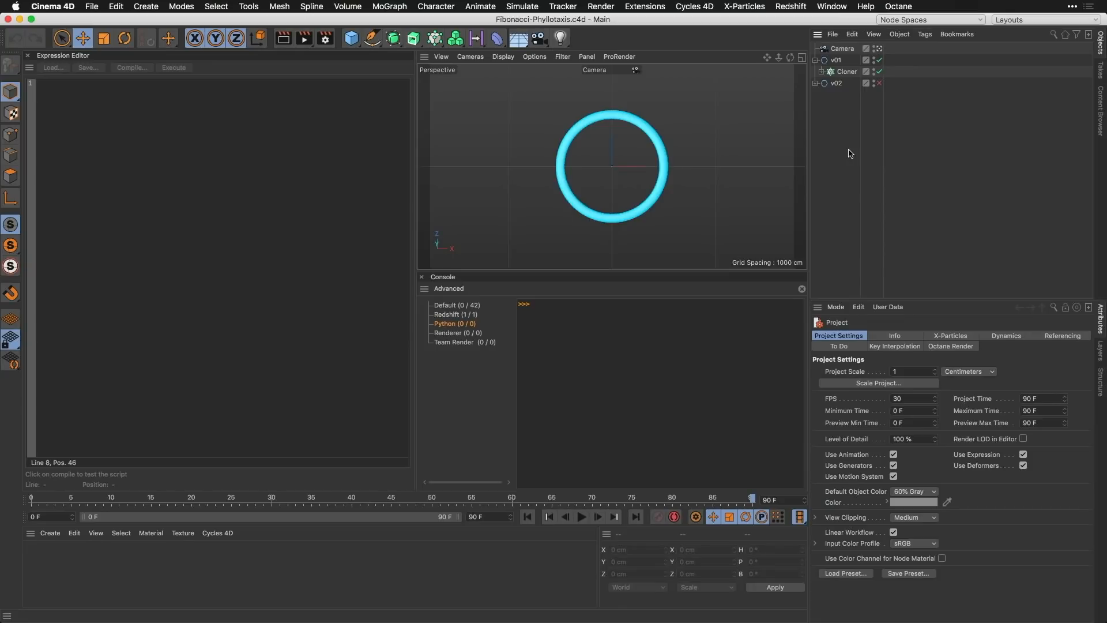
Step: Reveal the Sphere inside the v01 Cloner and switch the interface to the Startup layout
left_click(822, 71)
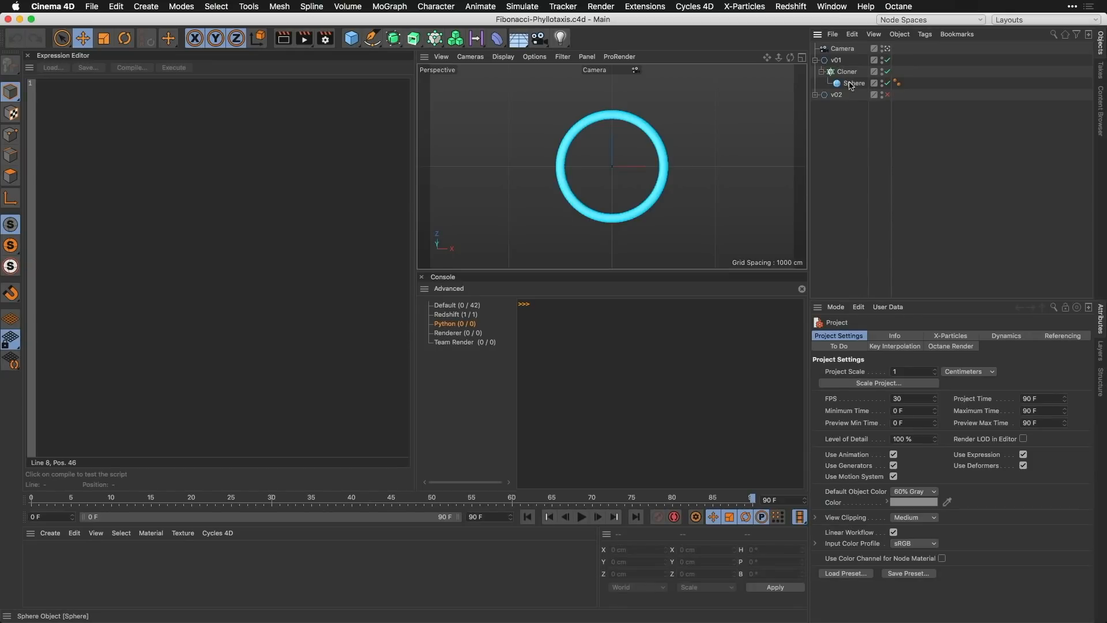
left_click(1015, 20)
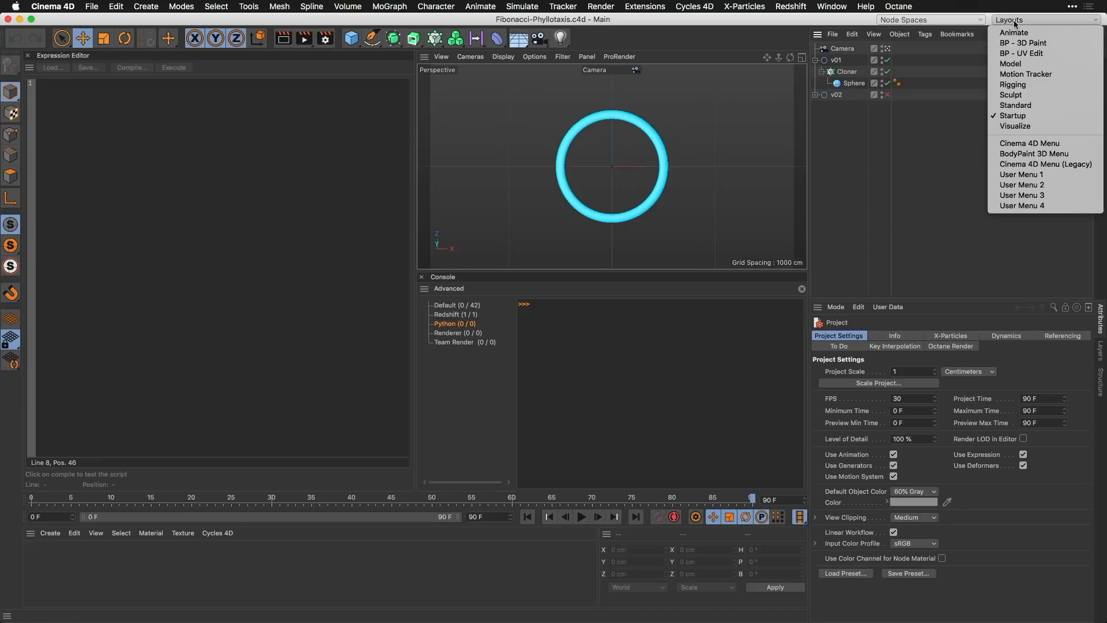
left_click(1015, 117)
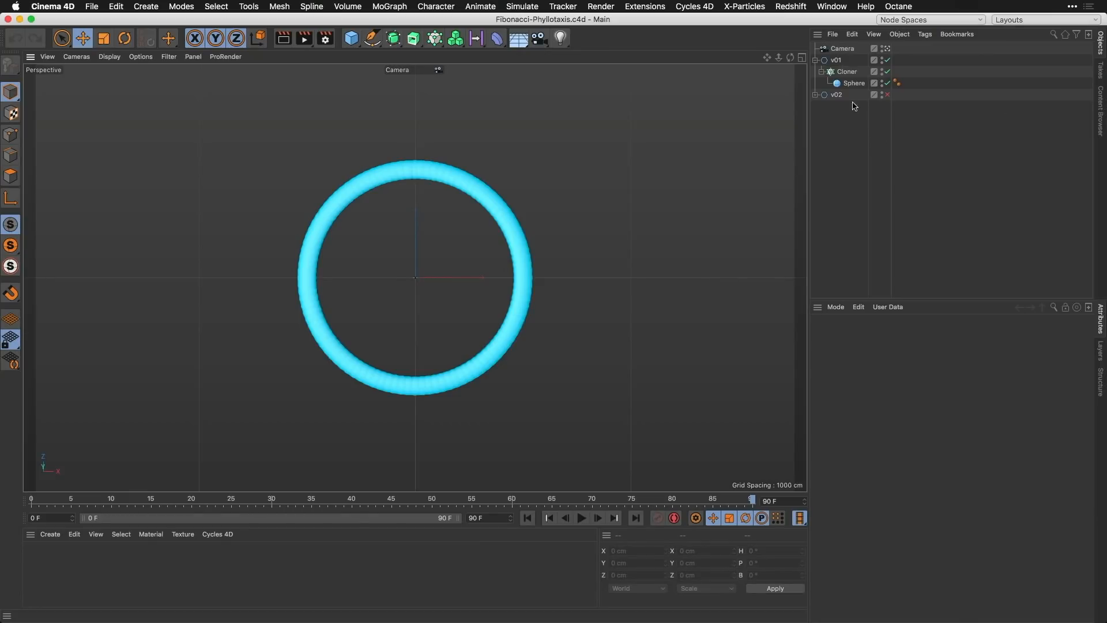
Step: Set the radial Cloner's End Angle to 100*137.5 degrees
left_click(847, 72)
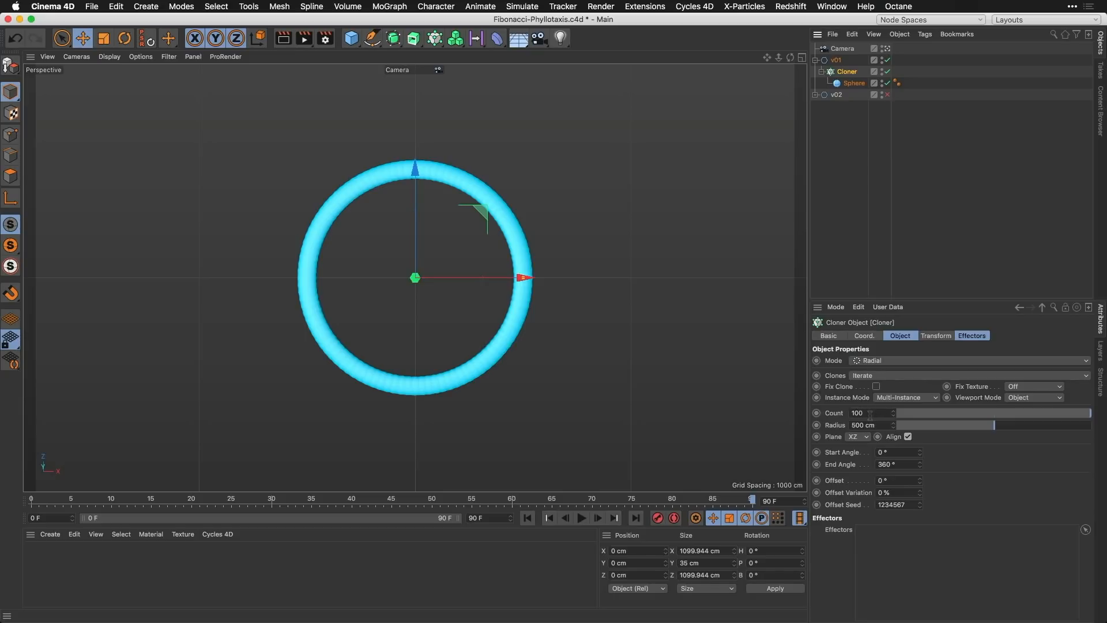
left_click(891, 464)
type("100")
type("*137.5")
key("Return")
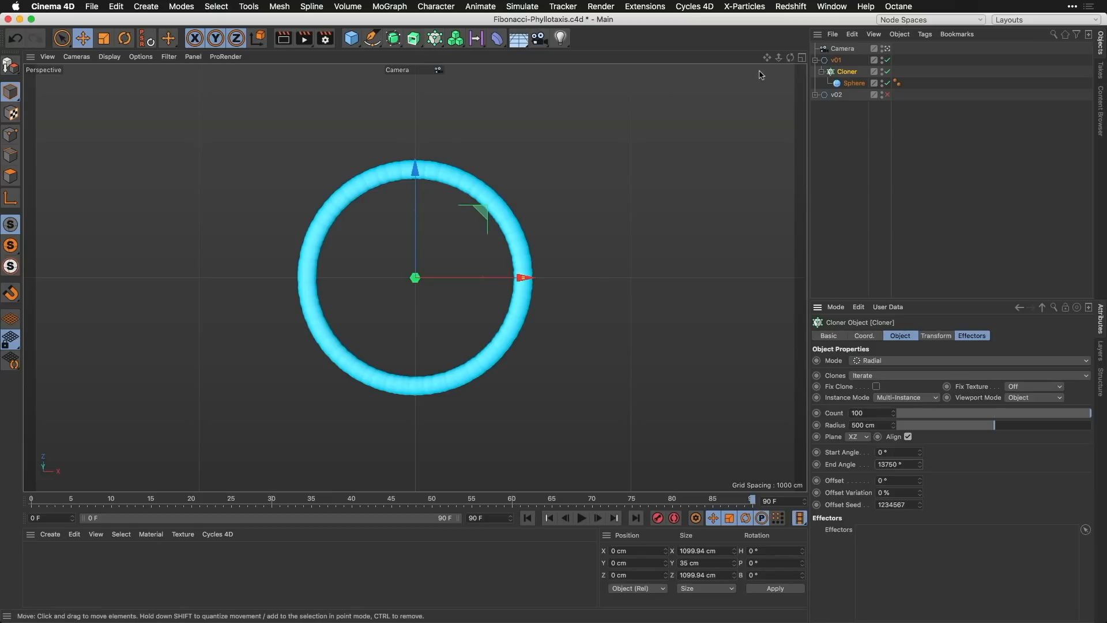
Step: Add a Step effector to the Cloner with Scale turned off and Position turned on
left_click(433, 41)
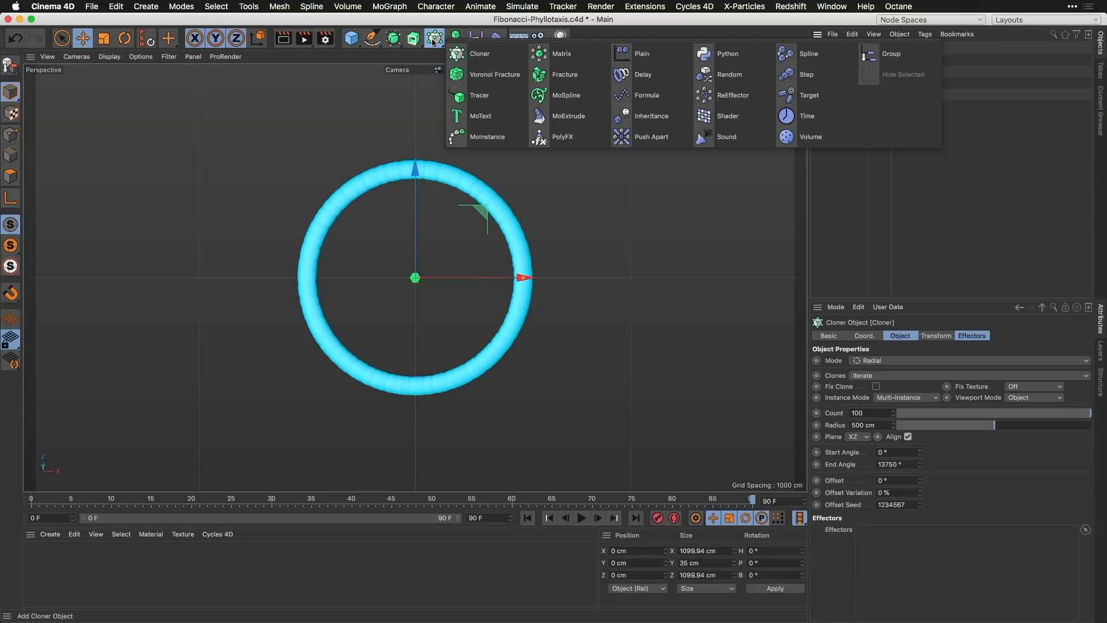
left_click(815, 82)
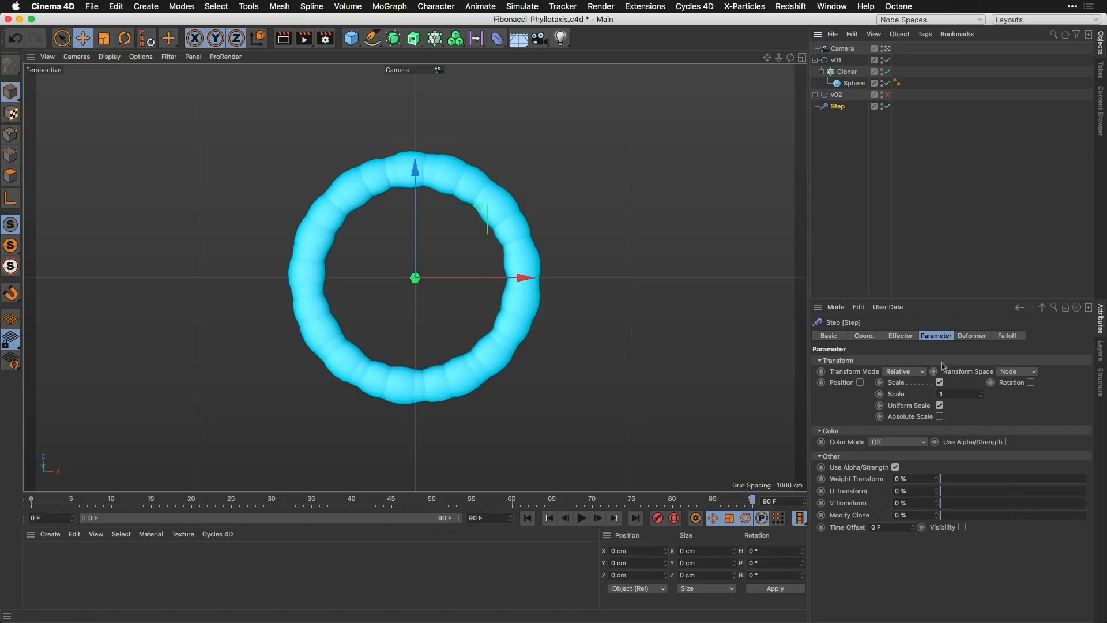
left_click(940, 382)
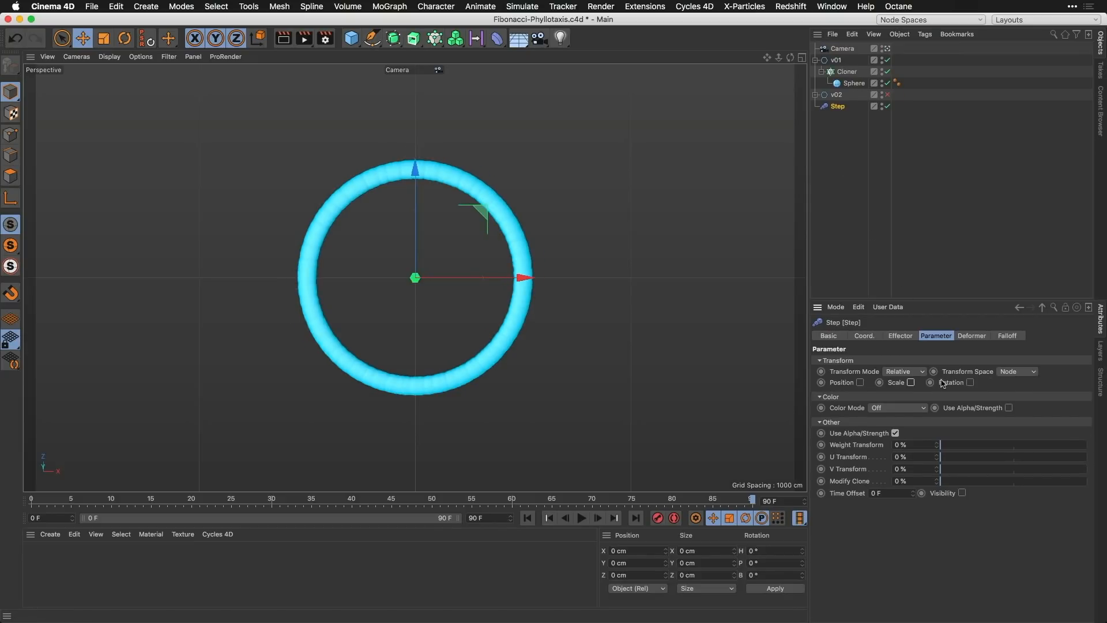
left_click(860, 382)
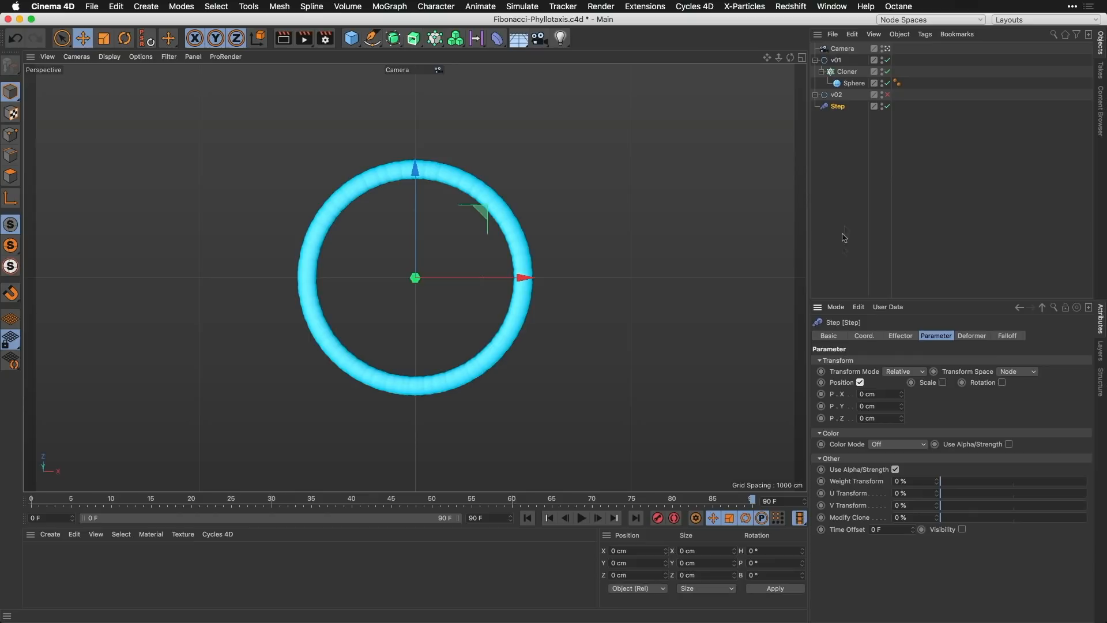
left_click(847, 72)
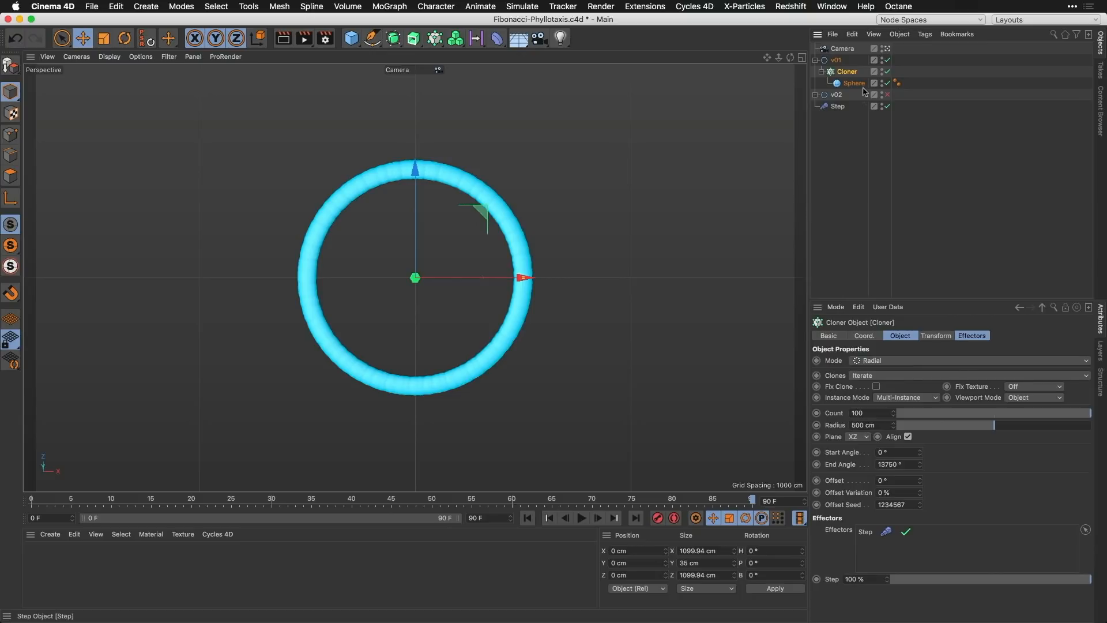
left_click(838, 107)
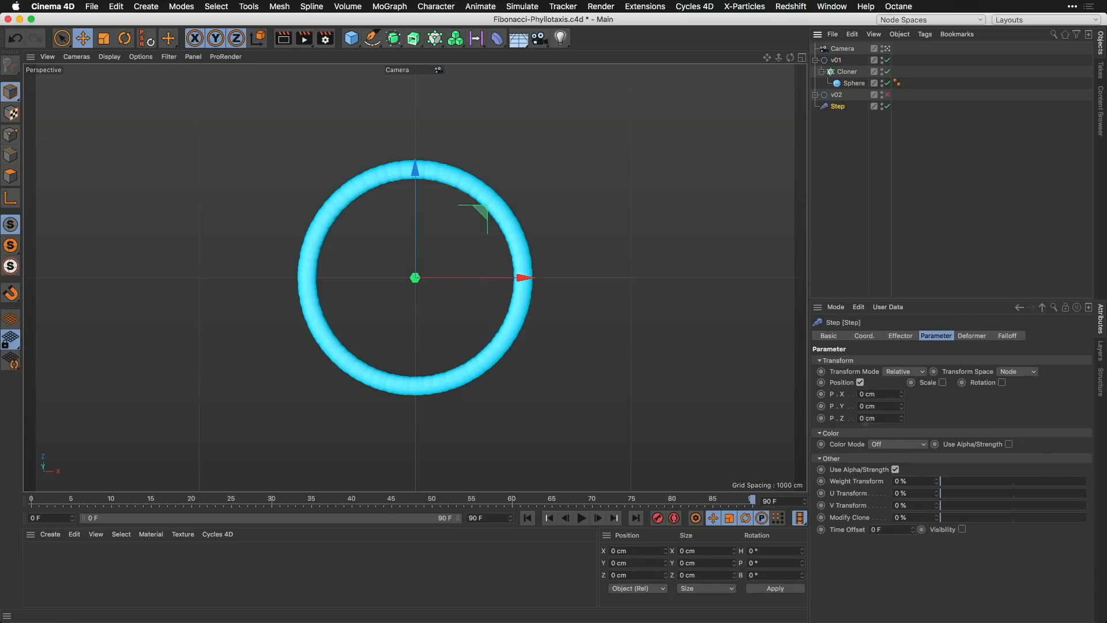
Step: Try out positive and negative P.Z offsets on the Step effector
left_click_drag(876, 421, 861, 422)
left_click_drag(903, 423, 1019, 423)
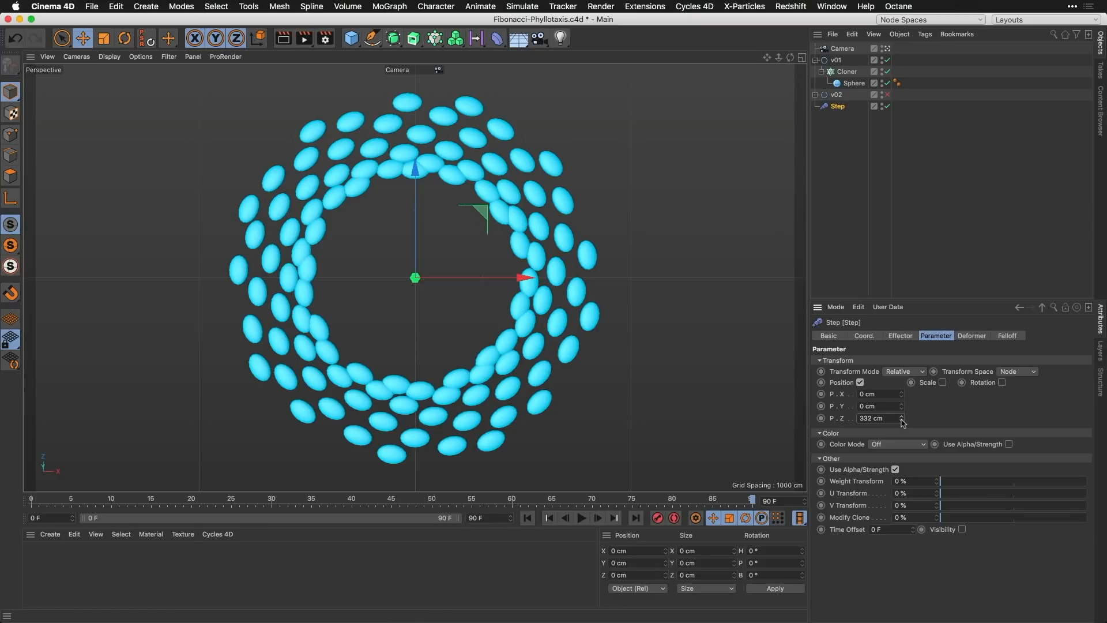
left_click_drag(895, 420, 818, 423)
mouse_move(902, 418)
left_mouse_down()
mouse_move(900, 542)
mouse_move(876, 617)
left_mouse_up()
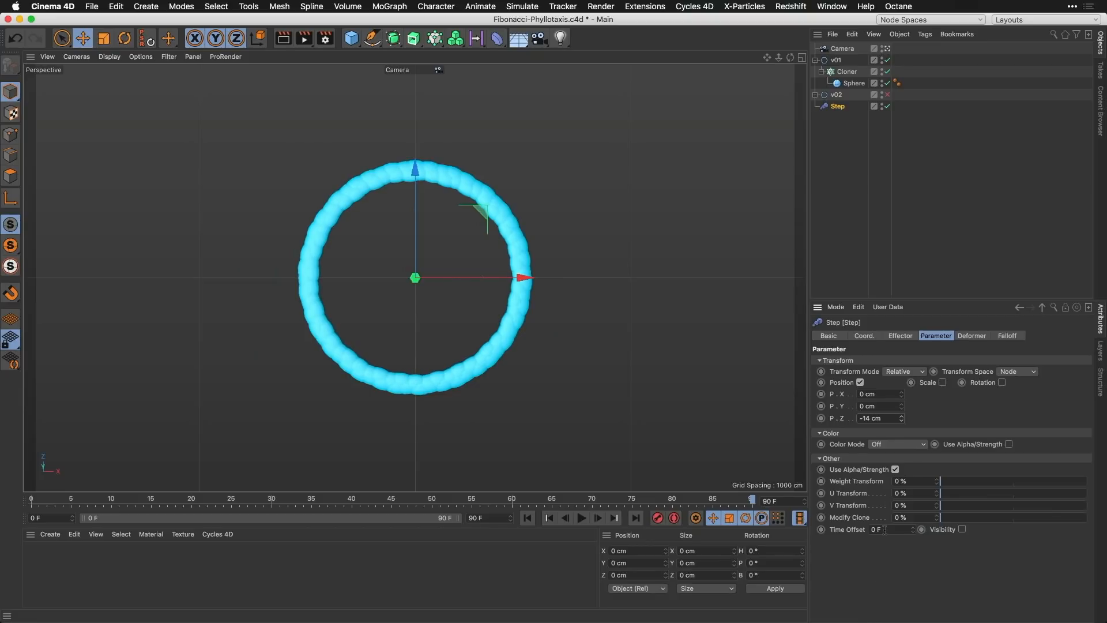
mouse_move(902, 419)
left_mouse_down()
mouse_move(902, 622)
mouse_move(779, 622)
left_mouse_up()
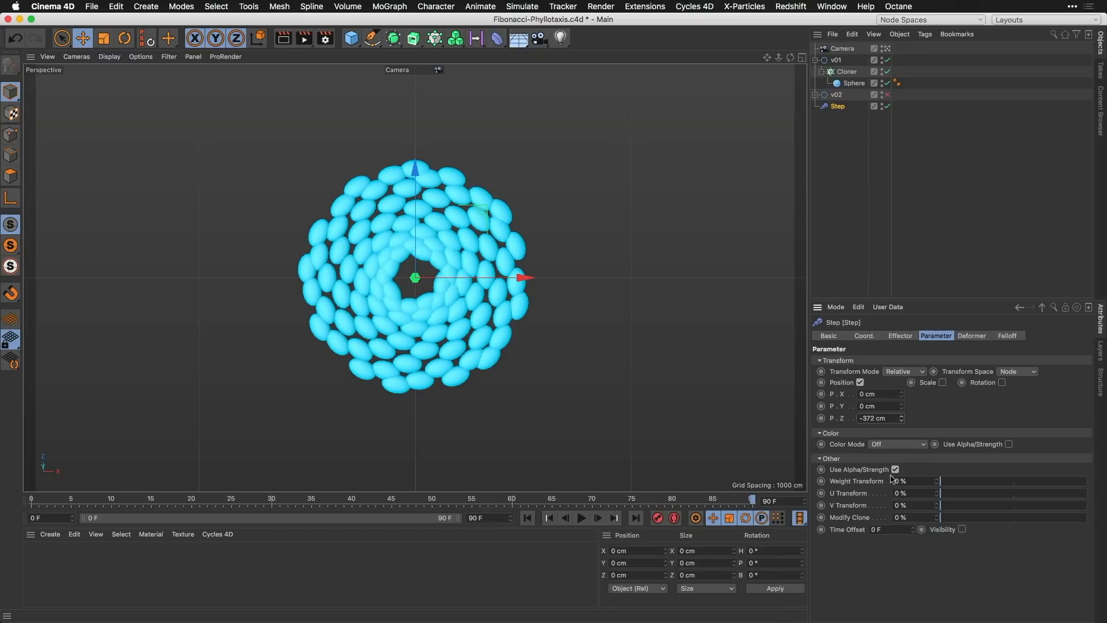
Step: Set the Step effector's P.Z to -500 cm
left_click_drag(888, 419, 840, 420)
type("-500")
key("Return")
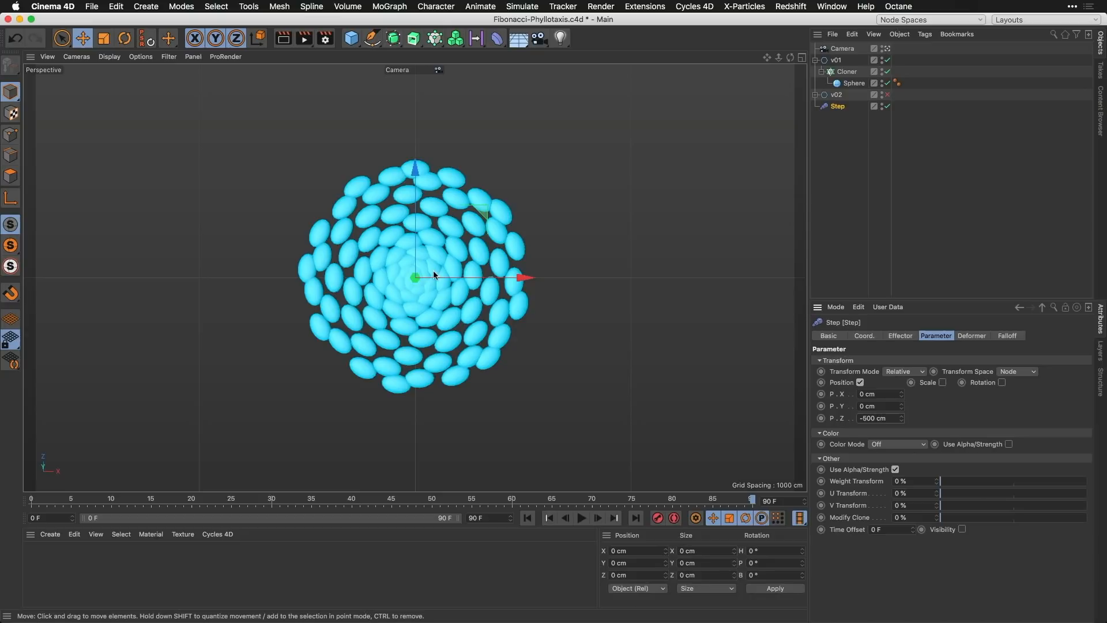
Step: Add a second Step effector to the Cloner with Scale -0.9 and place it below the first one
left_click(846, 71)
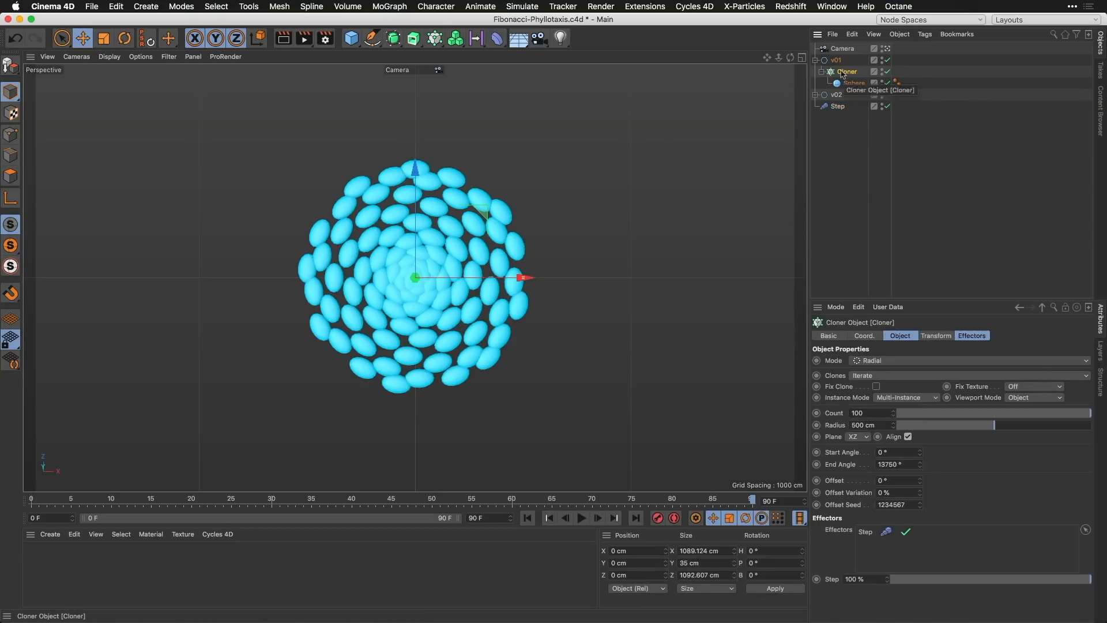
left_click(435, 38)
left_click(806, 74)
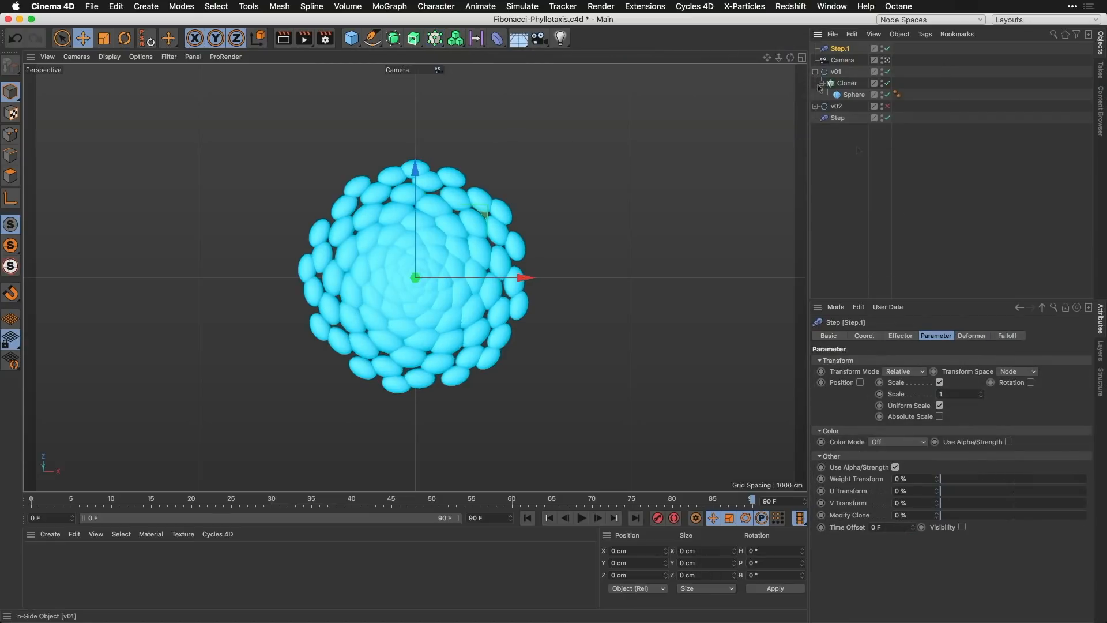
left_click(946, 394)
key("Return")
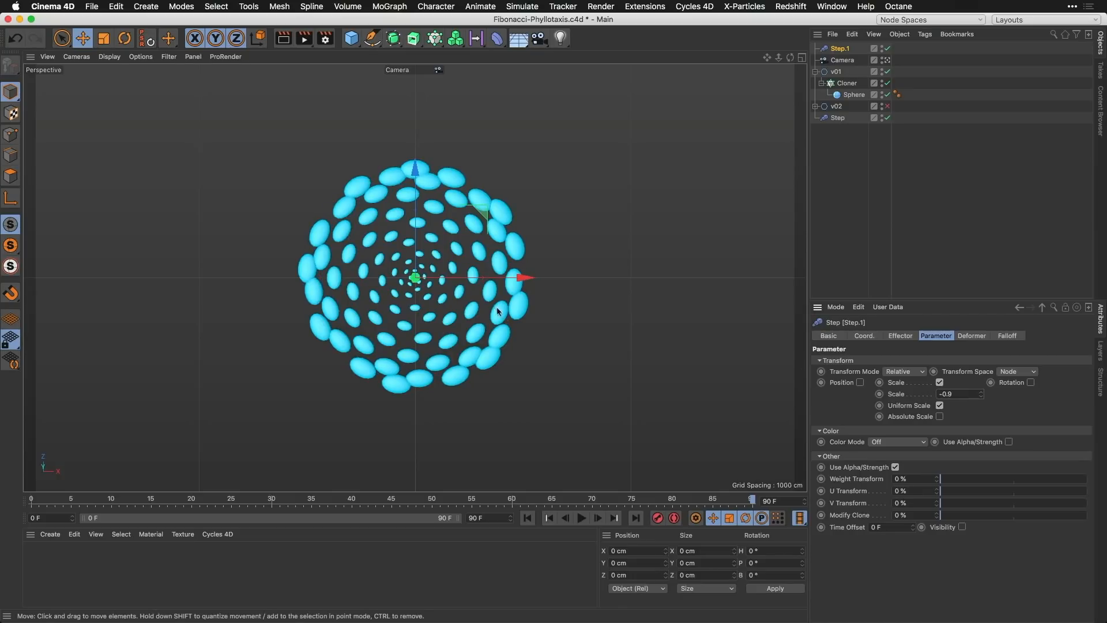
left_click_drag(840, 48, 857, 124)
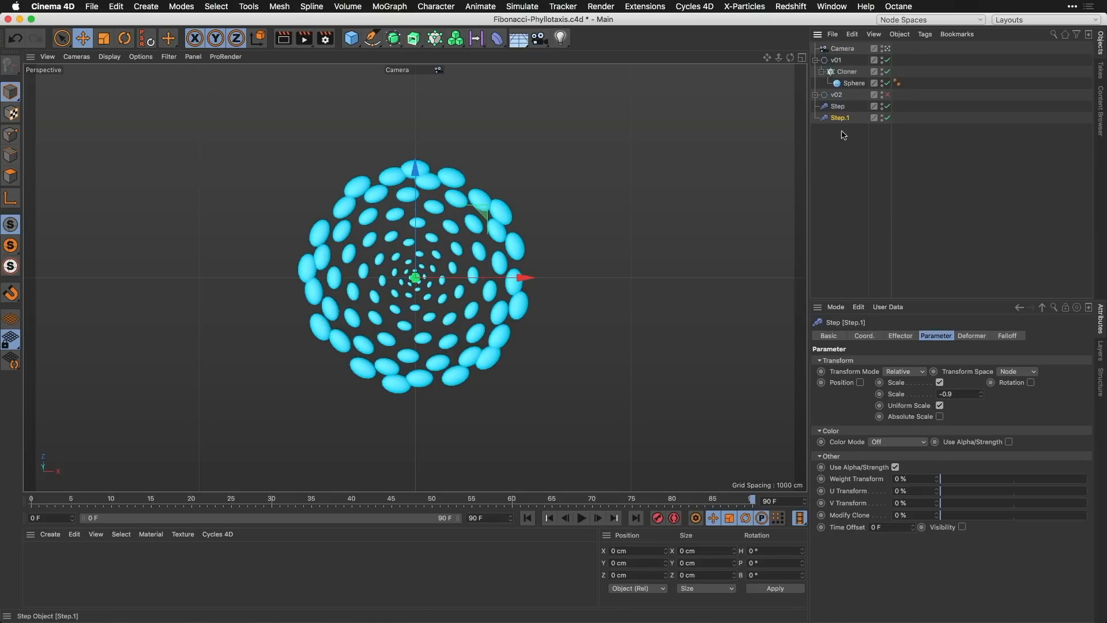
Step: Reshape the first Step effector's spline into a nearly straight ramp by raising its start tangent
left_click(838, 108)
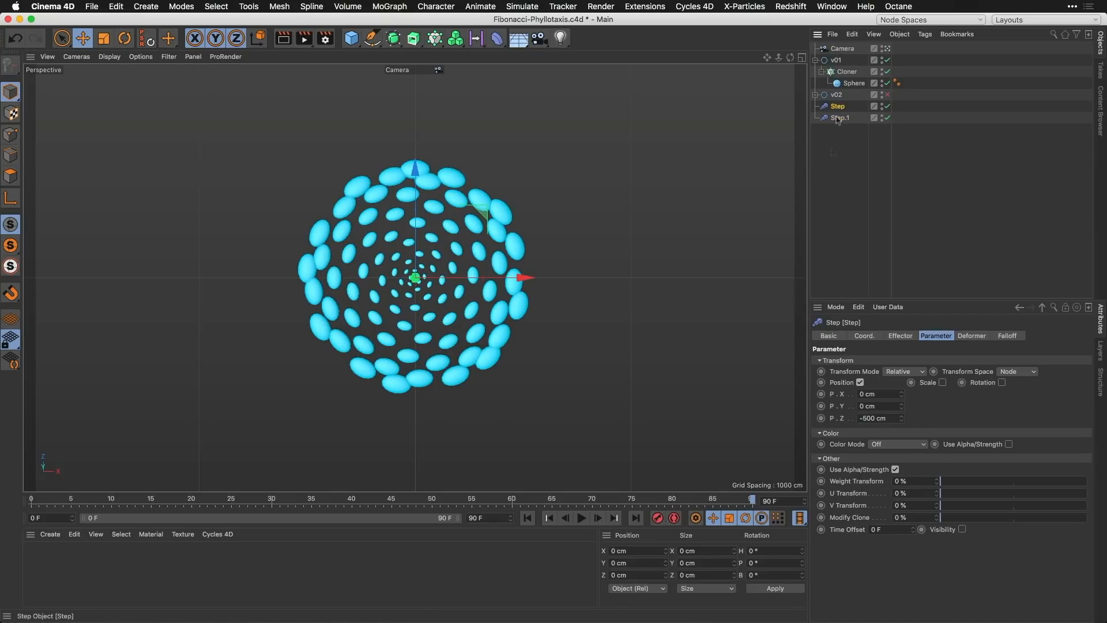
left_click(901, 336)
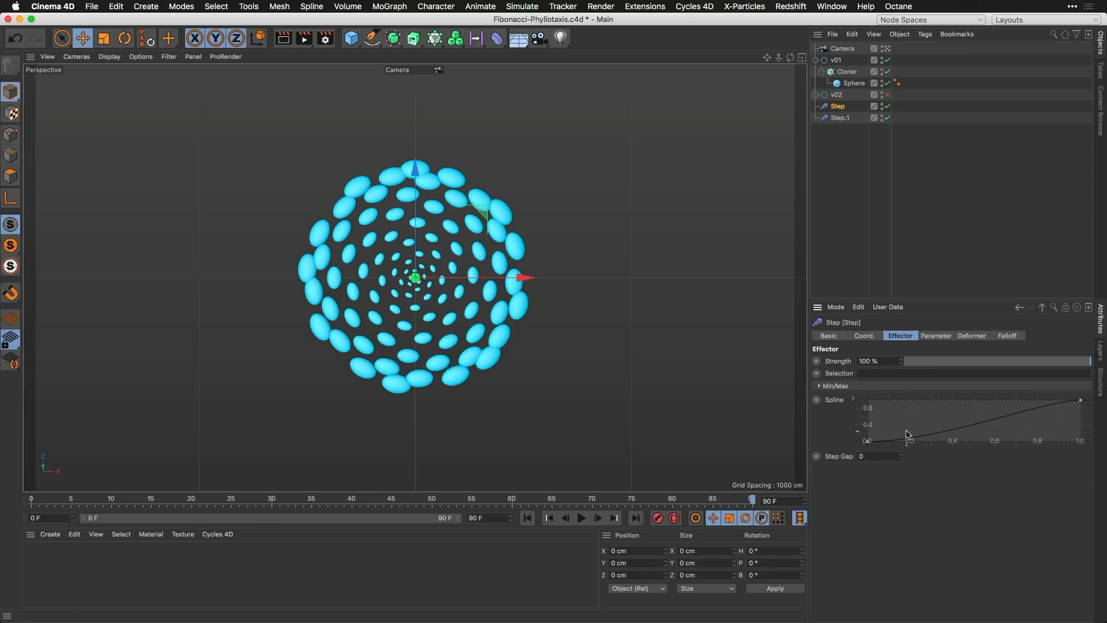
left_click_drag(894, 431, 853, 450)
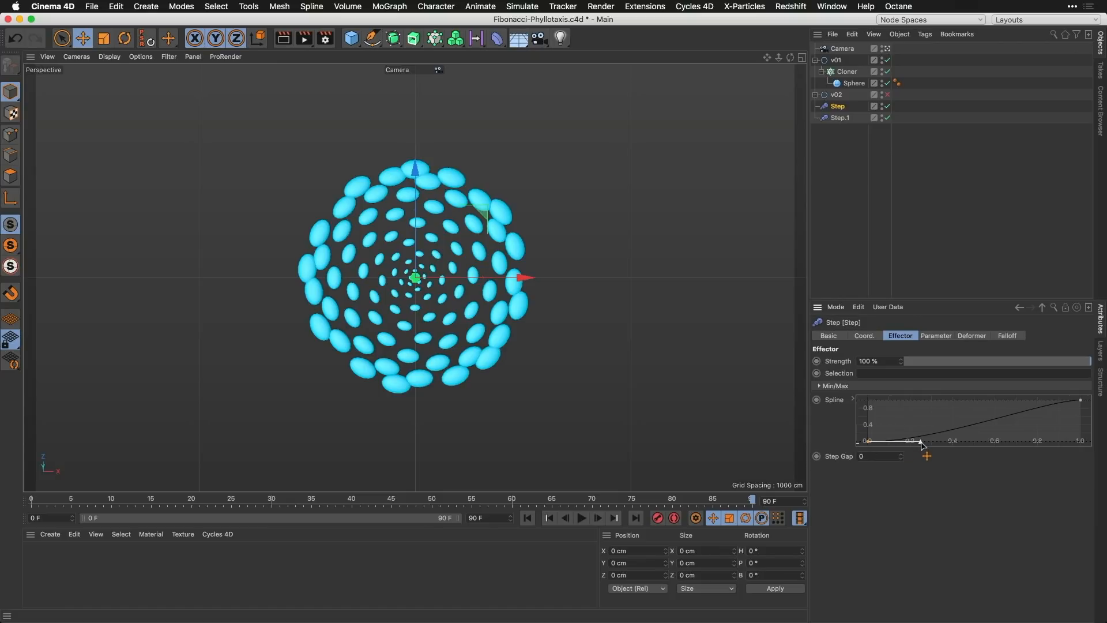
left_click_drag(921, 444, 916, 431)
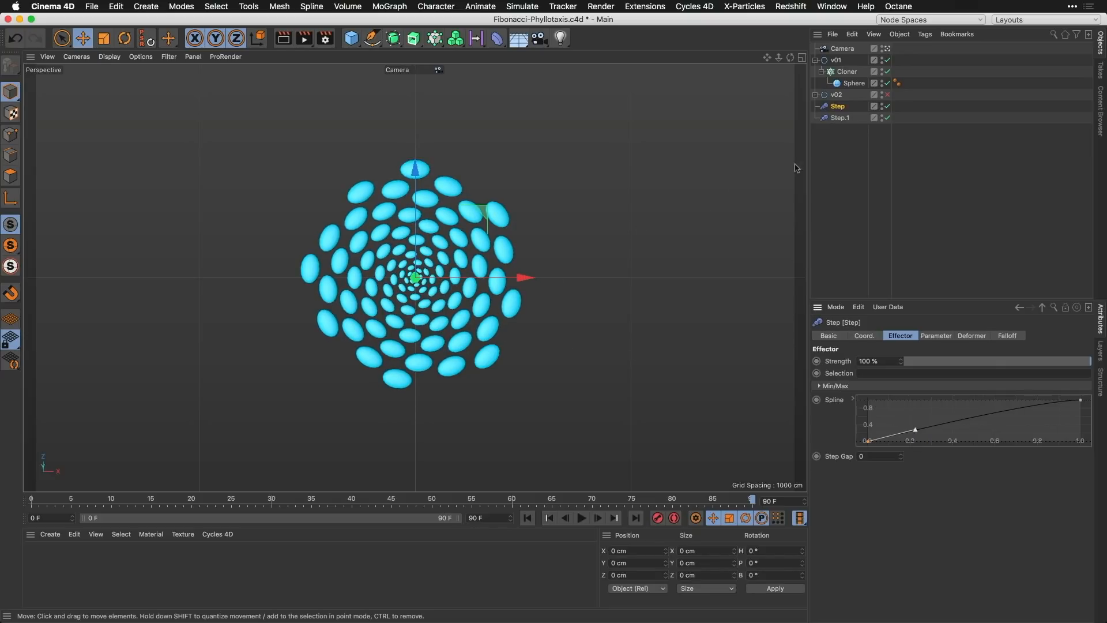
Step: Reshape the Step.1 effector's spline into the same nearly straight ramp and clear the selection
left_click(840, 118)
left_click_drag(886, 428, 853, 456)
left_click_drag(922, 444, 917, 431)
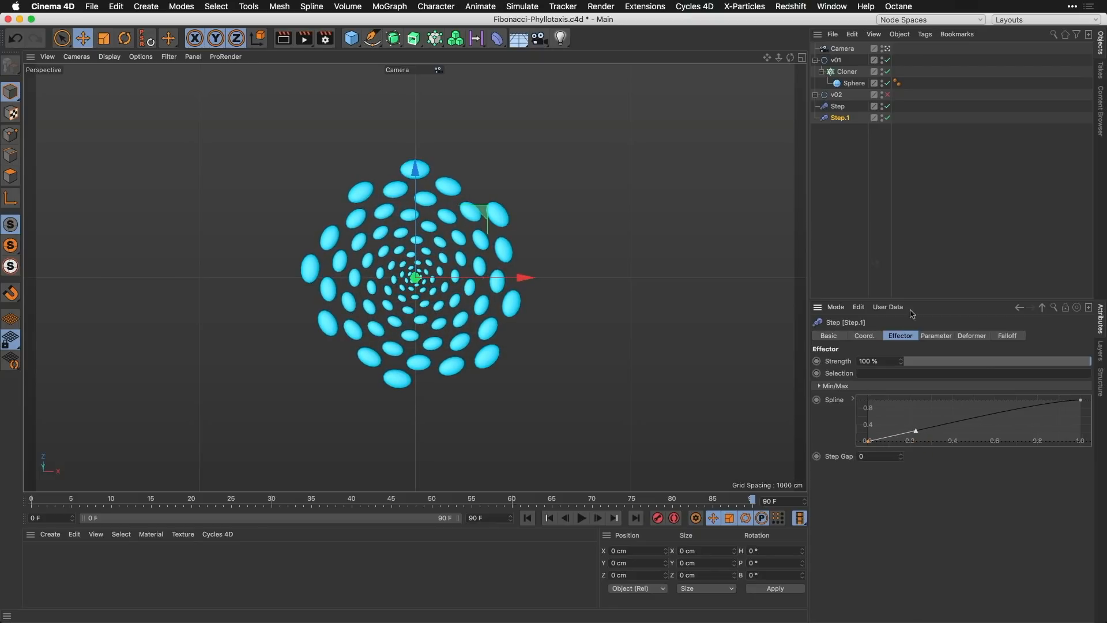
left_click(846, 132)
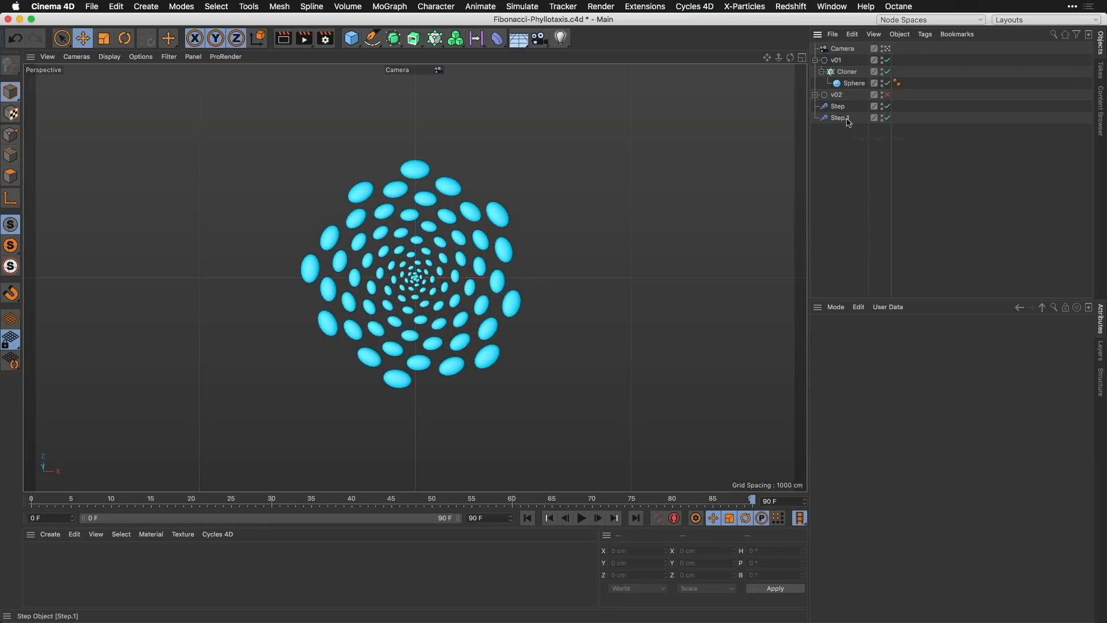
Step: Set the Cloner's Count to 1000 and its End Angle to 137500 degrees
left_click(846, 72)
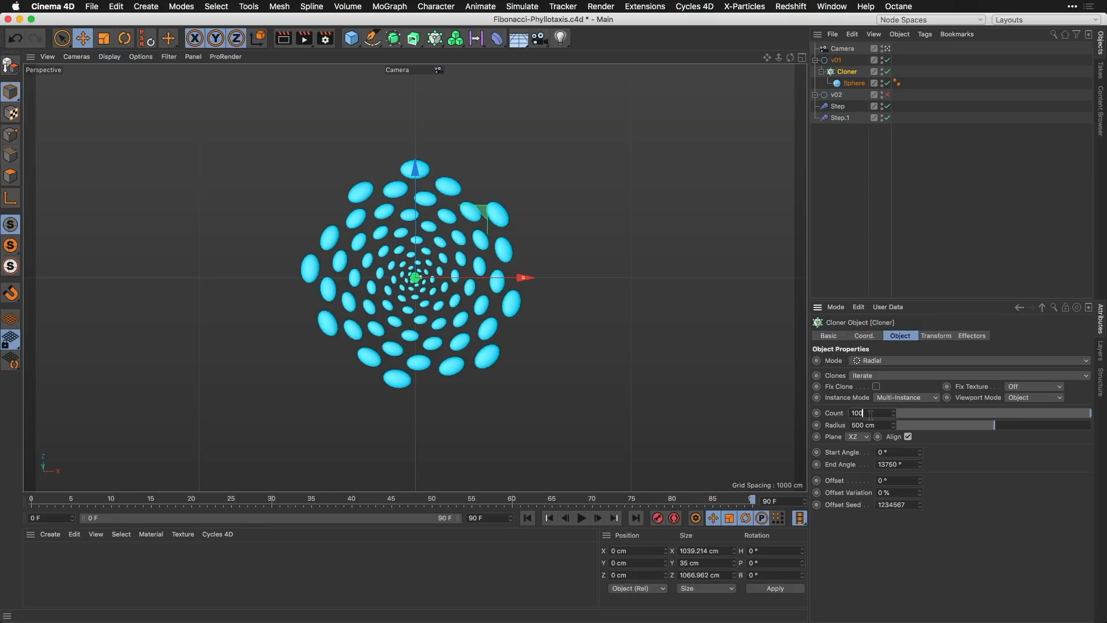
key("Return")
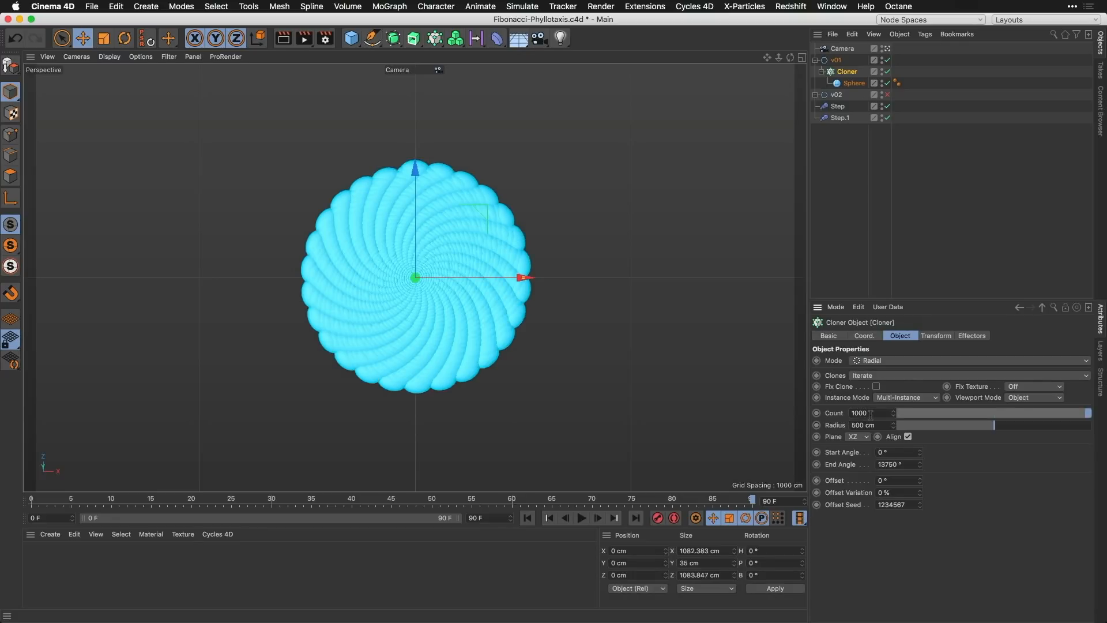
left_click(898, 465)
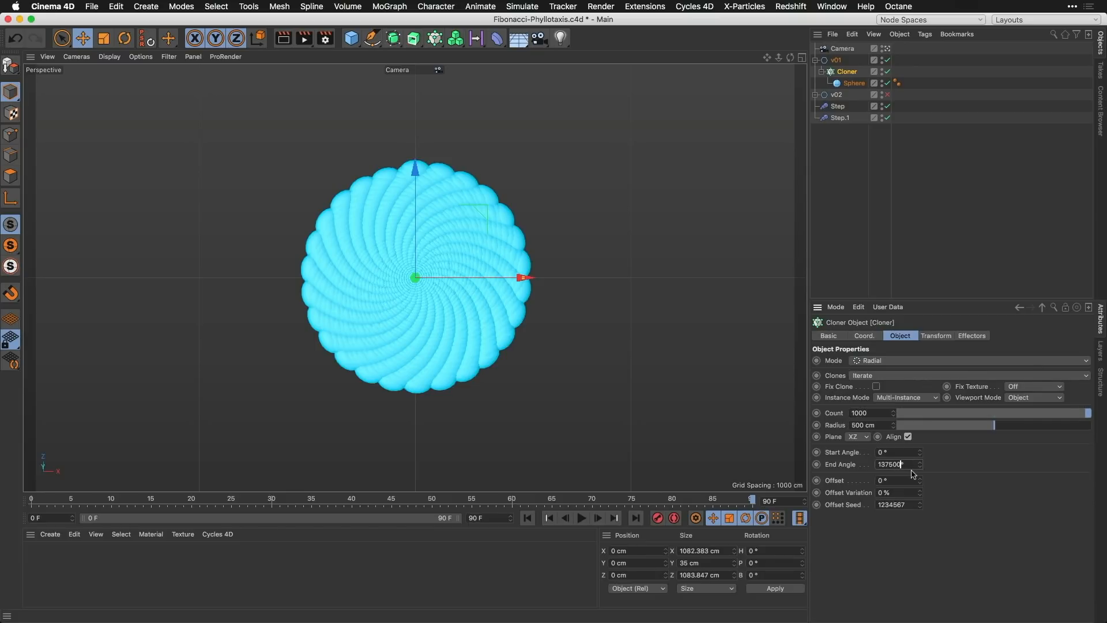
type("0")
key("Return")
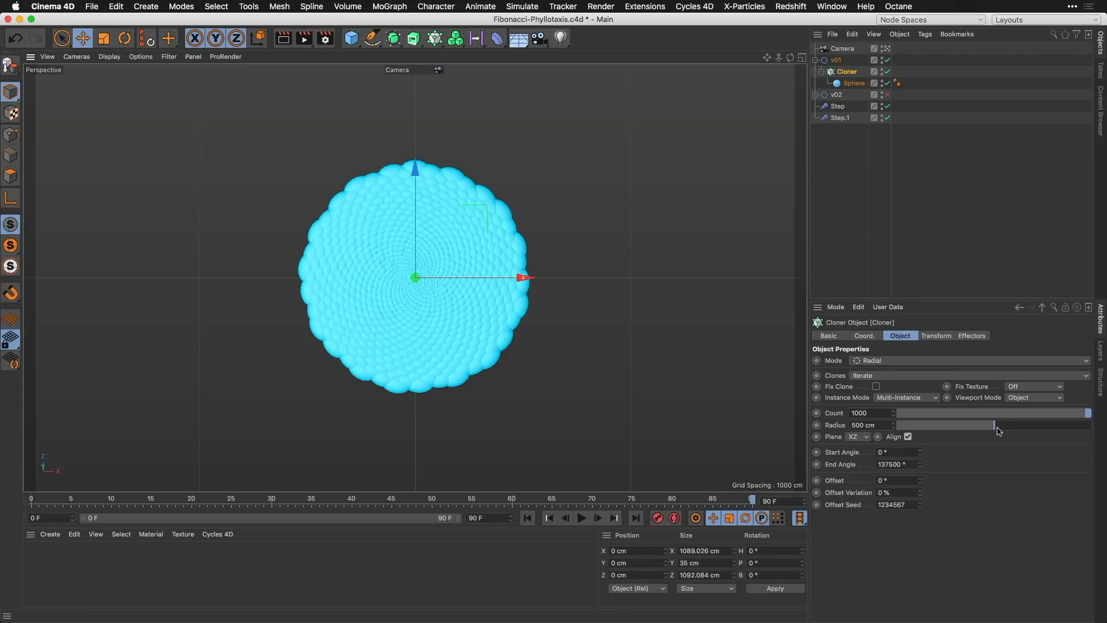
Step: Increase the Cloner's Radius to 540 cm and set the first Step effector's P.Z to -540 cm
mouse_move(998, 431)
left_mouse_down()
mouse_move(1026, 432)
mouse_move(1004, 432)
left_mouse_up()
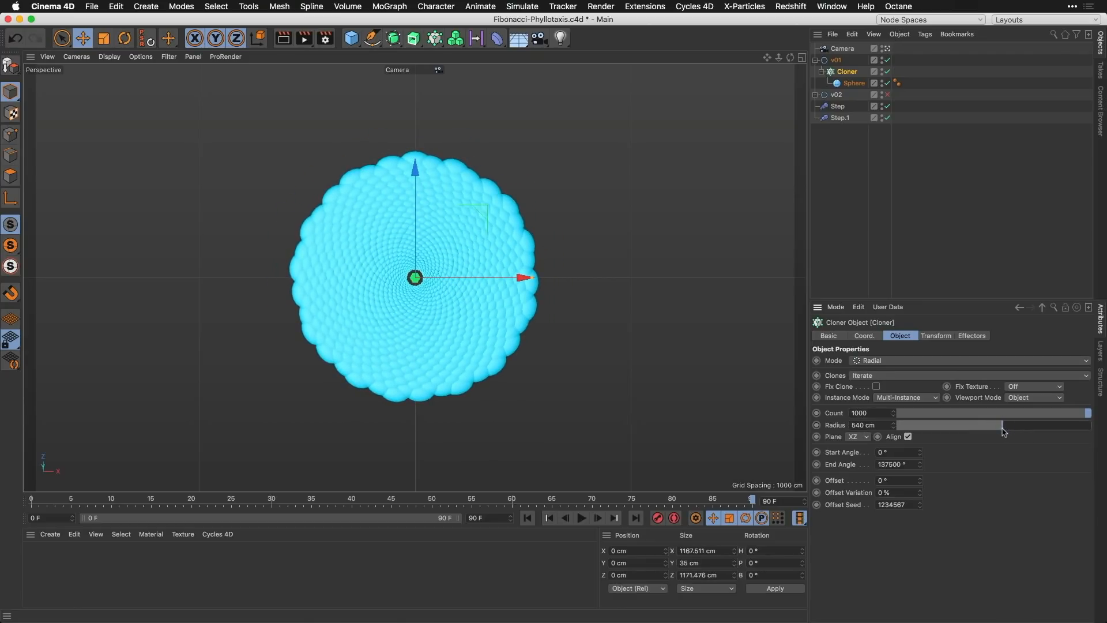
left_click(837, 106)
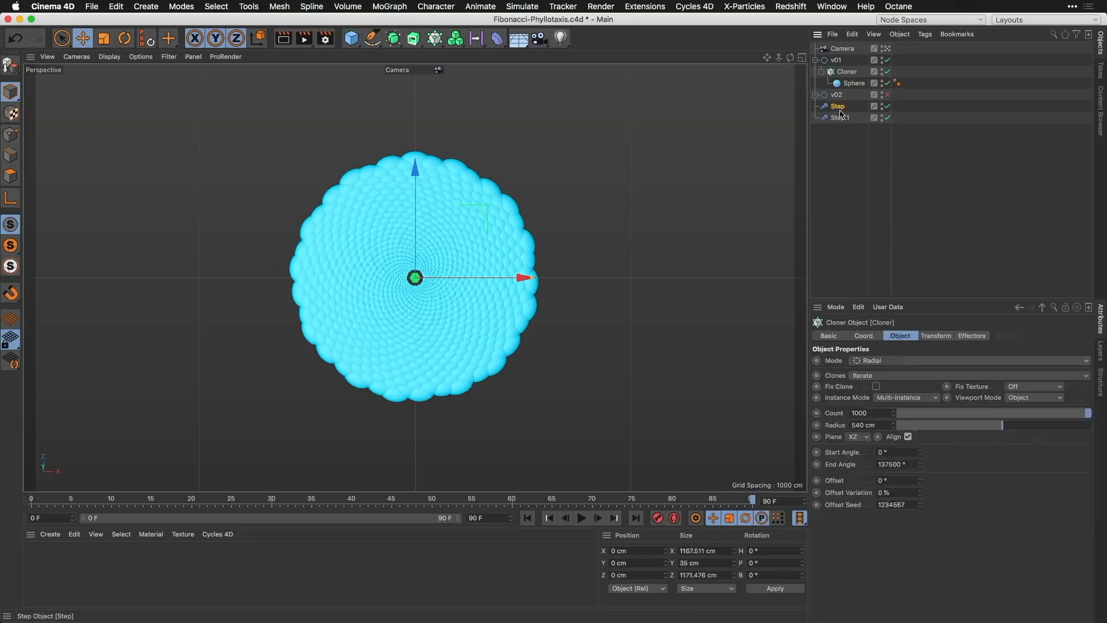
left_click(935, 336)
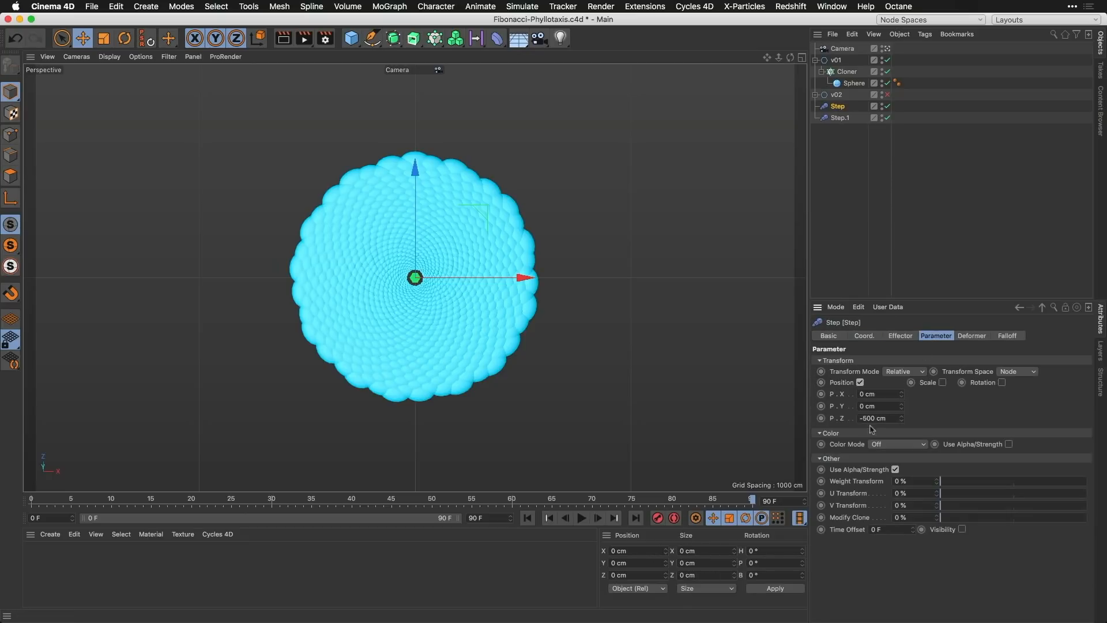
key("Return")
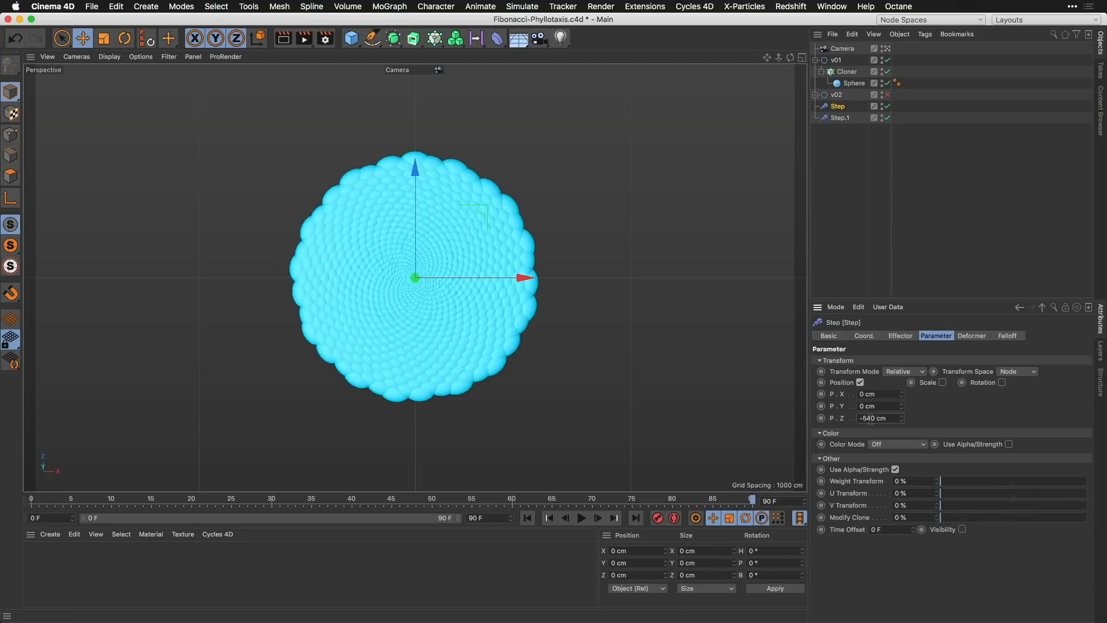
Step: Move the Step and Step.1 effectors into the v01 group above its Cloner, and disable v01
left_click(848, 73)
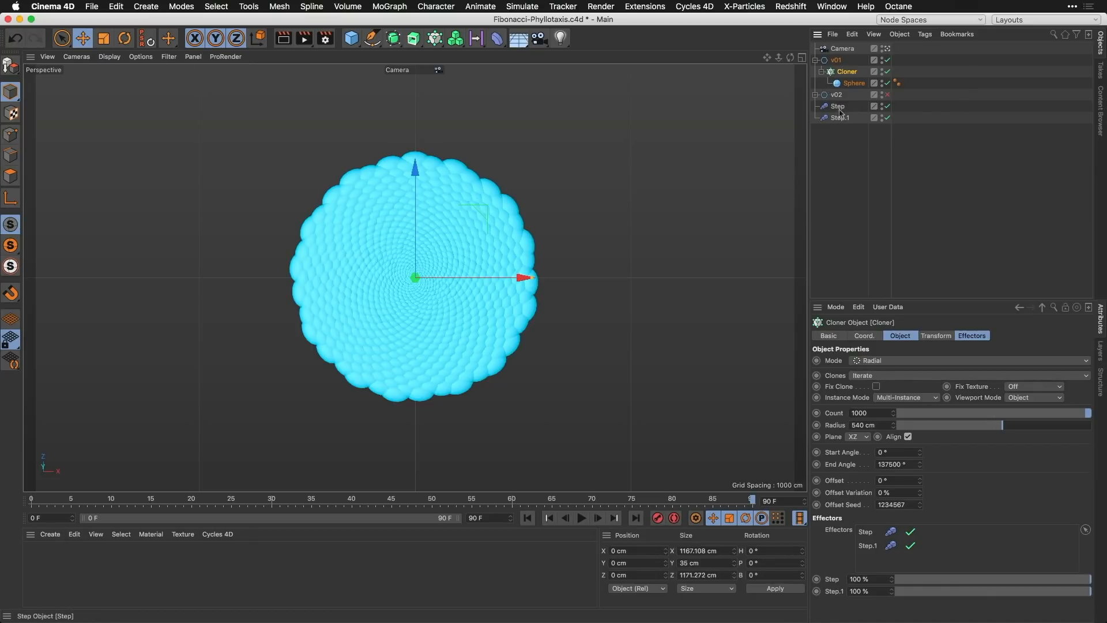
left_click_drag(853, 107, 838, 66)
left_click(888, 60, "ctrl")
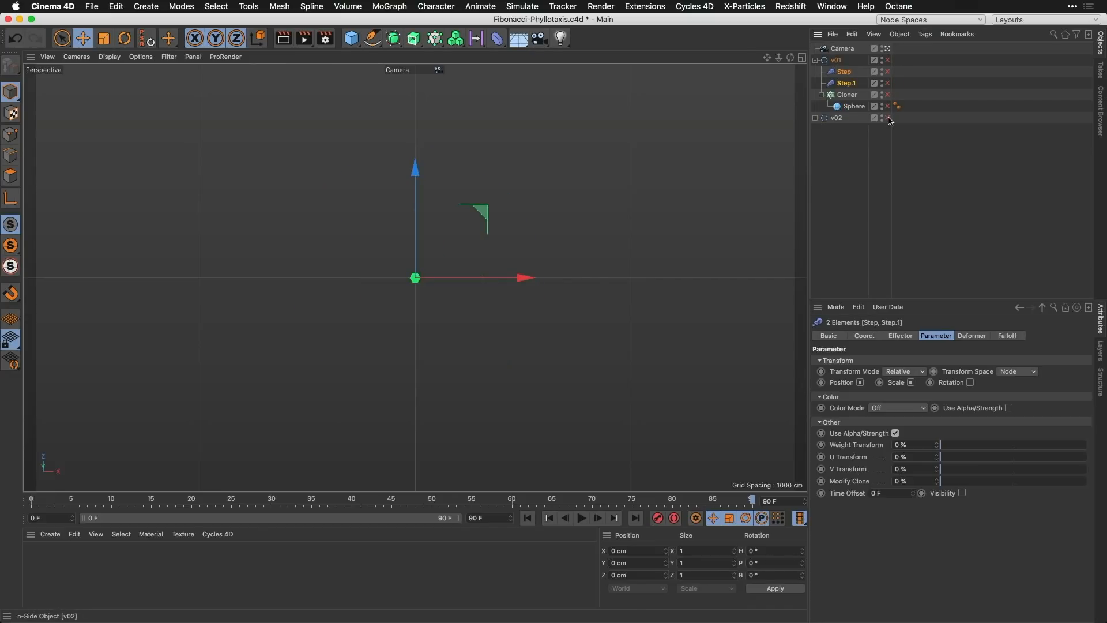
Step: Expand and enable the v02 group together with its Step Pos and Step Scale effectors
left_click(815, 118)
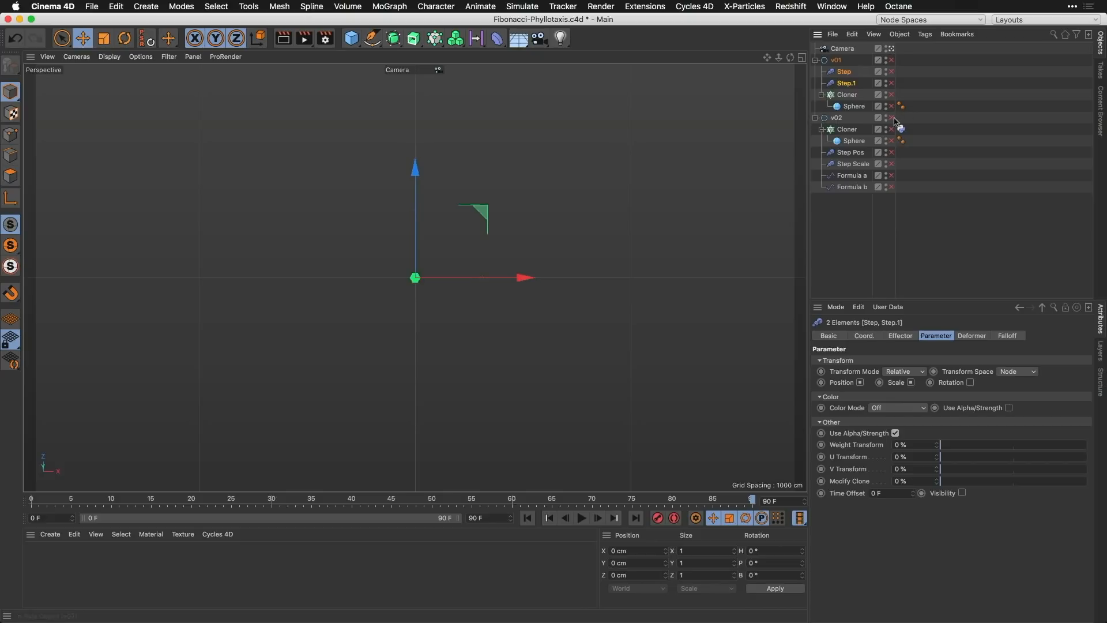
left_click(891, 118, "ctrl")
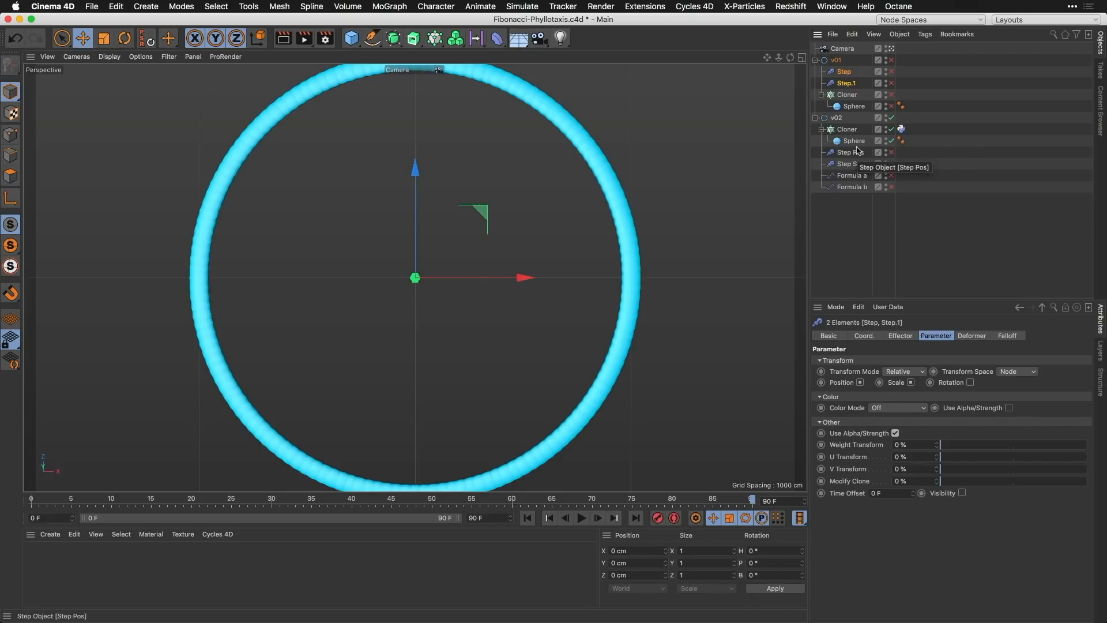
left_click(891, 154)
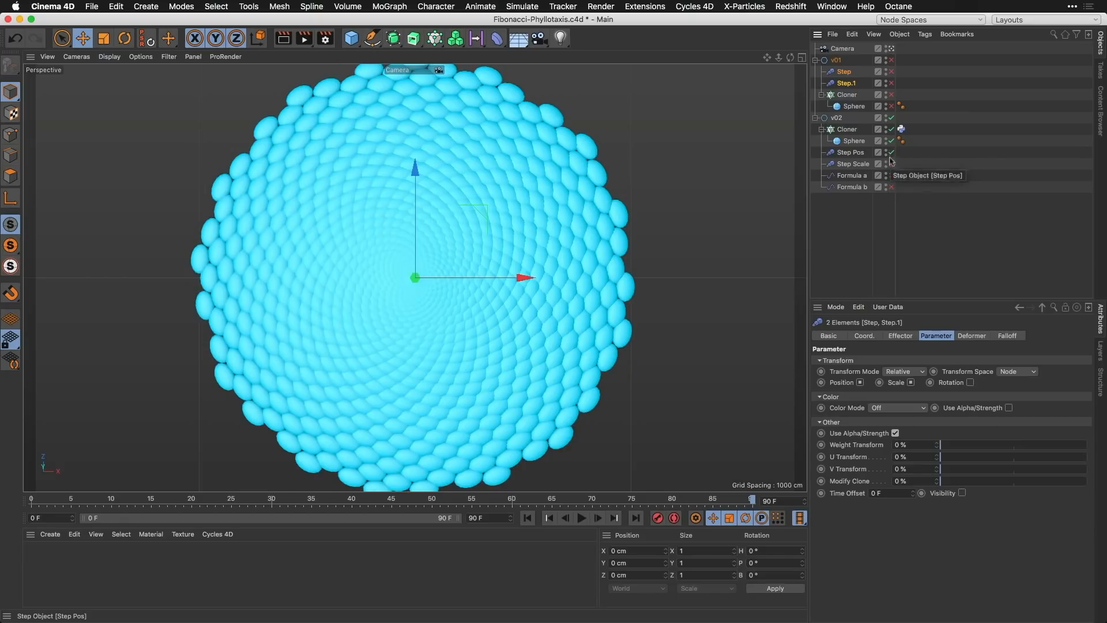
left_click(891, 165)
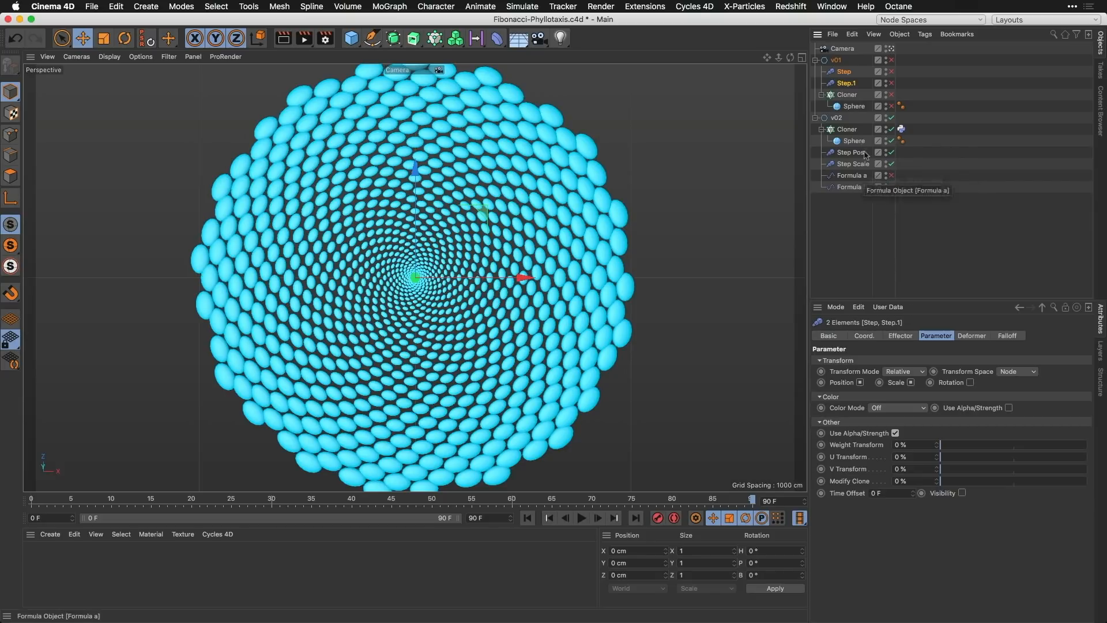
Step: In the Python tag controls of v02's Cloner, set Angle to 145° and Count to 762
left_click(901, 130)
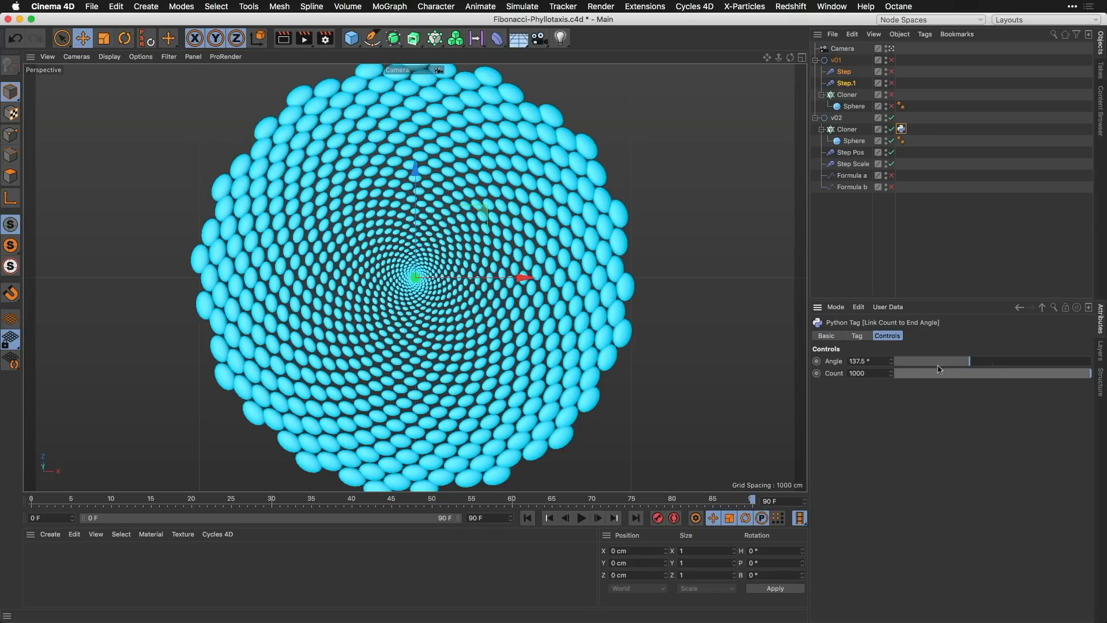
mouse_move(970, 363)
left_mouse_down()
mouse_move(1004, 363)
mouse_move(974, 363)
left_mouse_up()
mouse_move(1041, 370)
left_mouse_down()
mouse_move(969, 374)
mouse_move(1047, 374)
left_mouse_up()
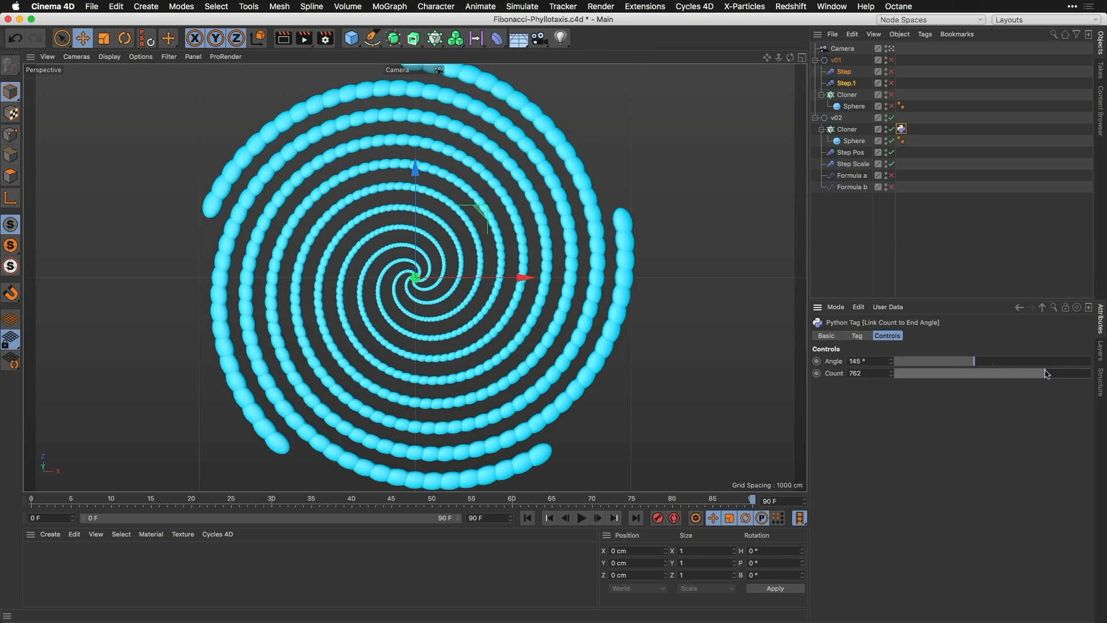
Step: Enable the Formula a and Formula b effectors and play the animation from the first frame
left_click(892, 176)
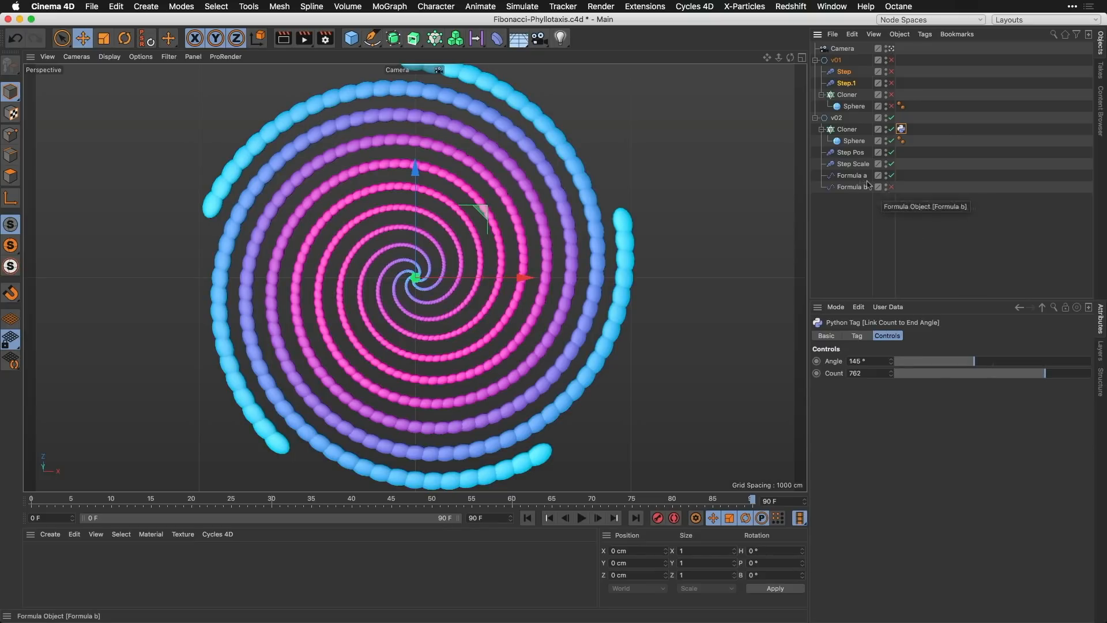
left_click(891, 187)
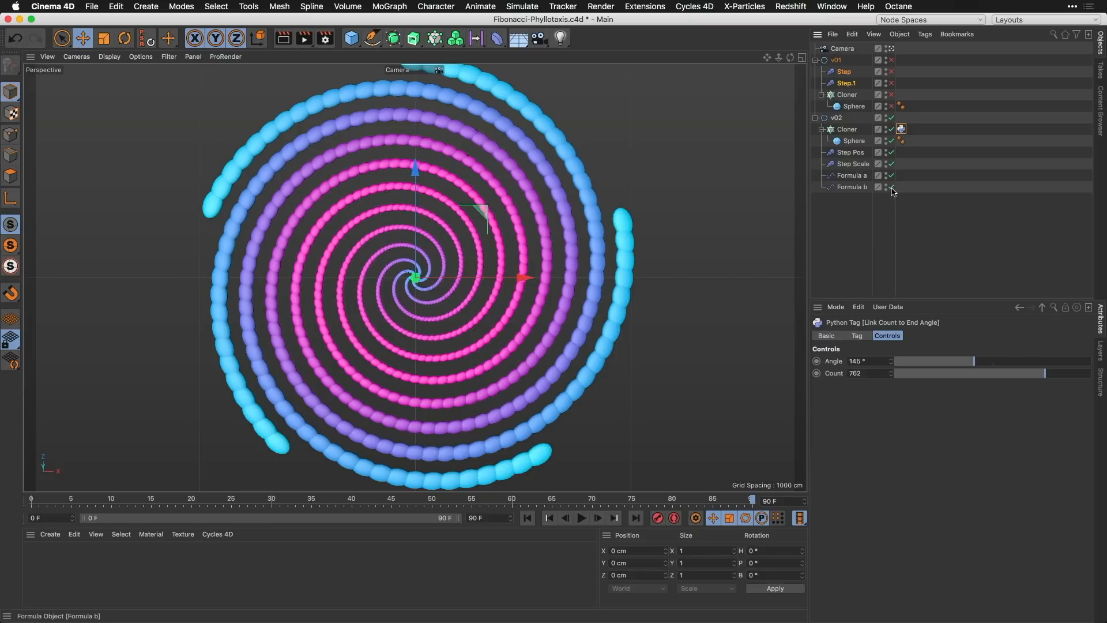
left_click(526, 517)
left_click(581, 517)
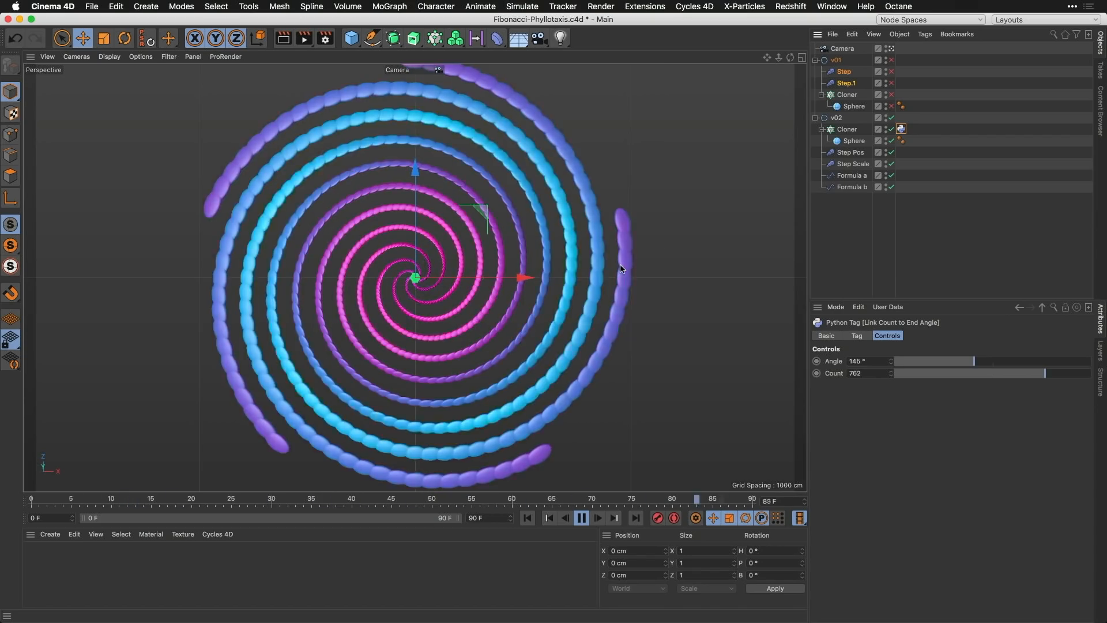
Step: Turn on Position for the Formula b effector and extend the project end and preview range to 300 frames
left_click(852, 187)
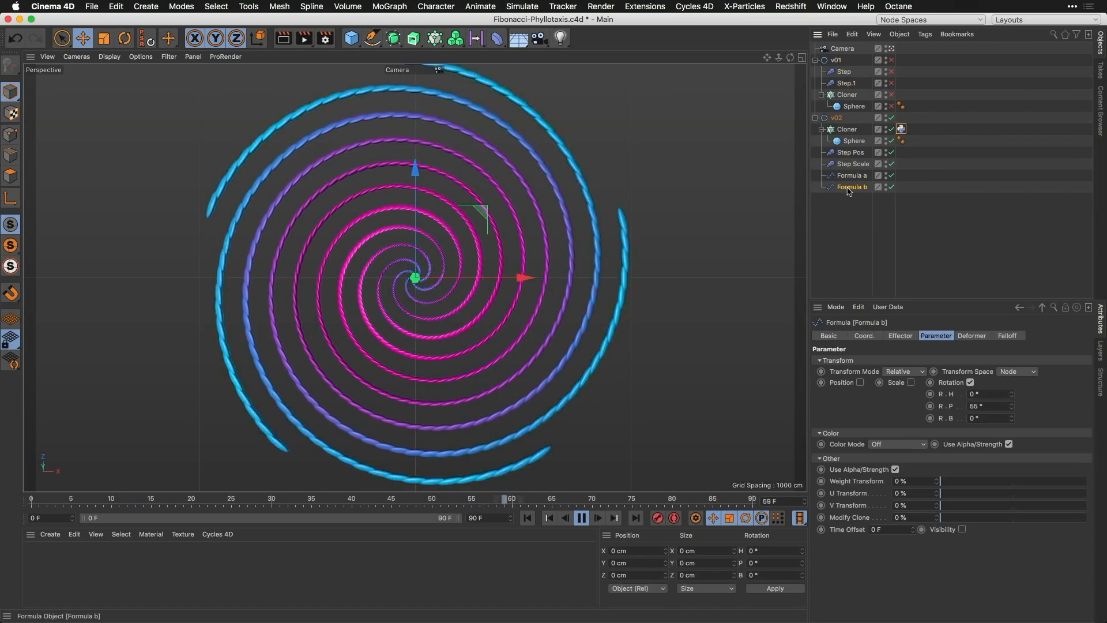
left_click(859, 383)
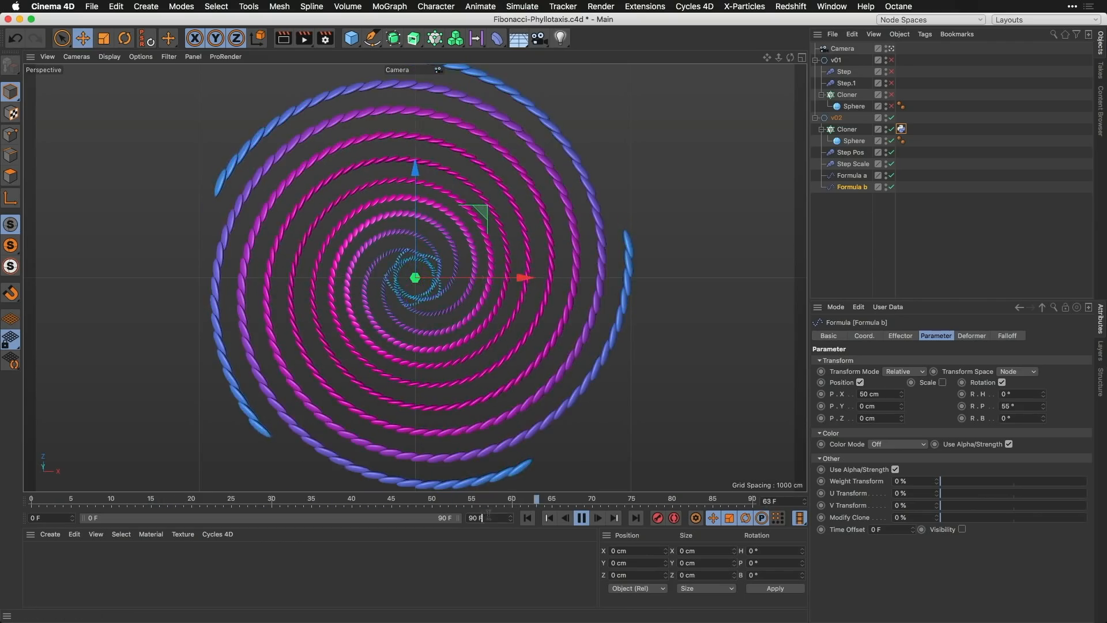
left_click_drag(489, 518, 441, 516)
type("300")
key("Return")
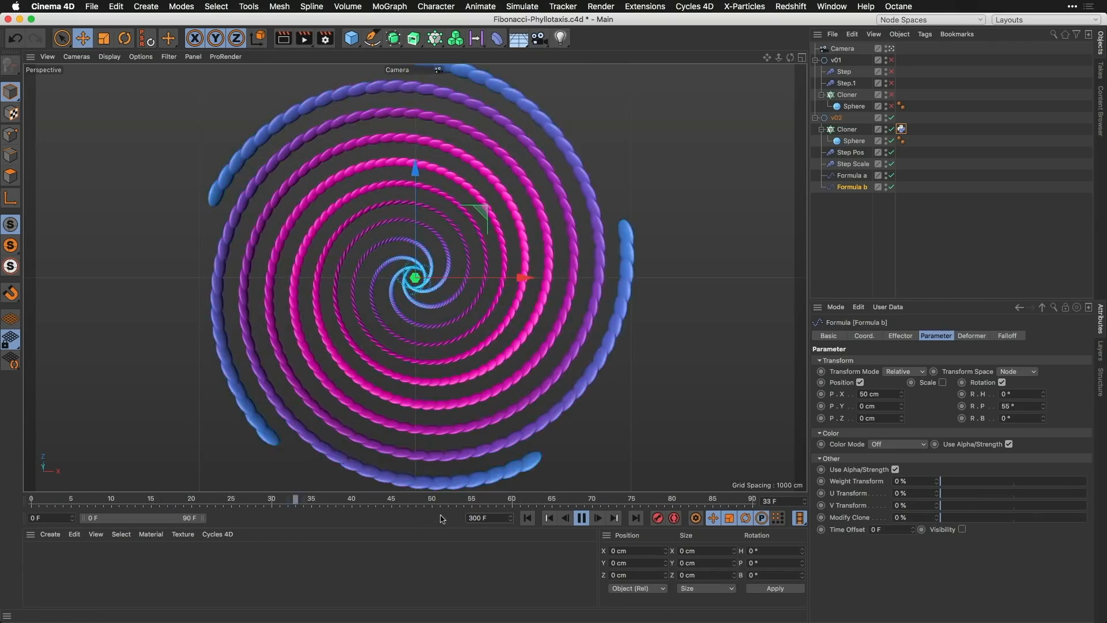
left_click_drag(202, 518, 468, 518)
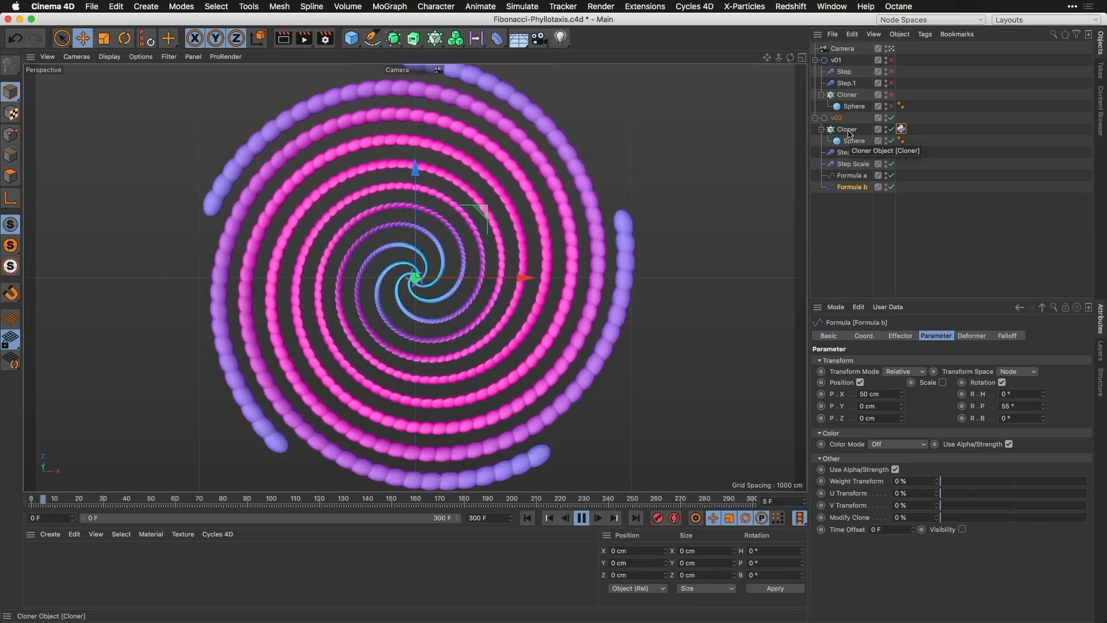
Step: Examine the script of the Cloner's Python tag alongside the Cloner's settings, and close the Expression Editor
double_click(901, 129)
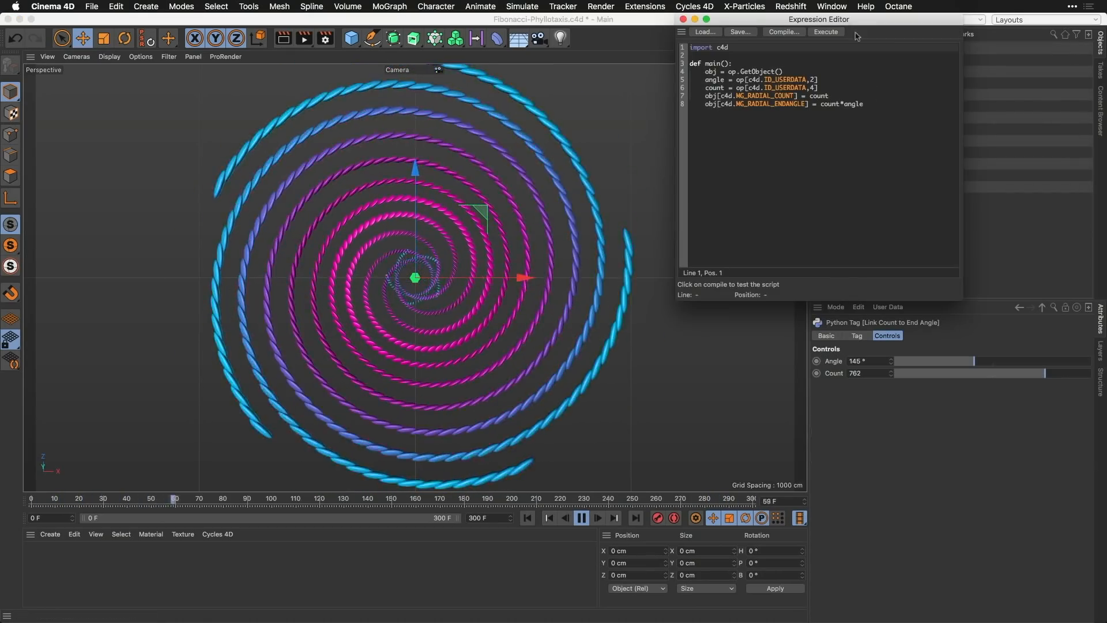
left_click_drag(854, 19, 688, 77)
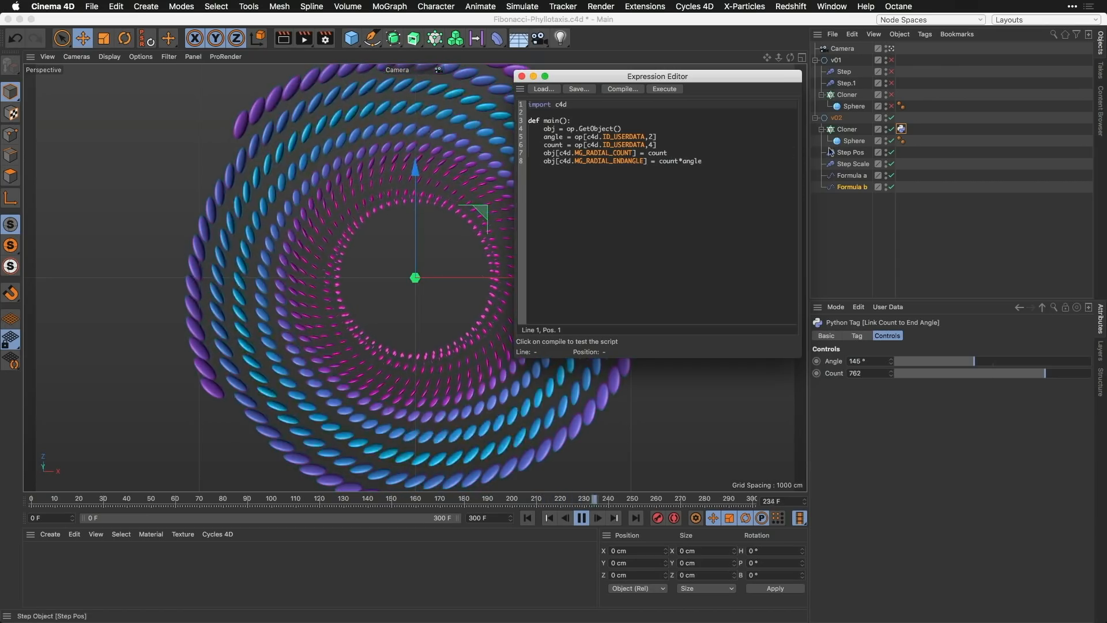
left_click(847, 129)
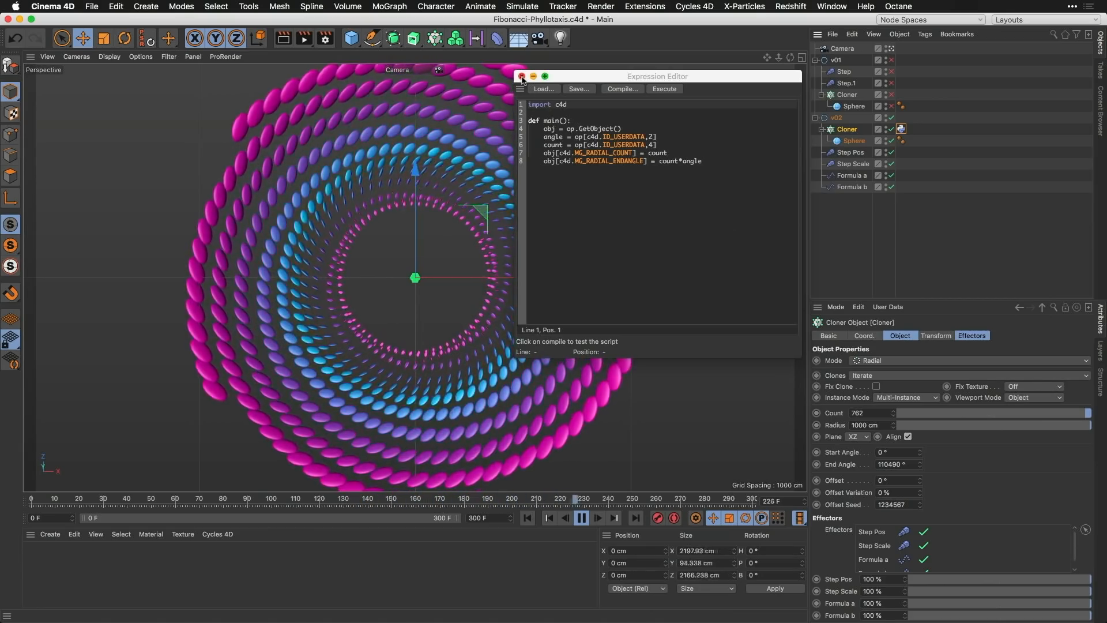
left_click(521, 76)
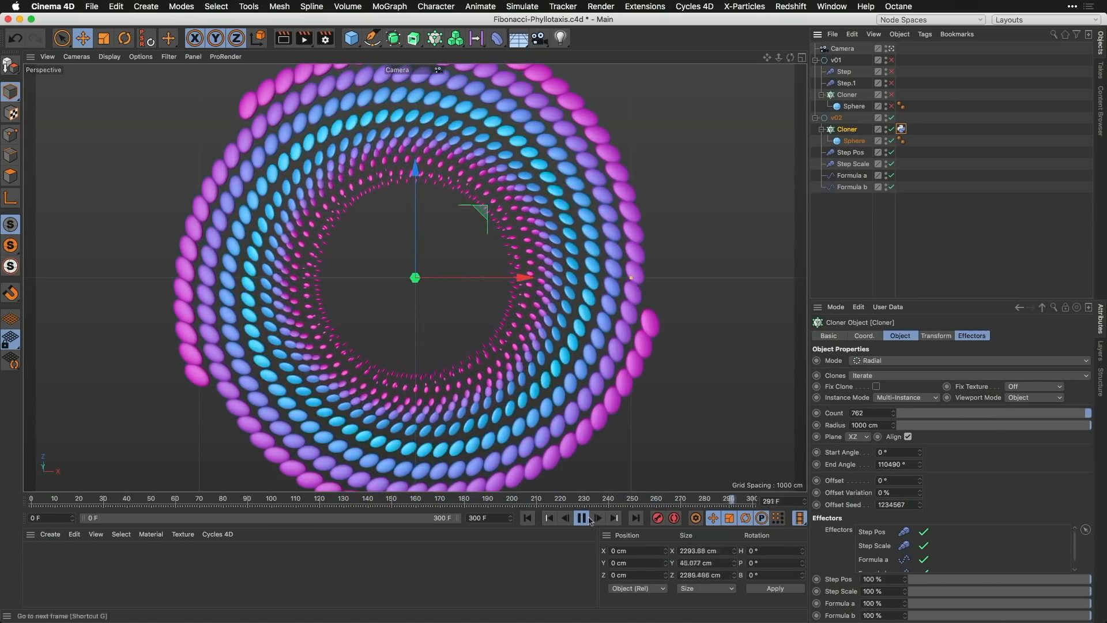
Step: Stop playback, switch to the Fibonacci-Phyllotaxis-Matrix.c4d project, and render its view
left_click(585, 519)
key("v")
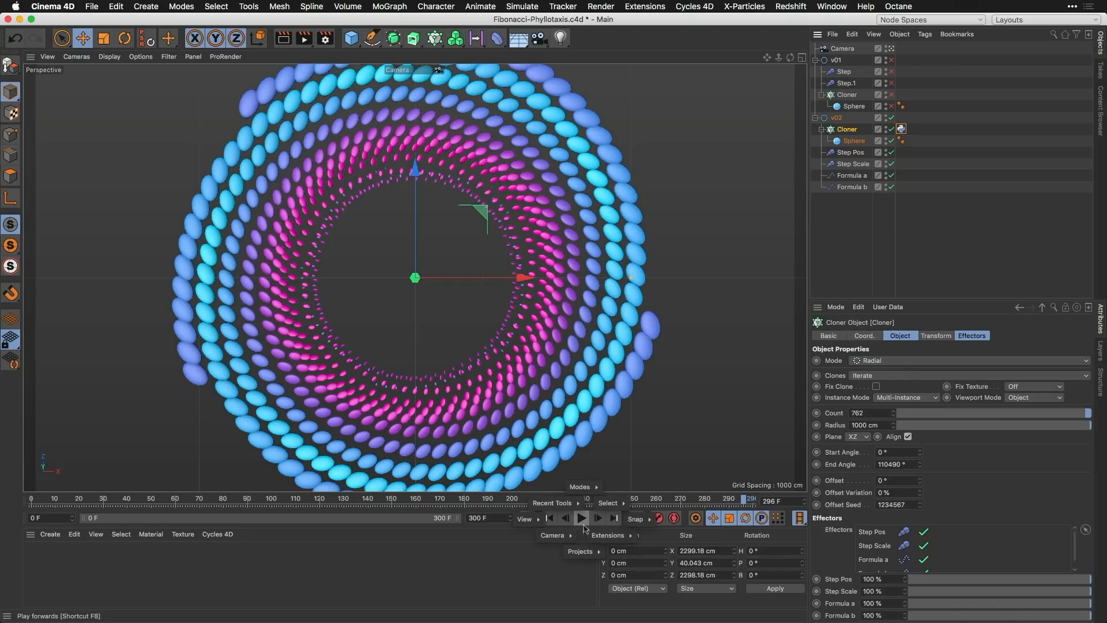
mouse_move(585, 554)
left_click(597, 491)
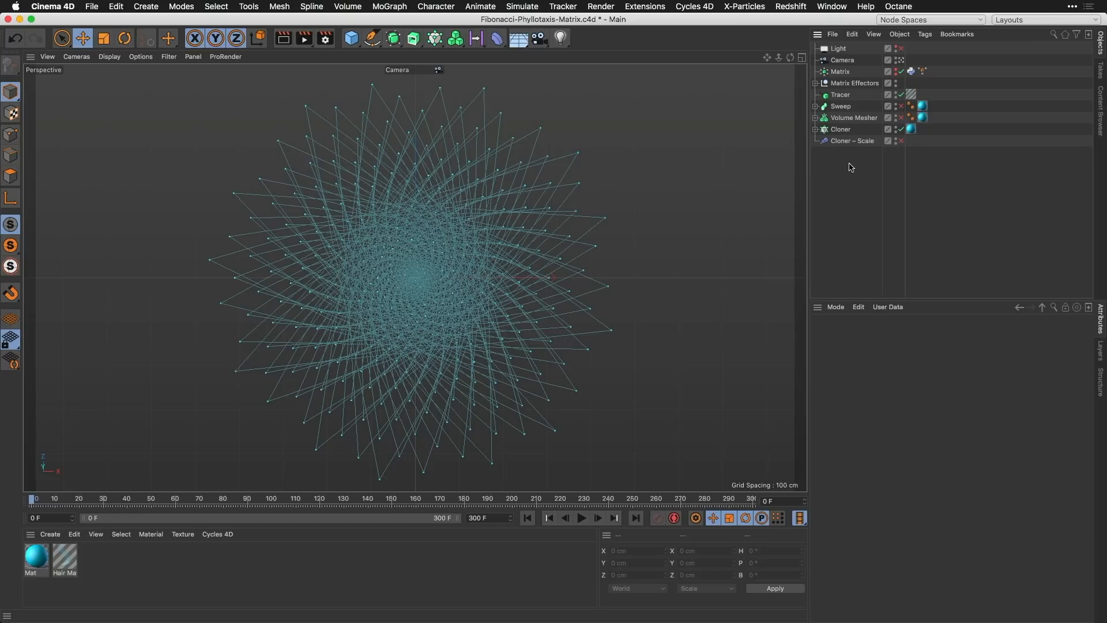
key("super+r")
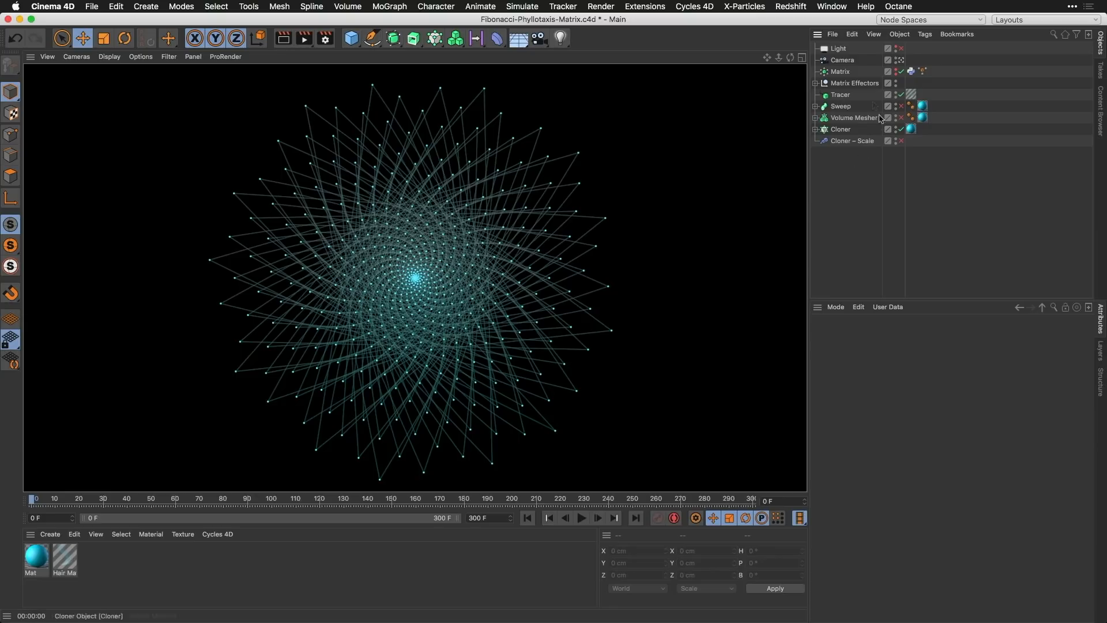
Step: Check the Matrix object's settings and keep its Generate option on Matrices Only
left_click(847, 72)
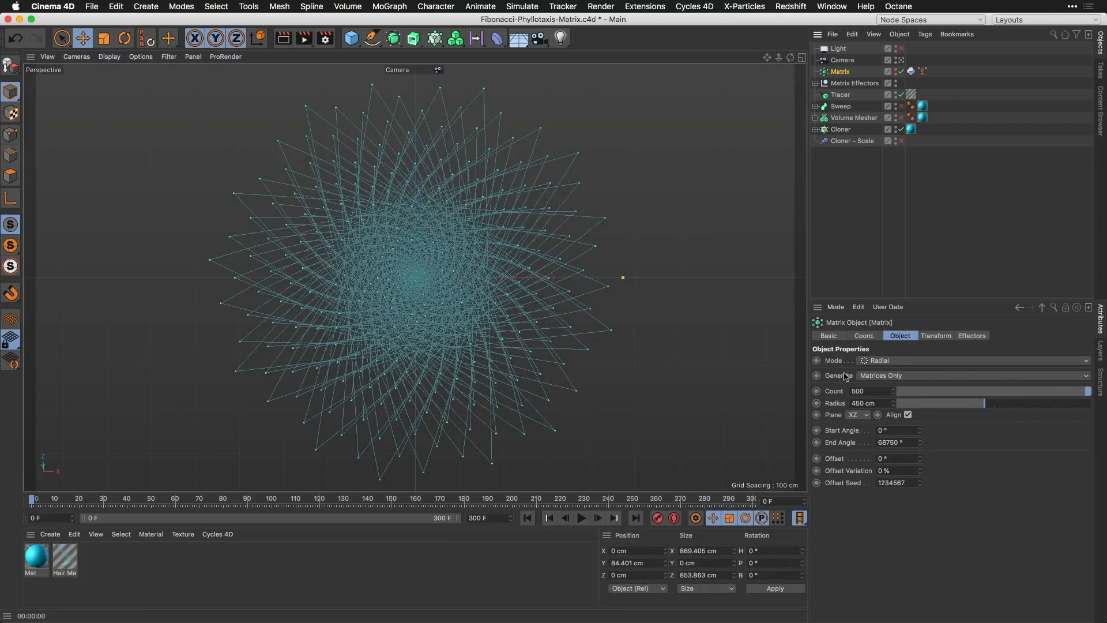
left_click(885, 376)
left_click(913, 385)
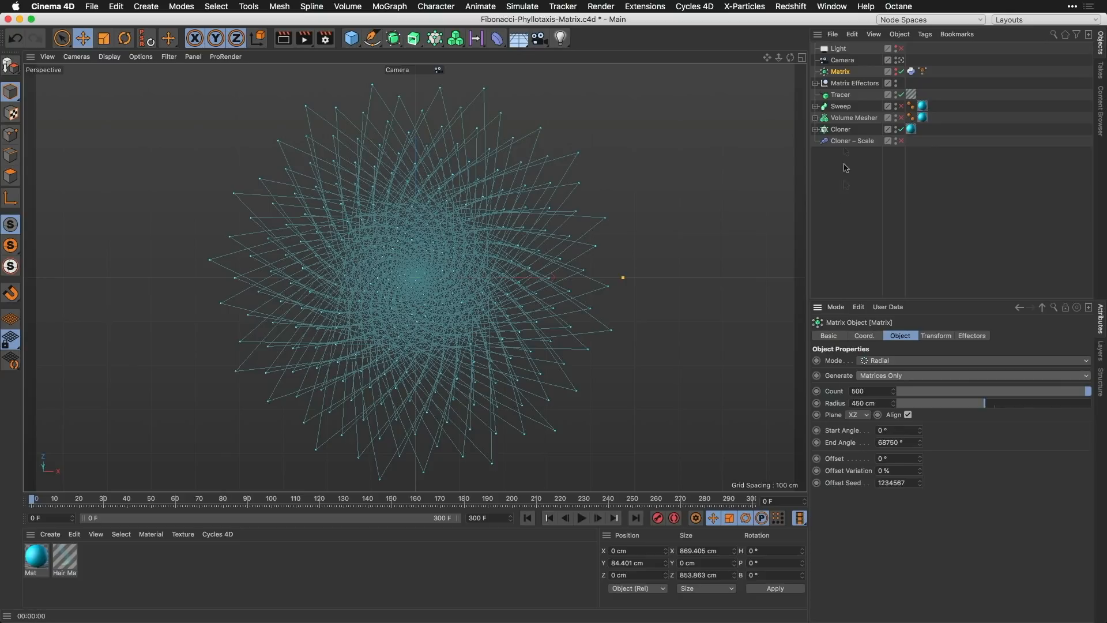
Step: Raise Radius in the Matrix's Python tag controls to 561 and check it in the Matrix object's settings
left_click(911, 71)
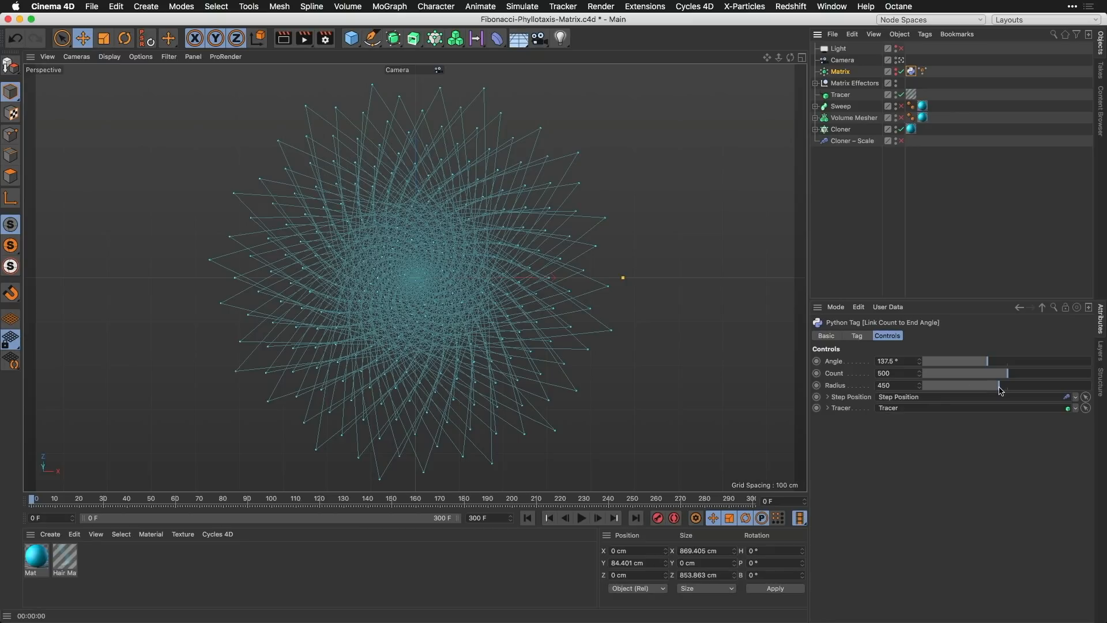
mouse_move(999, 391)
left_mouse_down()
mouse_move(1041, 391)
mouse_move(973, 390)
mouse_move(1019, 391)
left_mouse_up()
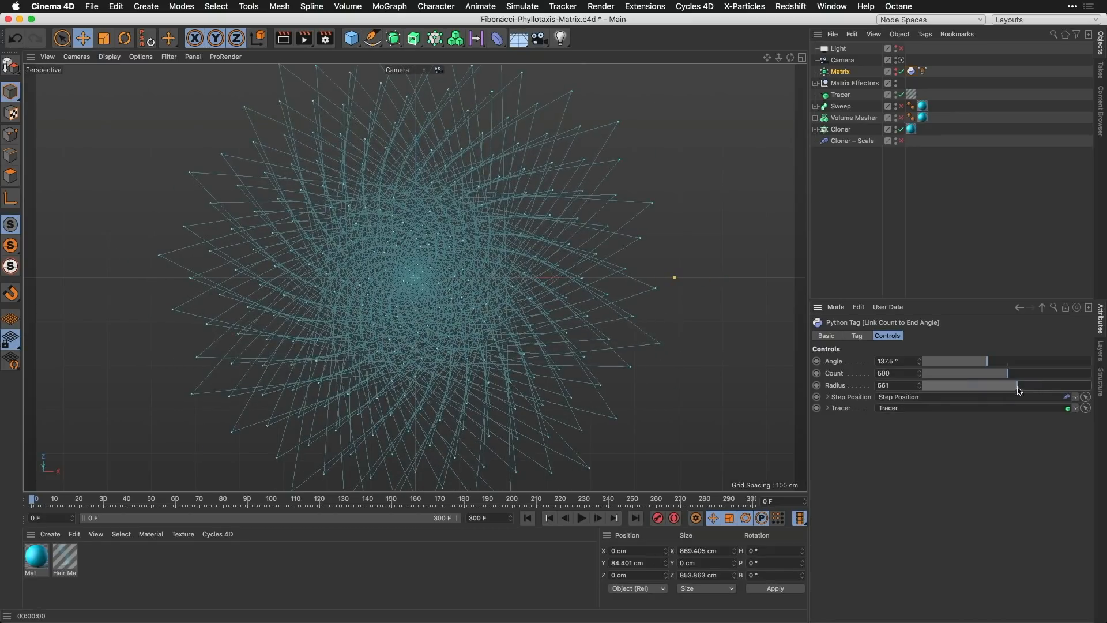
left_click(840, 72)
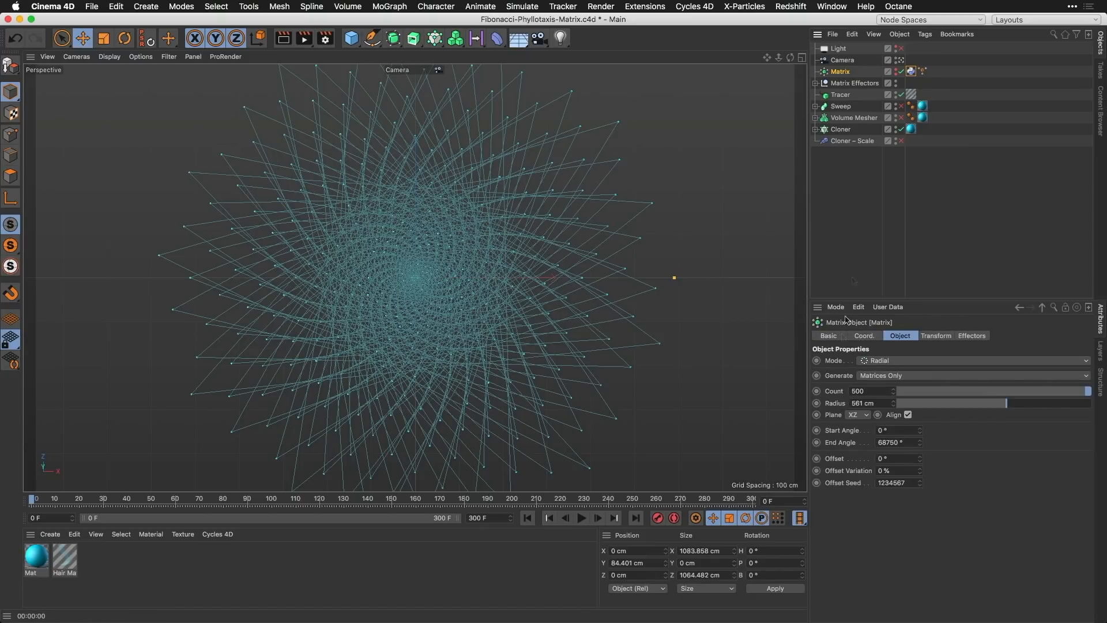
Step: Show the linked Step Position effector's transform parameters in the Python tag controls and raise Radius to 572
left_click(911, 72)
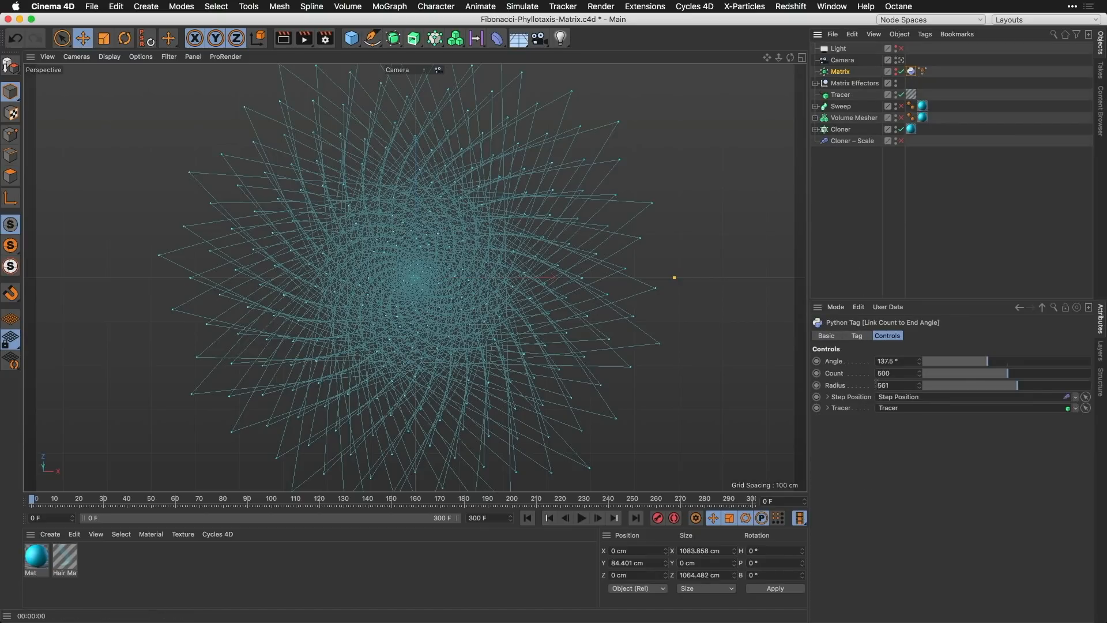
left_click(829, 397)
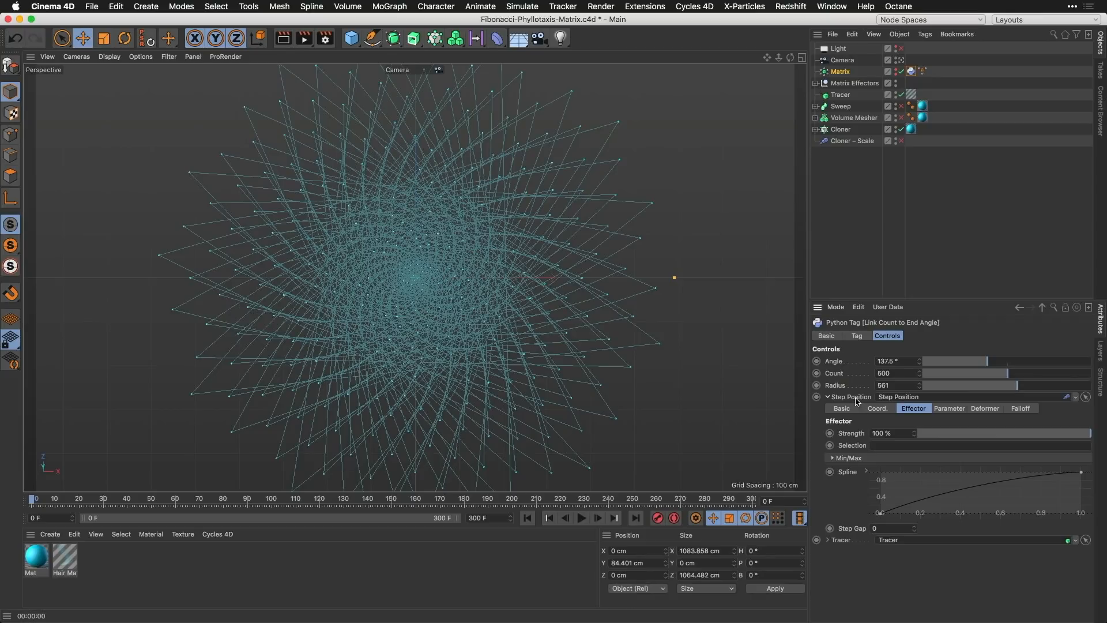
left_click(953, 410)
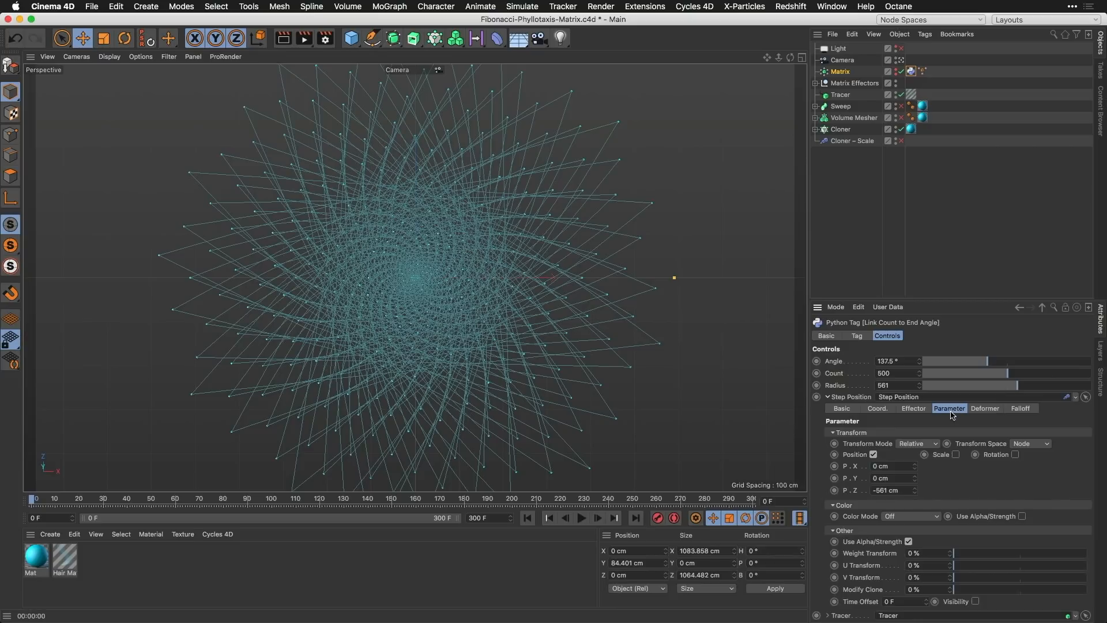
mouse_move(1017, 386)
left_mouse_down()
mouse_move(1044, 385)
mouse_move(979, 386)
mouse_move(1044, 386)
mouse_move(972, 385)
mouse_move(1020, 385)
left_mouse_up()
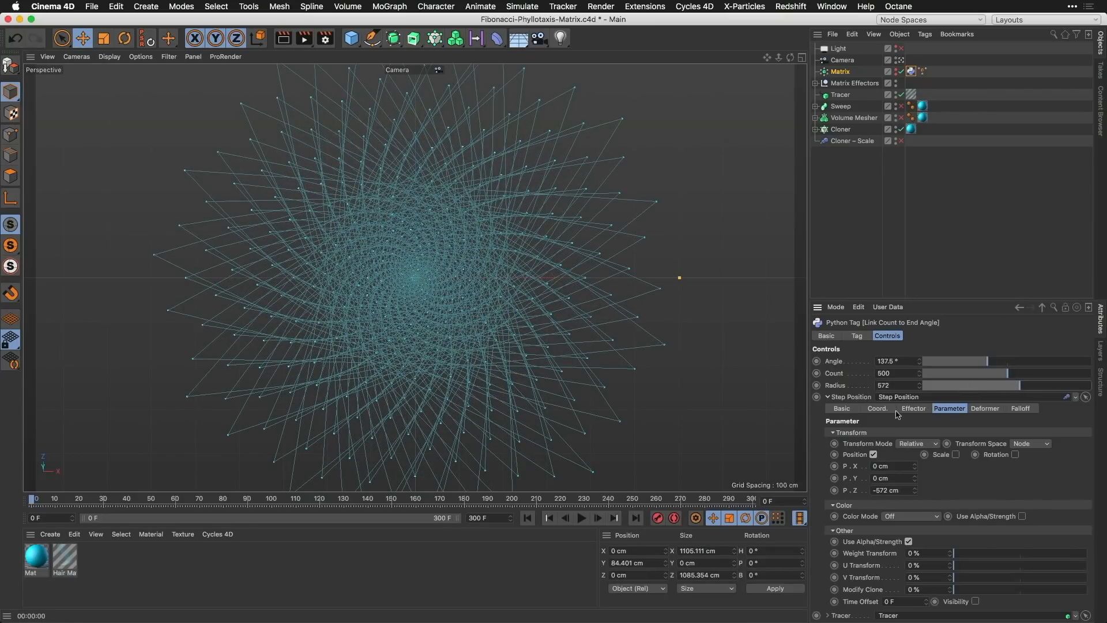
Step: Slightly adjust the start tangent of the Step Position effector's spline, and collapse the linked effector's settings
left_click(916, 409)
left_click_drag(933, 495, 935, 493)
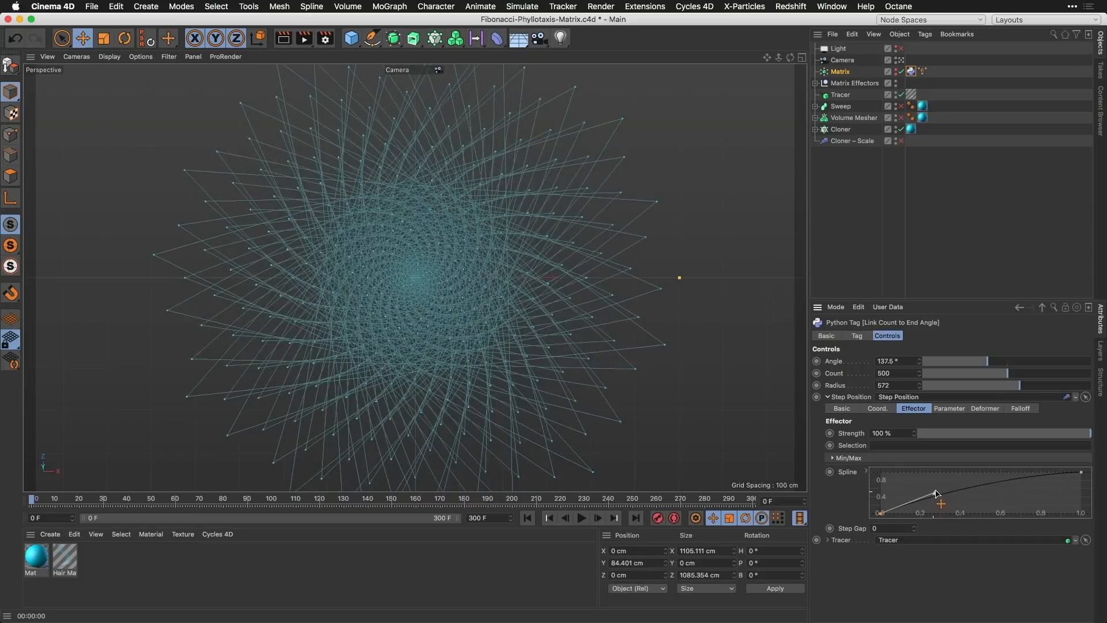
left_click(827, 398)
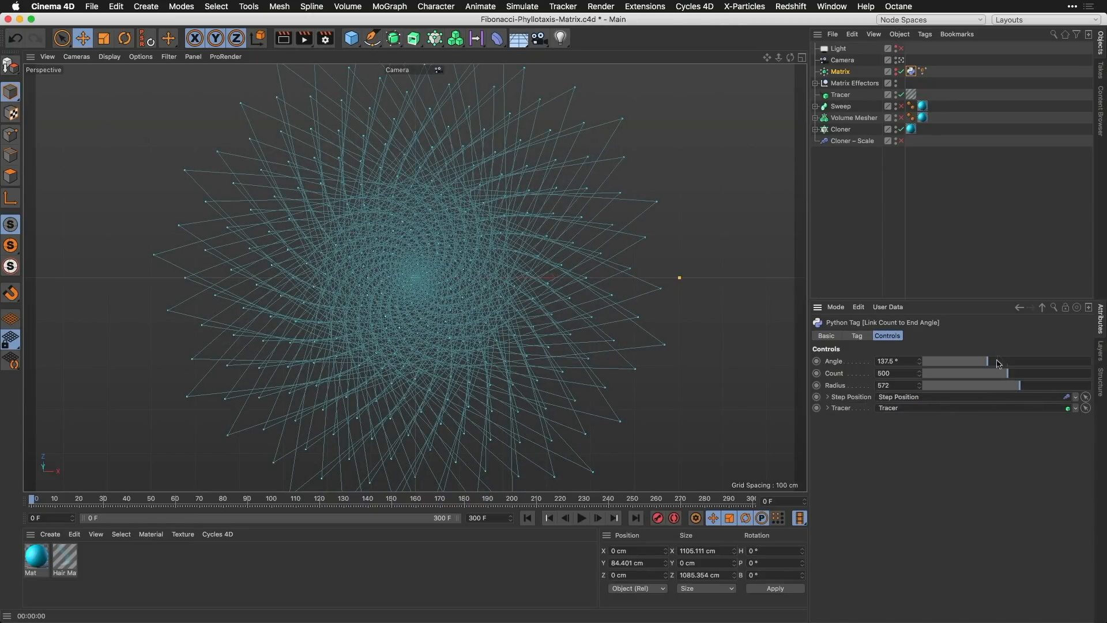
Step: Open the script of the Matrix's Python tag beside its controls and highlight the Radius parameter for comparison
double_click(912, 72)
left_click_drag(944, 66, 658, 77)
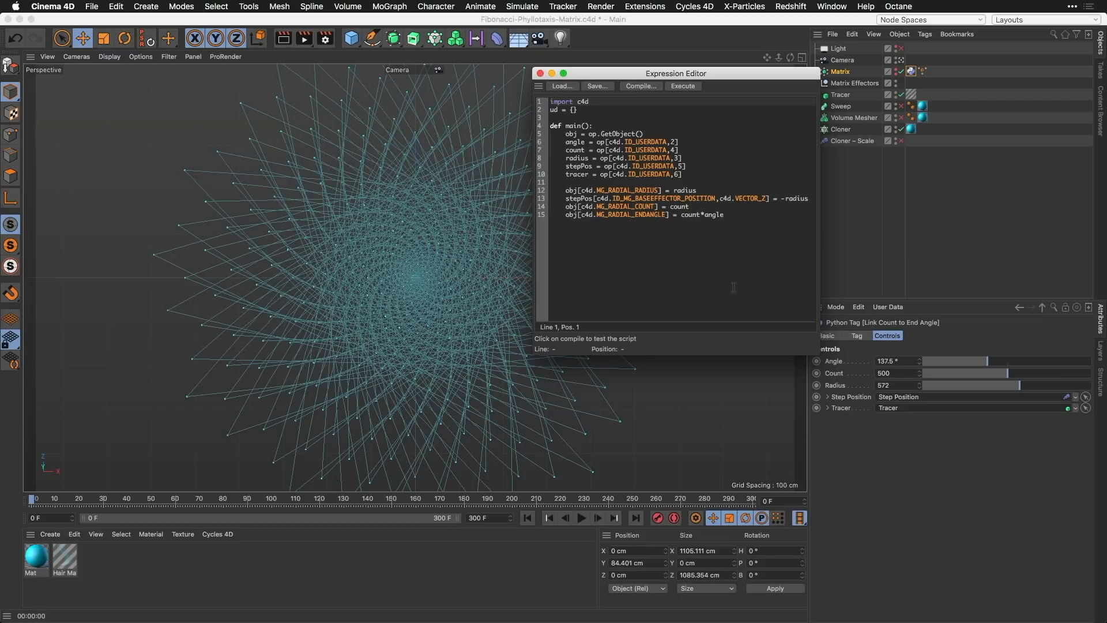
left_click(838, 385)
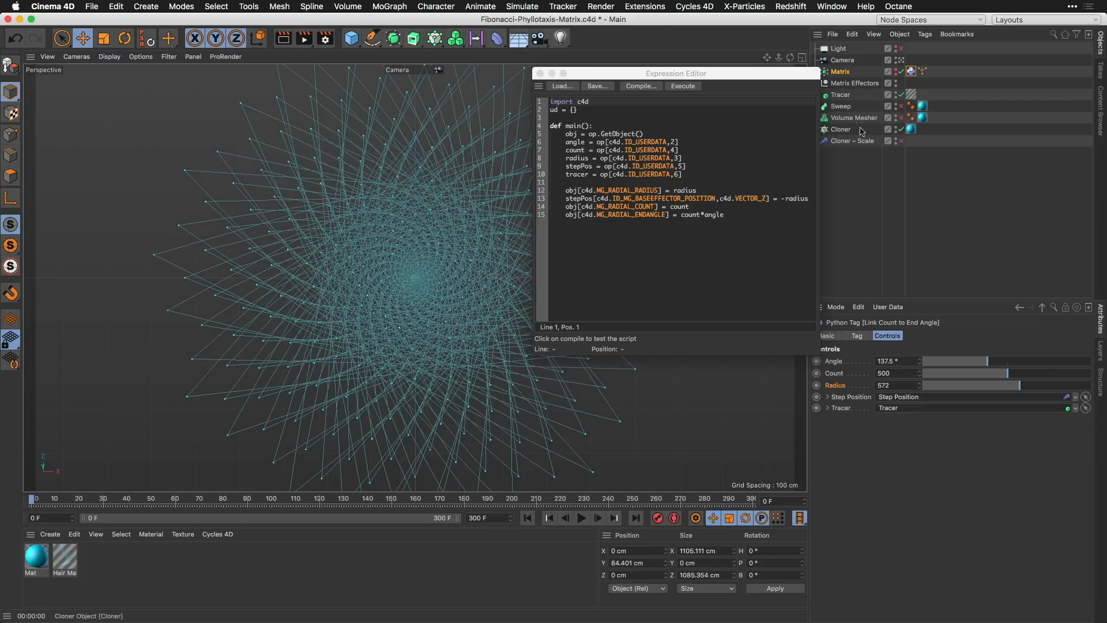
Step: Show the Matrix object's properties to compare with the script, and close the Python script editor
left_click(842, 71)
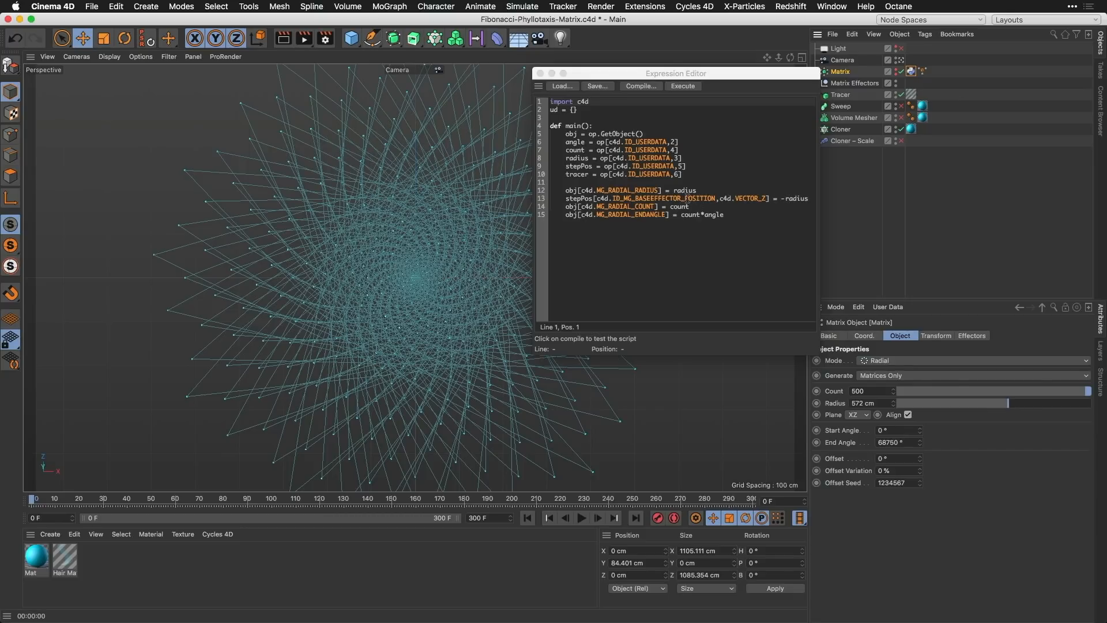
left_click(540, 73)
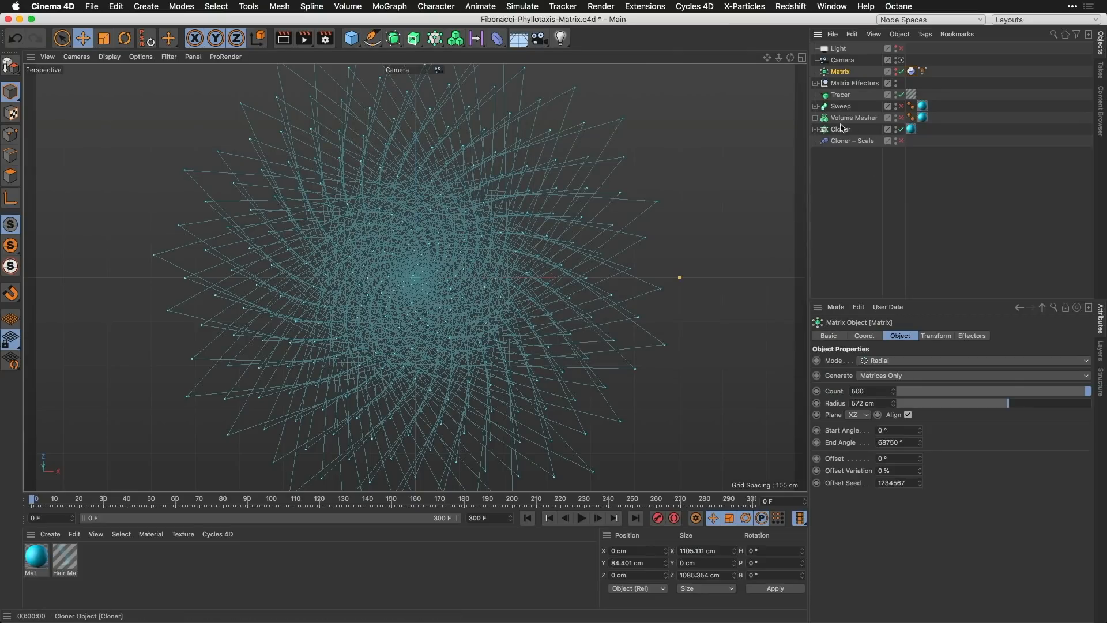
Step: Compare viewport preview renders with the Volume Mesher enabled and disabled, leaving it disabled
left_click(901, 118)
key("super+r")
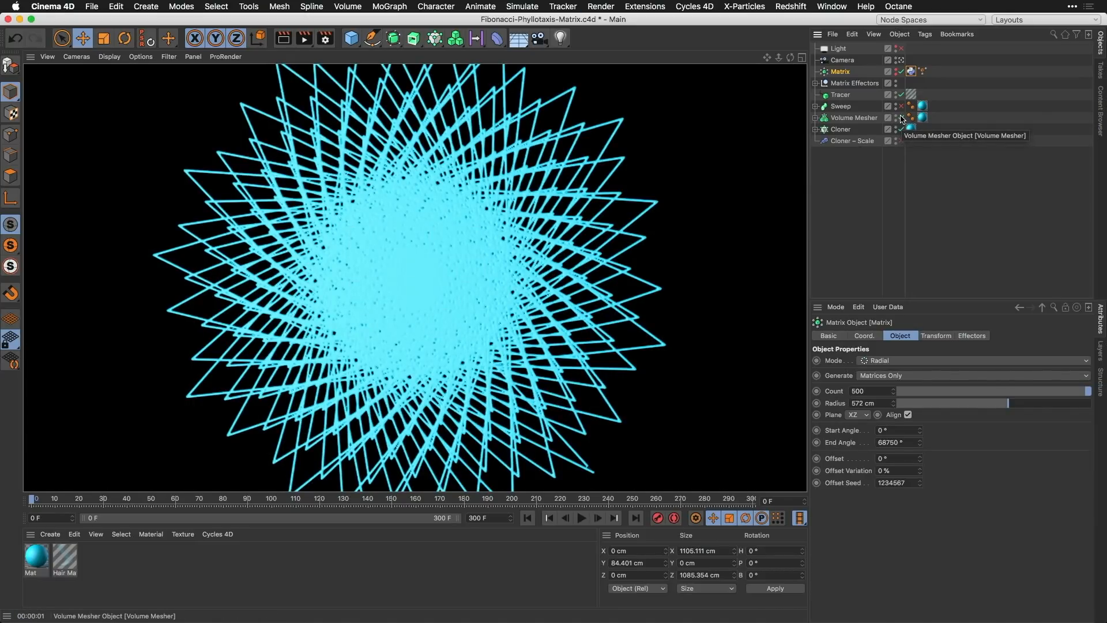
left_click(900, 118)
key("super+r")
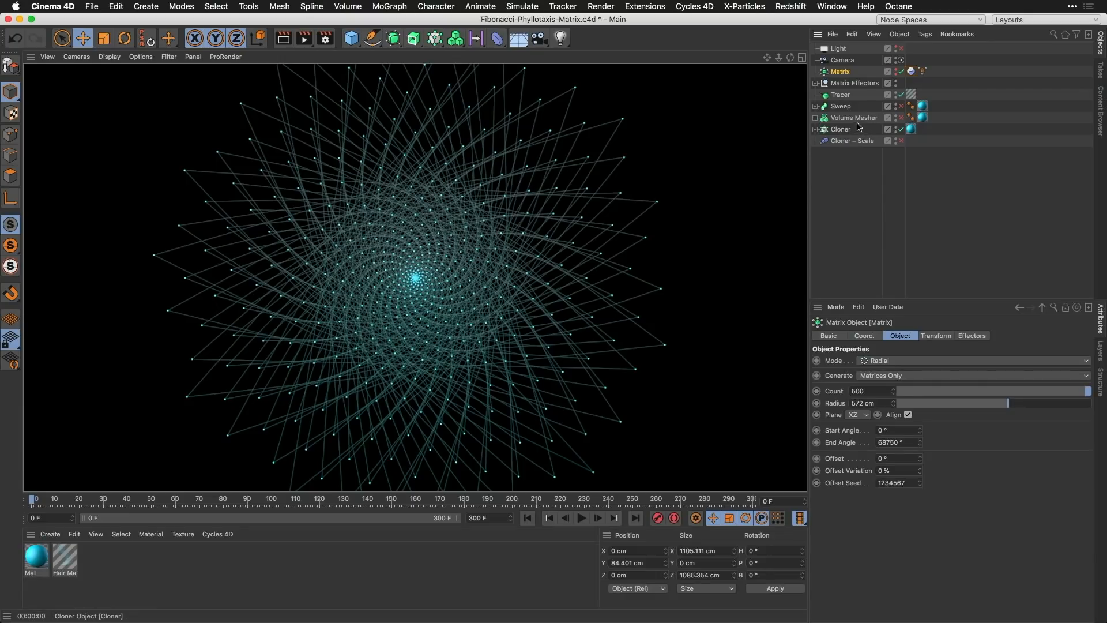
Step: In the Matrix's Python tag controls, set Angle to 125°, Count to 108 and Radius to 555
left_click(911, 71)
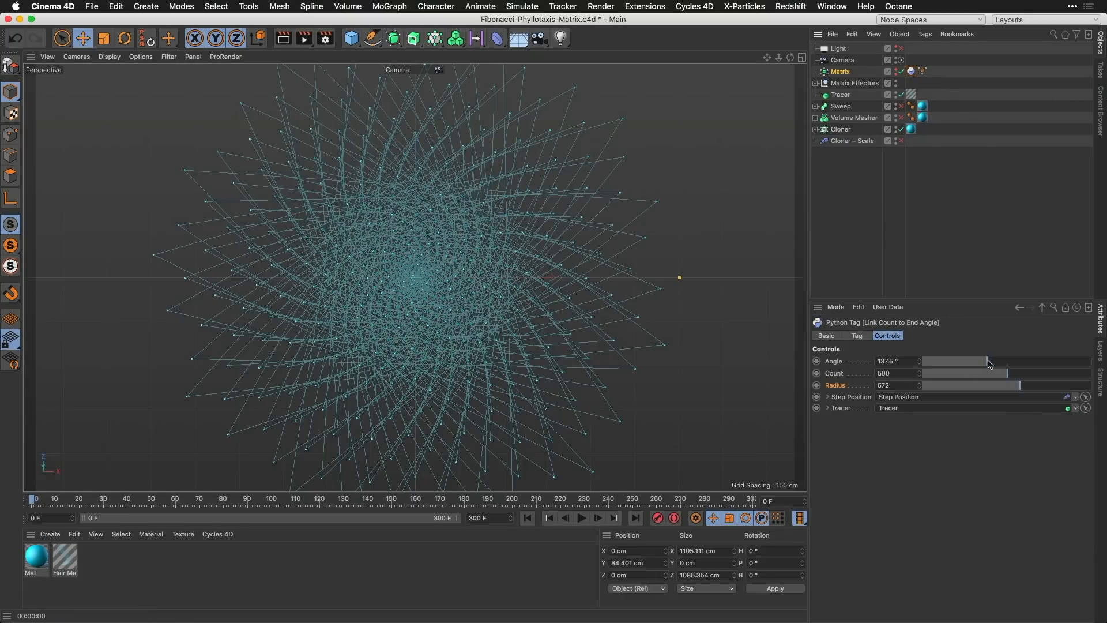
left_click_drag(989, 362, 1016, 390)
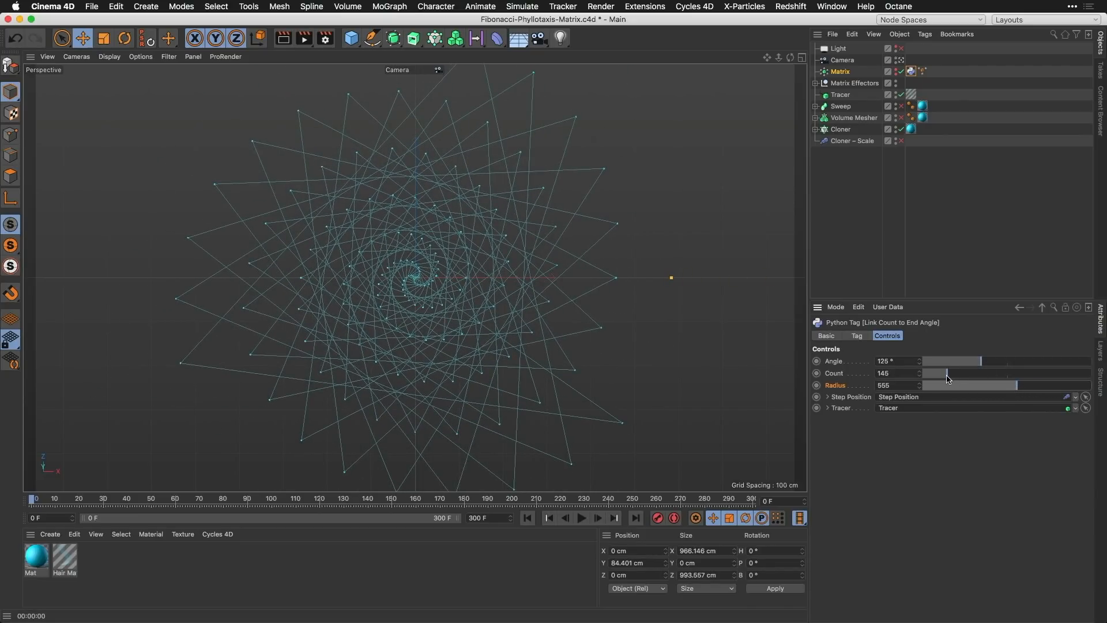
left_click_drag(948, 379, 941, 374)
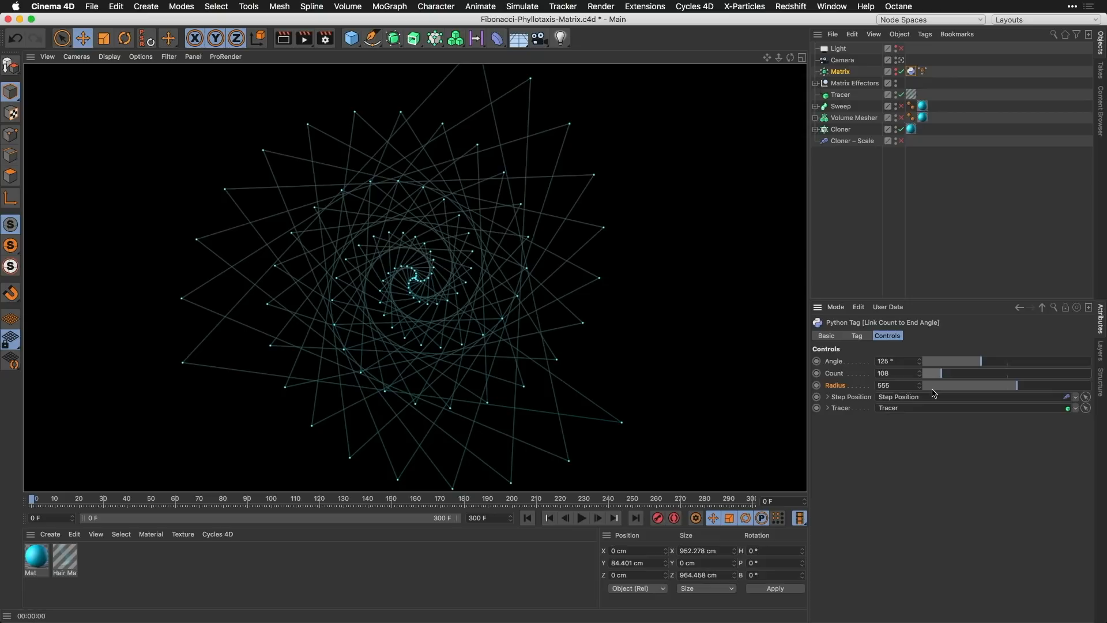
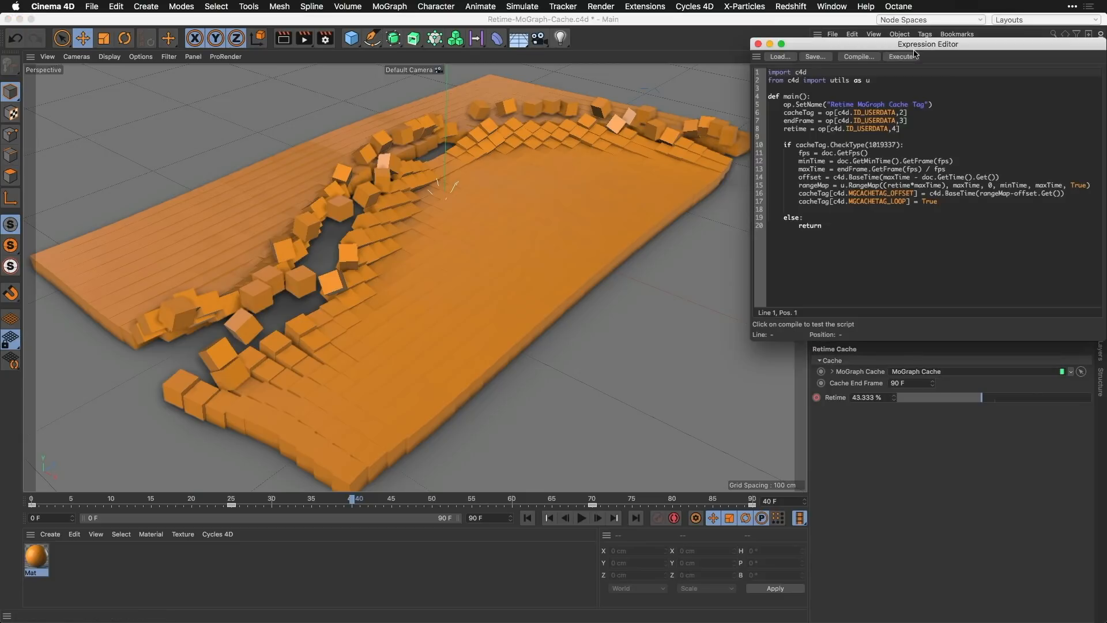
Step: Scrub the timeline to frame 62 with the retime script in view and highlight its offset line
left_click_drag(926, 72, 569, 92)
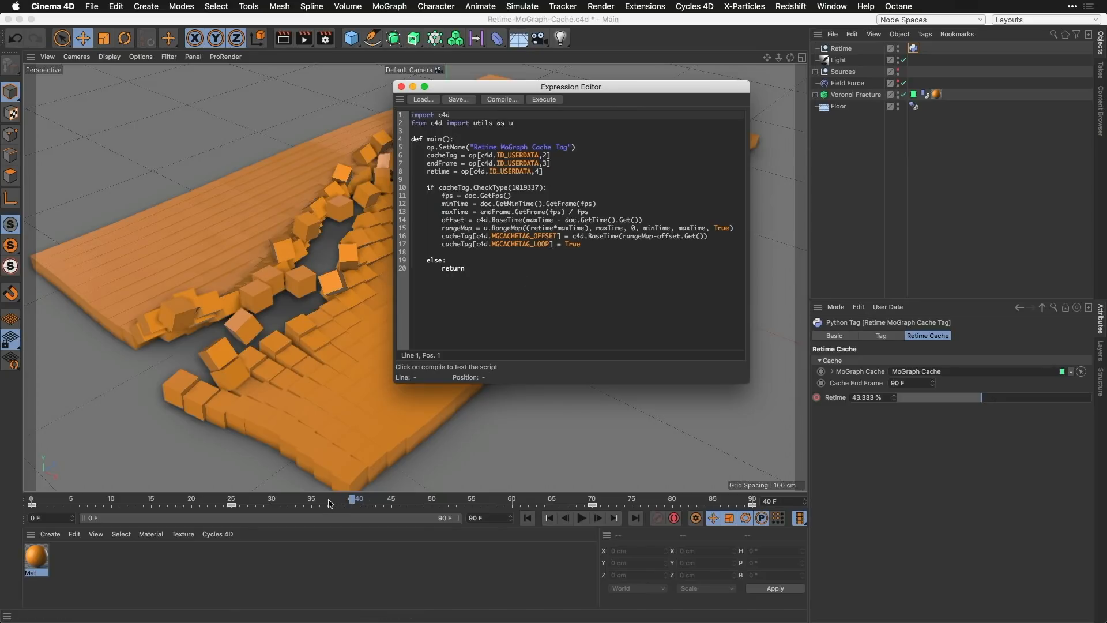
left_click(384, 499)
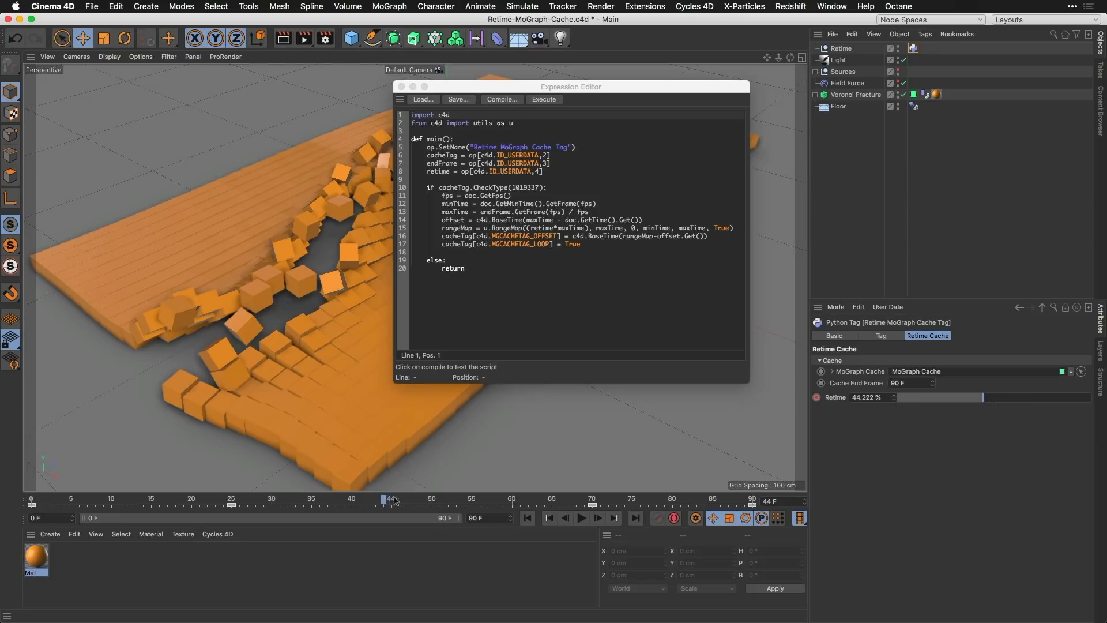
left_click_drag(389, 503, 393, 504)
left_click_drag(392, 505, 530, 505)
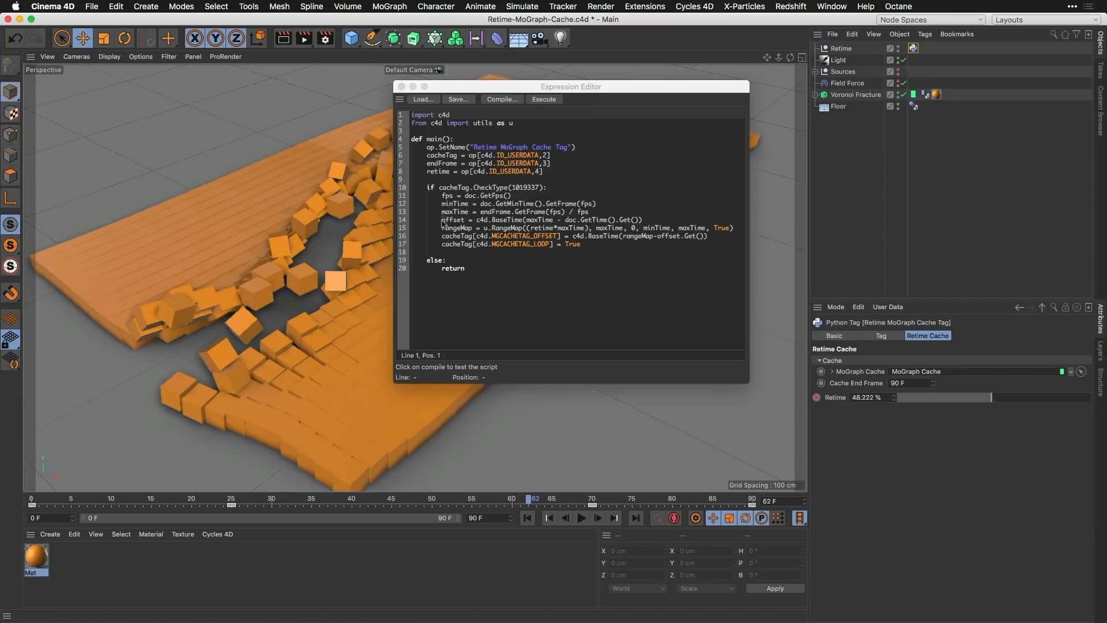
left_click_drag(442, 221, 644, 222)
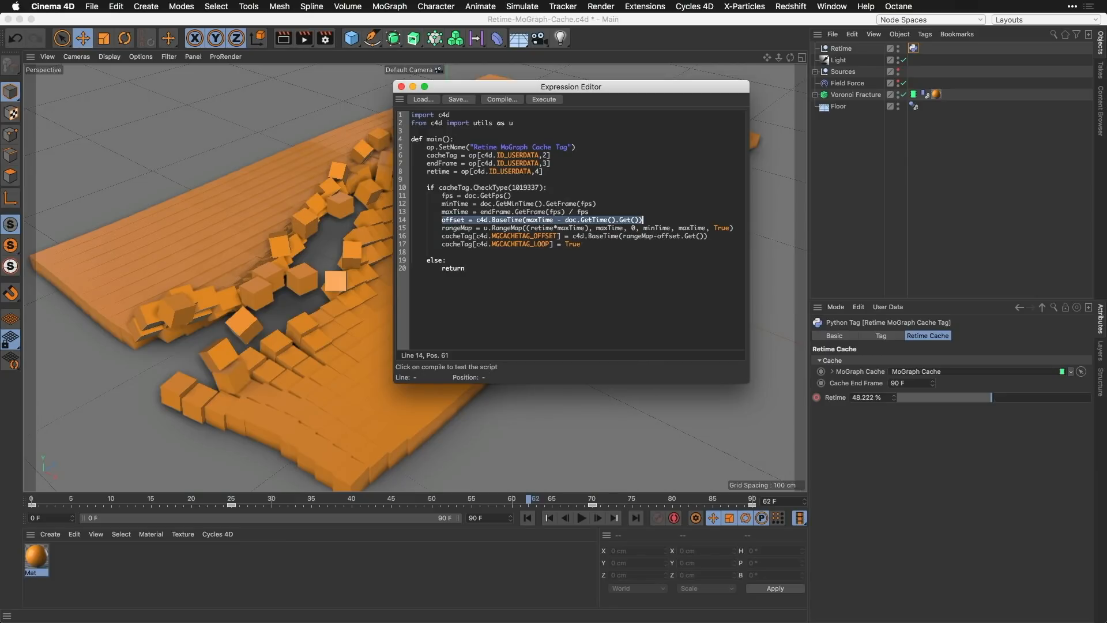
Step: Play the animation from the start with the MoGraph Cache tag's playback properties shown, and close the script editor
left_click(913, 94)
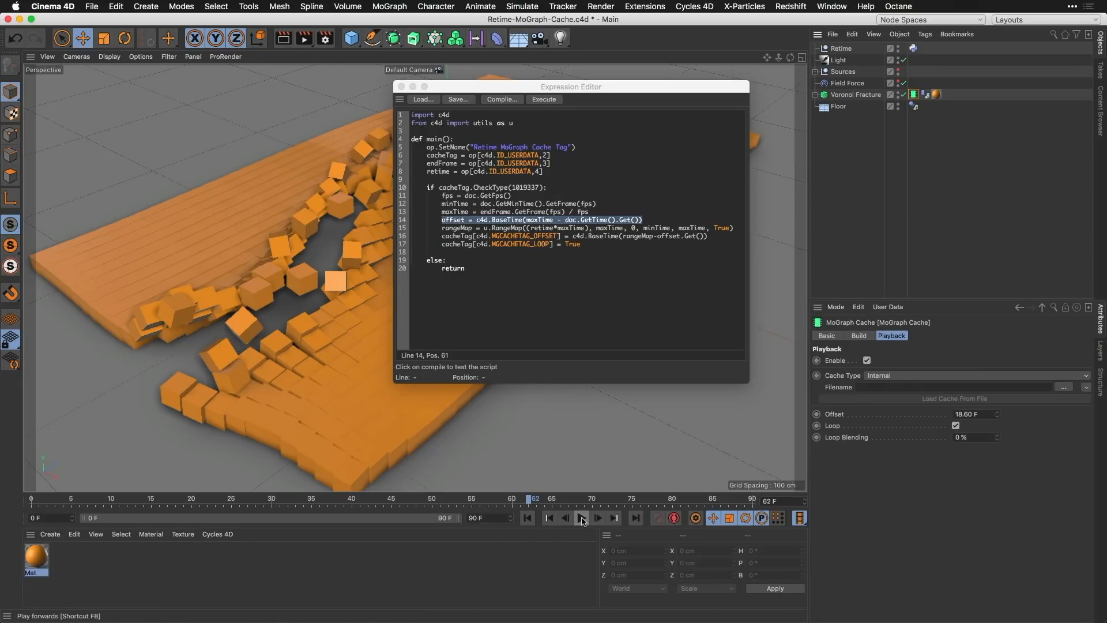
left_click(527, 518)
left_click(581, 518)
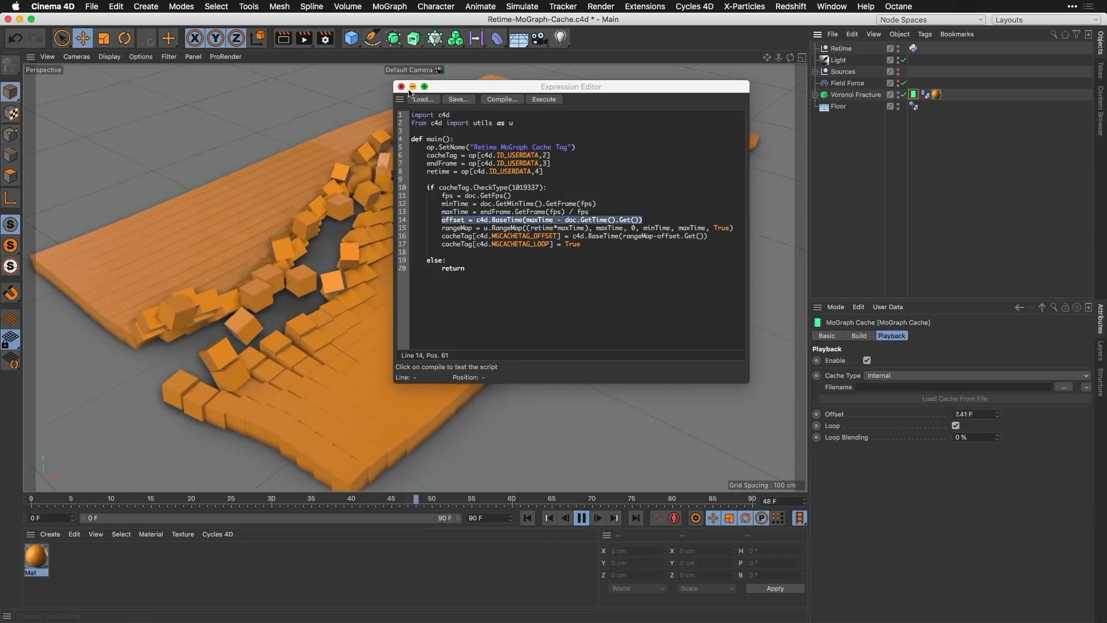
left_click(402, 87)
Step: Switch to the Knitting-Generator.c4d project, show the Knitting Generator's controls and expand the Objects group
key("v")
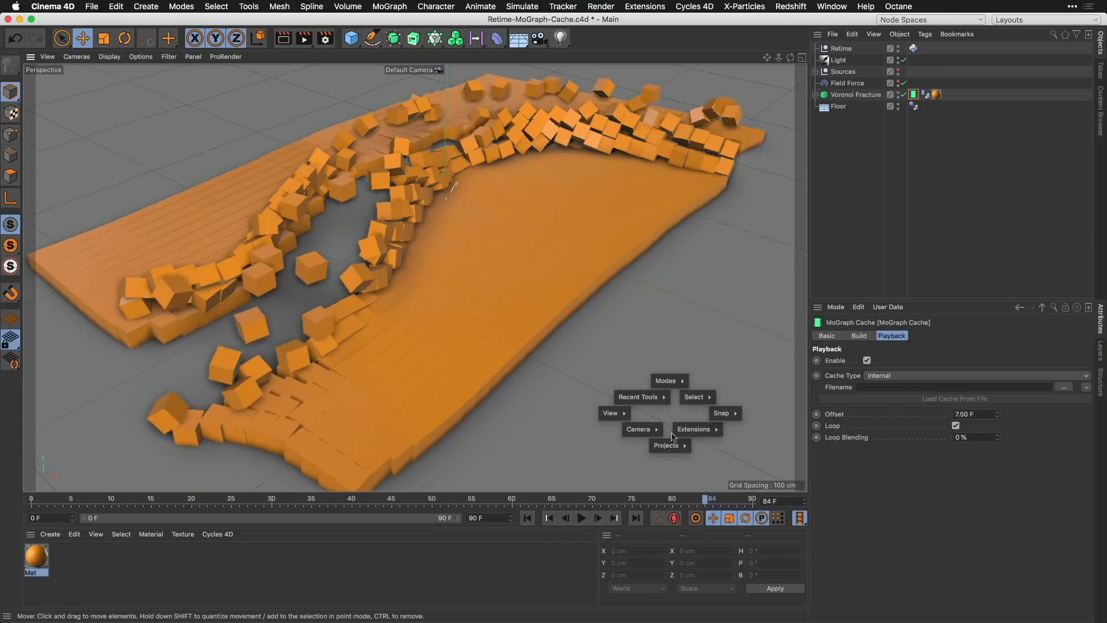
left_click(657, 459)
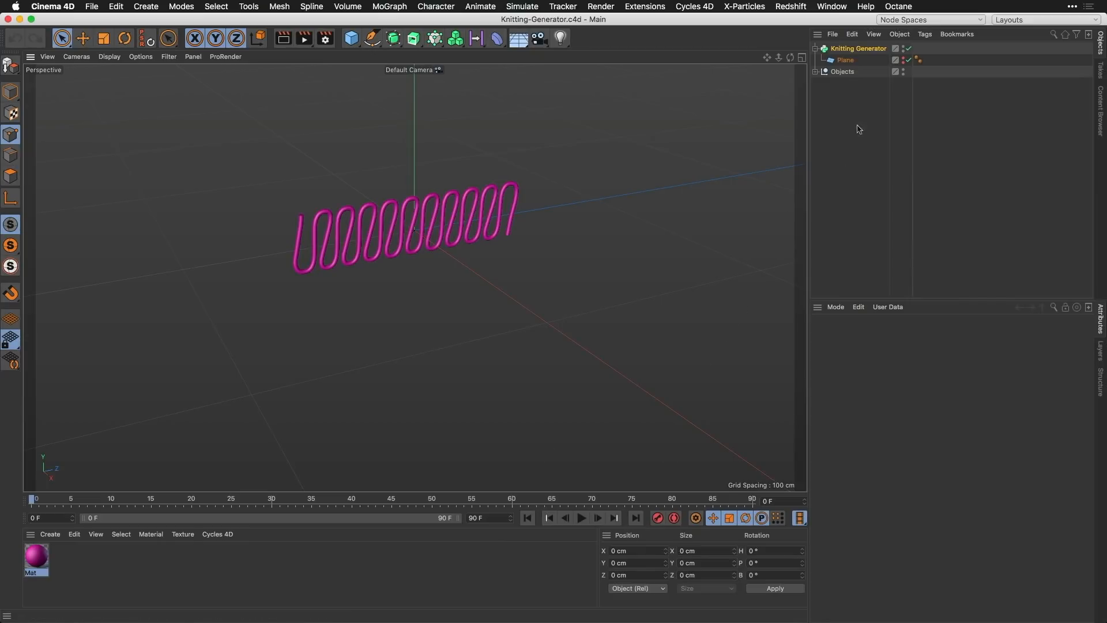
left_click(855, 50)
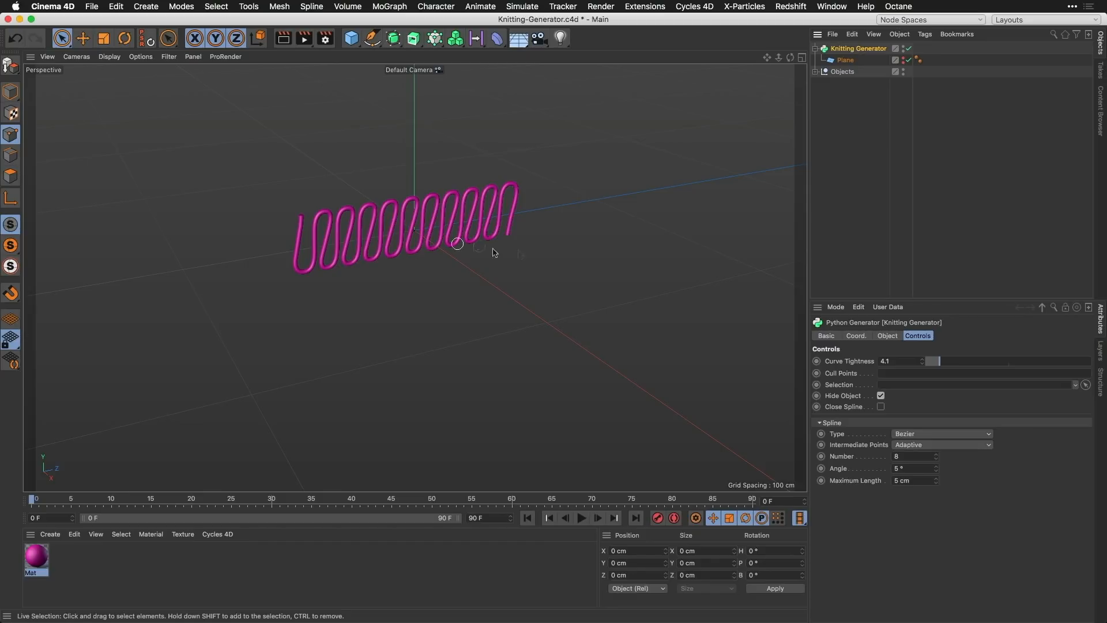
left_click(817, 73)
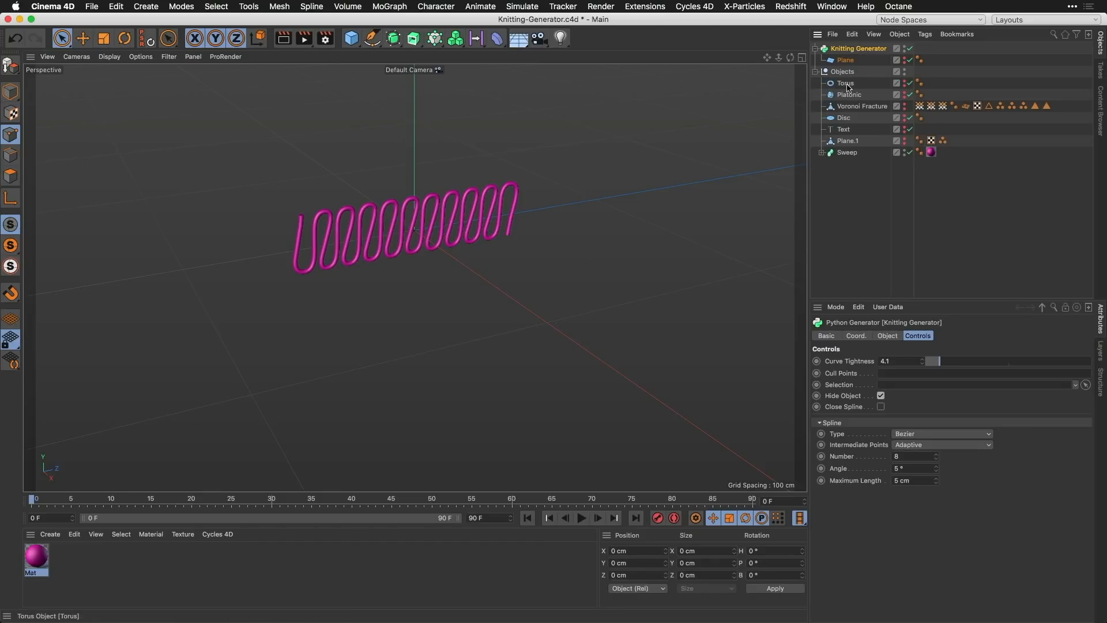
Step: Replace the Plane inside the Knitting Generator with the Torus and reduce the torus's segments
mouse_move(847, 84)
left_mouse_down()
mouse_move(854, 57)
mouse_move(850, 83)
left_mouse_up()
left_click(846, 60)
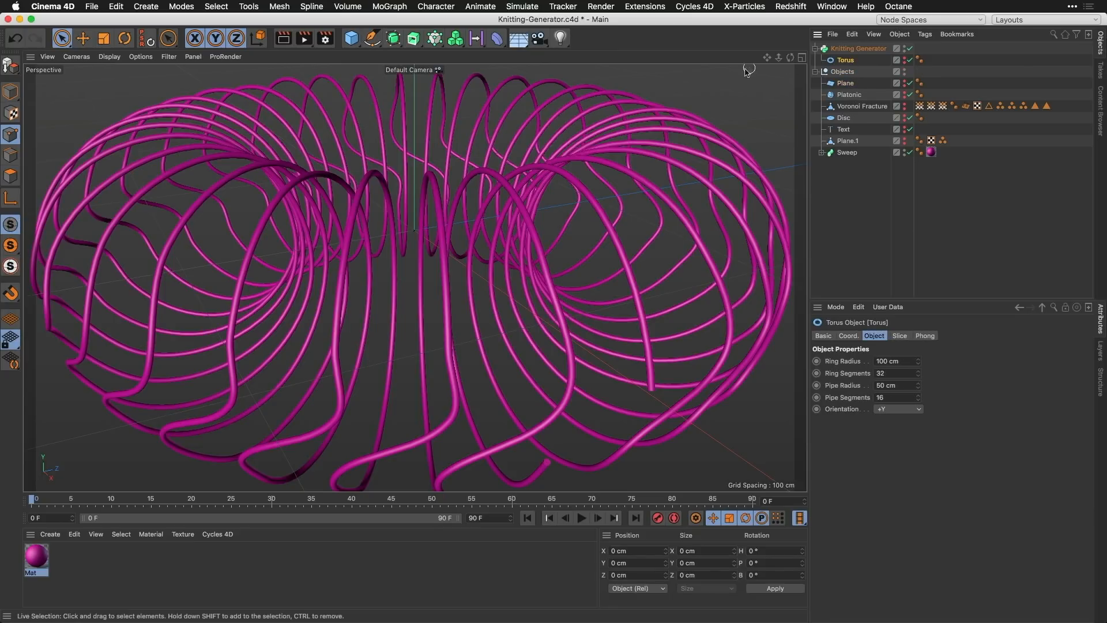
left_click_drag(778, 57, 825, 113)
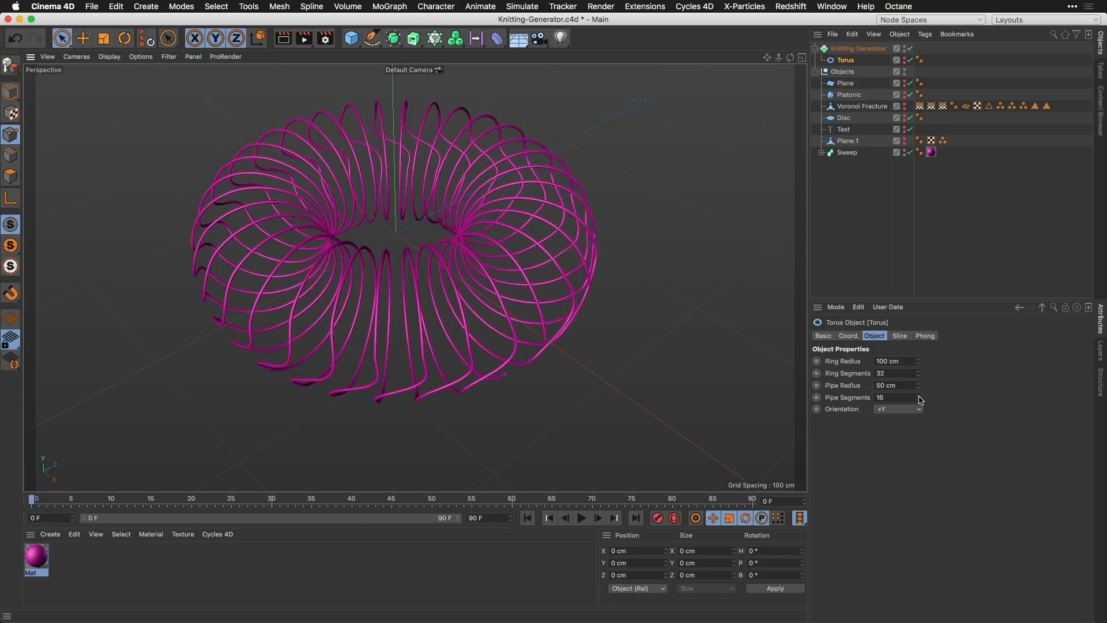
left_click_drag(920, 400, 950, 364)
Step: Set the Knitting Generator's Curve Tightness to 7 and briefly unhide the source torus for comparison
left_click(859, 49)
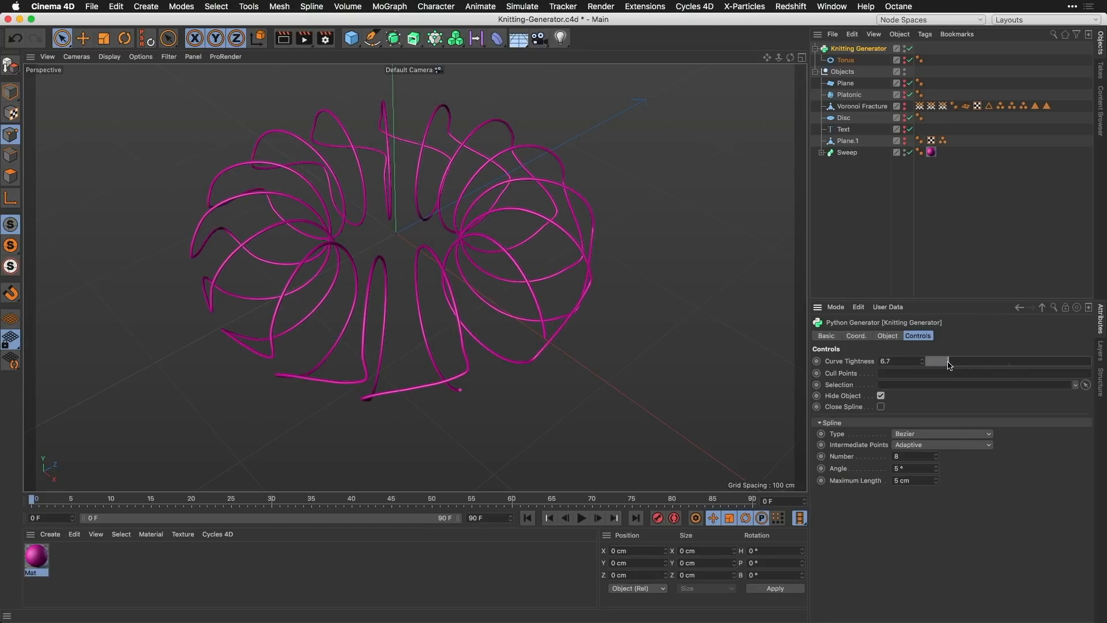
left_click(881, 397)
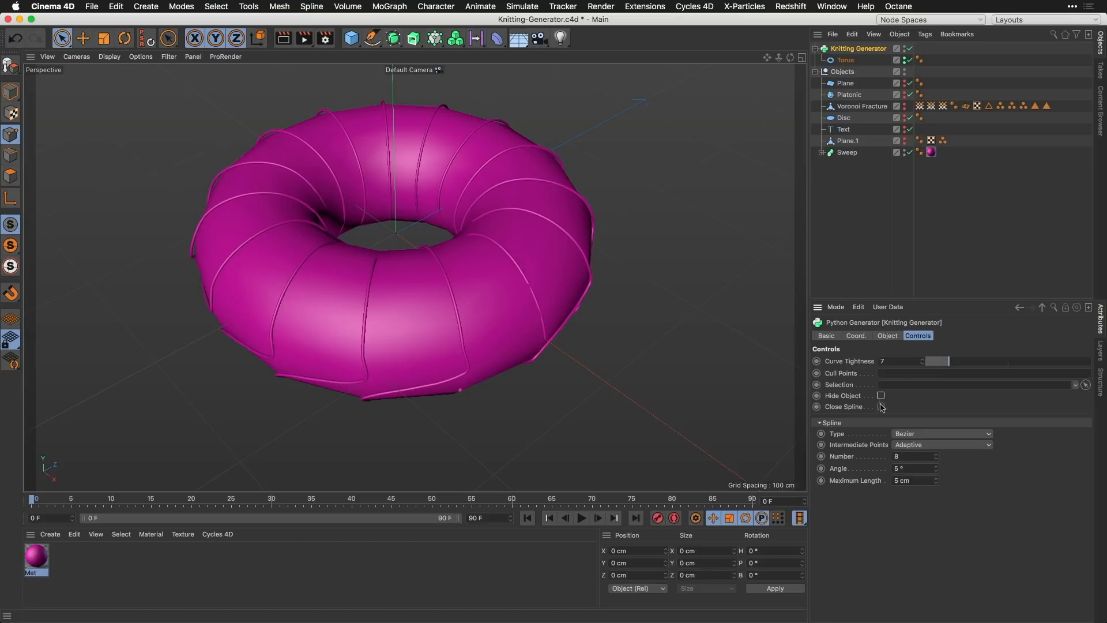
left_click(881, 396)
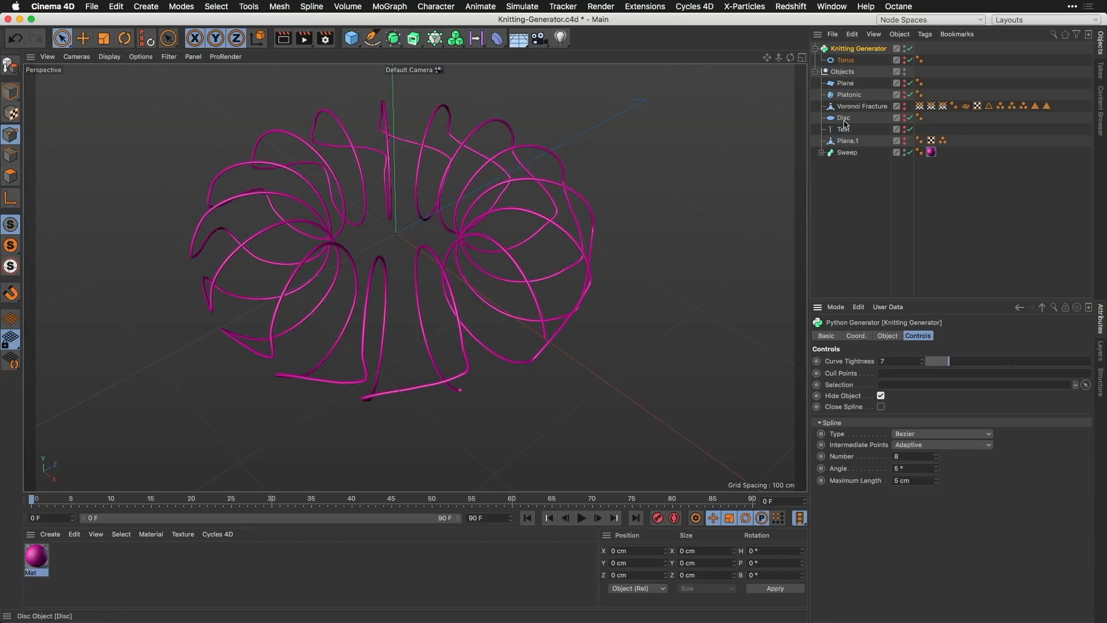
Step: Replace the Torus inside the Knitting Generator with the Disc and show the disc's properties
left_click_drag(843, 118, 853, 63)
mouse_move(846, 71)
left_mouse_down()
mouse_move(848, 128)
mouse_move(849, 84)
left_mouse_up()
left_click(845, 61)
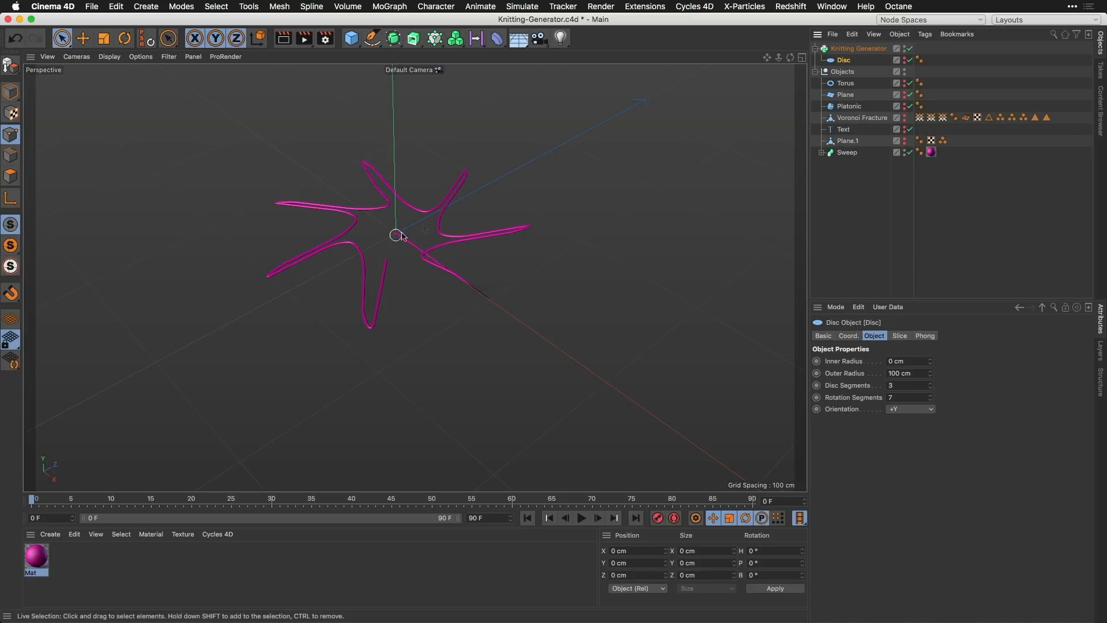
Step: Compare the knitted spline with its source disc by turning Hide Object off and back on
left_click(858, 48)
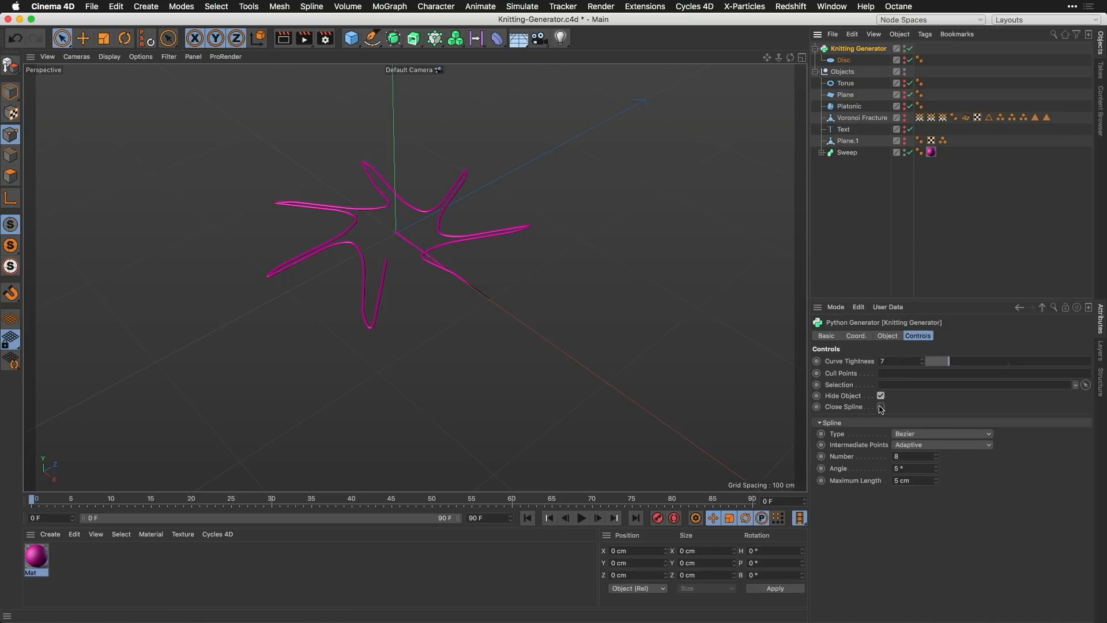
left_click(881, 395)
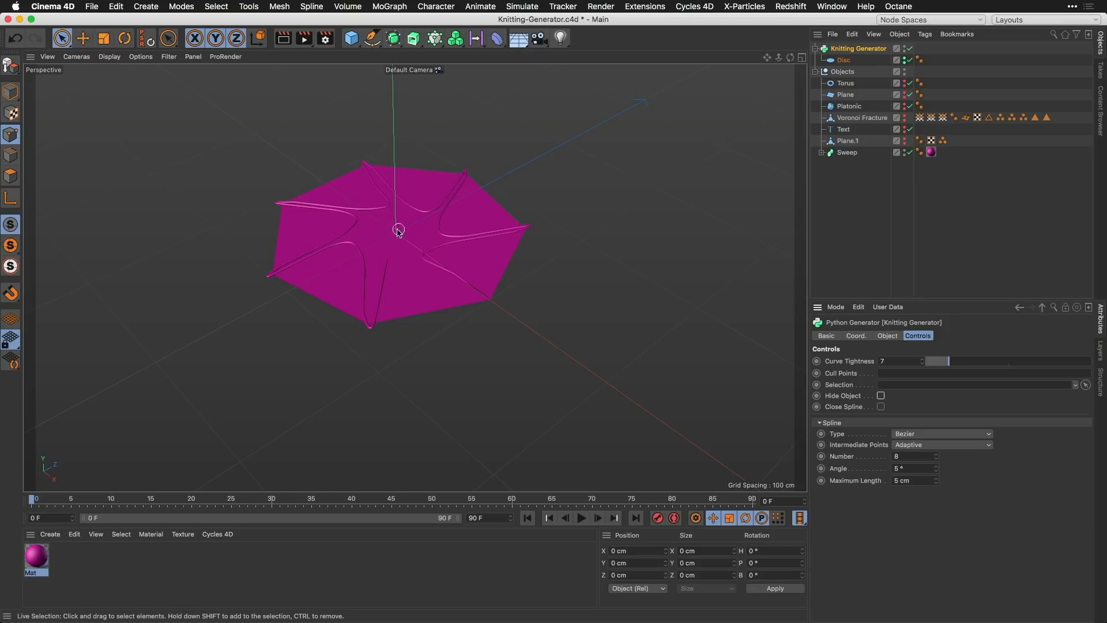
left_click(880, 395)
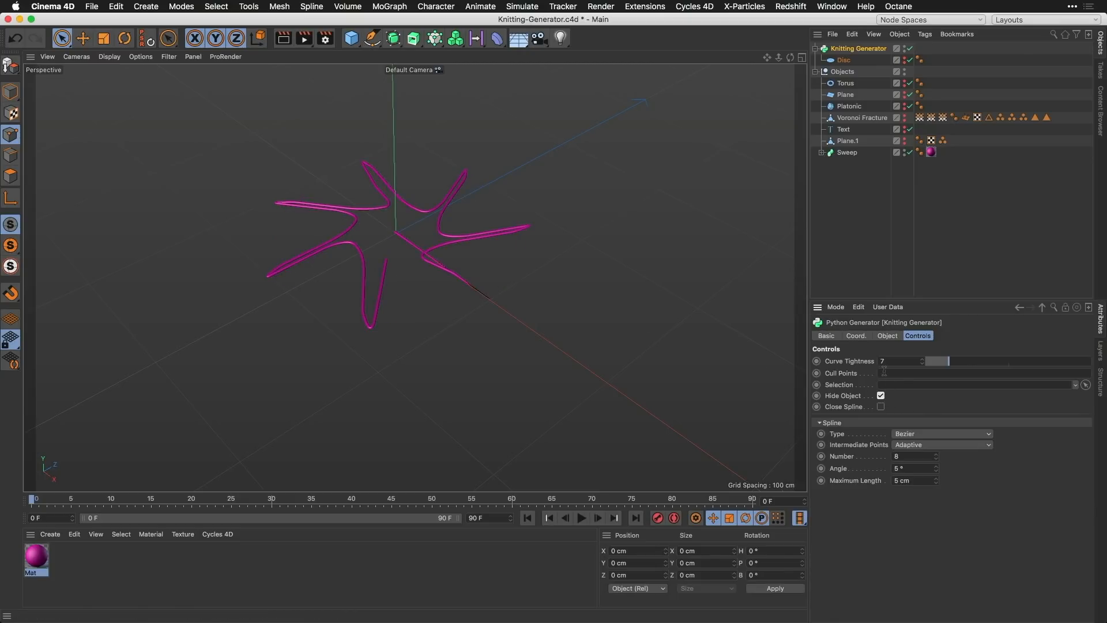
Step: Set the Knitting Generator's Cull Points to 0 to drop the disc's centre point from the spline
left_click(884, 372)
key("Return")
left_click(889, 384)
left_click(896, 373)
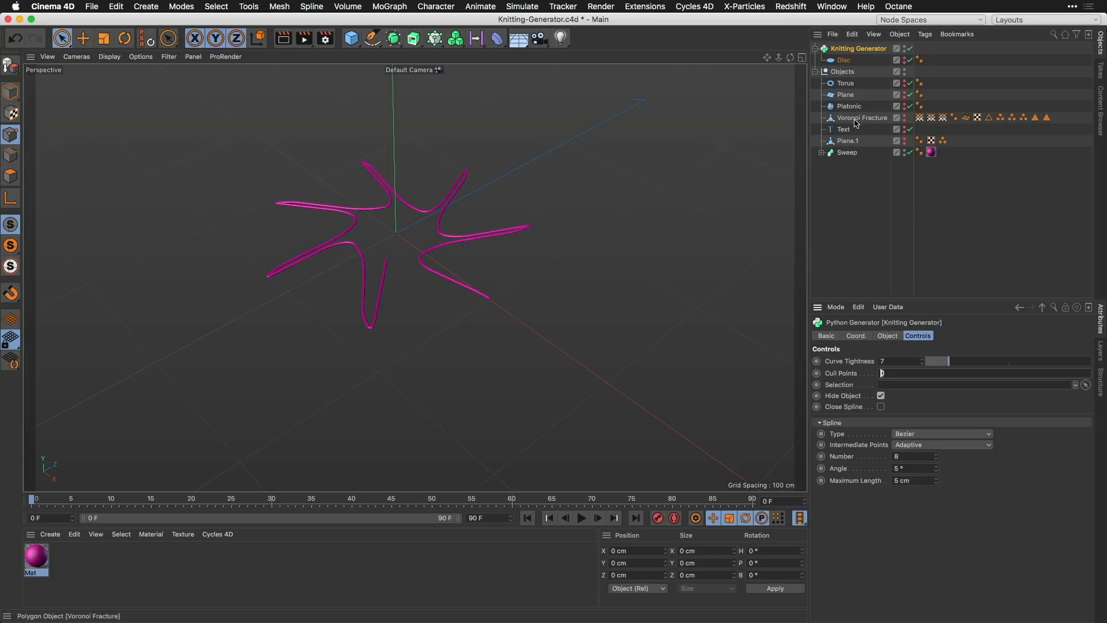
Step: Replace the Disc inside the Knitting Generator with the Plane.1 polygon object
left_click(849, 142)
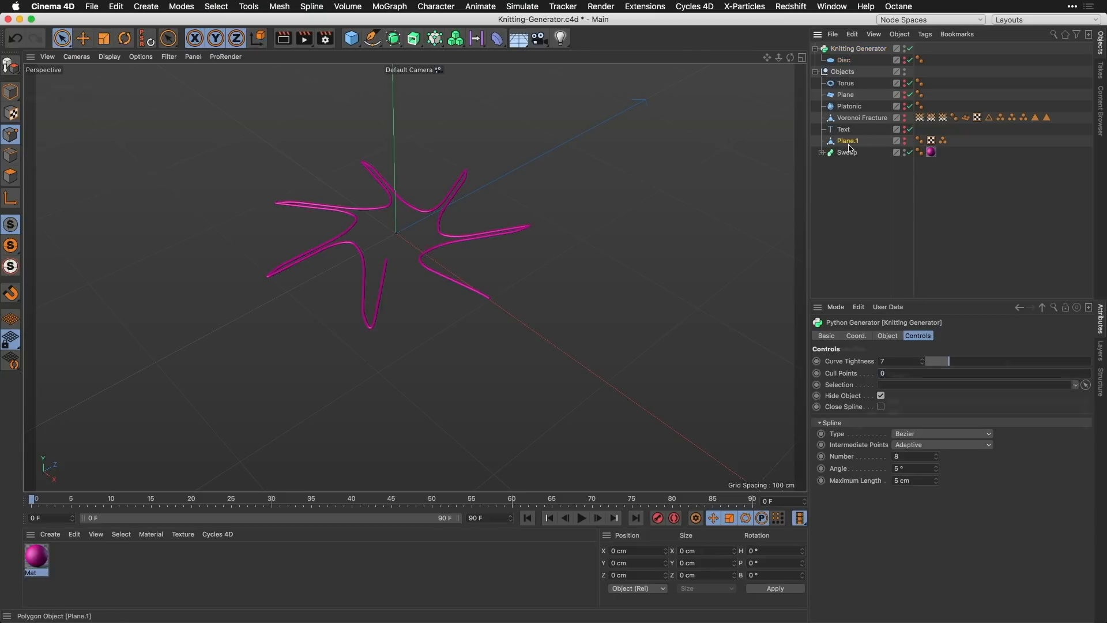
left_click_drag(848, 147, 854, 94)
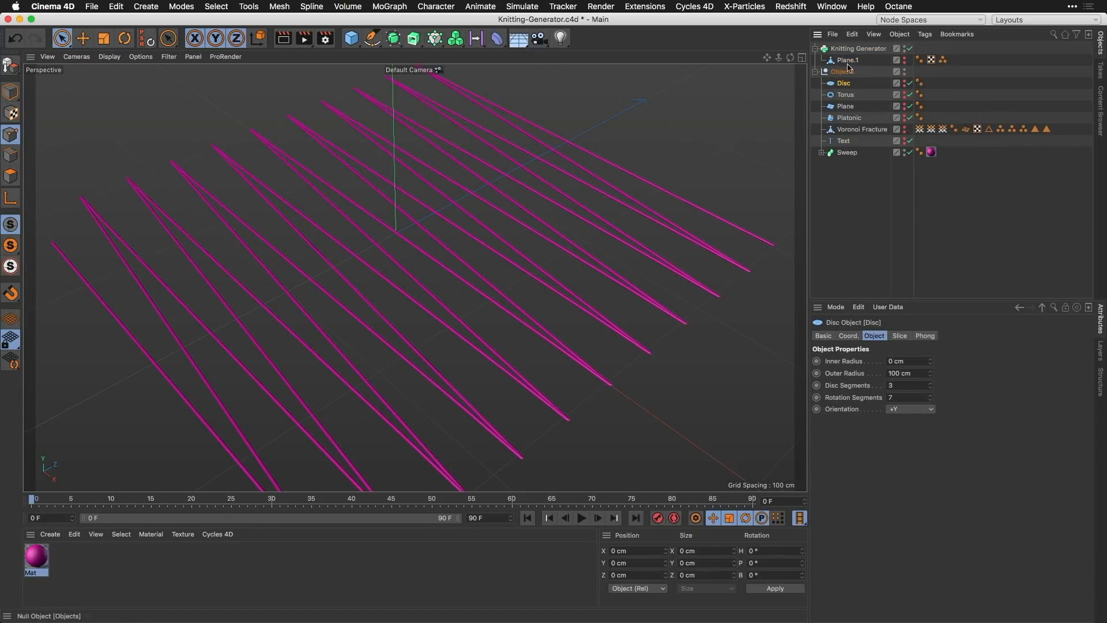
left_click_drag(779, 58, 769, 85)
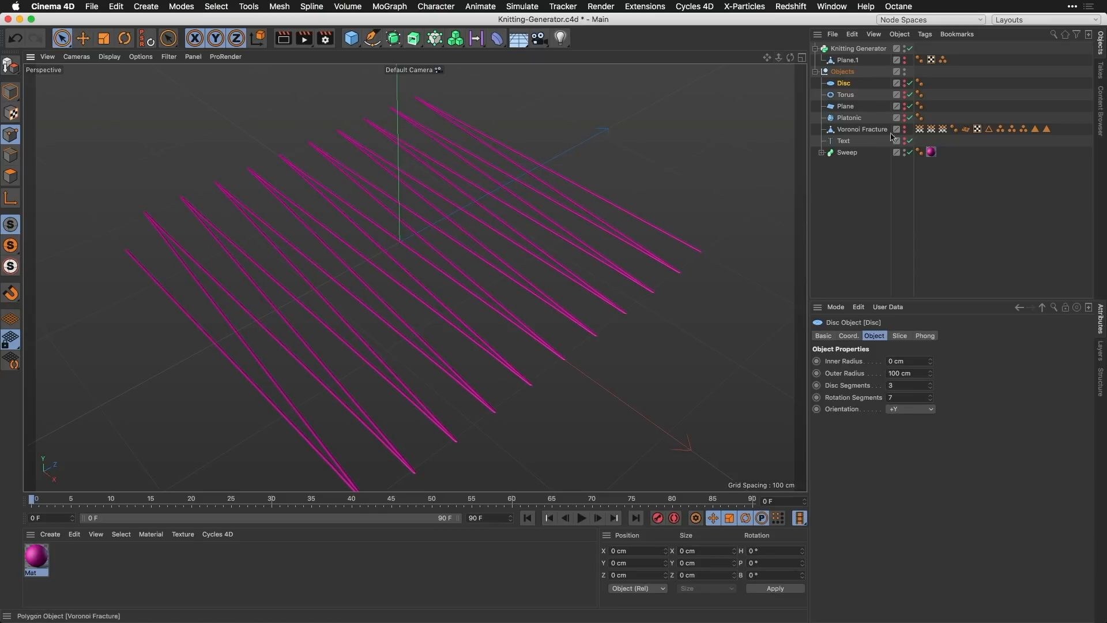
Step: Unhide the source plane and restore its stored point selection to examine which points it contains
left_click(943, 60)
left_click(859, 48)
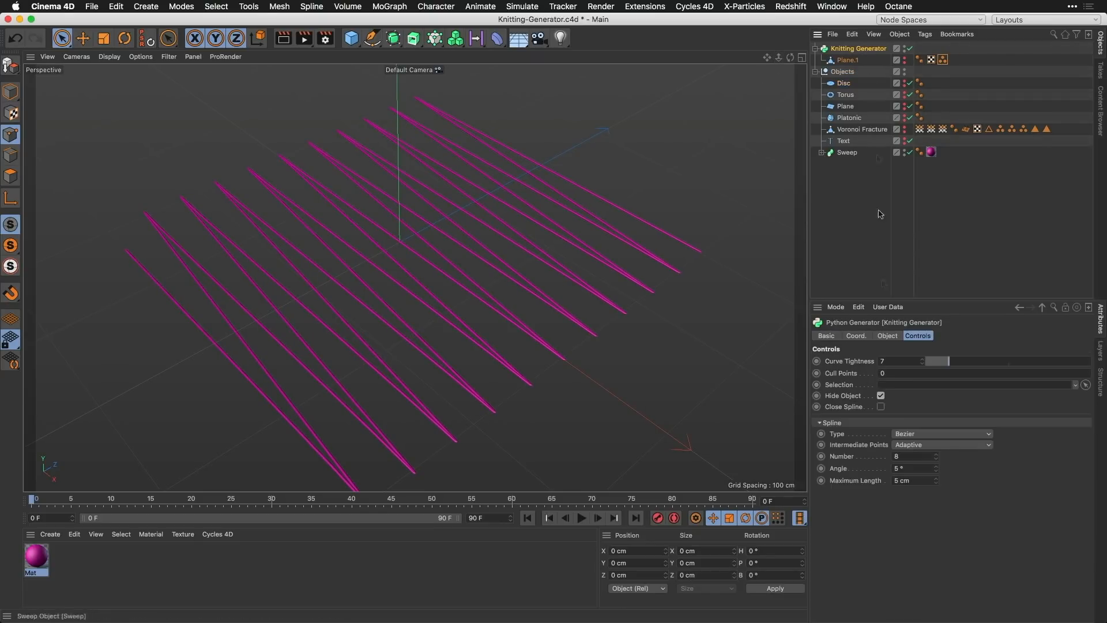
left_click(881, 395)
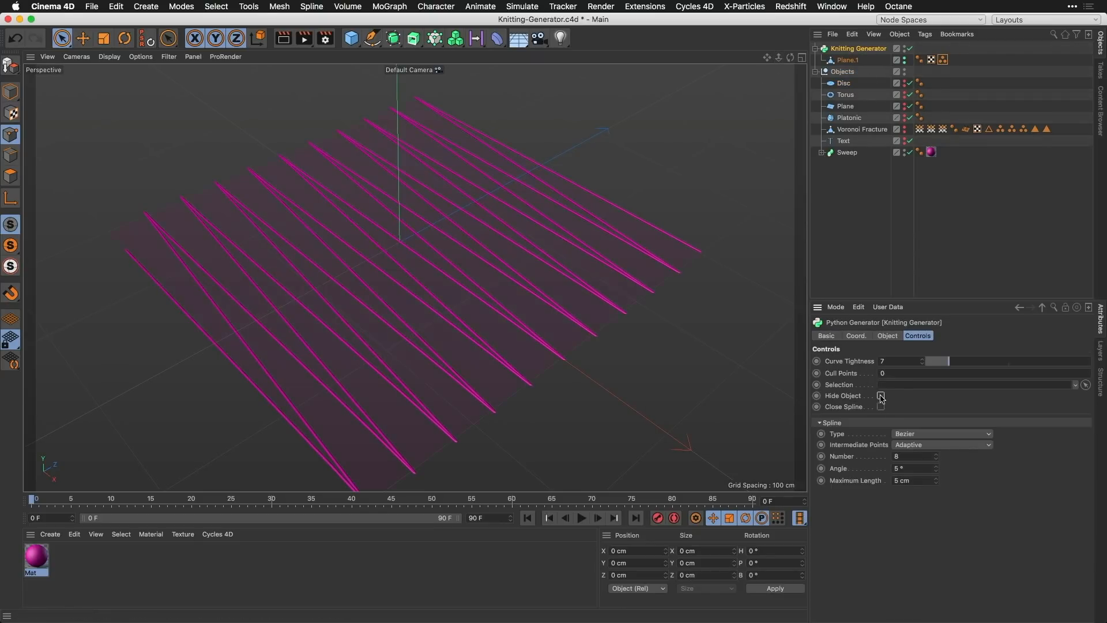
left_click(943, 60)
double_click(943, 60)
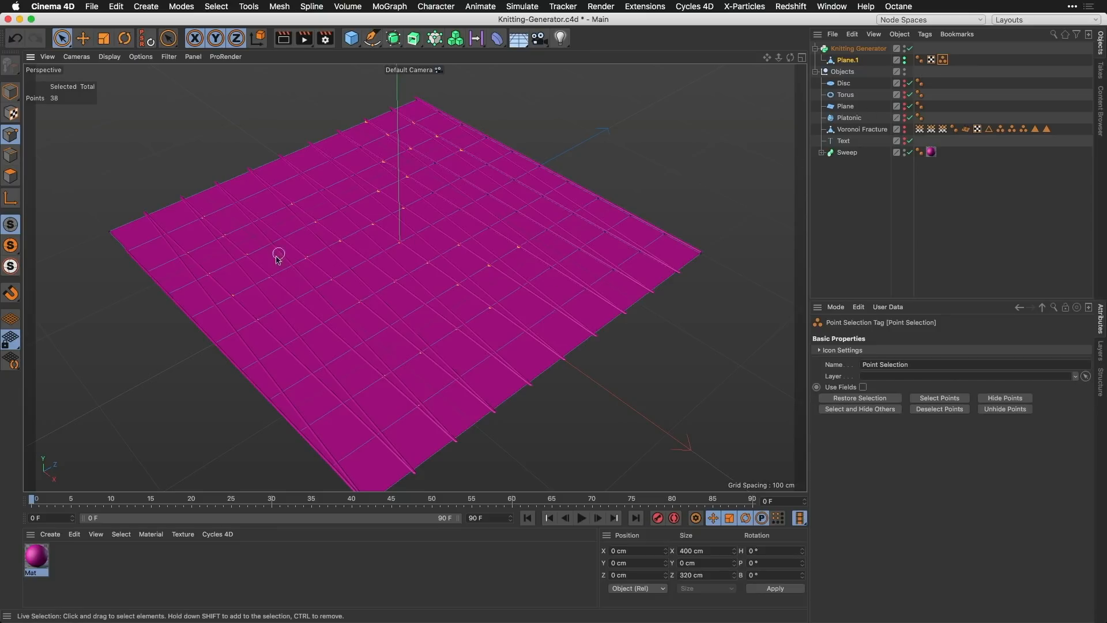
left_click_drag(276, 259, 231, 340, "alt")
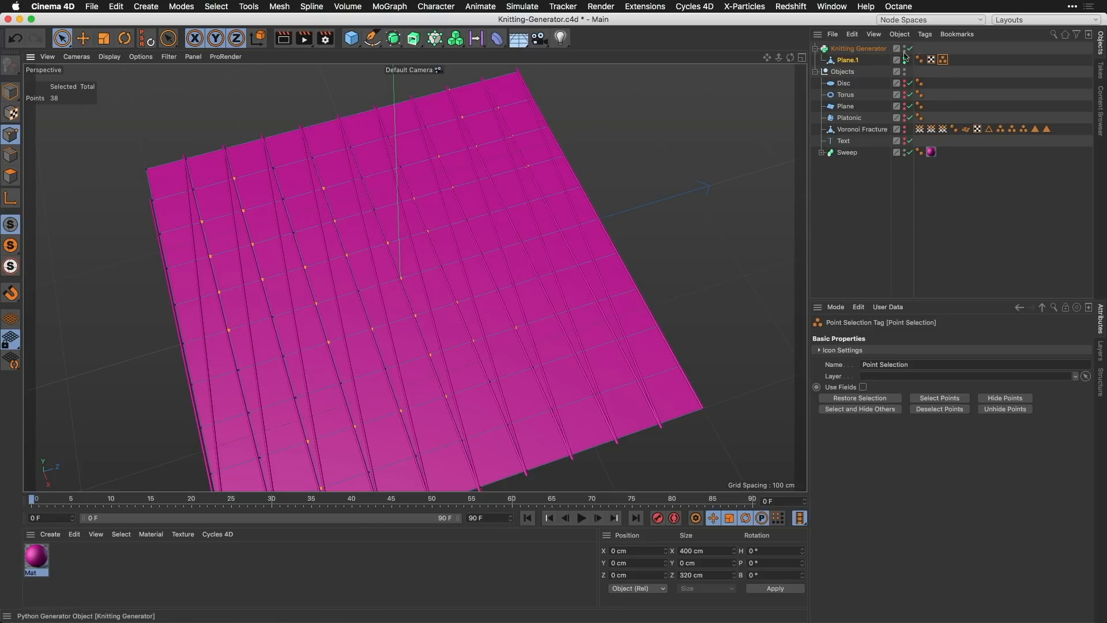
Step: Hide the source plane again and assign its Point Selection tag as the Knitting Generator's Selection
left_click(875, 50)
left_click(880, 395)
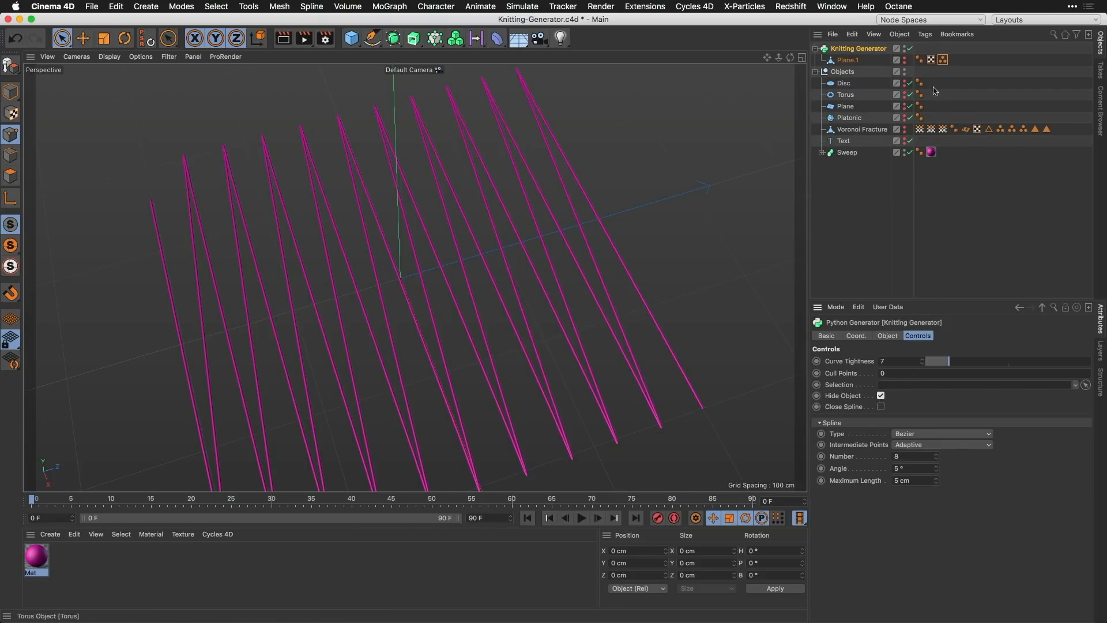
left_click_drag(945, 61, 903, 386)
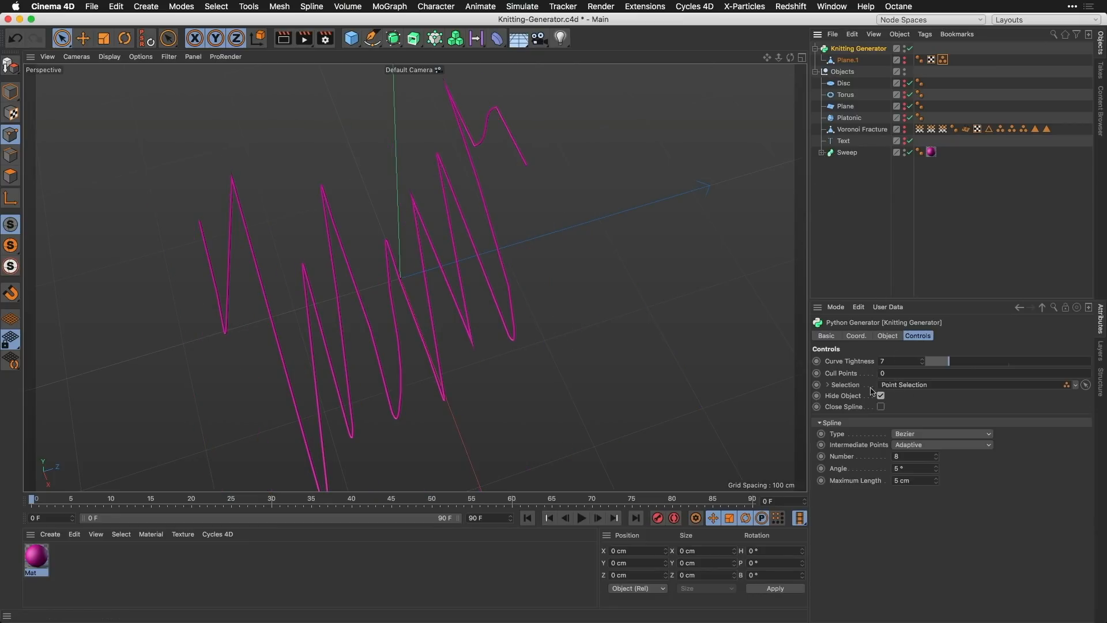
Step: Clear the Knitting Generator's Cull Points value
left_click_drag(894, 373, 864, 375)
key("BackSpace")
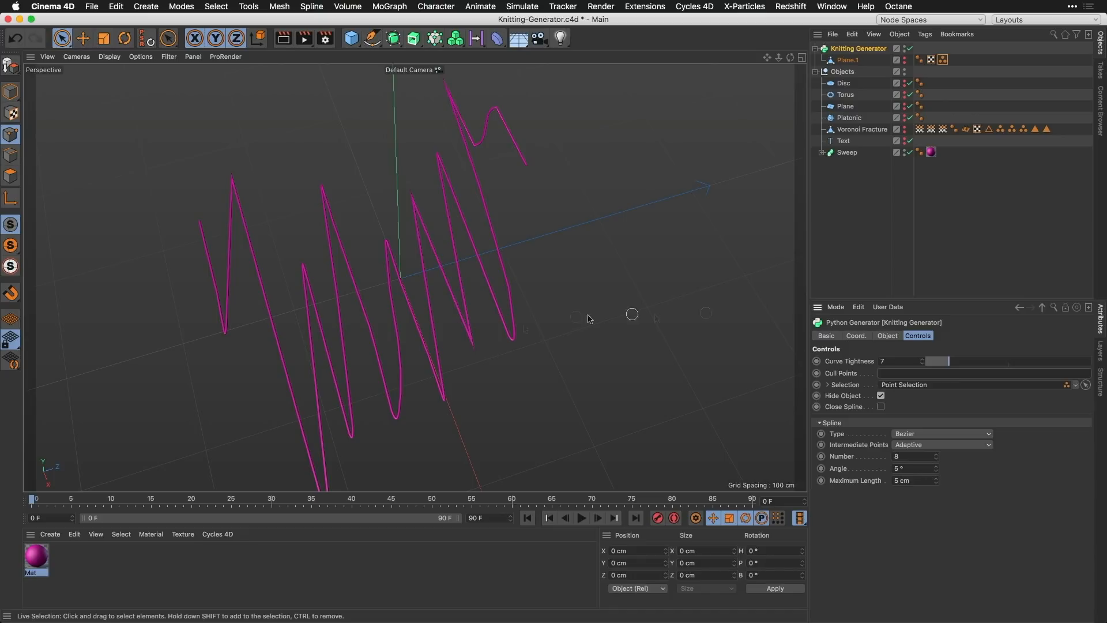
left_click_drag(631, 314, 507, 277, "alt")
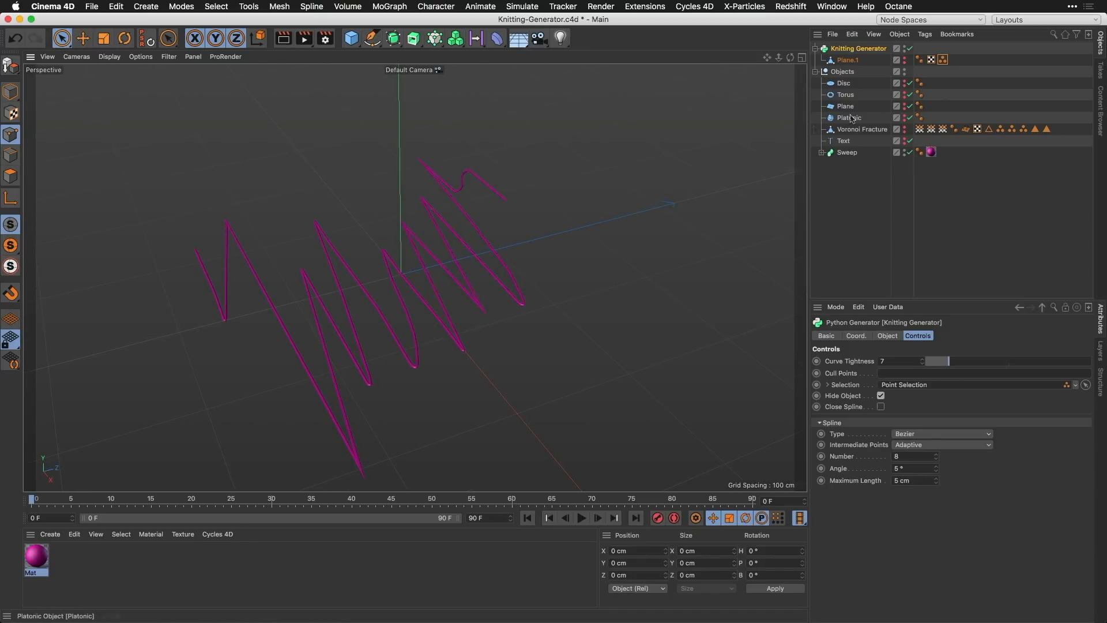
Step: Replace Plane.1 inside the Knitting Generator with the Voronoi Fracture mesh and assign its Edge Vertices tag as the Selection
left_click_drag(862, 129, 850, 85)
left_click(867, 51)
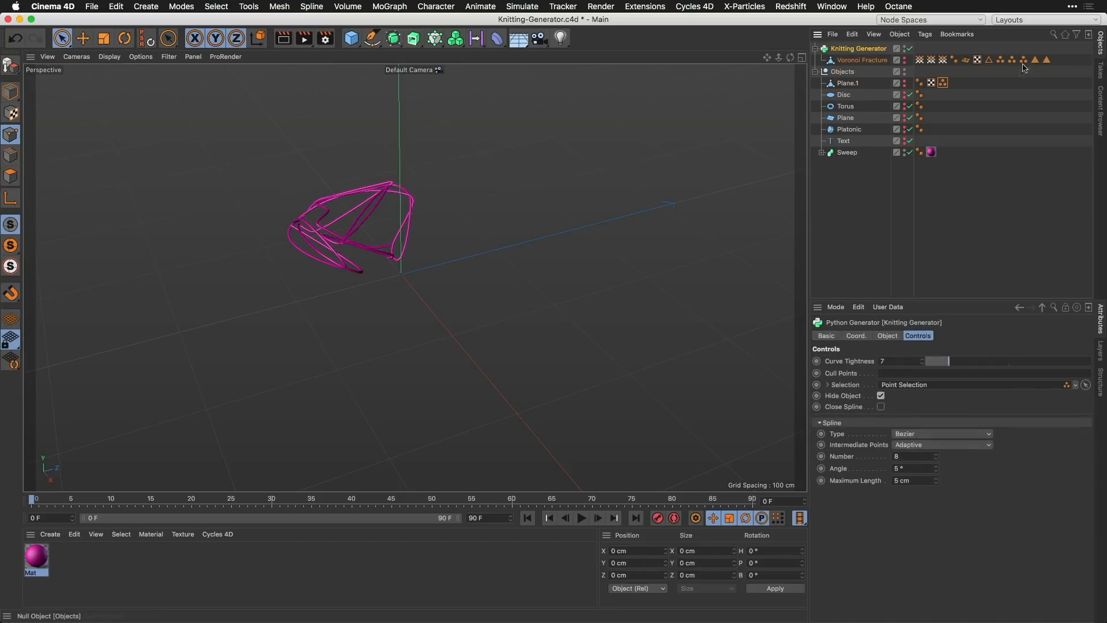
left_click_drag(1023, 60, 930, 386)
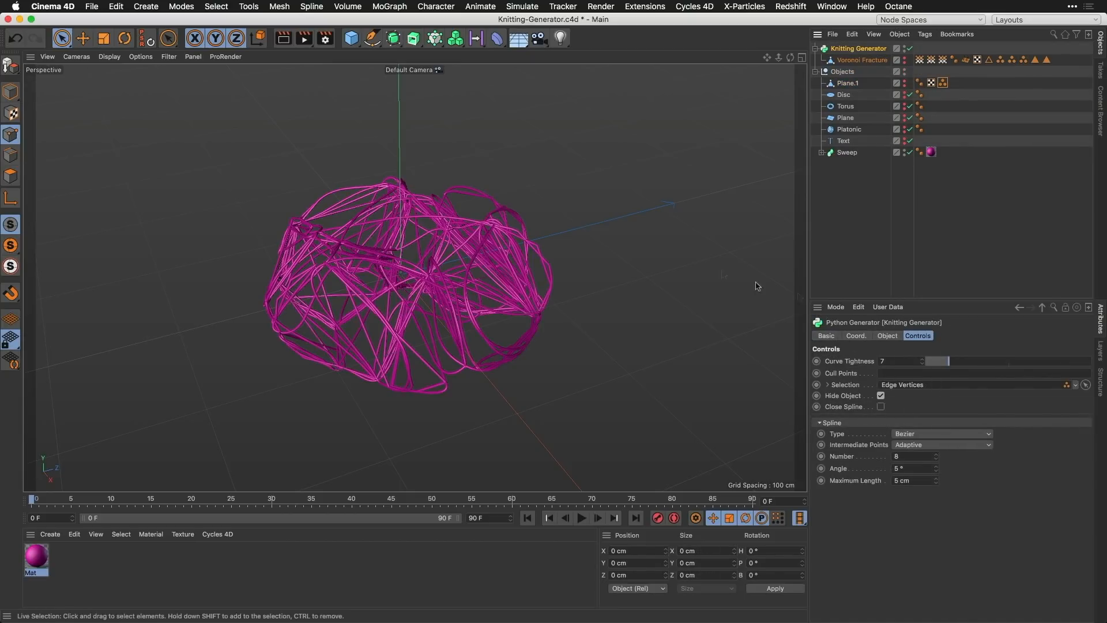
left_click_drag(498, 297, 546, 318, "alt")
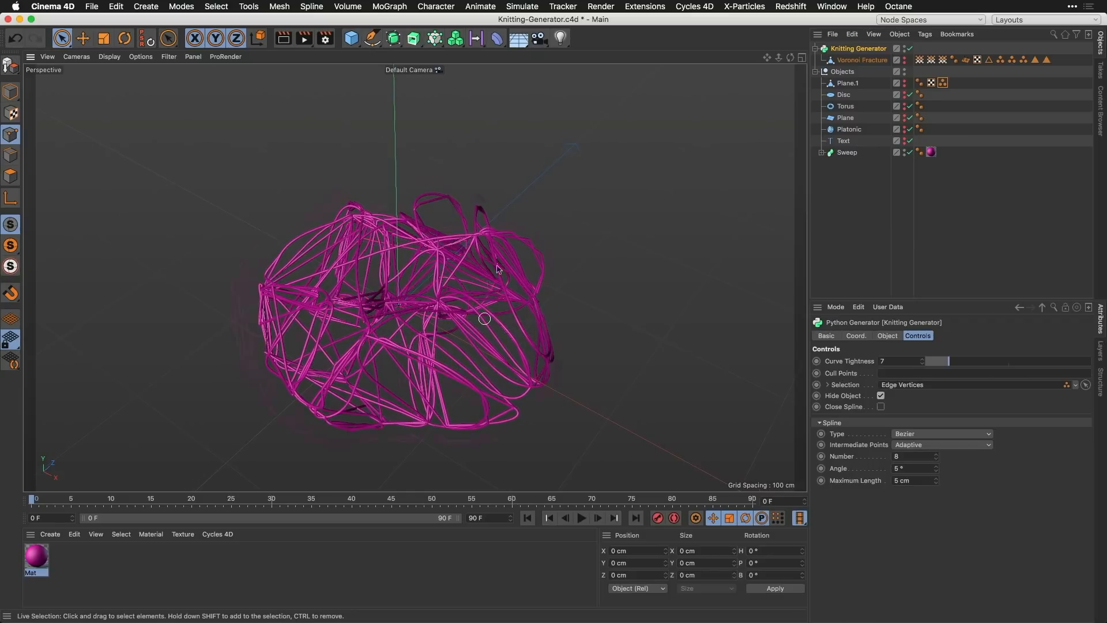
right_click_drag(484, 318, 507, 228, "alt")
left_click_drag(522, 271, 399, 247, "alt")
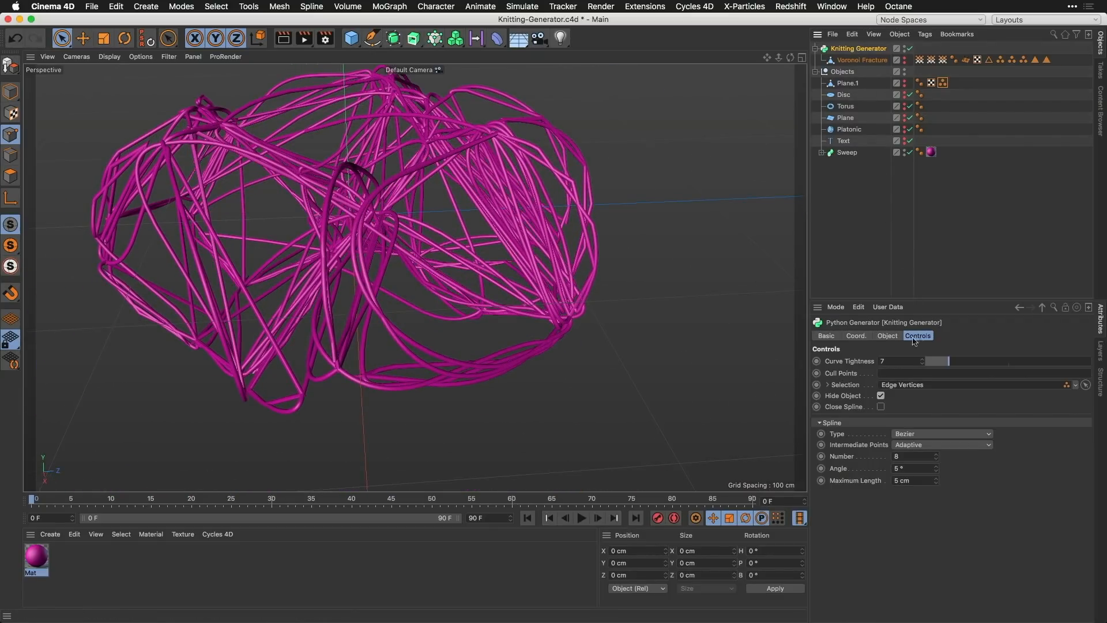
Step: Open the Knitting Generator's Python code in an enlarged Expression Editor, read through the whole script, and close the editor
left_click(888, 336)
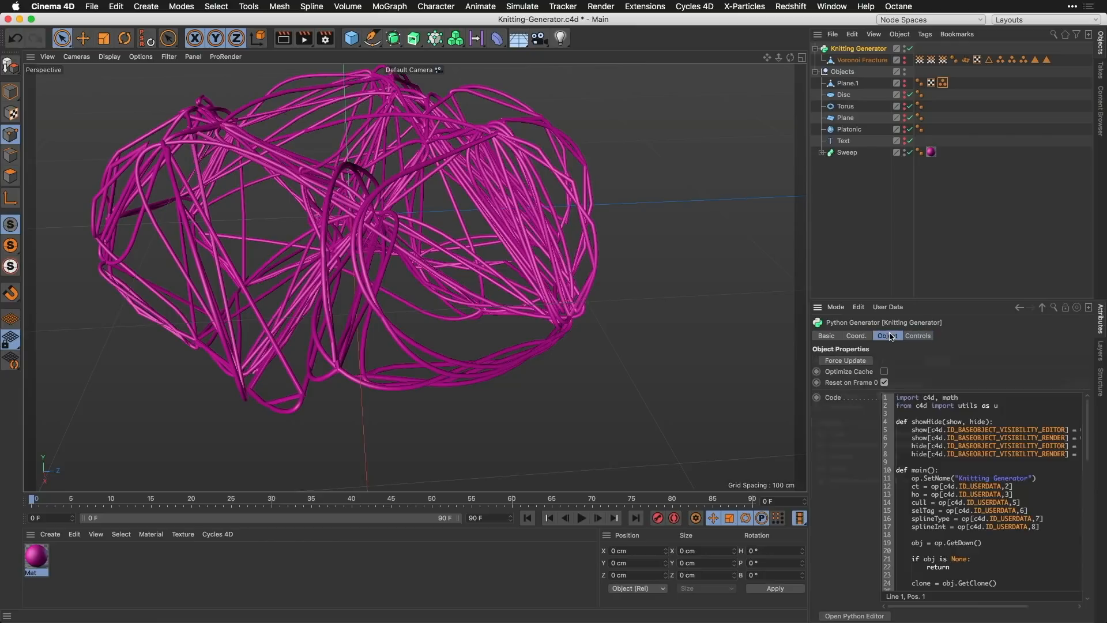
left_click(854, 616)
left_click_drag(876, 301, 558, 68)
left_click_drag(787, 363, 798, 549)
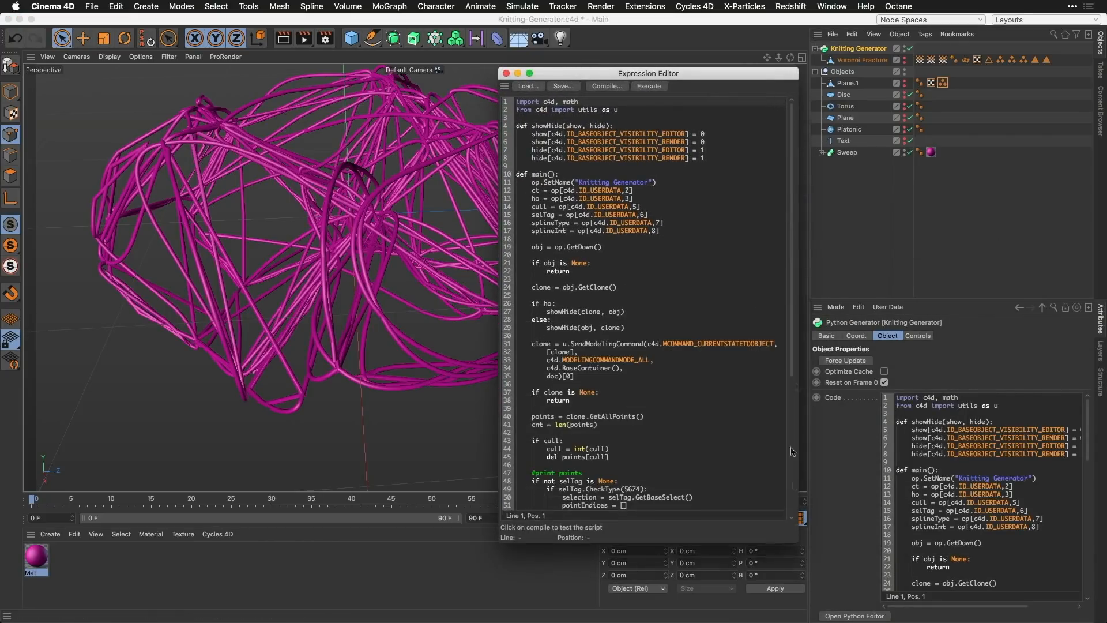
scroll(793, 453, "down", 8)
left_click_drag(792, 477, 793, 333)
scroll(792, 319, "down", 9)
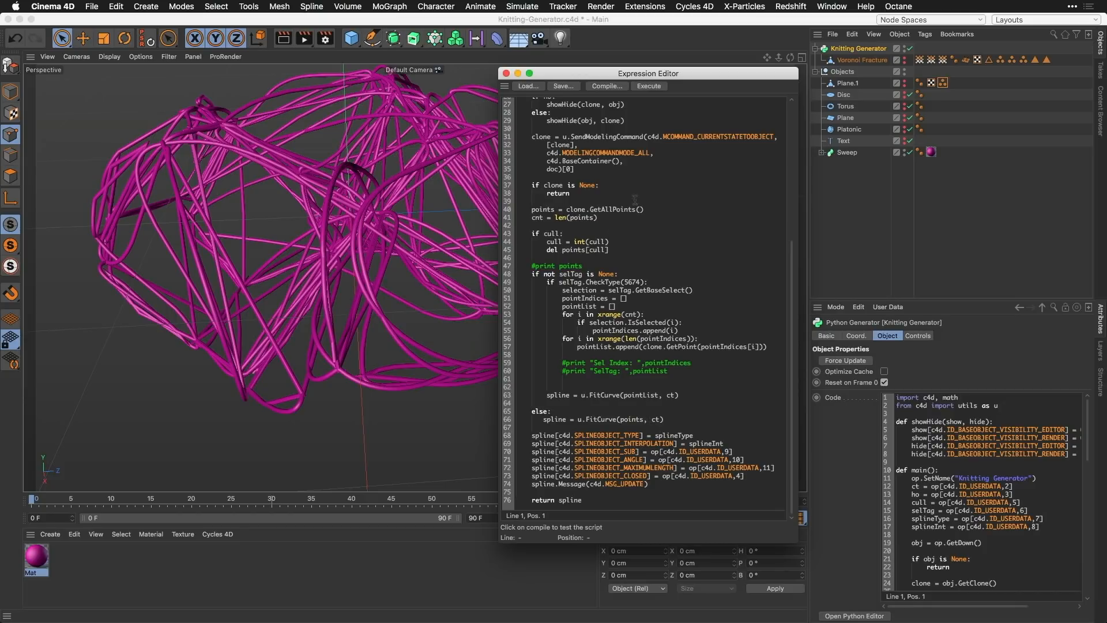
left_click(506, 73)
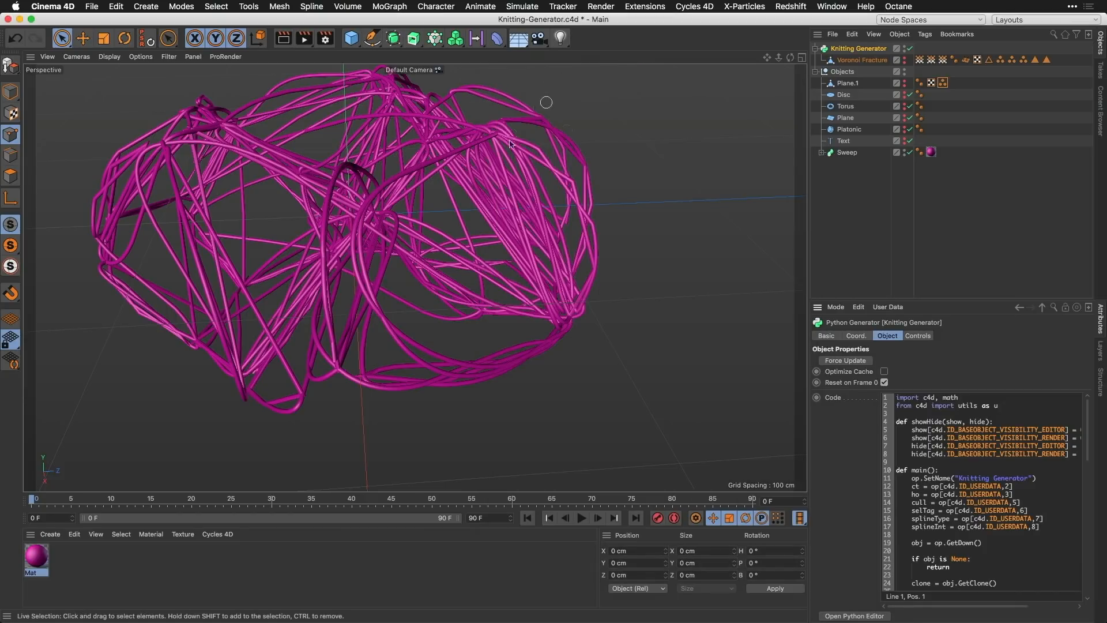
left_click(845, 108)
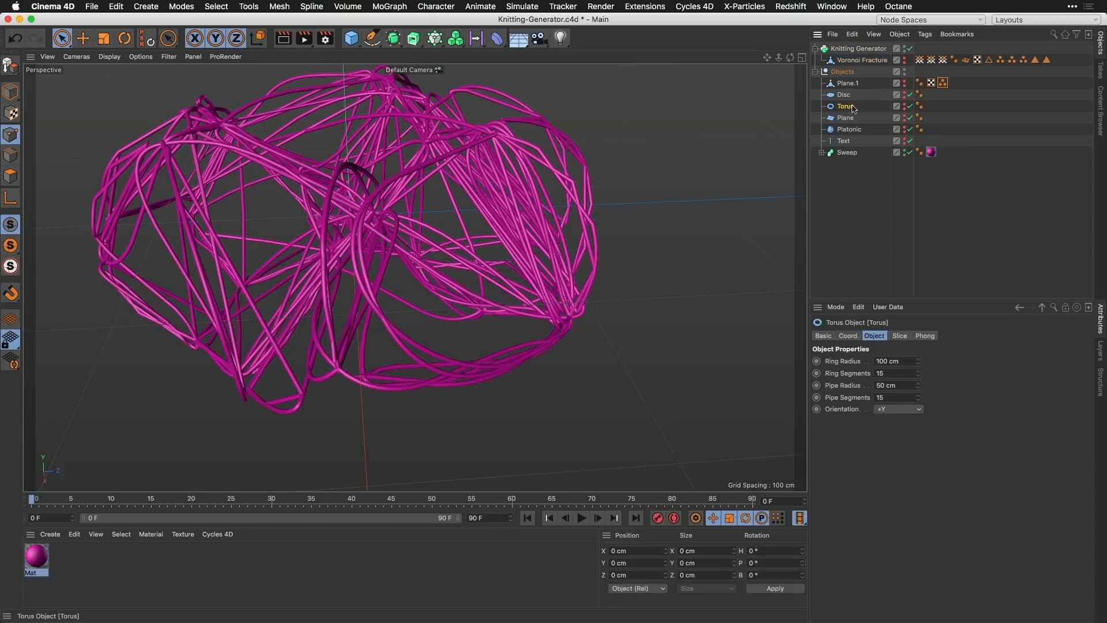
left_click(859, 48)
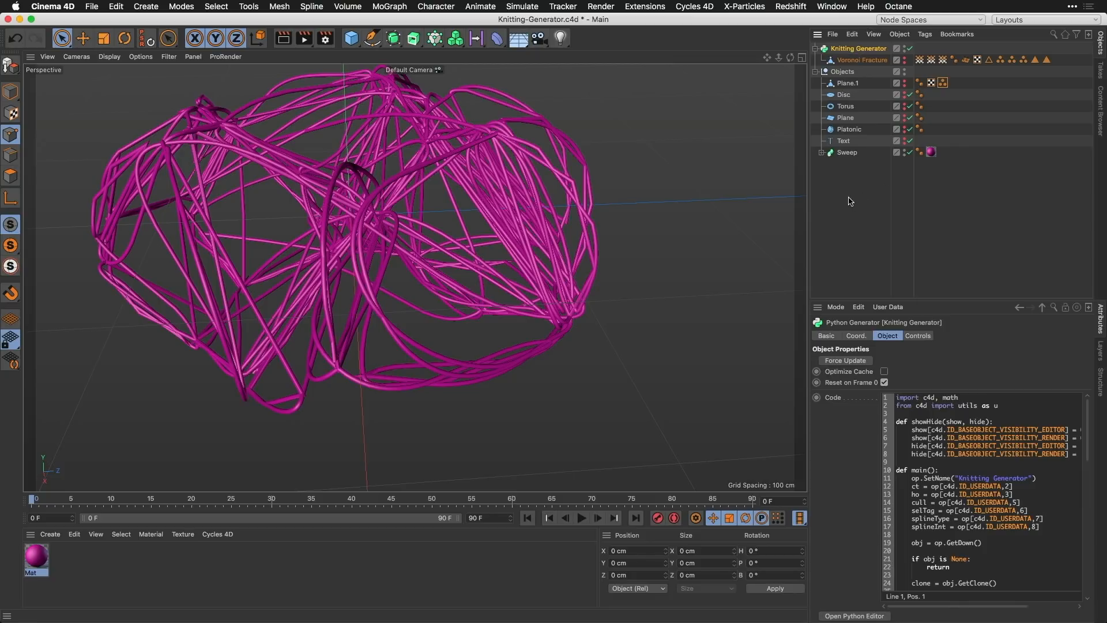
Step: Start a new project and dock the Create XPresso Null+ script from the Script Manager into the main window as a one-click command
key("super+n")
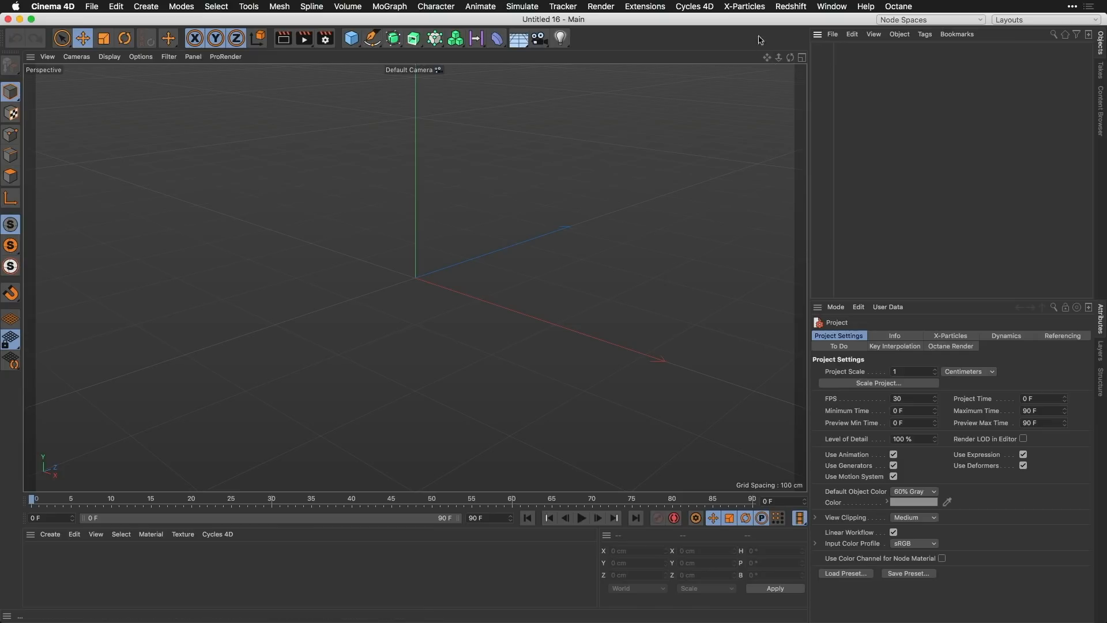
left_click(651, 6)
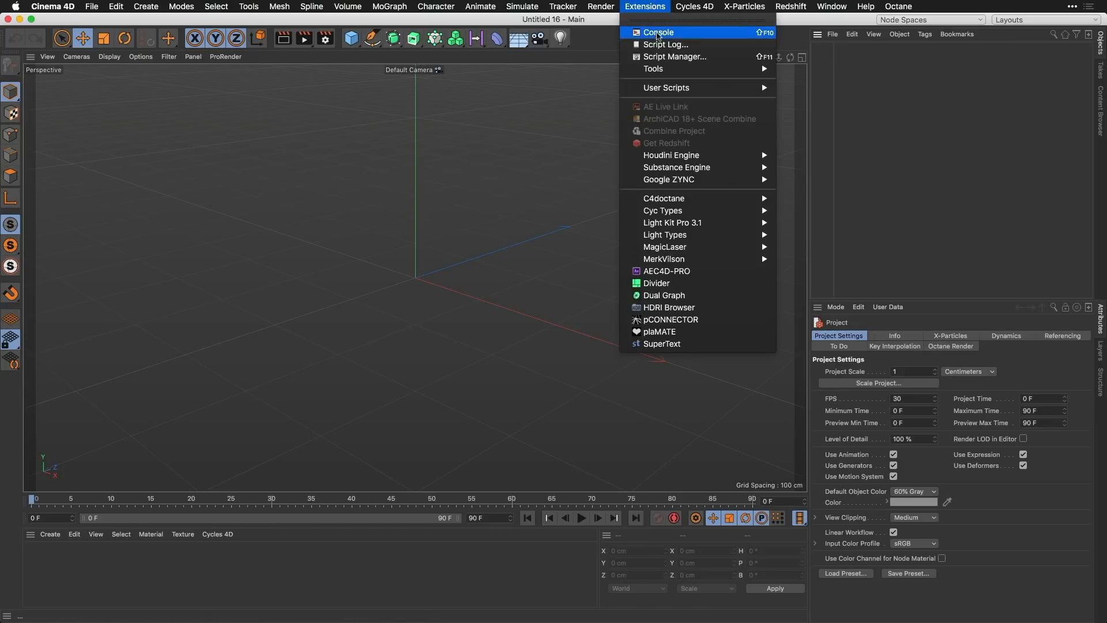
left_click(660, 57)
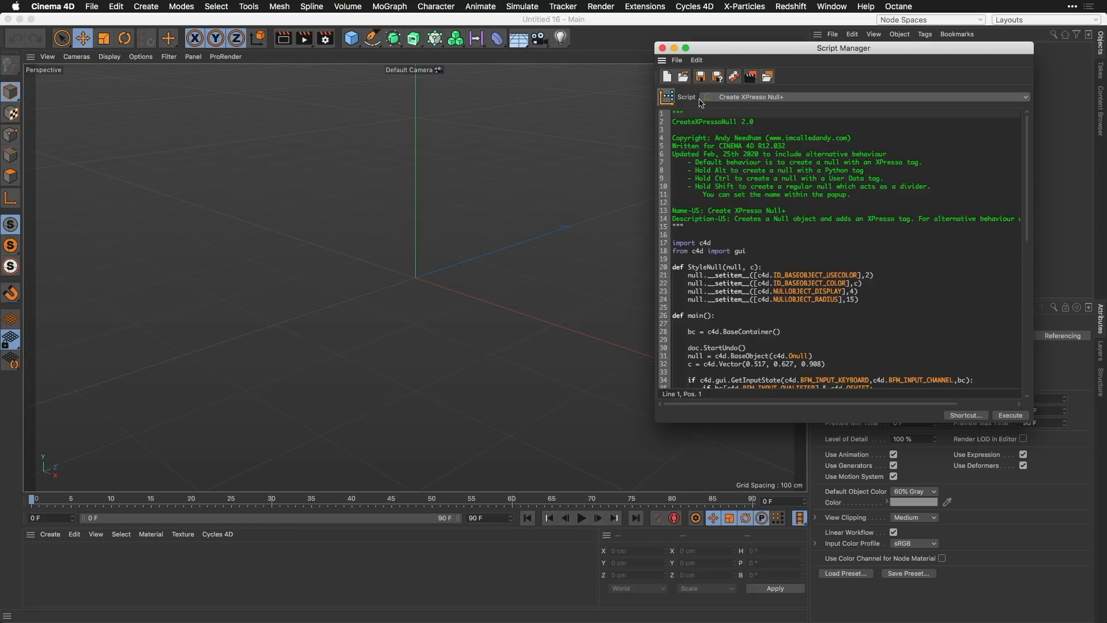
left_click_drag(667, 98, 799, 37)
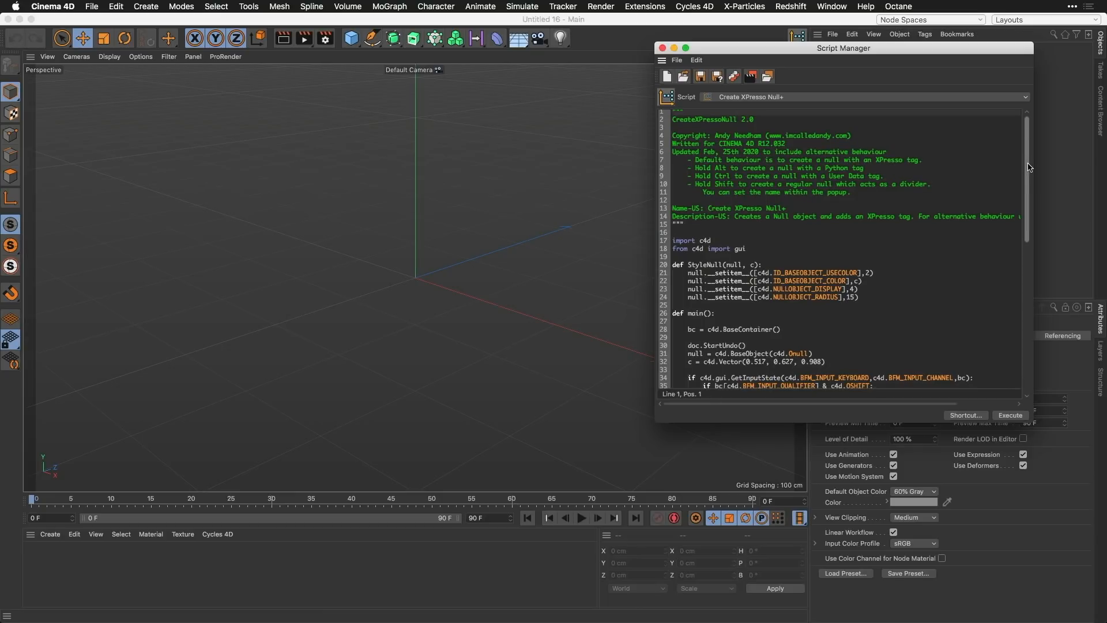
Step: Read through the Create XPresso Null+ script to see its alternative behaviours, and close the Script Manager
left_click_drag(1030, 159, 1014, 265)
scroll(1013, 265, "down", 10)
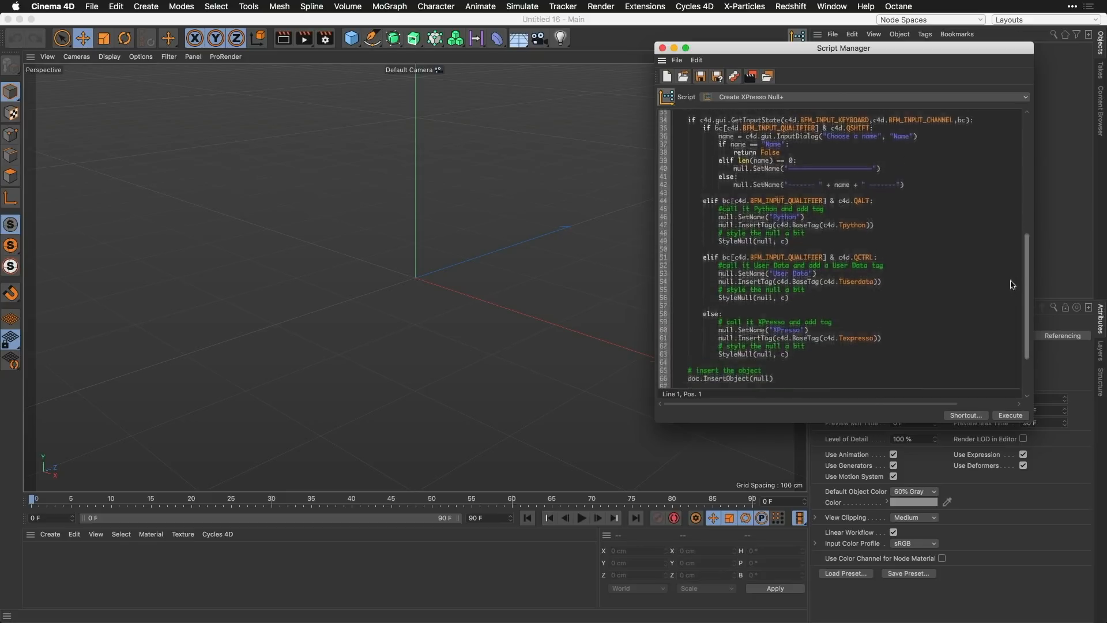
scroll(1008, 262, "up", 10)
scroll(1009, 262, "up", 10)
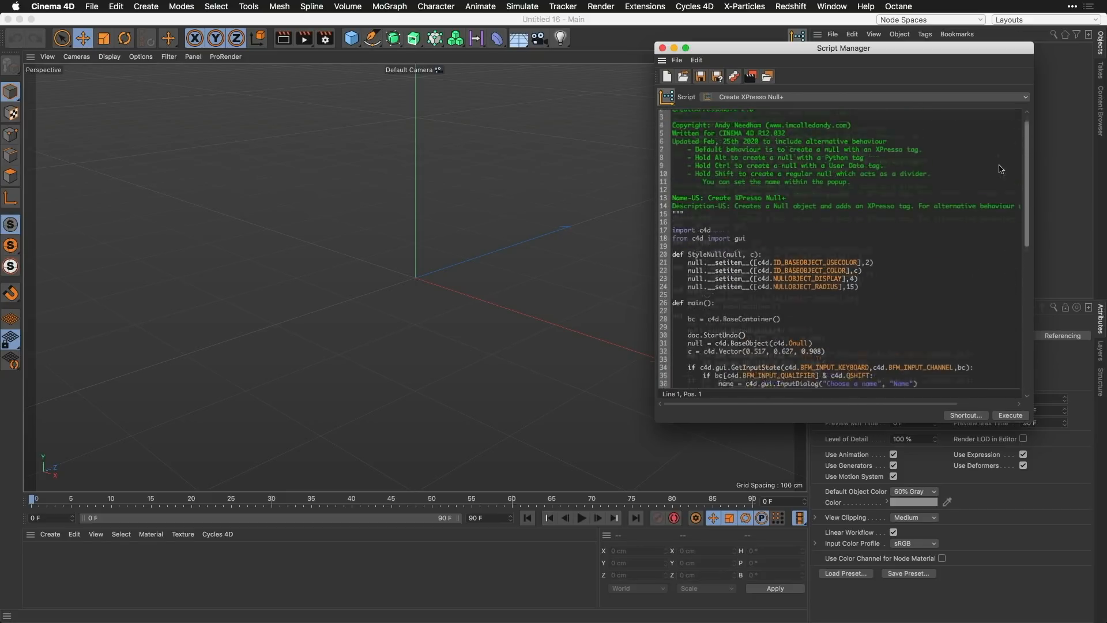
left_click(748, 252)
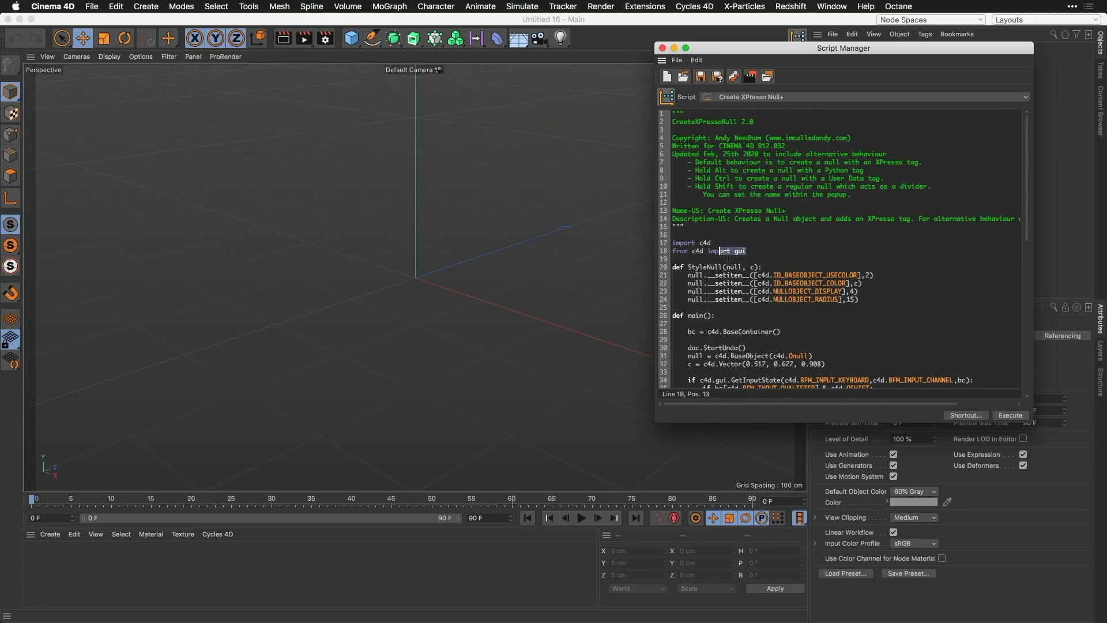
left_click(662, 48)
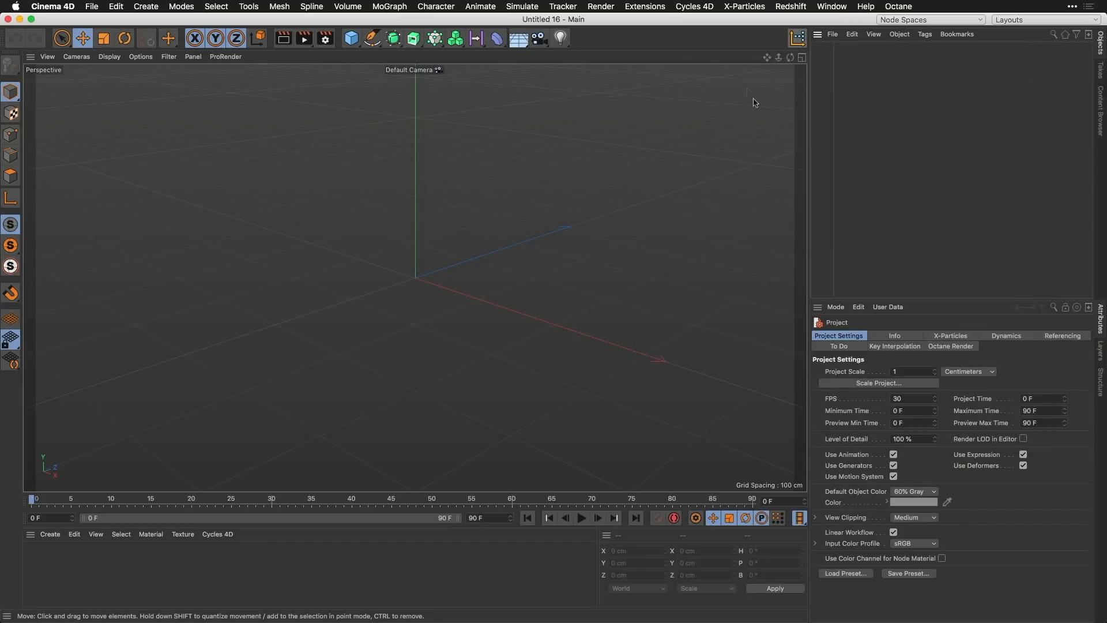
Step: Use the Create XPresso Null+ script to create an XPresso null, a Python null and a User Data null
left_click(798, 38)
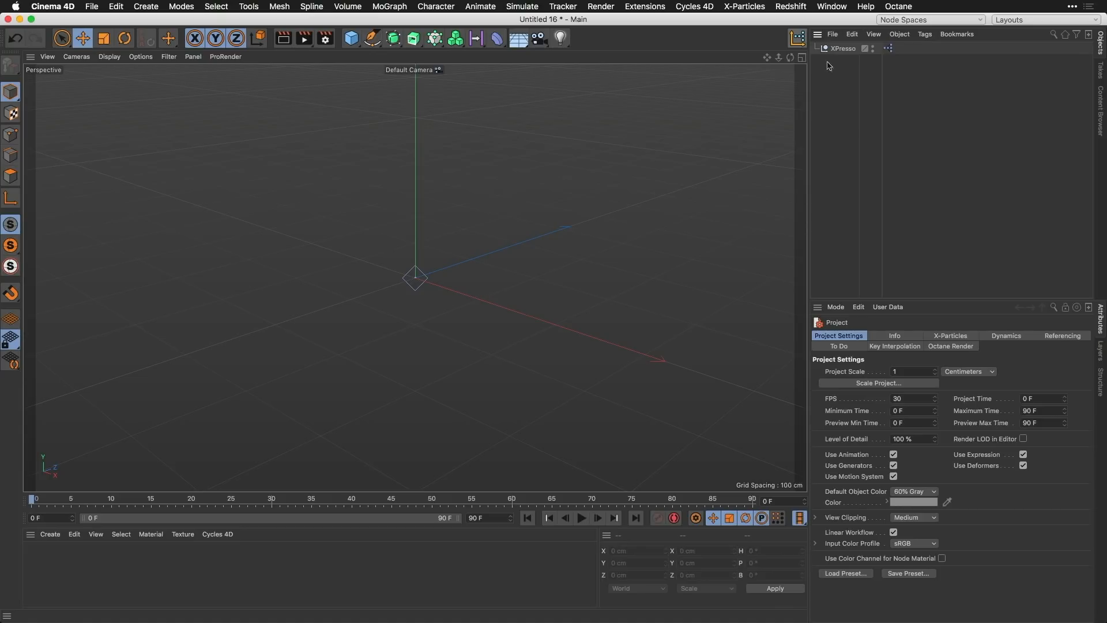
left_click(801, 45)
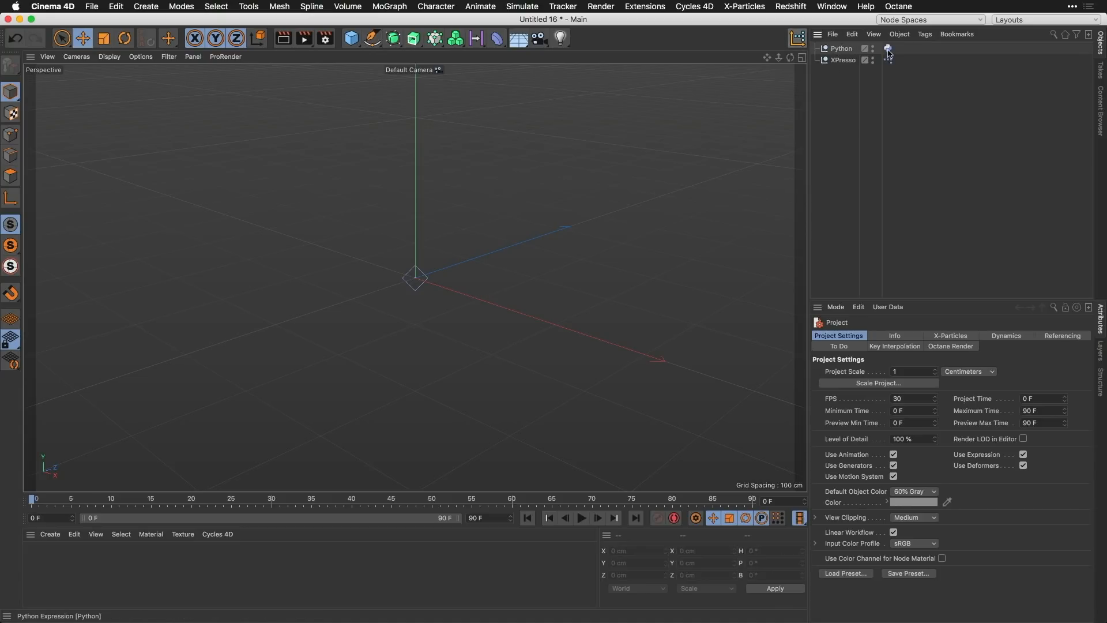
left_click(799, 40)
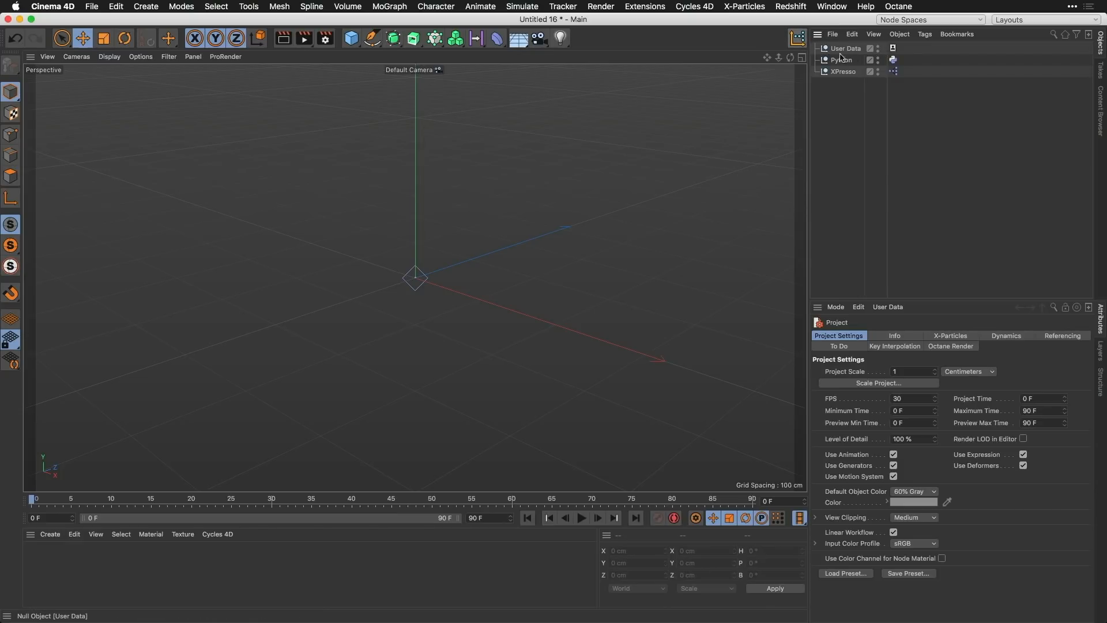
Step: Create two divider nulls with the Create XPresso Null+ script, naming them Lights and Cameras
left_click(798, 38)
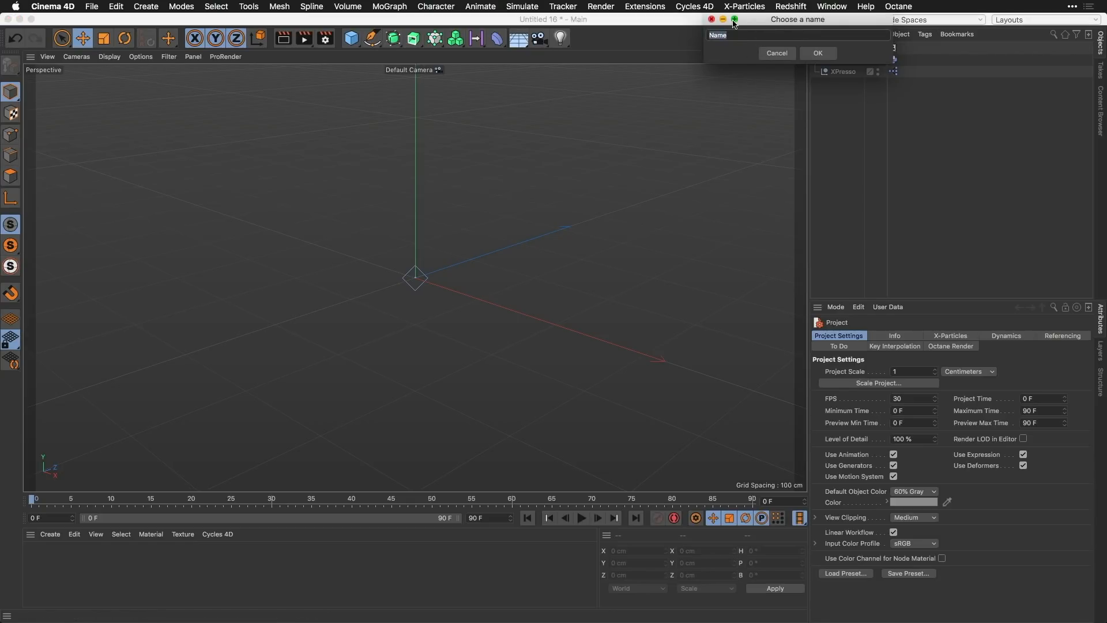
type("Lights")
key("Return")
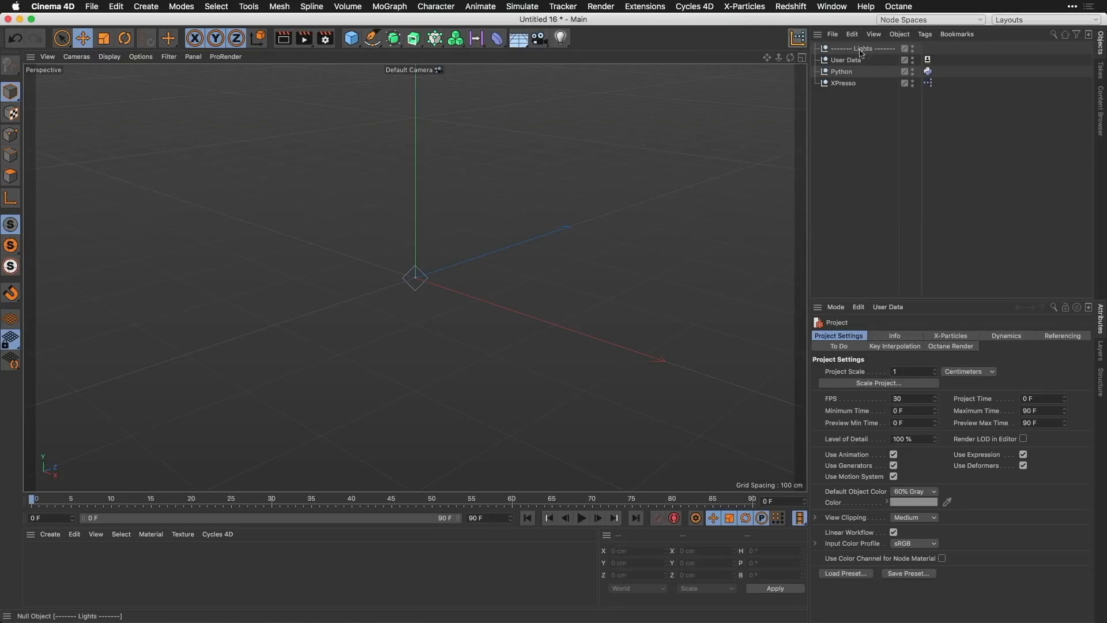
left_click(798, 39)
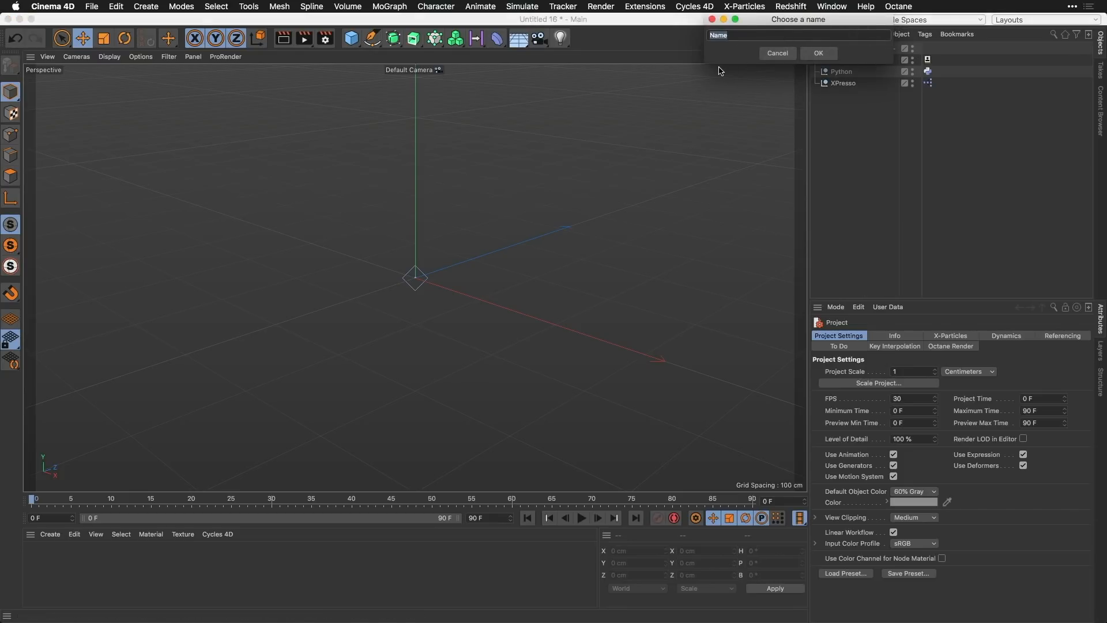
type("Cameras")
key("Return")
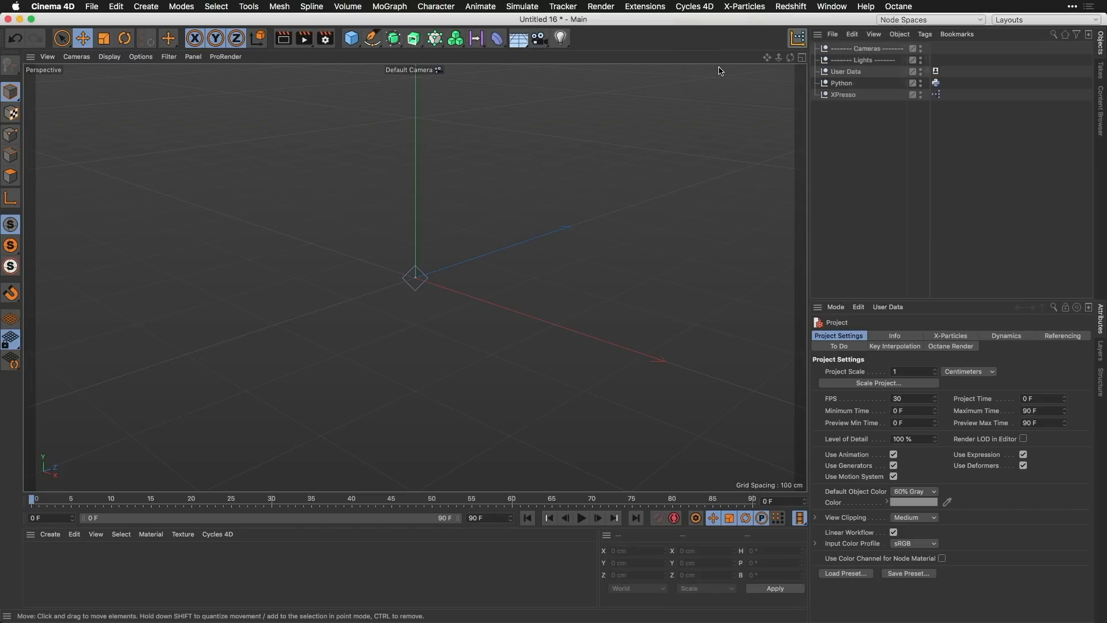
Step: Create a divider null with an empty name and place it between the Cameras and Lights dividers
left_click(799, 39)
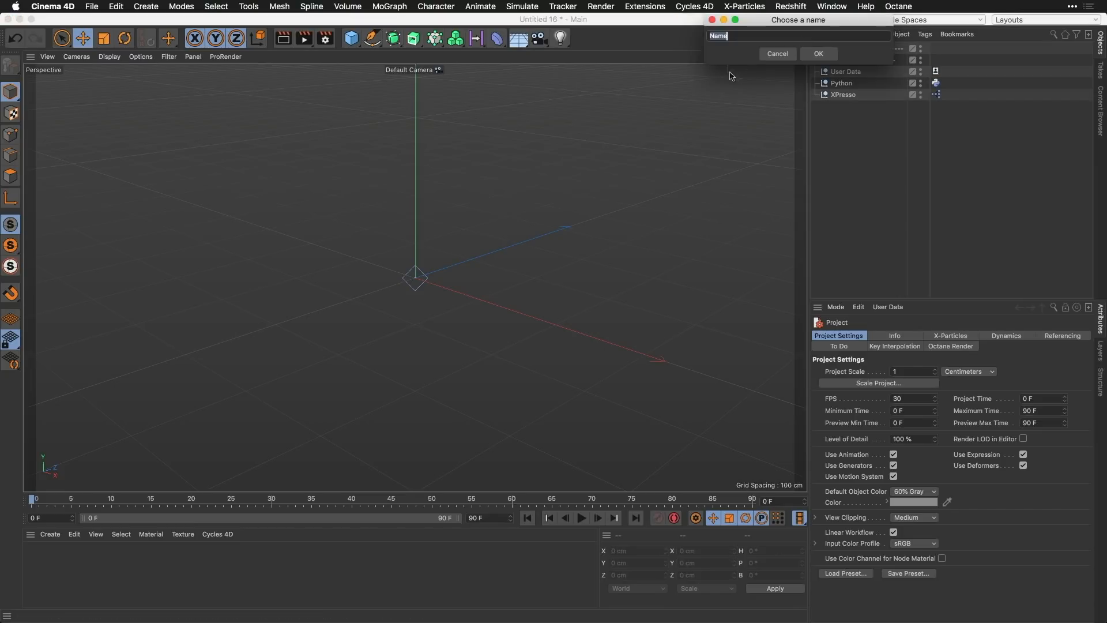
key("BackSpace")
left_click(823, 54)
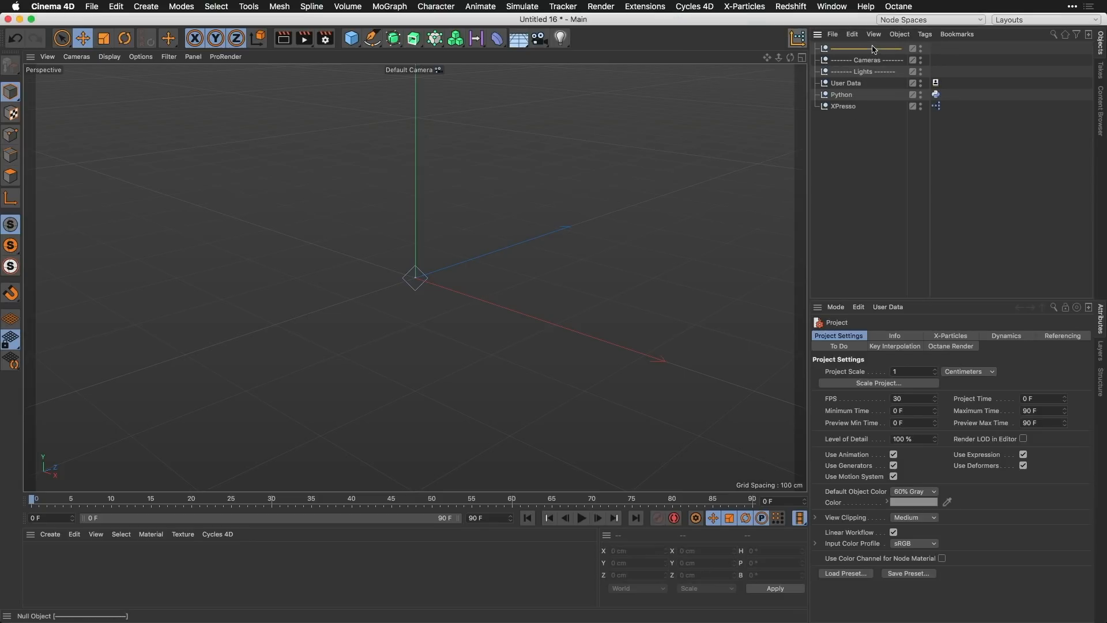
mouse_move(874, 49)
left_mouse_down()
mouse_move(885, 66)
mouse_move(867, 67)
left_mouse_up()
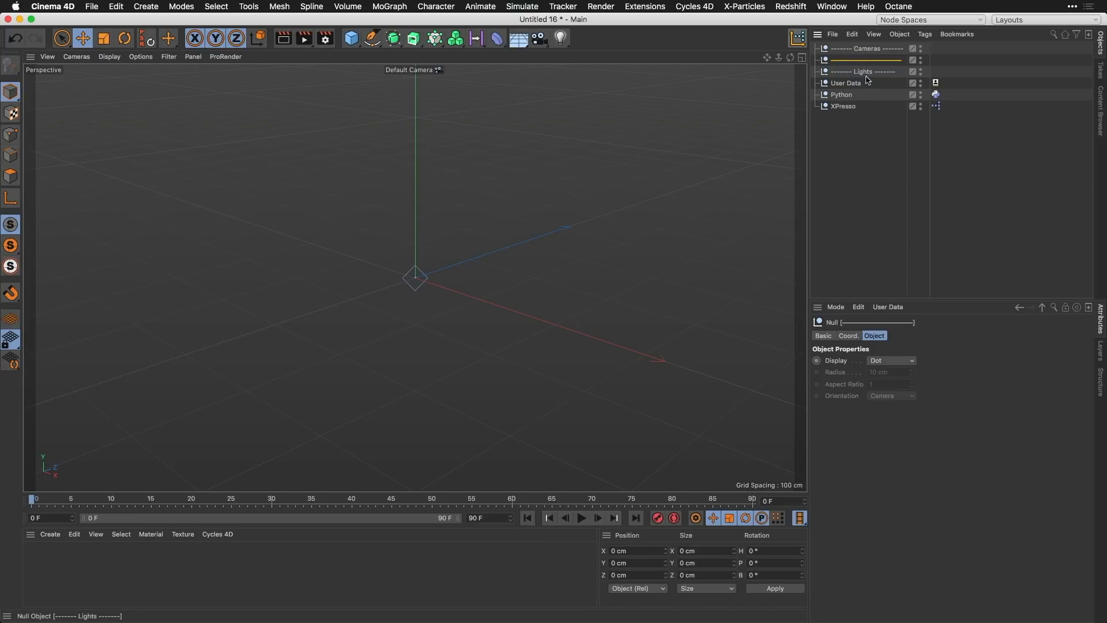
left_click(859, 129)
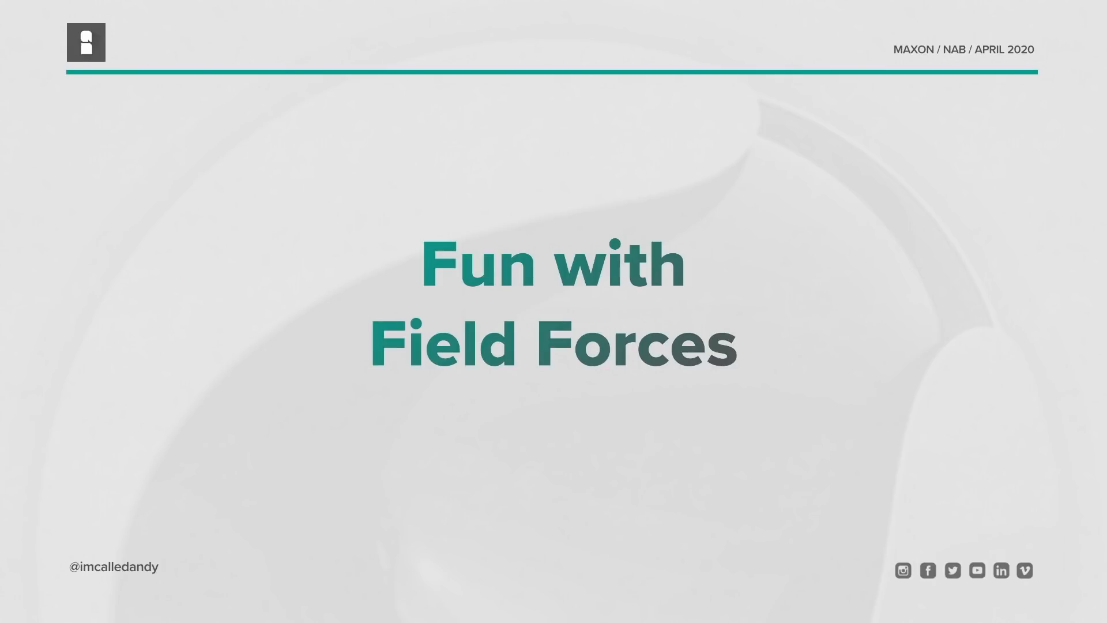
key("Right")
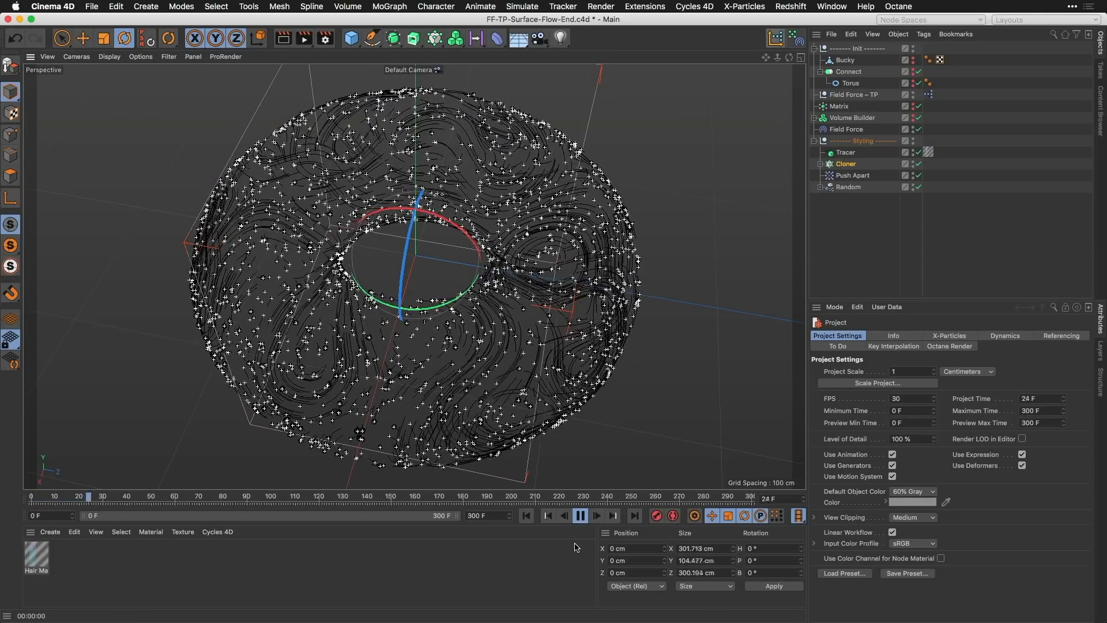
Step: Stop the surface flow playback and switch to the empty Untitled 3 project
left_click(580, 518)
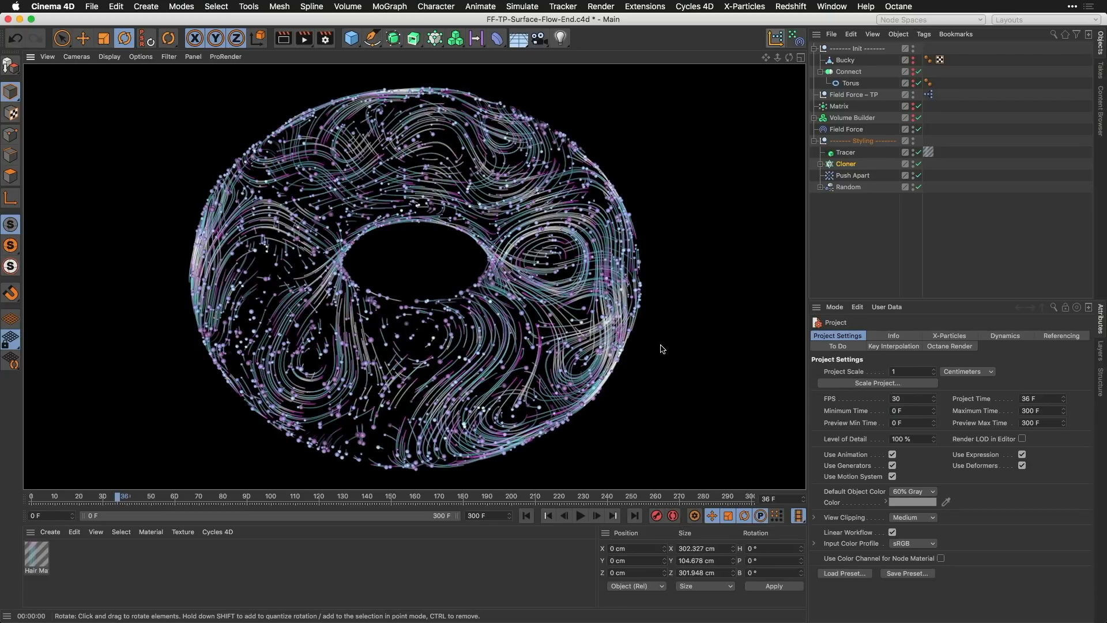
key("v")
mouse_move(661, 376)
left_click(662, 416)
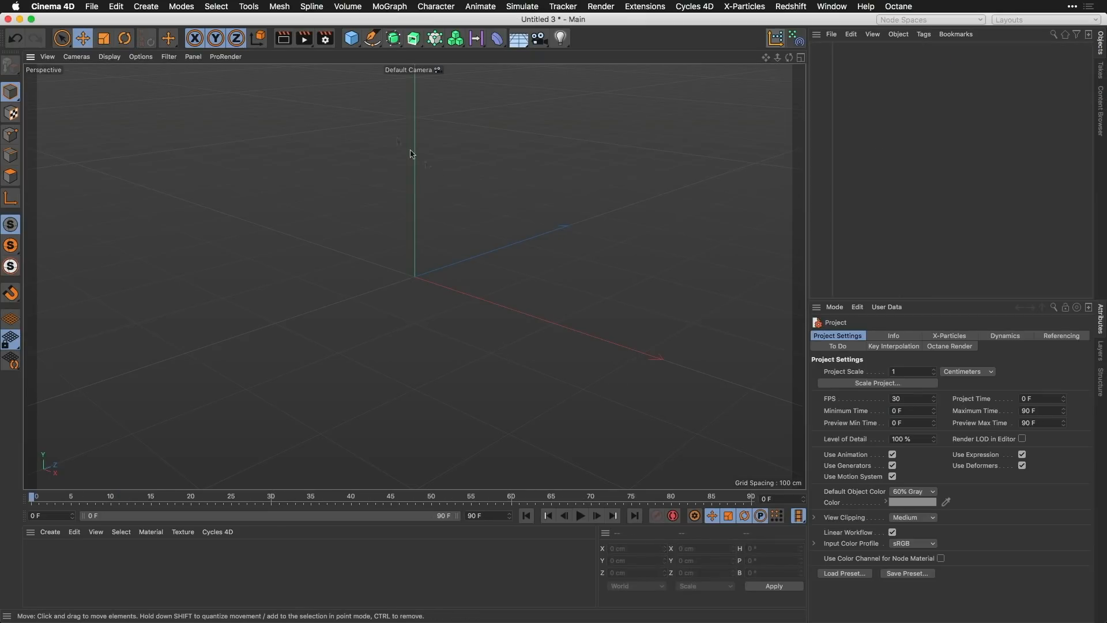
Step: Add a MoGraph Matrix object and set it to generate Thinking Particles
left_click(435, 43)
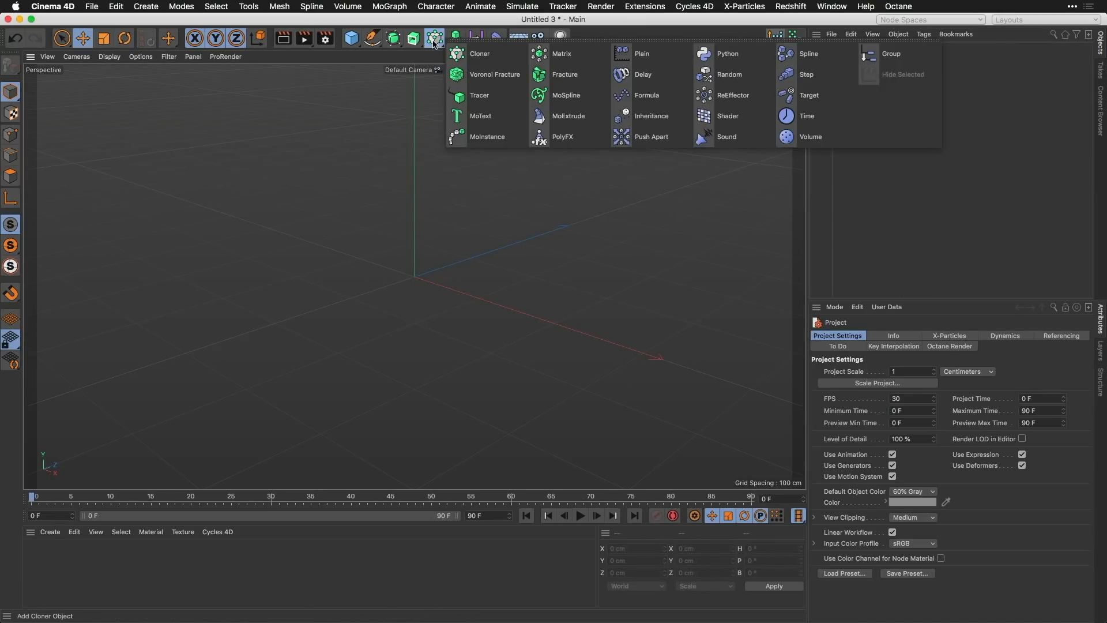
left_click(559, 54)
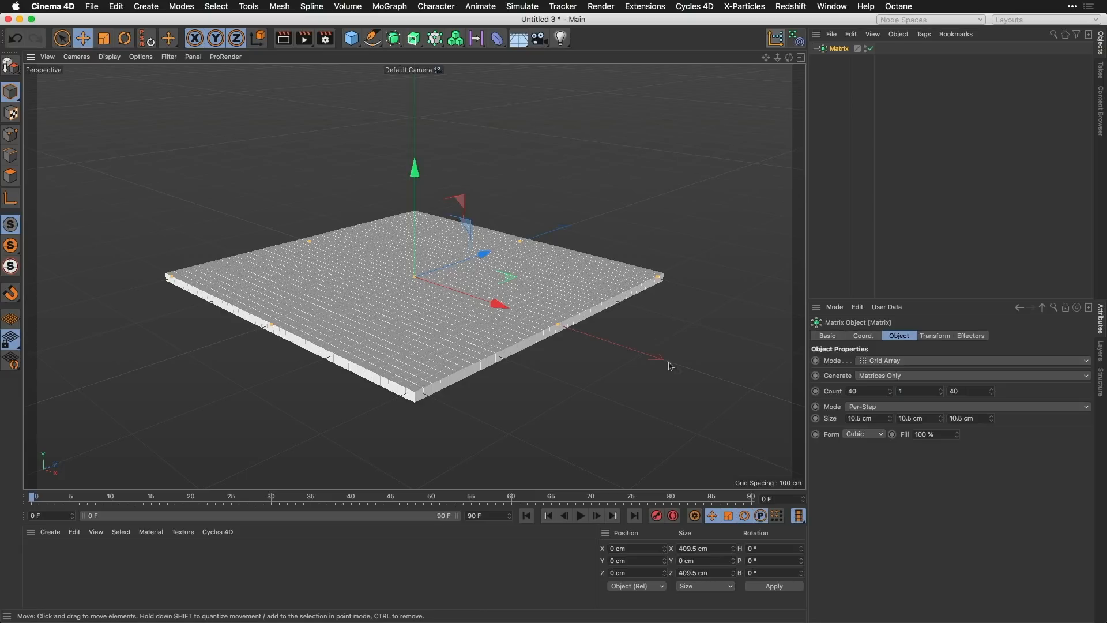
left_click(895, 376)
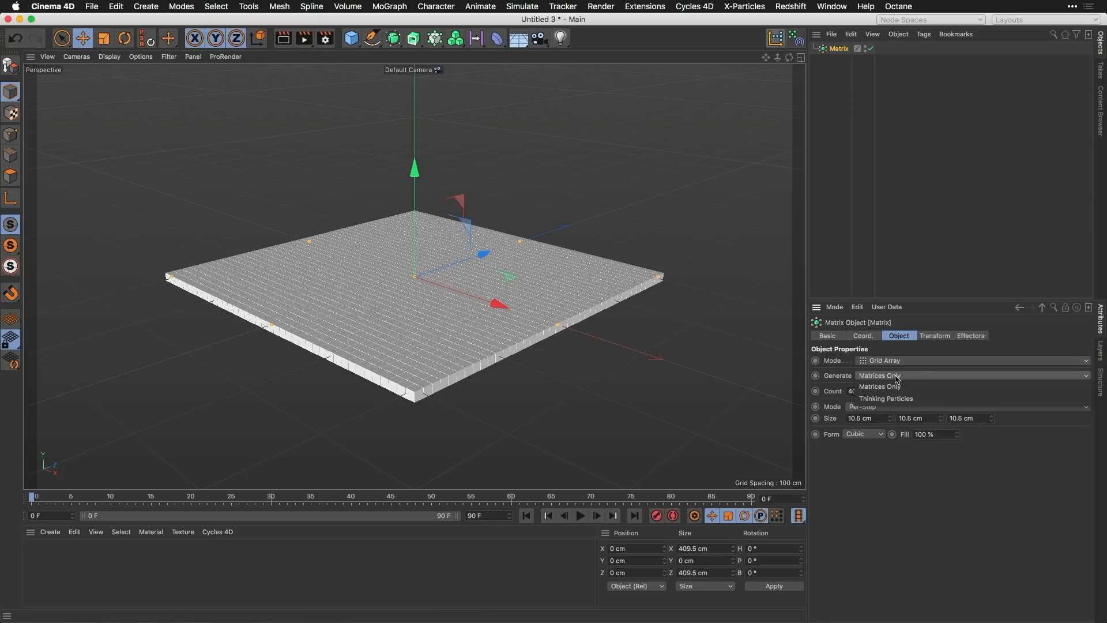
left_click(918, 400)
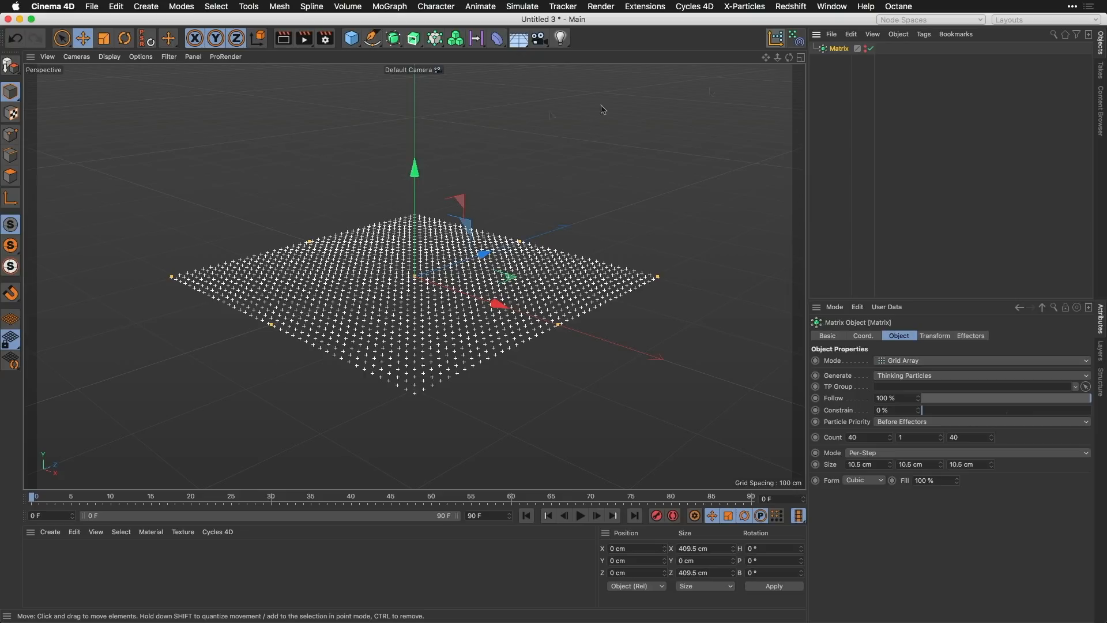
Step: Create an XPresso null with the custom script and open its XPresso tag for editing
left_click(775, 38)
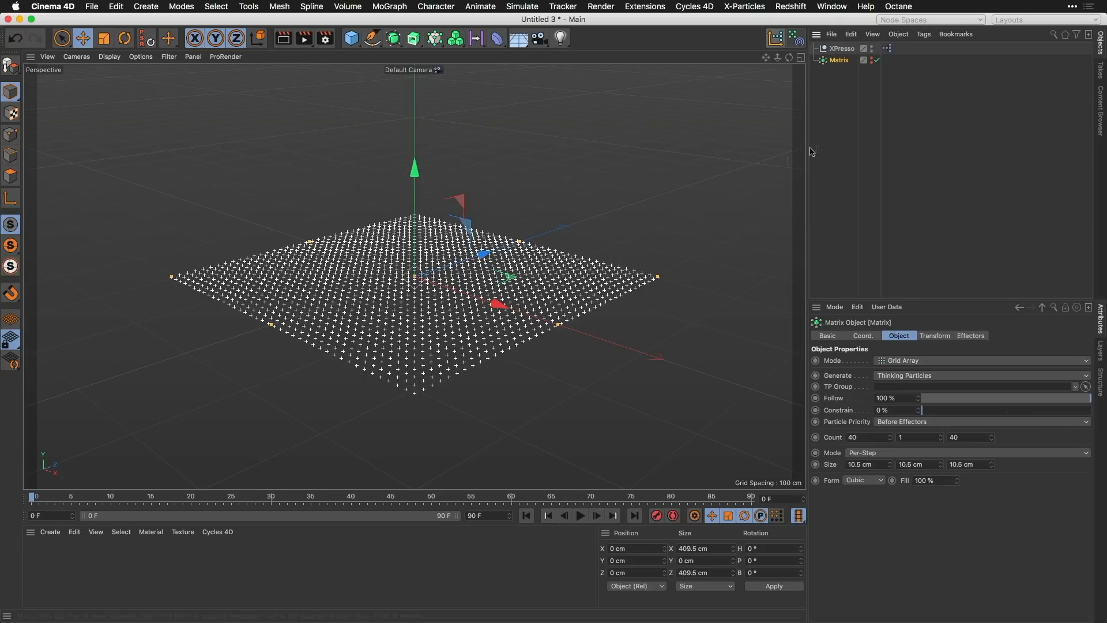
left_click(887, 49)
double_click(888, 49)
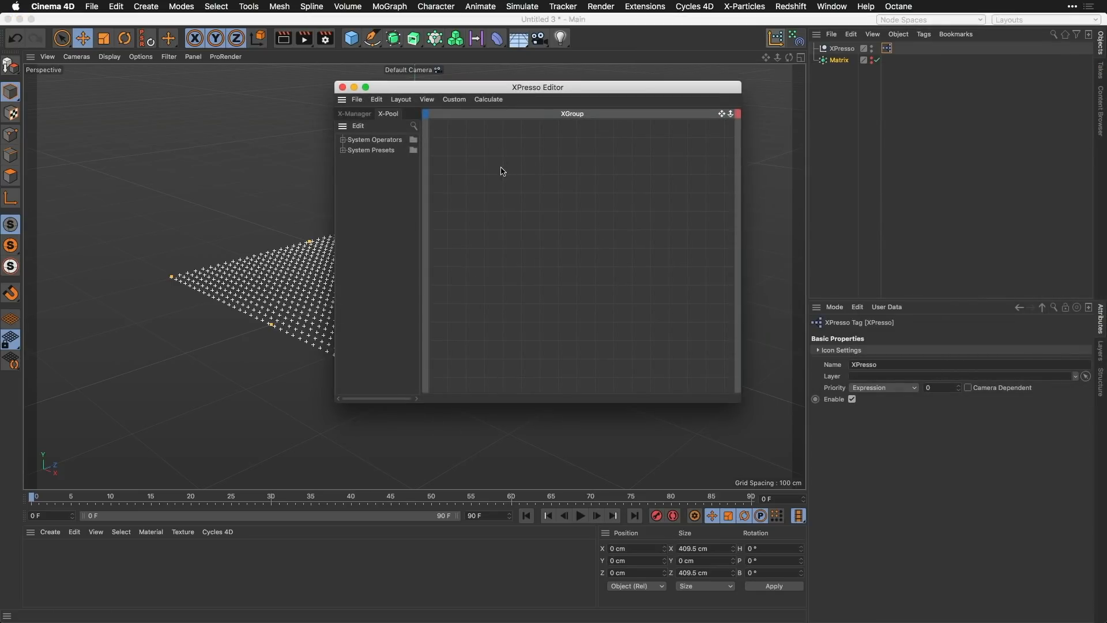
Step: Add a Thinking Particles P Pass node to the XPresso graph
right_click(475, 164)
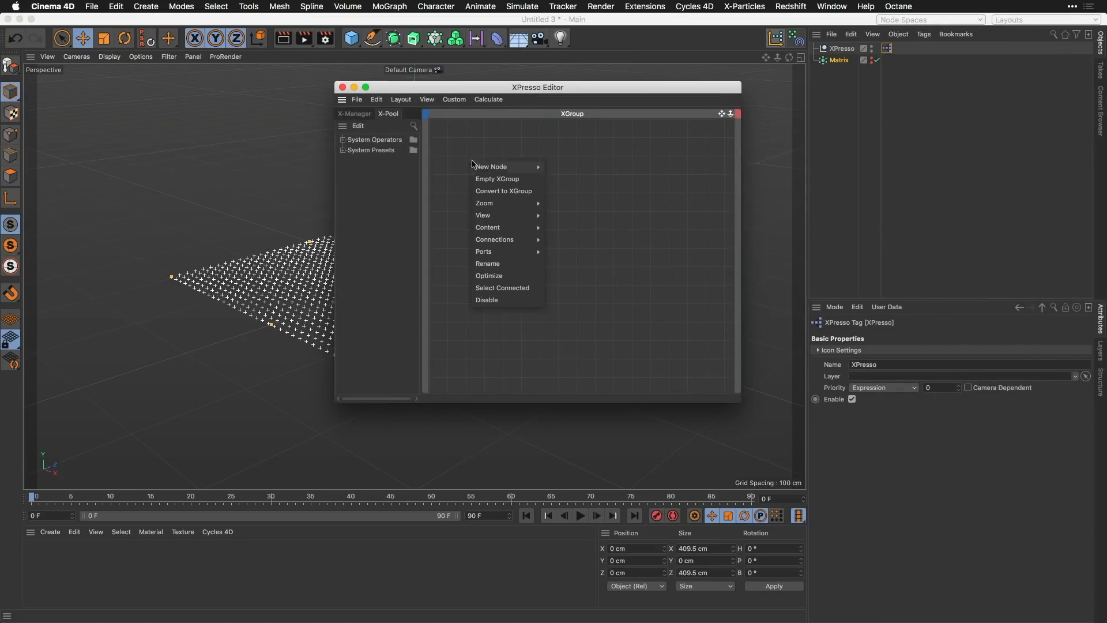
mouse_move(499, 168)
mouse_move(568, 173)
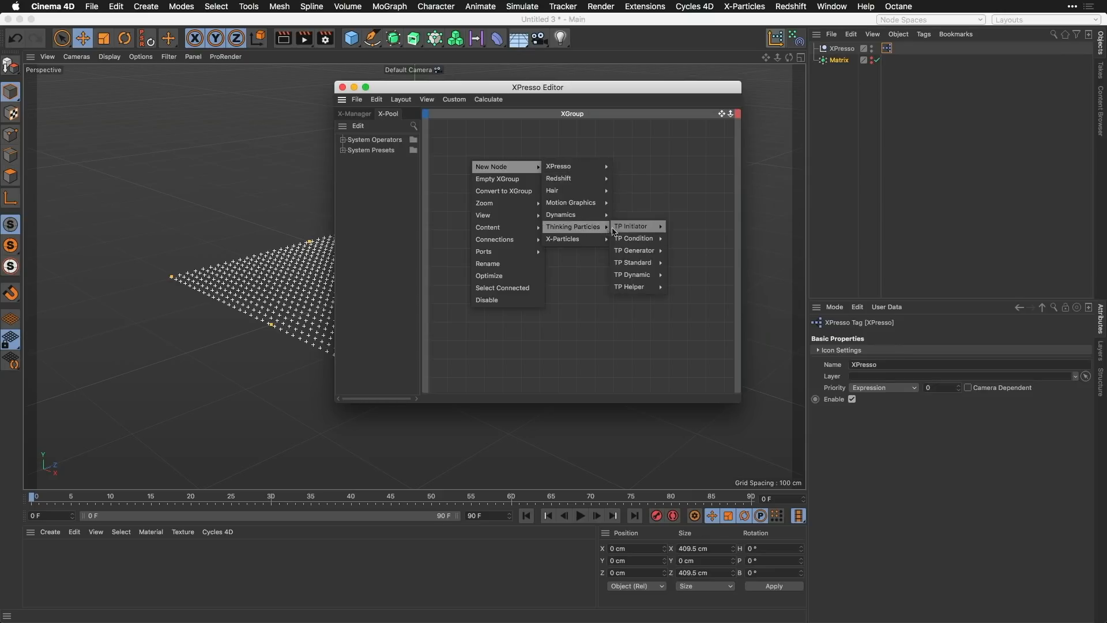
mouse_move(636, 231)
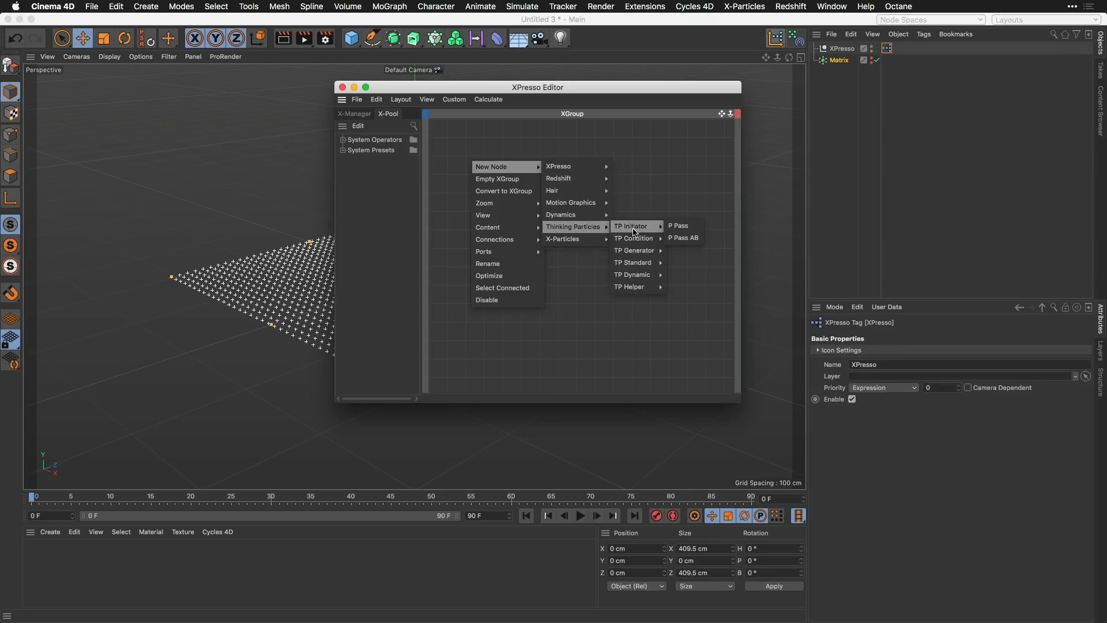
left_click(690, 228)
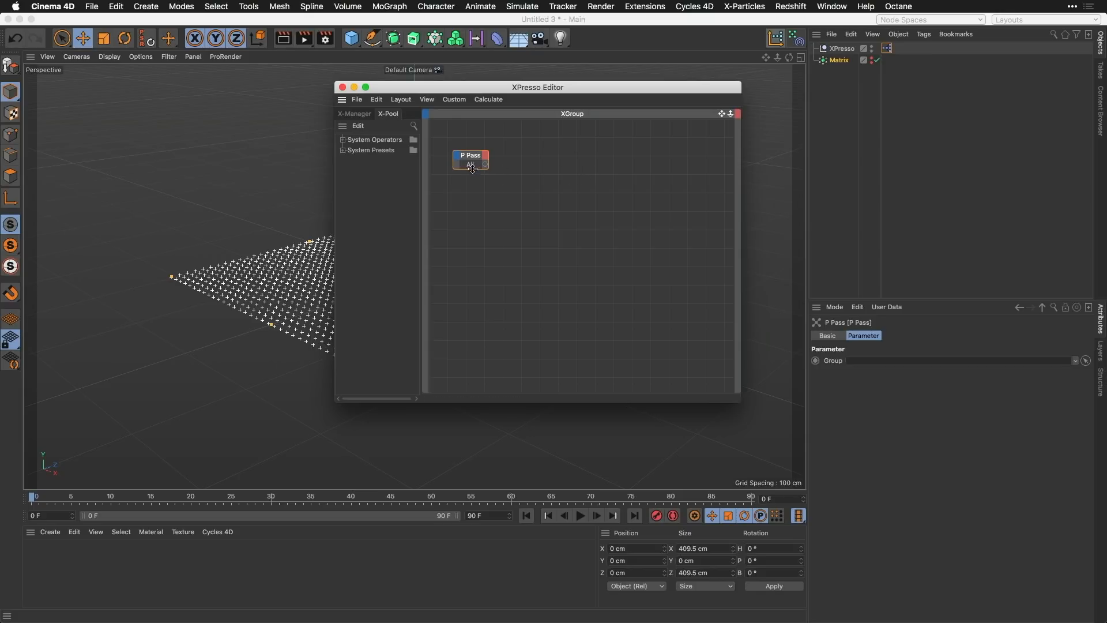
Step: Add a Thinking Particles PForceObject node beside the P Pass node
right_click(552, 165)
mouse_move(576, 168)
mouse_move(656, 172)
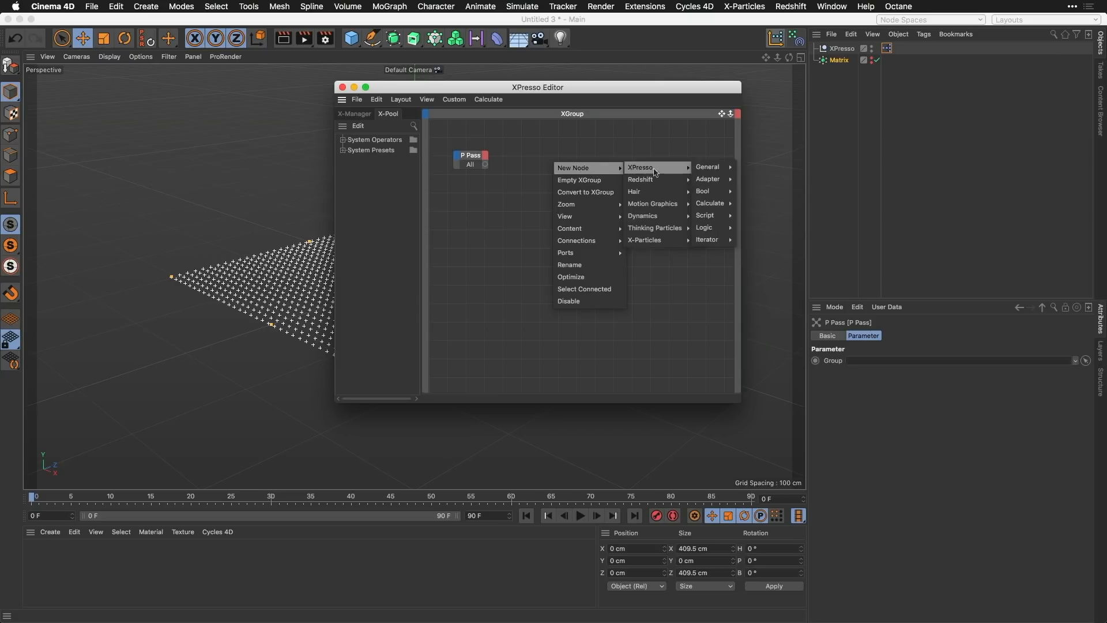
mouse_move(672, 229)
mouse_move(729, 276)
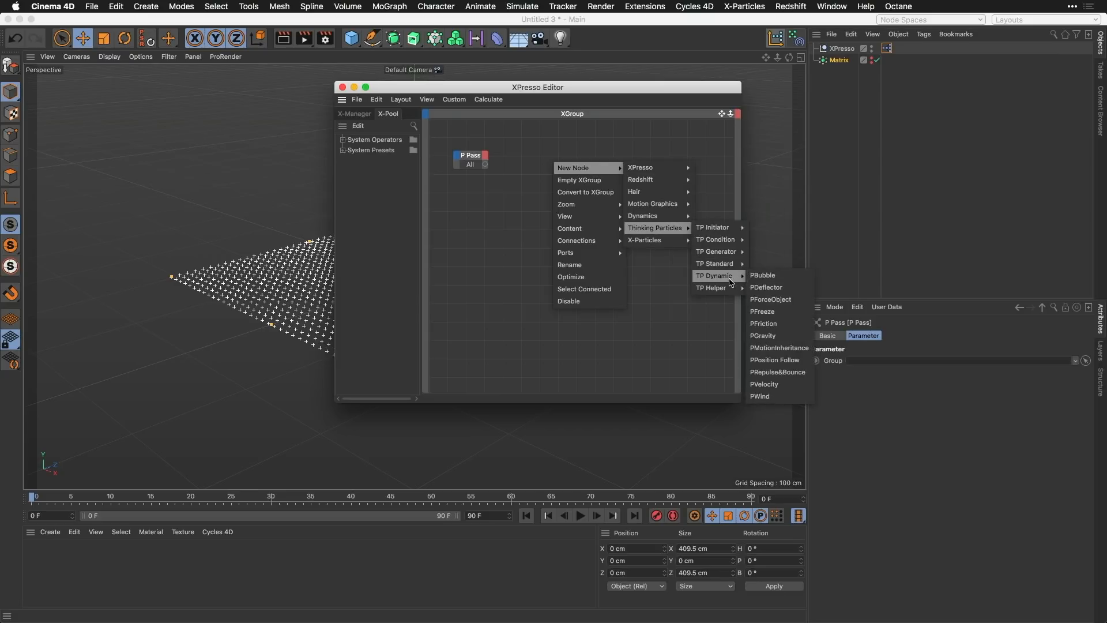
left_click(791, 300)
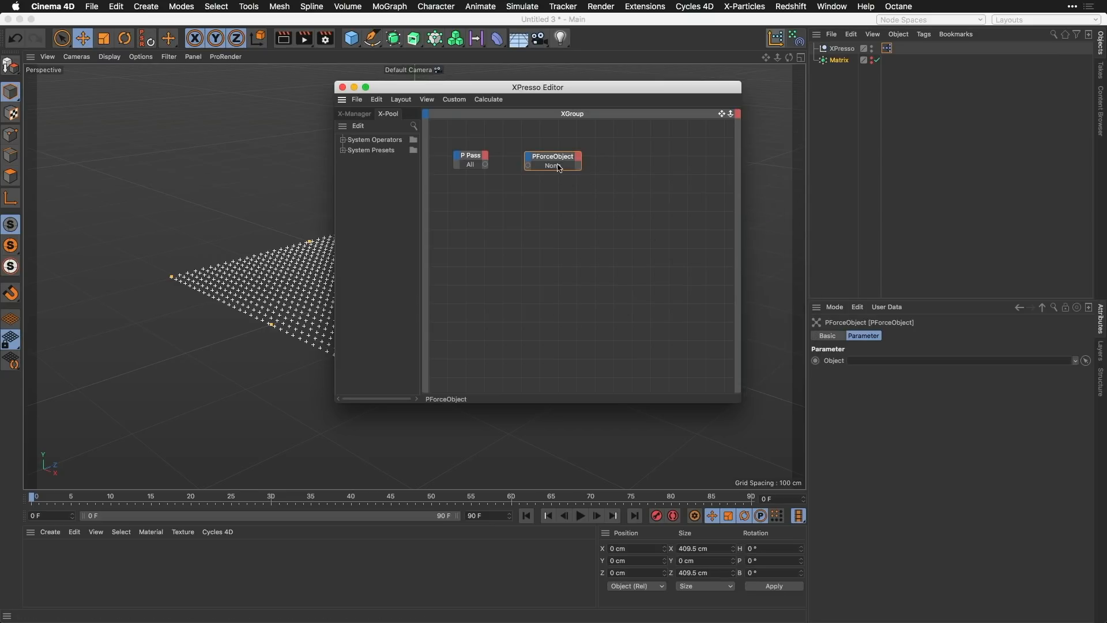
Step: Add a Field Force object to the scene
left_click(526, 6)
mouse_move(585, 100)
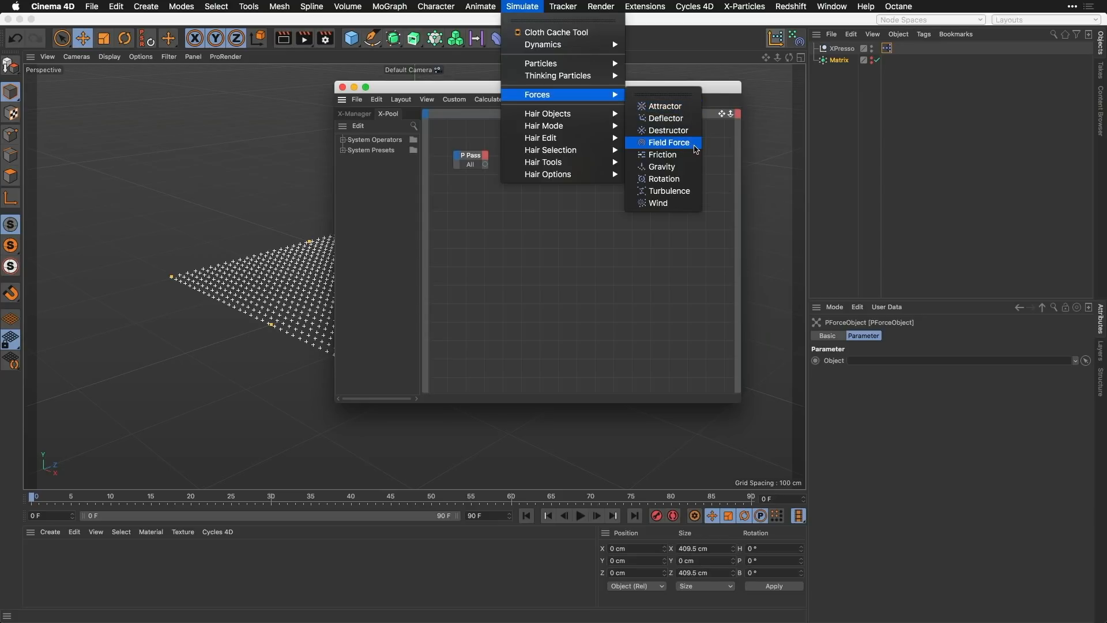
left_click(695, 147)
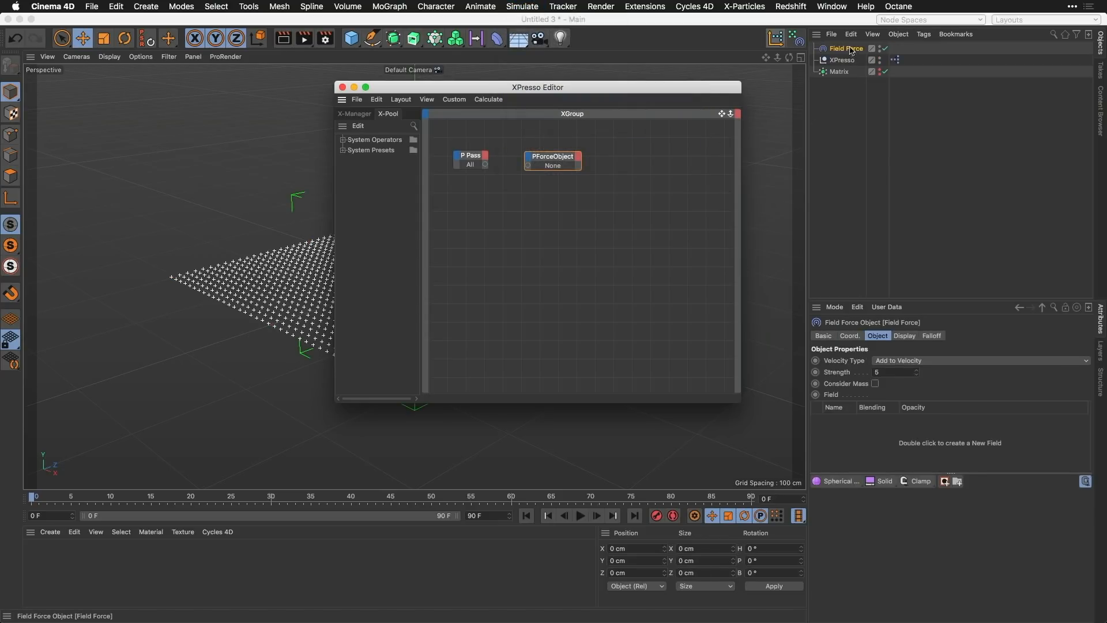
Step: Assign the Field Force to the PForceObject node, connect the P Pass output to it and close the XPresso Editor
left_click_drag(852, 51, 555, 168)
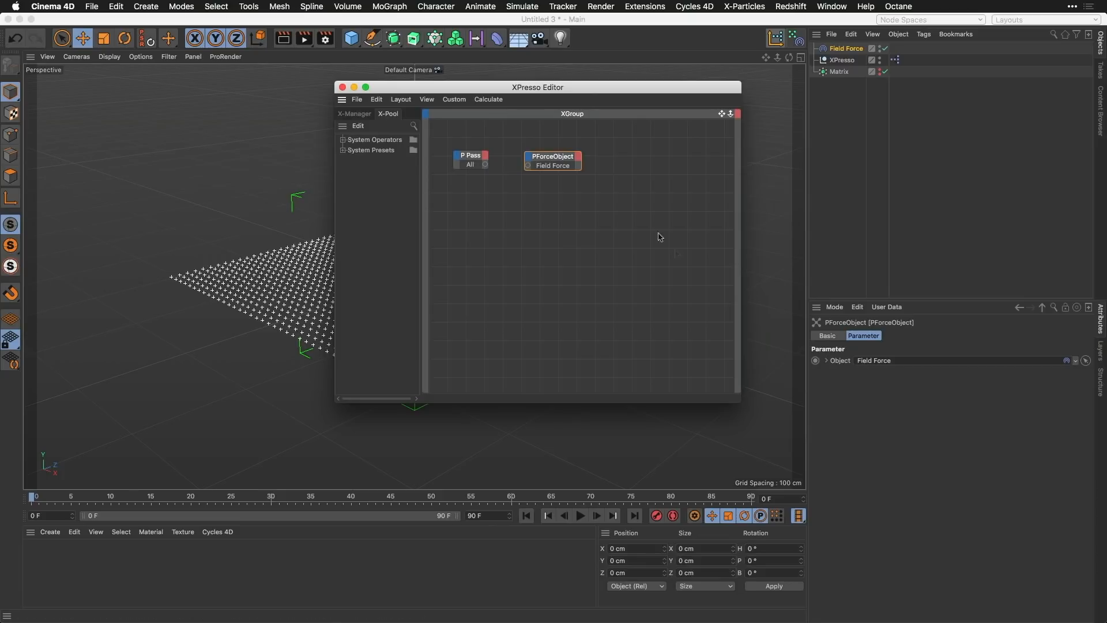
left_click_drag(489, 166, 529, 166)
left_click(342, 87)
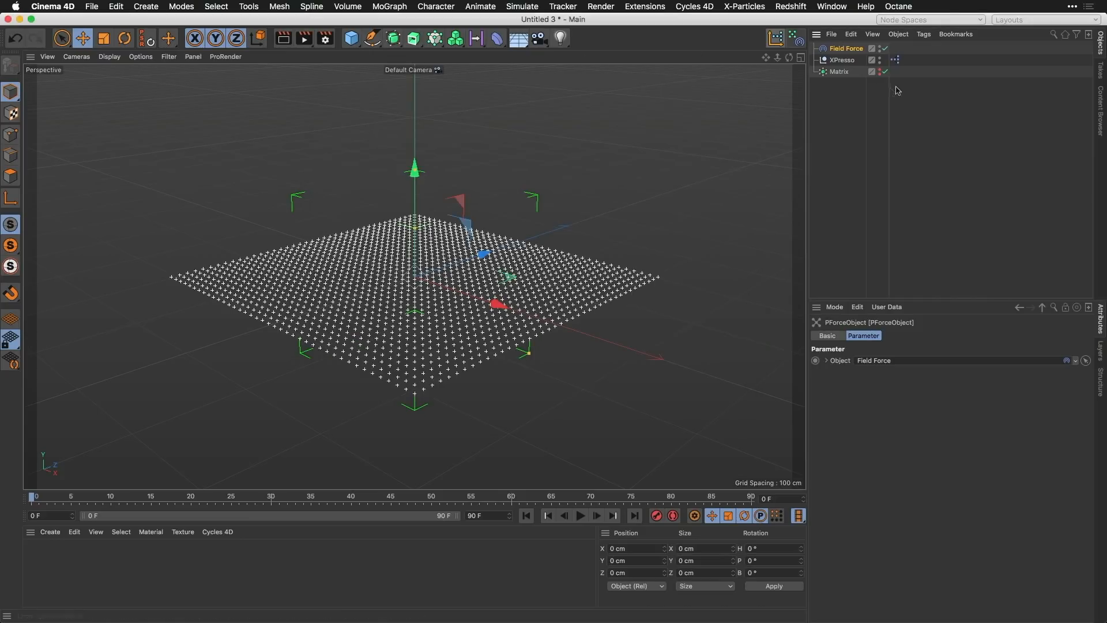
Step: Place the Field Force below the Matrix in the hierarchy and add a Spherical Field to it
left_click_drag(846, 49, 843, 77)
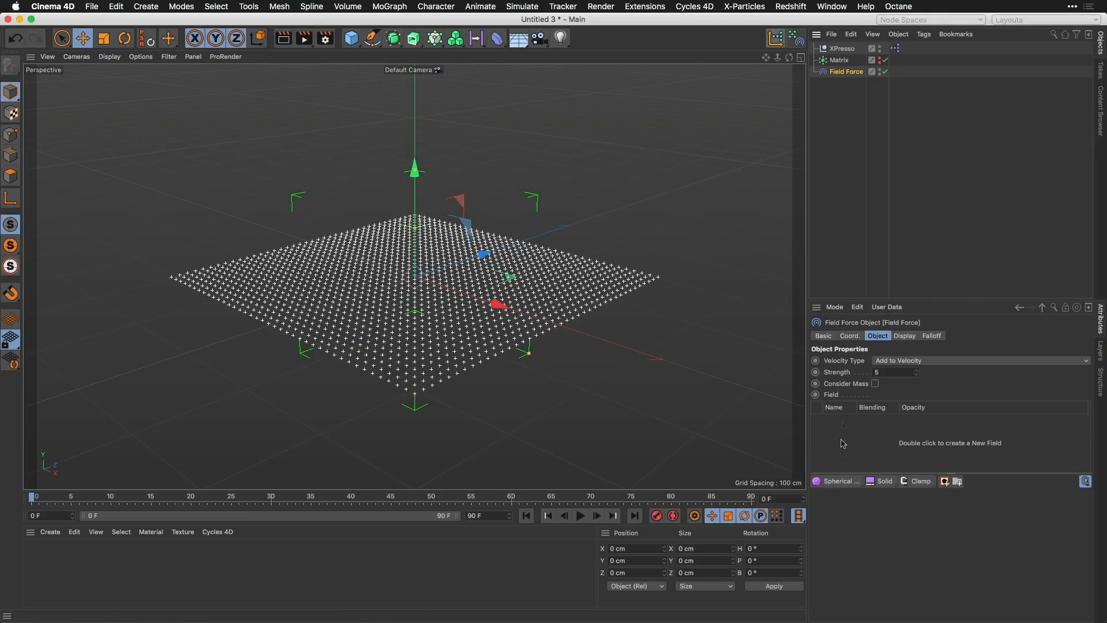
left_click(839, 482)
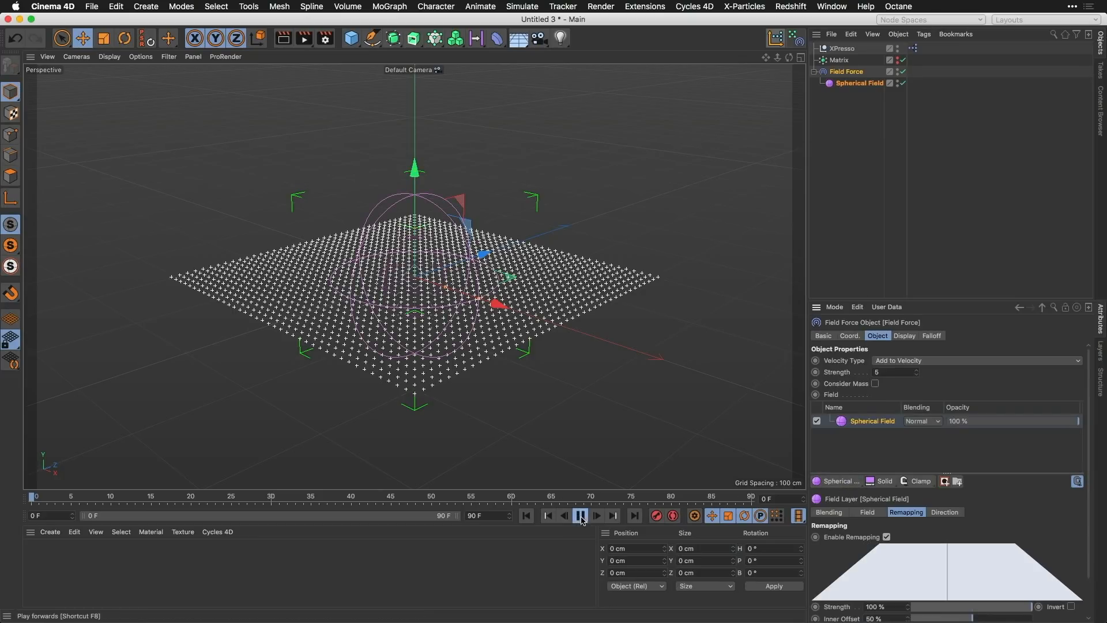
Step: Play the particle simulation while raising the Spherical Field about 43 cm in Y, and return the stopped playback to the first frame
left_click(580, 515)
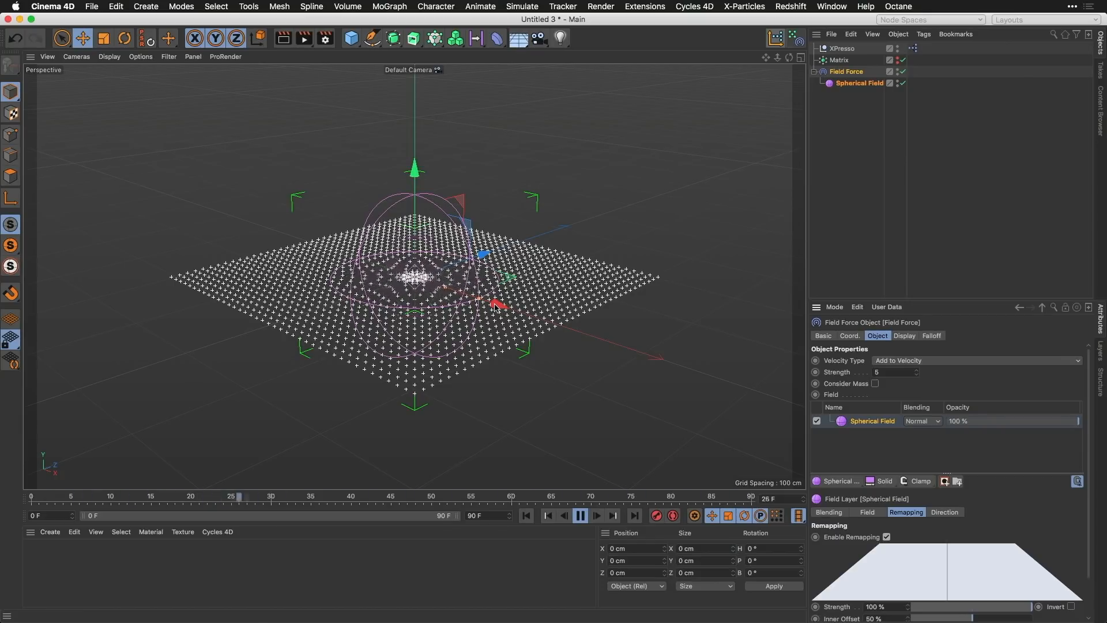
left_click_drag(416, 173, 426, 149)
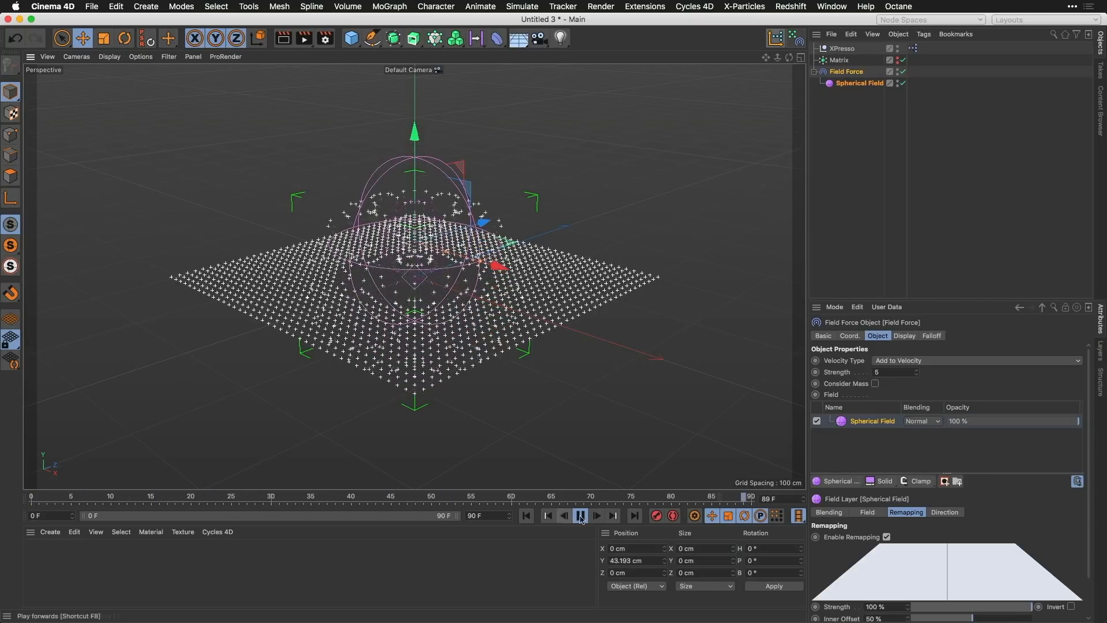
left_click(581, 515)
left_click(527, 516)
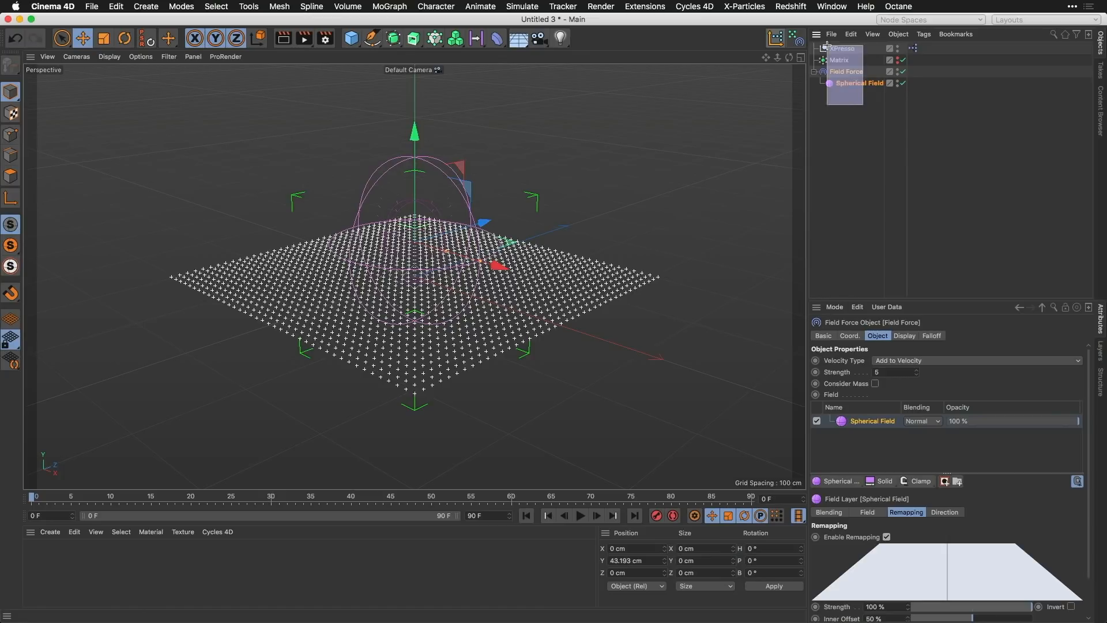
left_click(839, 120)
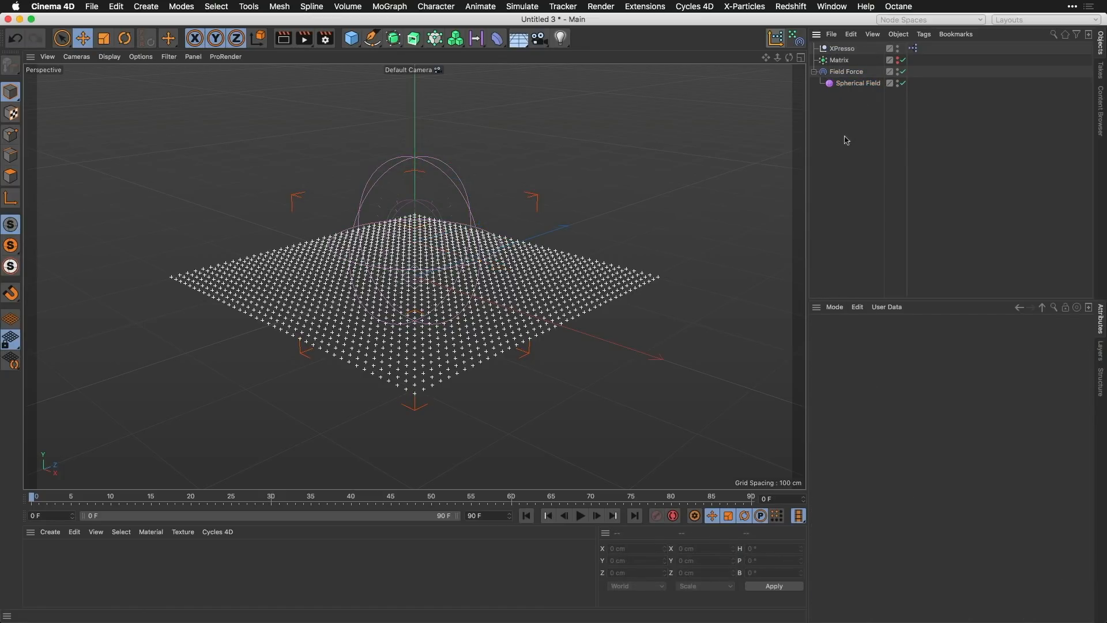
Step: Start a new project and generate the Field Force – TP setup with the custom script that prepares Thinking Particles
key("super+n")
left_click_drag(832, 109, 883, 118)
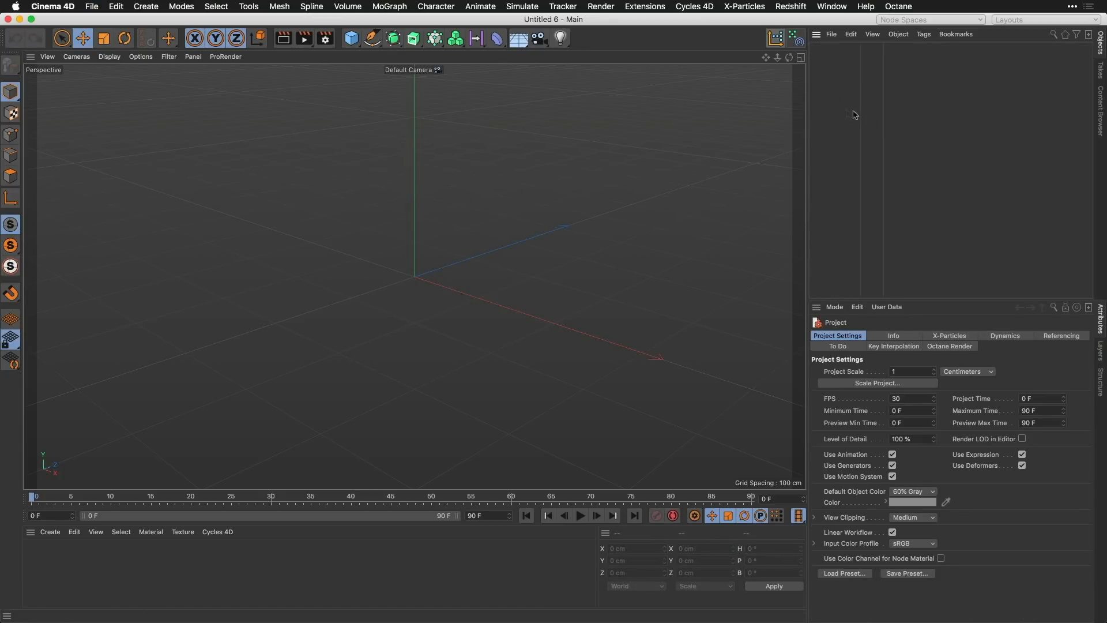
left_click(796, 39)
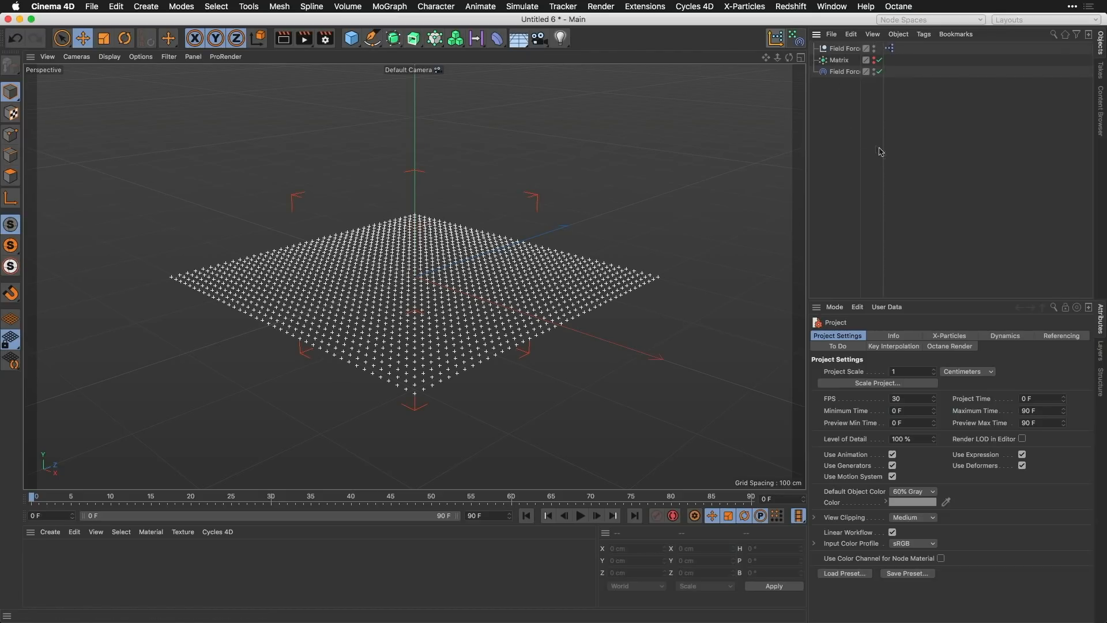
left_click_drag(883, 158, 917, 157)
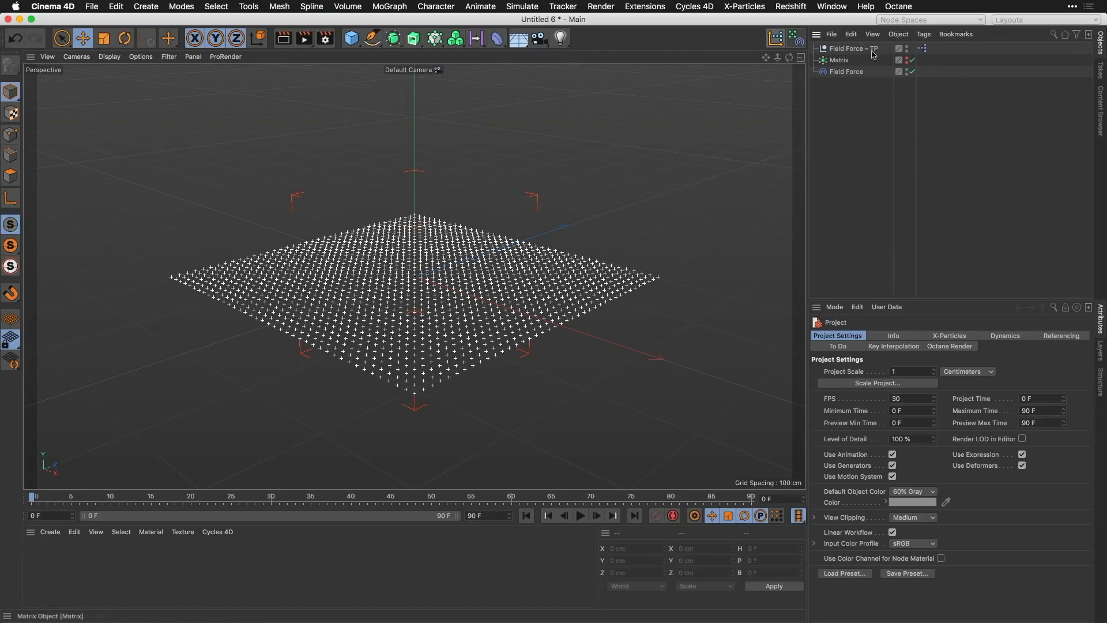
left_click(839, 61)
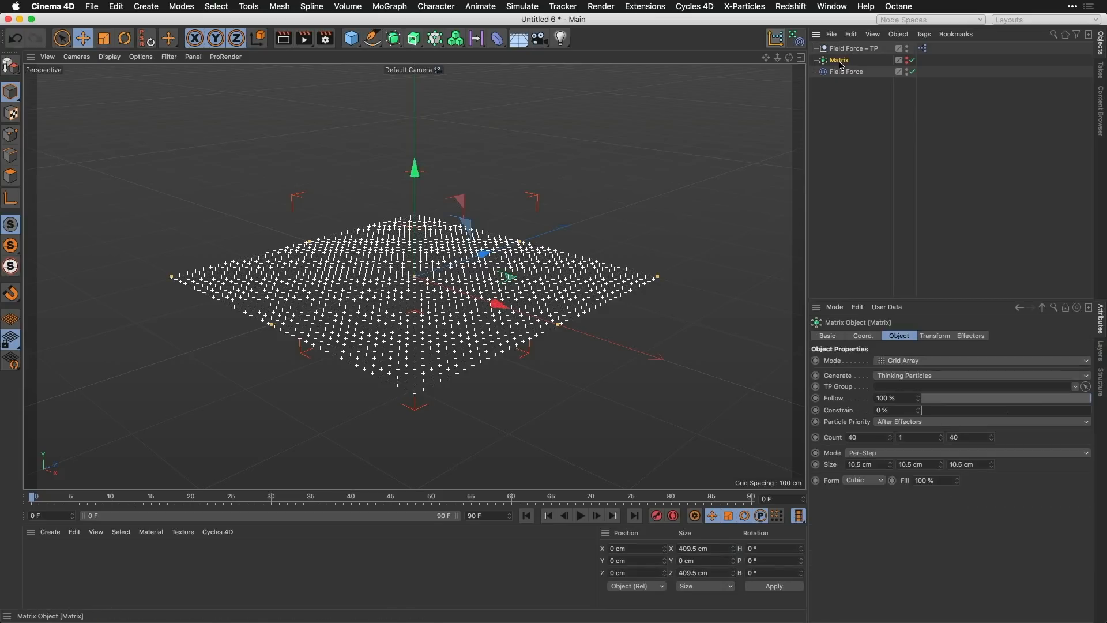
left_click(835, 92)
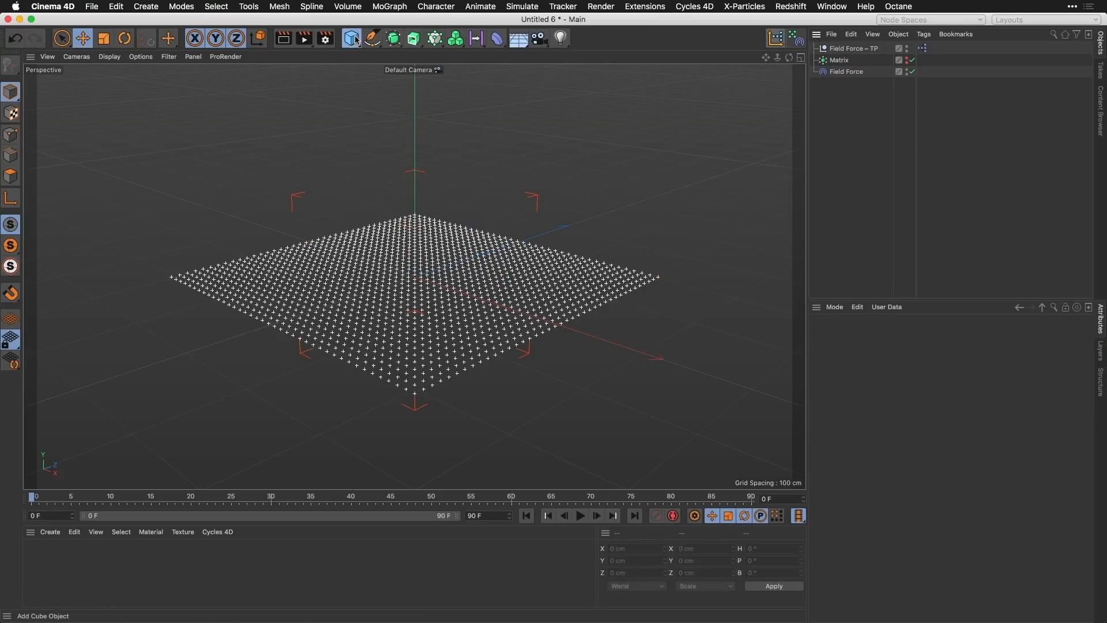
Step: Add a Torus and place it below the Field Force in the hierarchy
left_click_drag(353, 40, 382, 94)
left_click_drag(841, 49, 844, 90)
Step: Set the Matrix to Object mode using the Torus as its object, with a Count of 2000
left_click(841, 60)
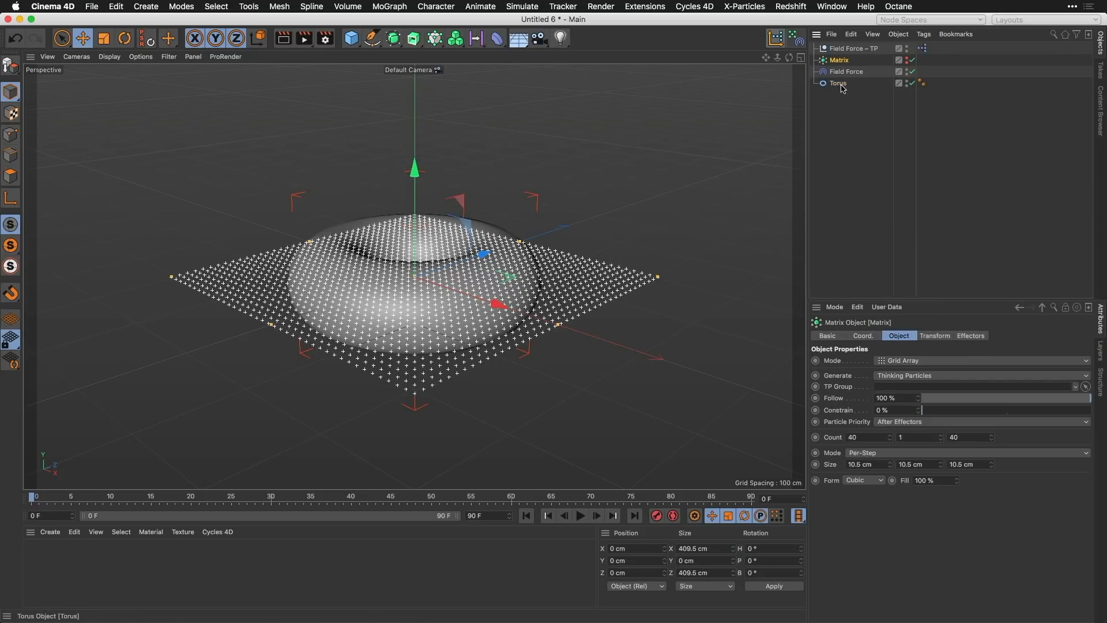
left_click(903, 361)
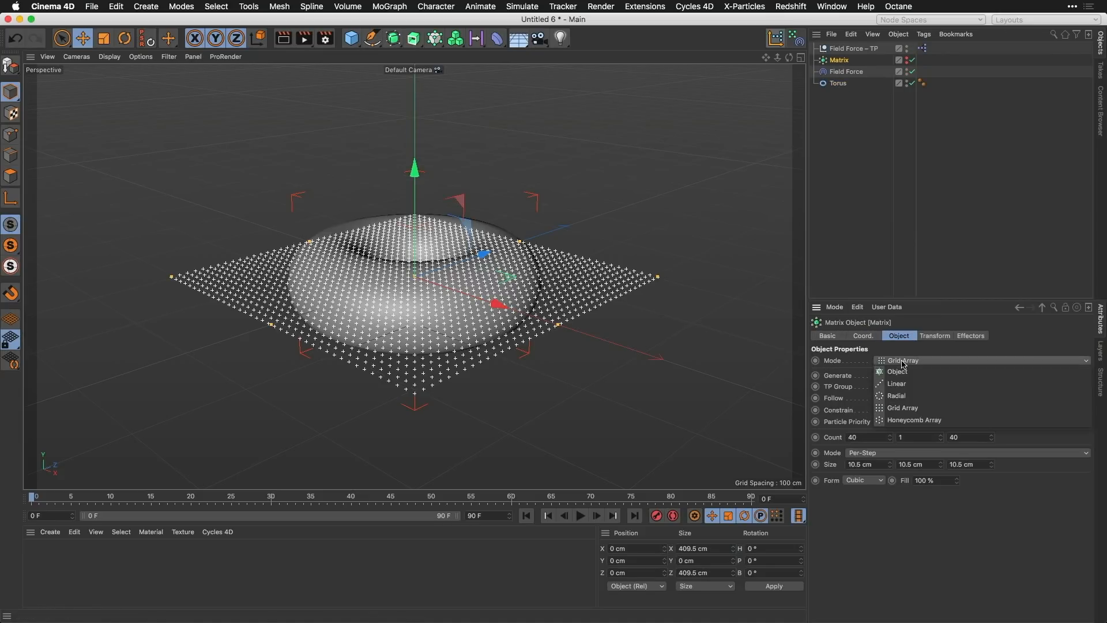
left_click(900, 371)
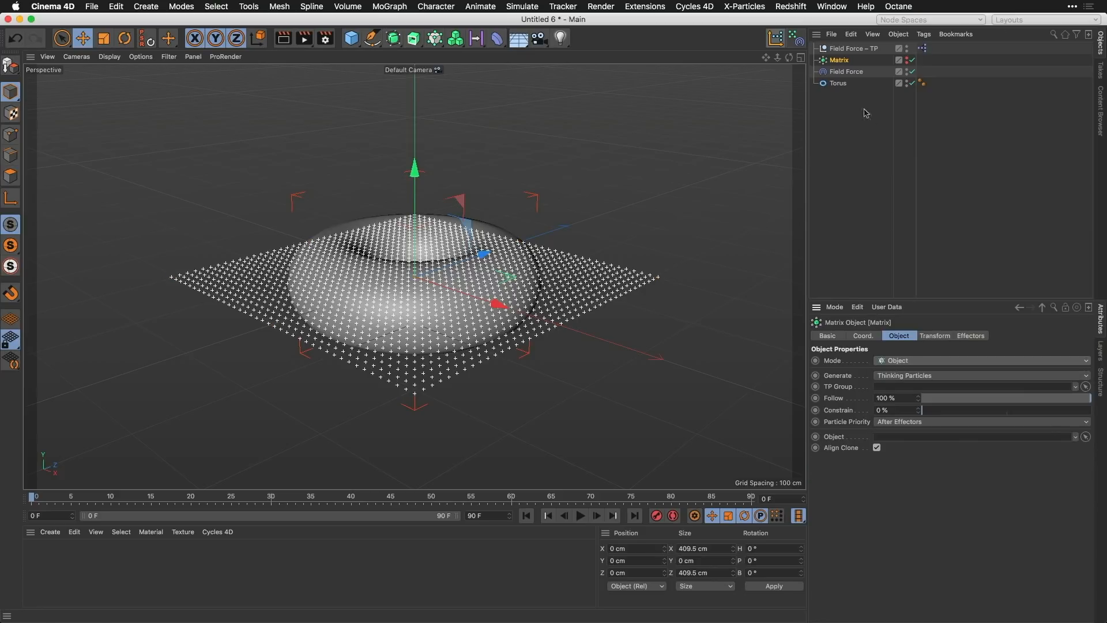
left_click_drag(838, 84, 885, 439)
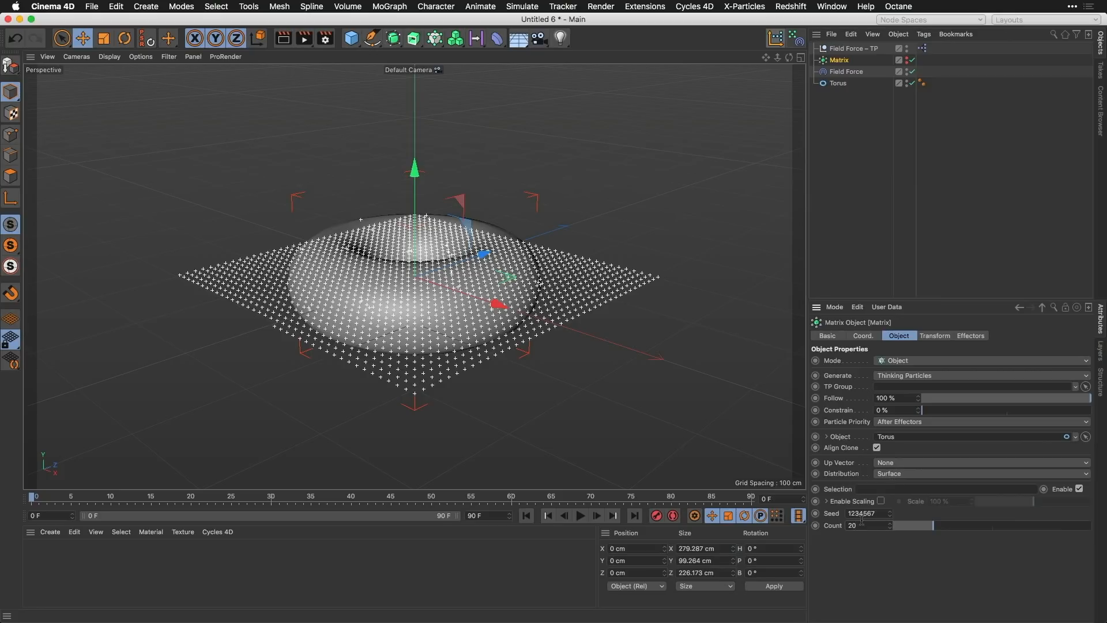
key("Return")
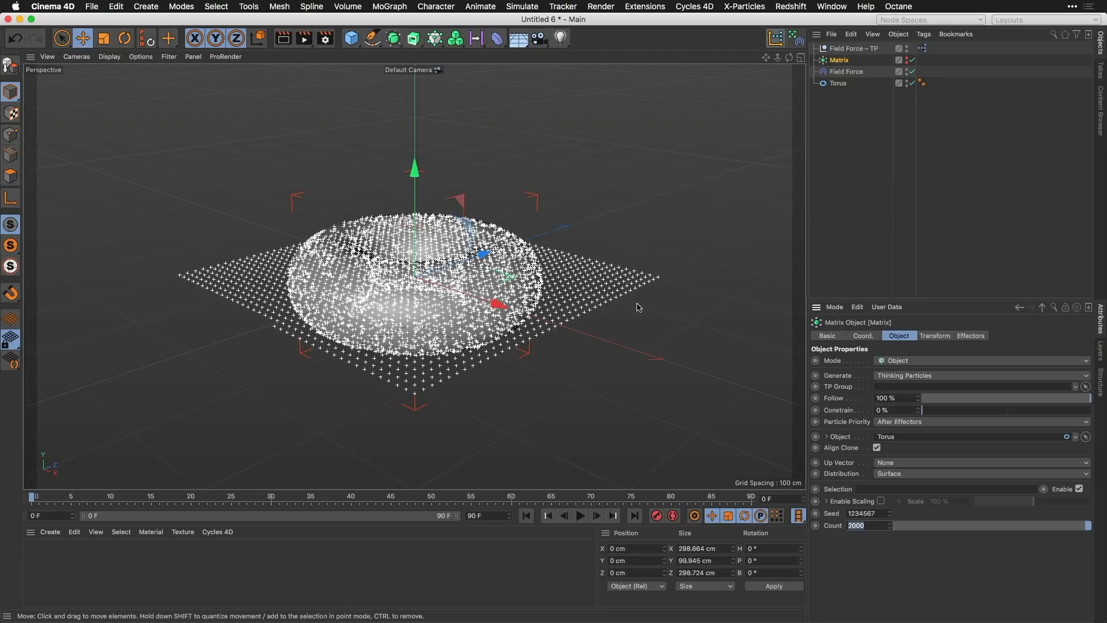
Step: Refresh the particles on the Torus by advancing one frame and returning to the start of the timeline
type("g")
left_click(561, 464)
key("g")
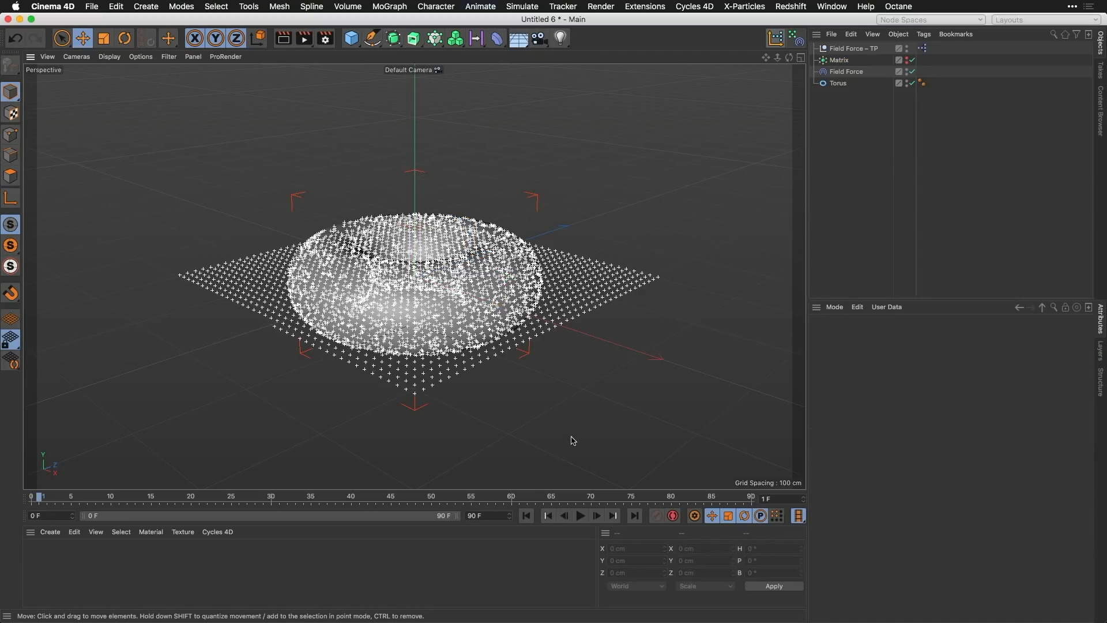
key("shift+f")
left_click_drag(489, 288, 650, 166, "alt")
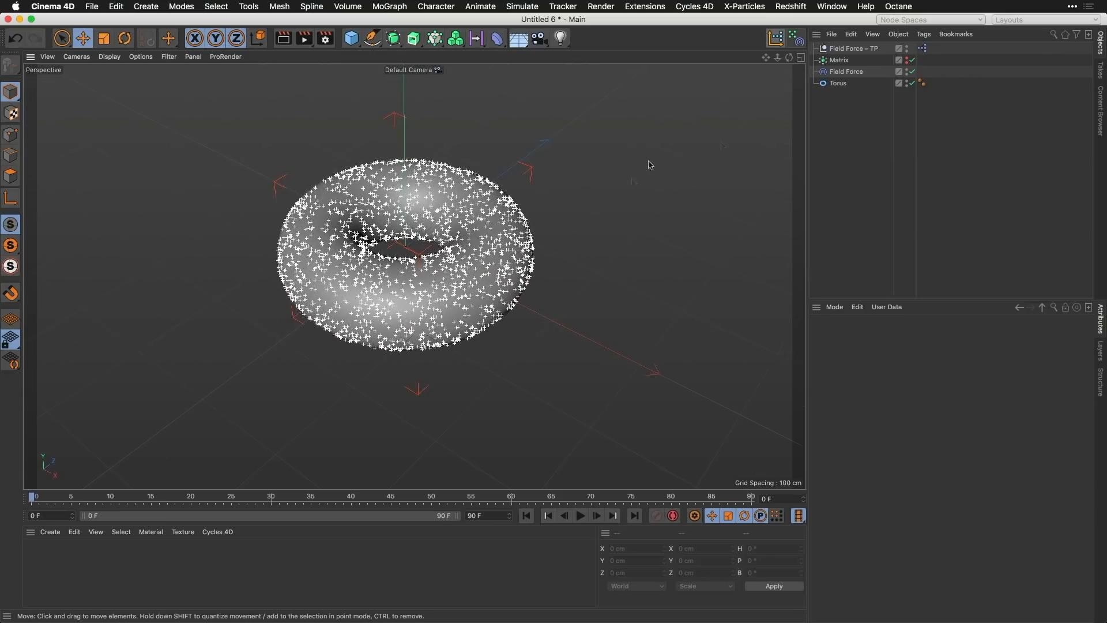
Step: Place the Torus inside a new Volume Builder and set its Volume Type to Vector
left_click(839, 83)
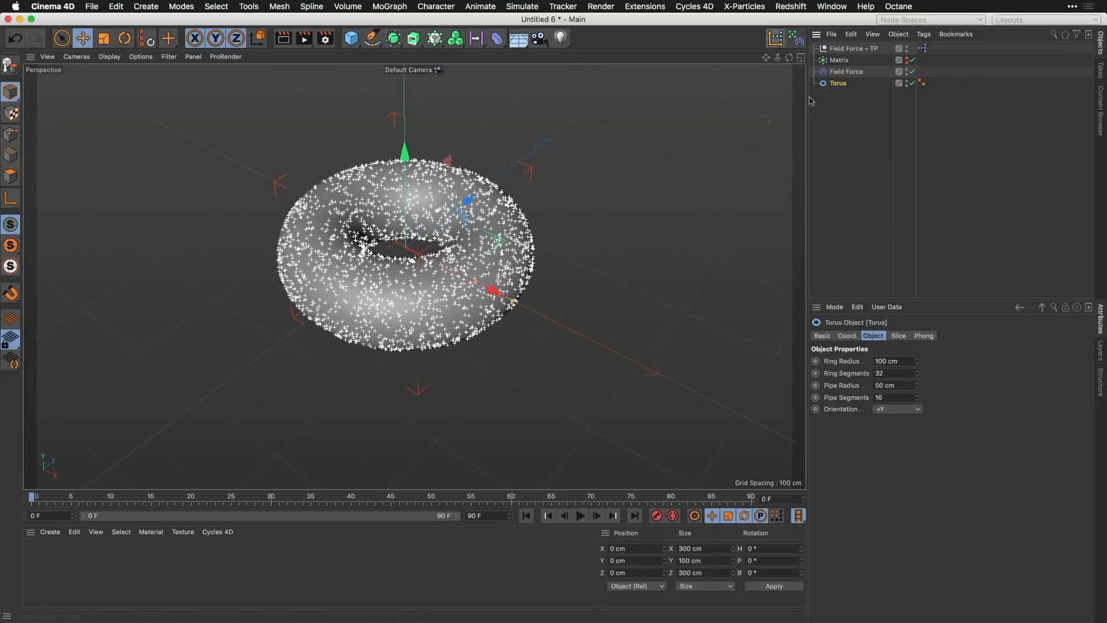
scroll(523, 252, "up", 4)
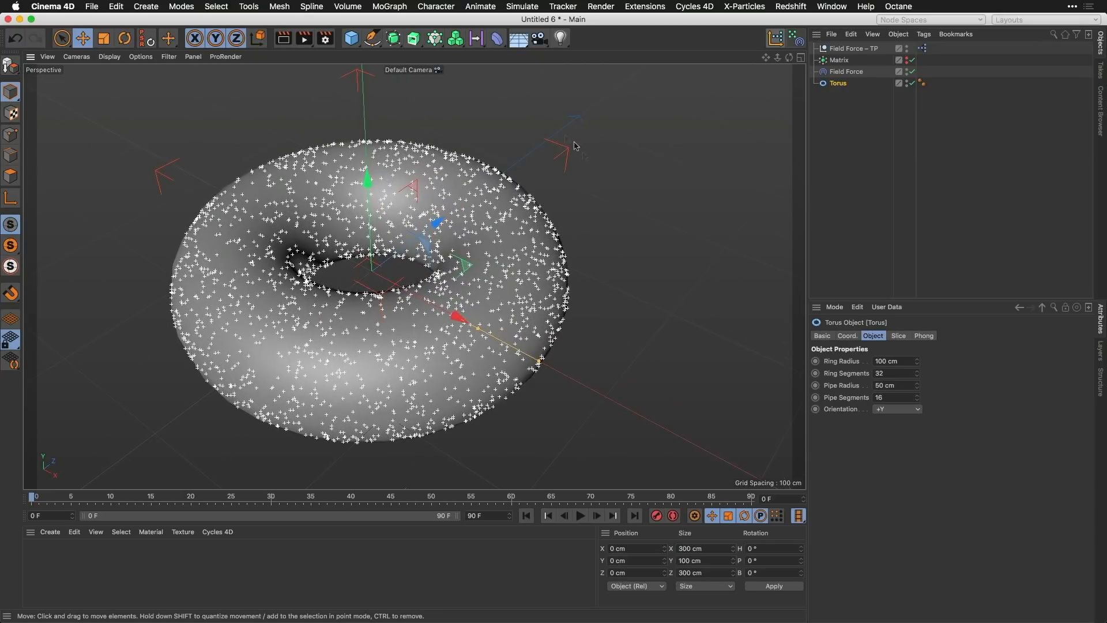
left_click(457, 39)
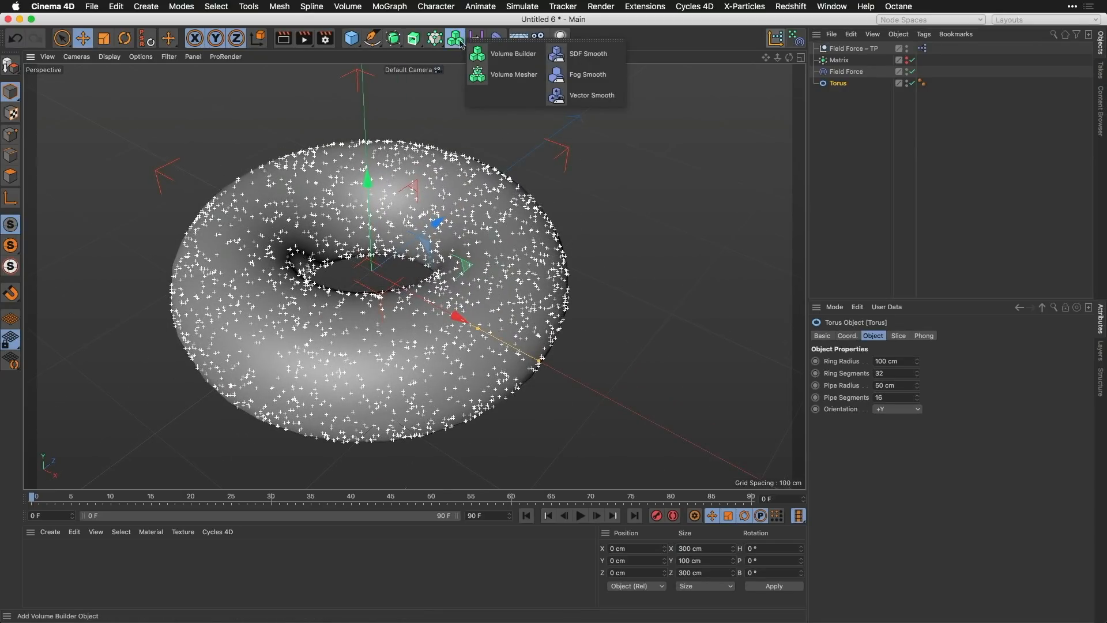
left_click(478, 54)
left_click_drag(839, 94, 857, 53)
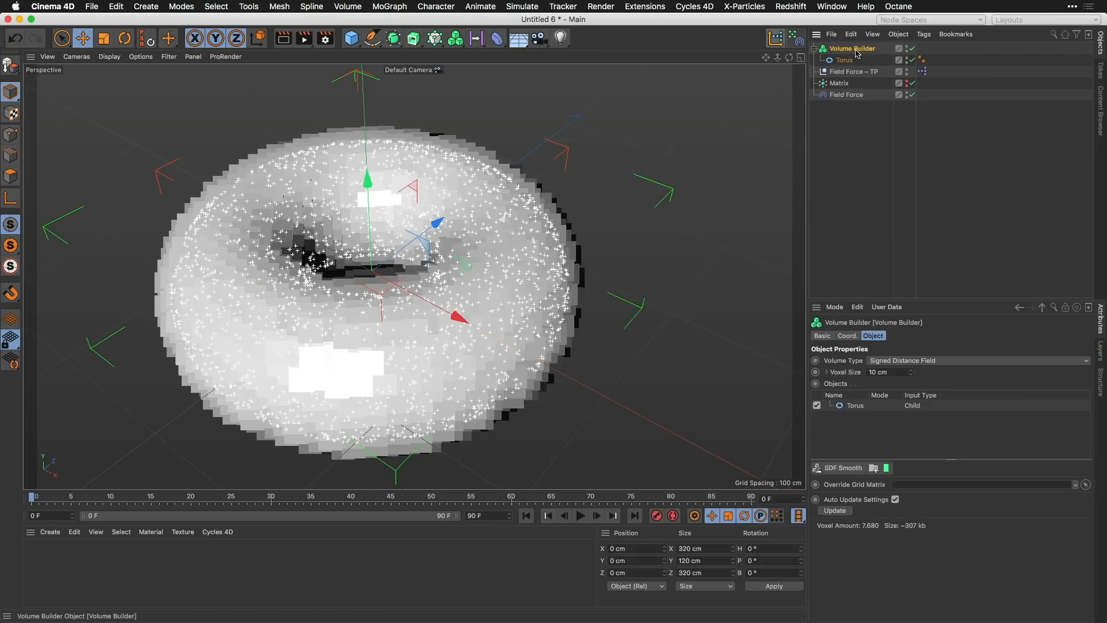
left_click(908, 361)
left_click(892, 400)
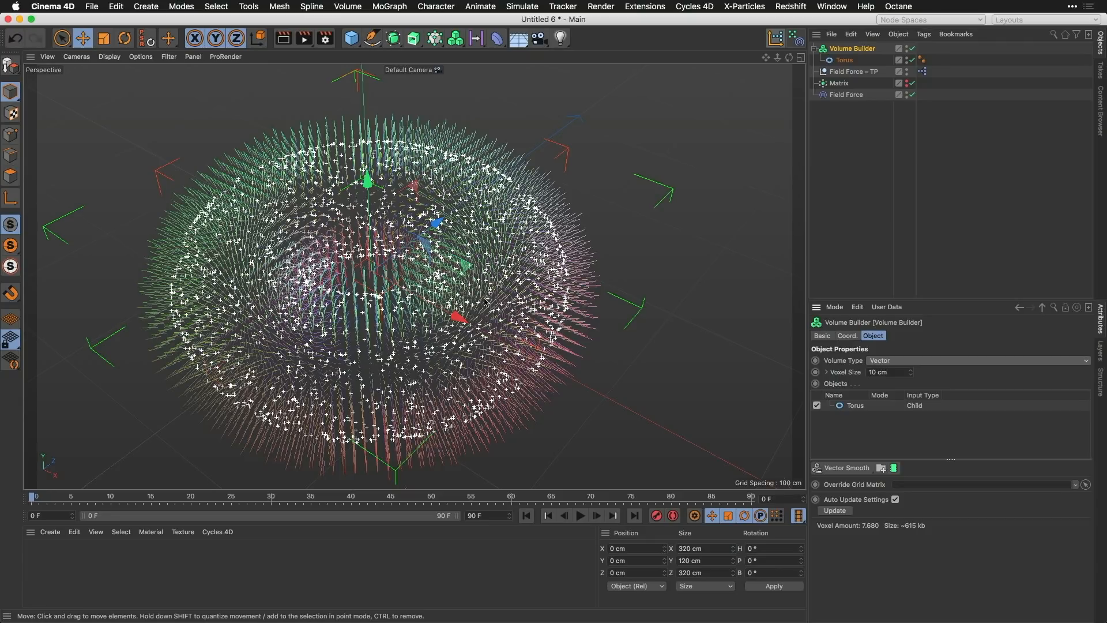
Step: Select the Torus entry in the Volume Builder's object list and examine the vector directions around the torus surface
left_click_drag(485, 303, 497, 324, "alt")
left_click(855, 406)
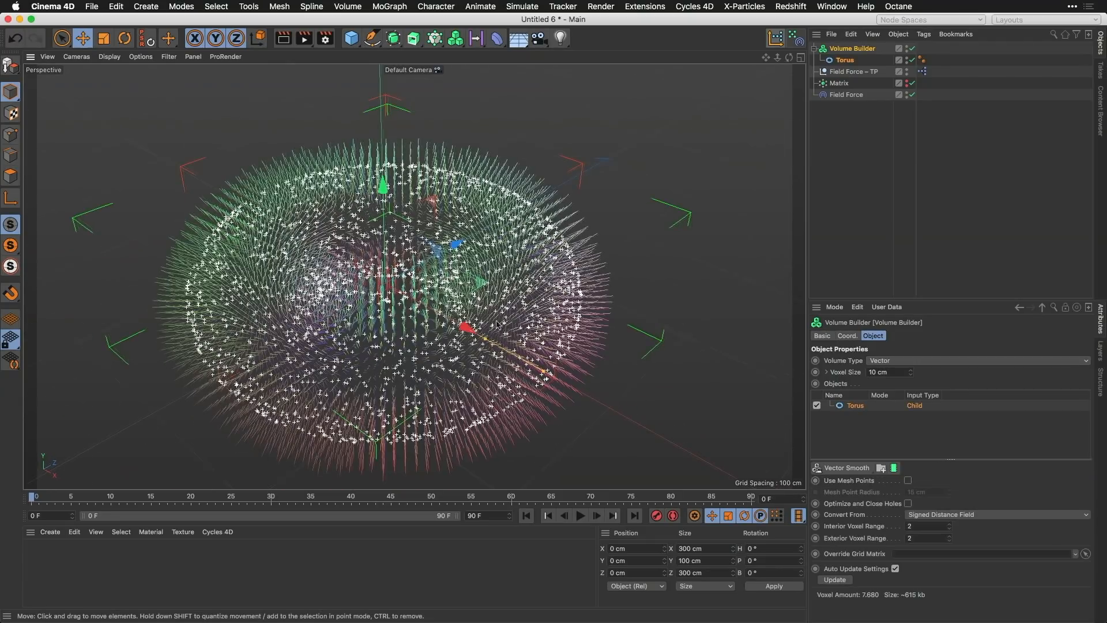
scroll(545, 267, "up", 5)
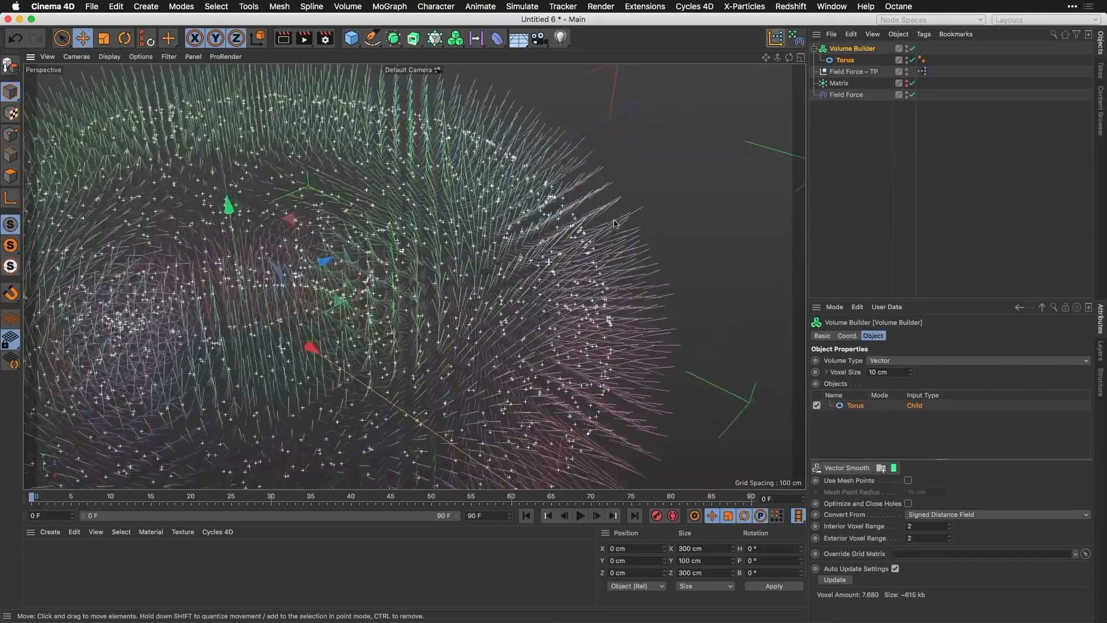
left_click_drag(546, 266, 623, 231, "alt")
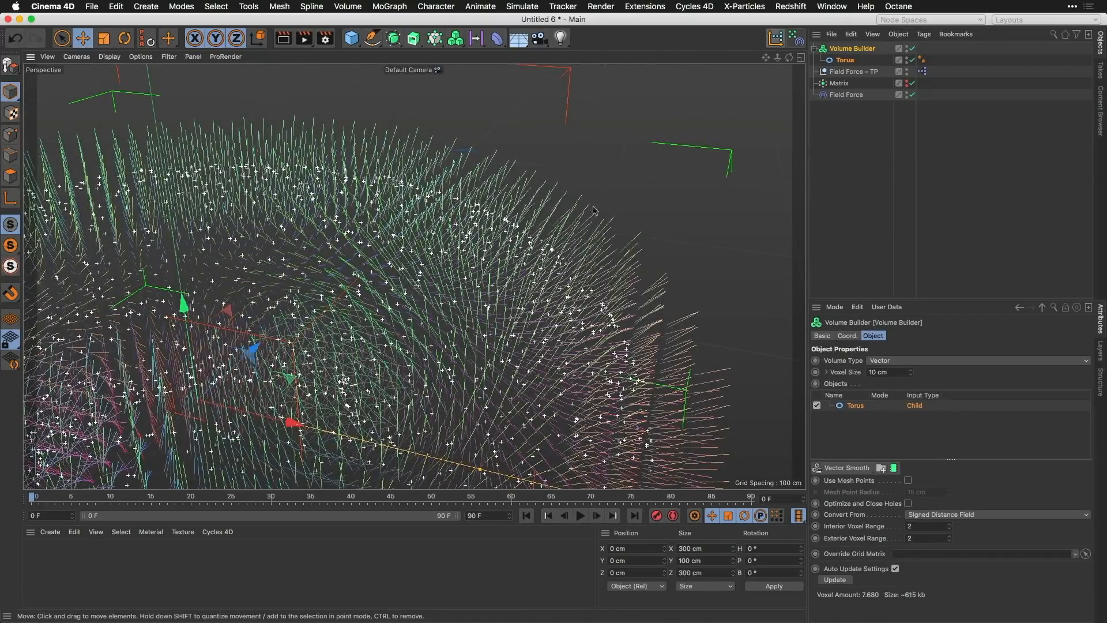
mouse_move(358, 302)
left_mouse_down("alt")
mouse_move(312, 286)
mouse_move(344, 304)
left_mouse_up("alt")
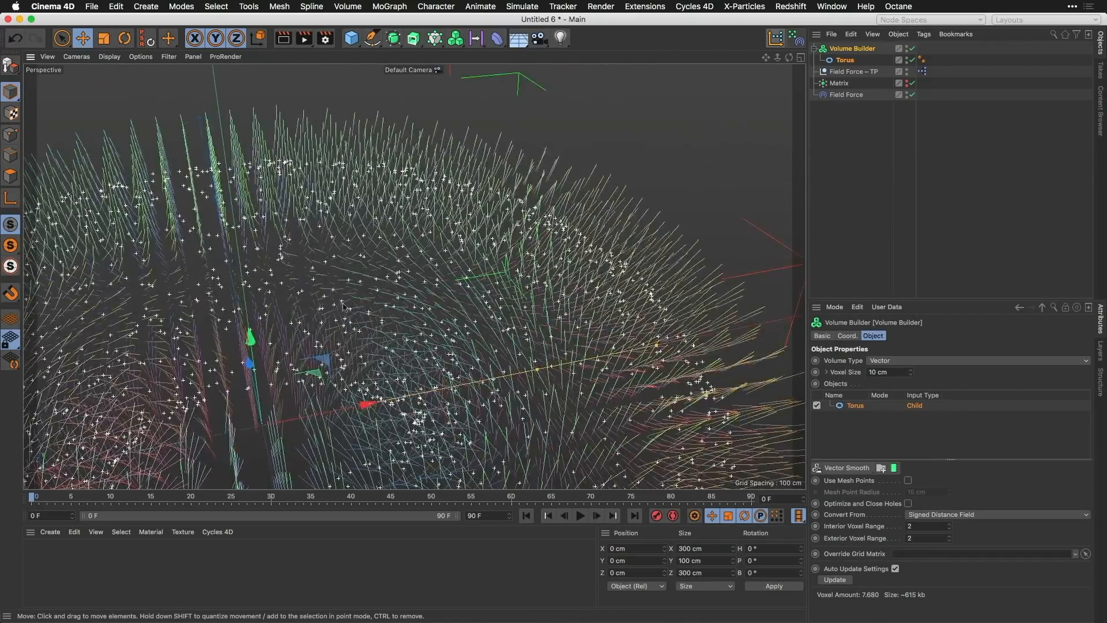
left_click_drag(328, 262, 390, 231, "alt")
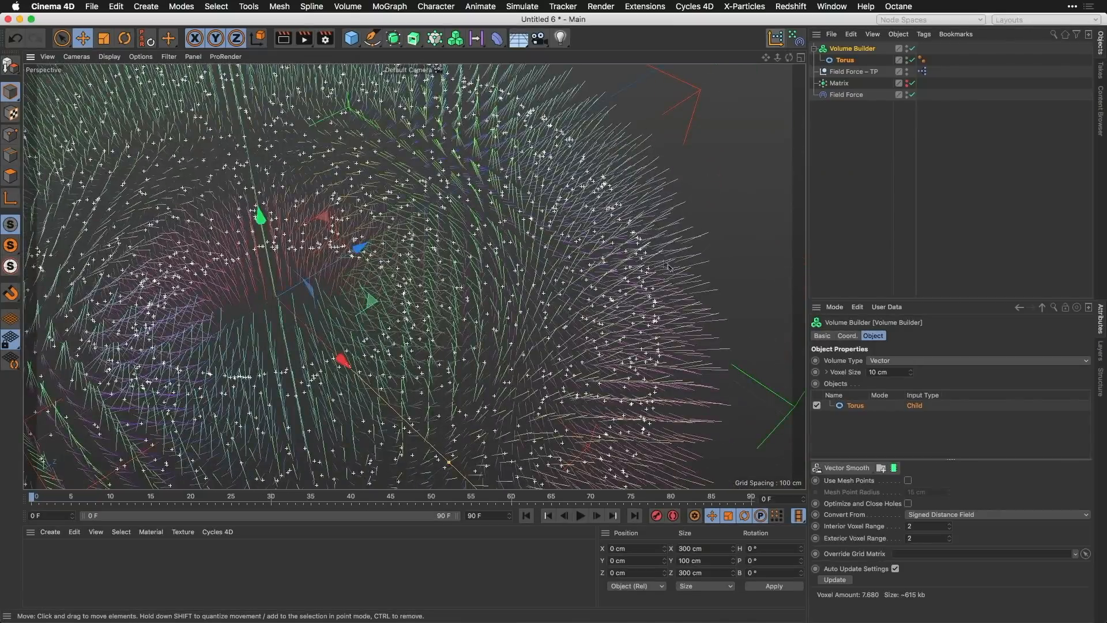
scroll(619, 277, "down", 6)
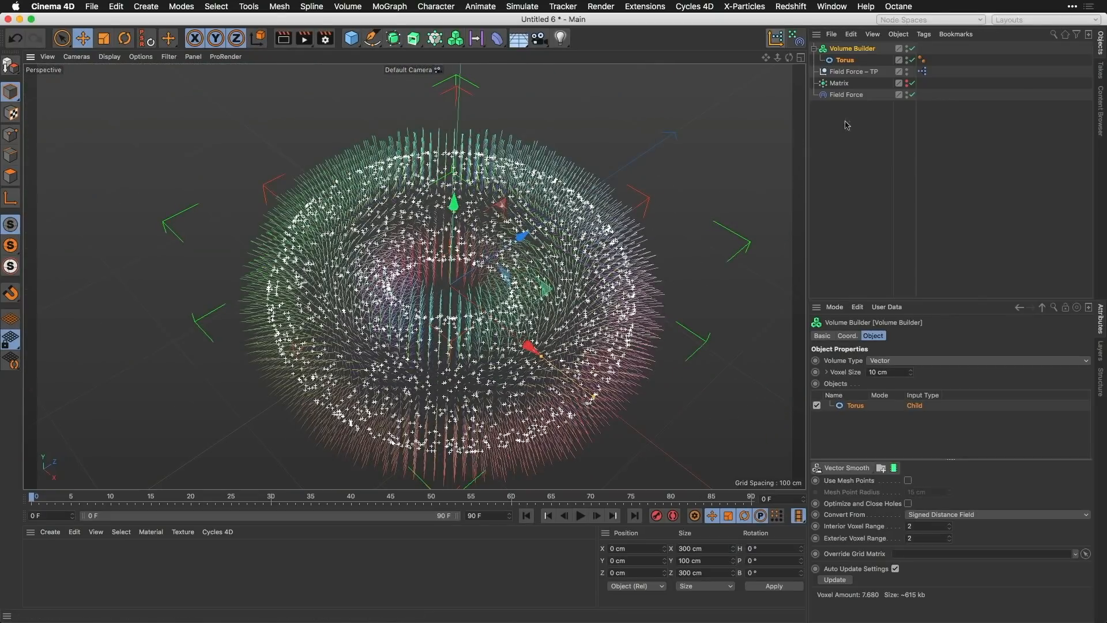
Step: Add the Volume Builder to the Field Force's field list as a Volume Object
left_click(853, 96)
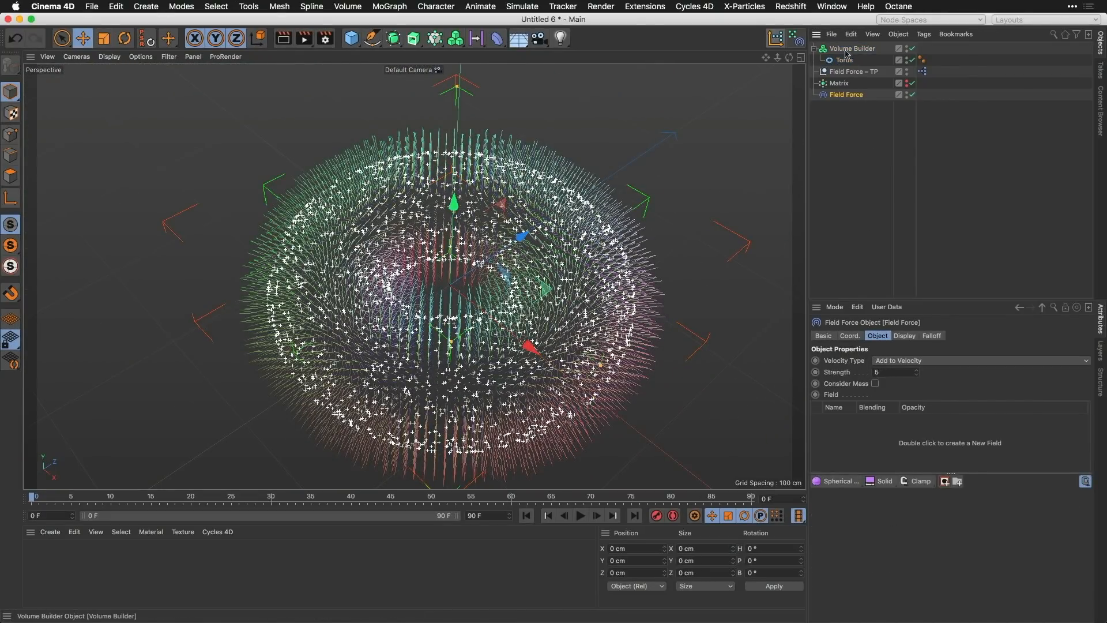
left_click_drag(851, 50, 843, 440)
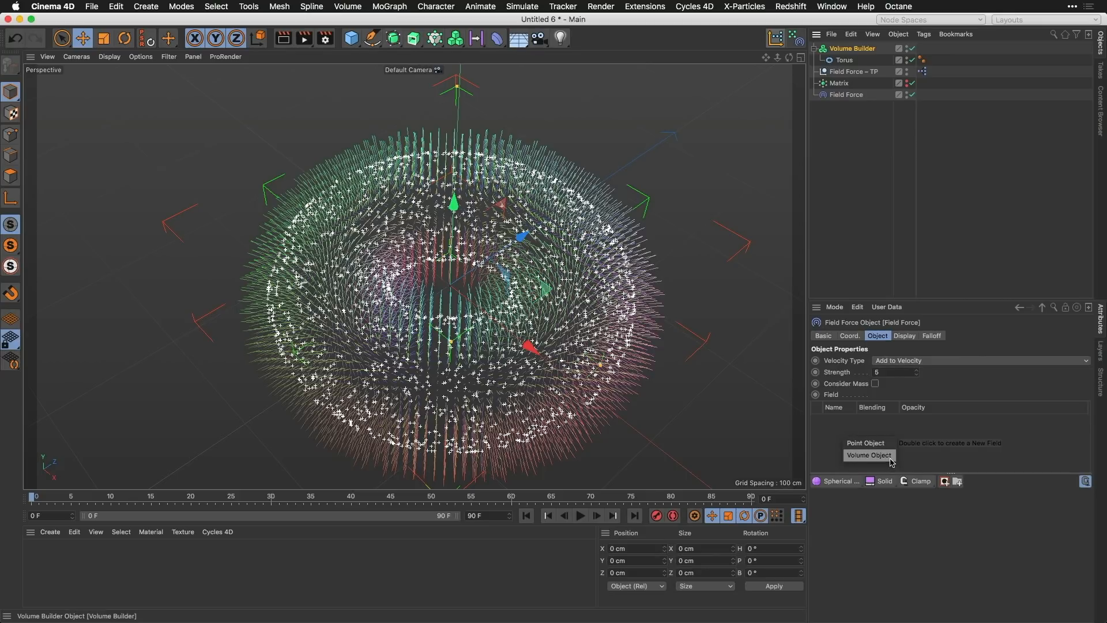
left_click(869, 456)
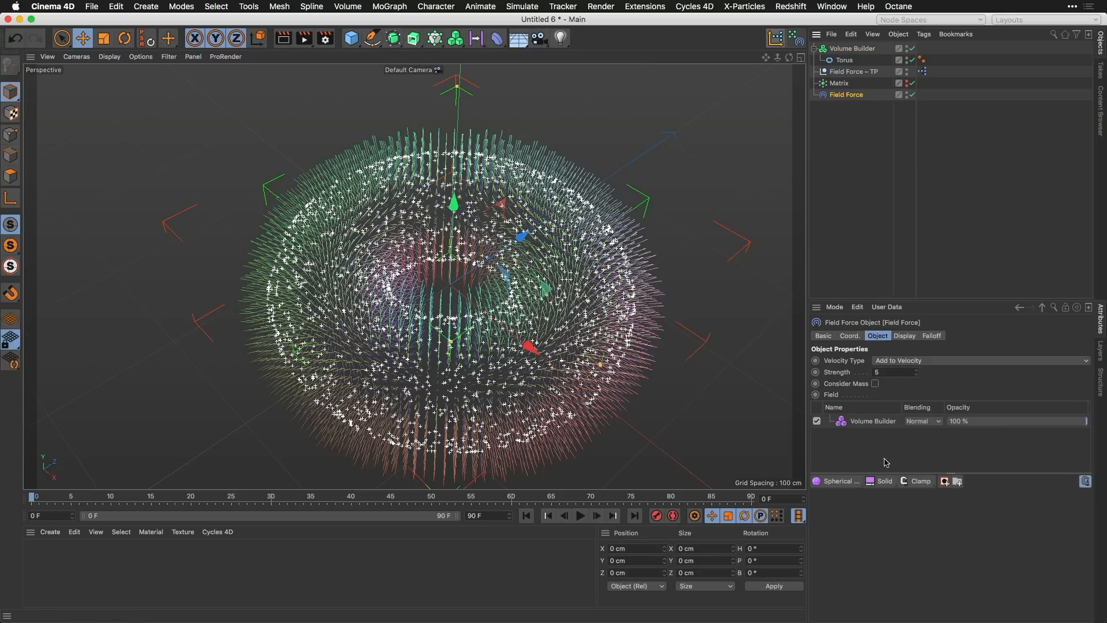
Step: Play the simulation to check how the particles follow the torus vectors, and return to the start of the timeline
left_click(581, 516)
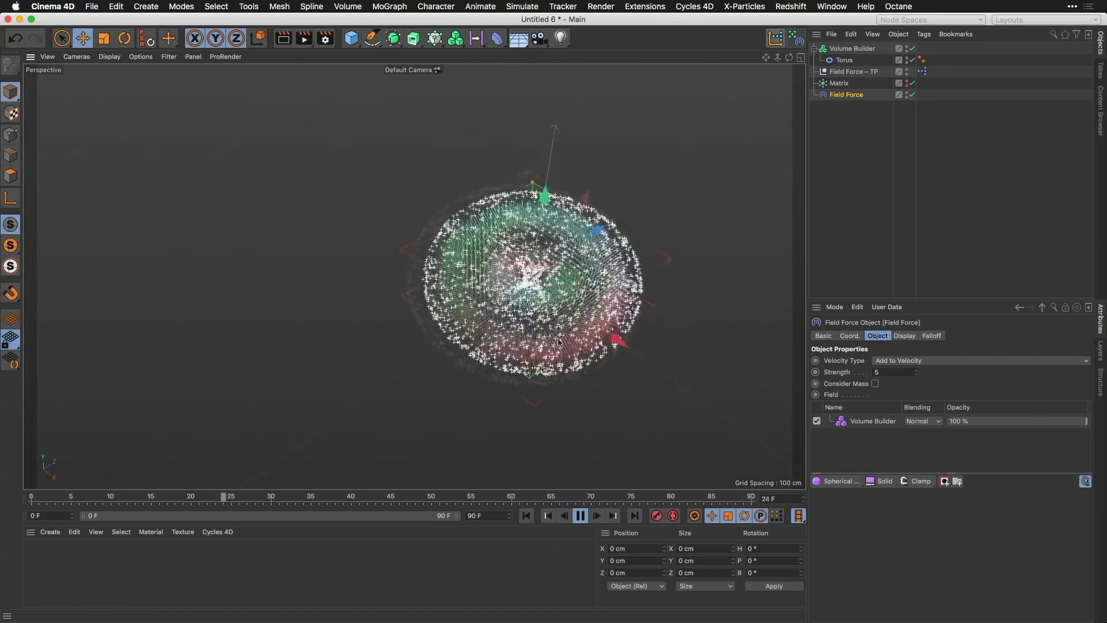
left_click_drag(558, 342, 583, 302, "alt")
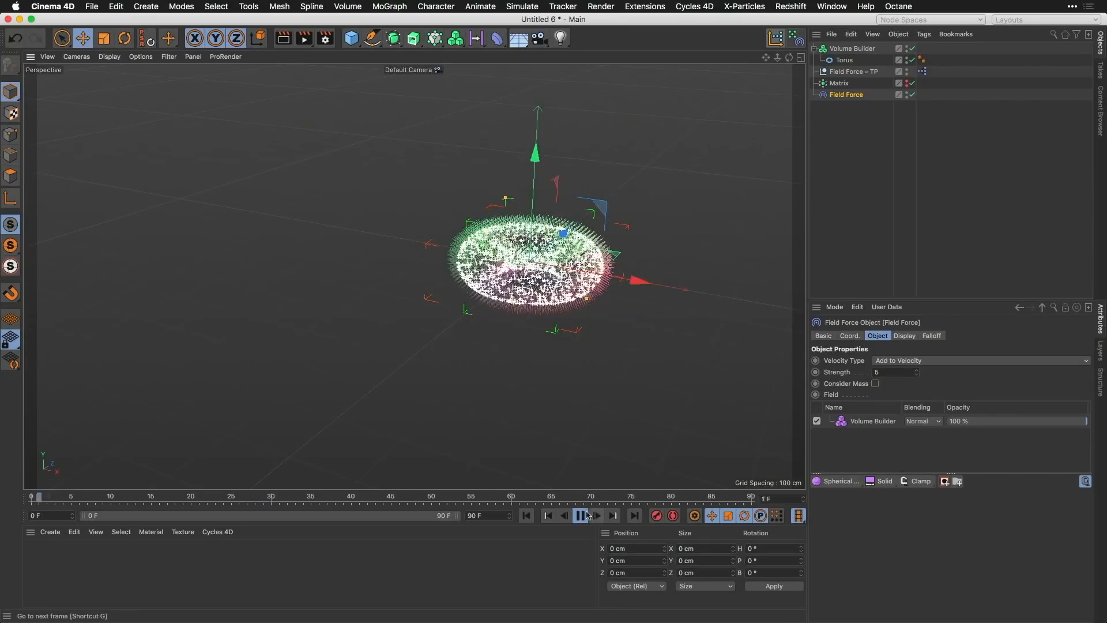
left_click(583, 515)
left_click(527, 515)
left_click_drag(612, 216, 589, 248, "alt")
right_click_drag(588, 248, 634, 228, "alt")
middle_click_drag(634, 229, 597, 252, "alt")
right_click_drag(598, 253, 566, 288, "alt")
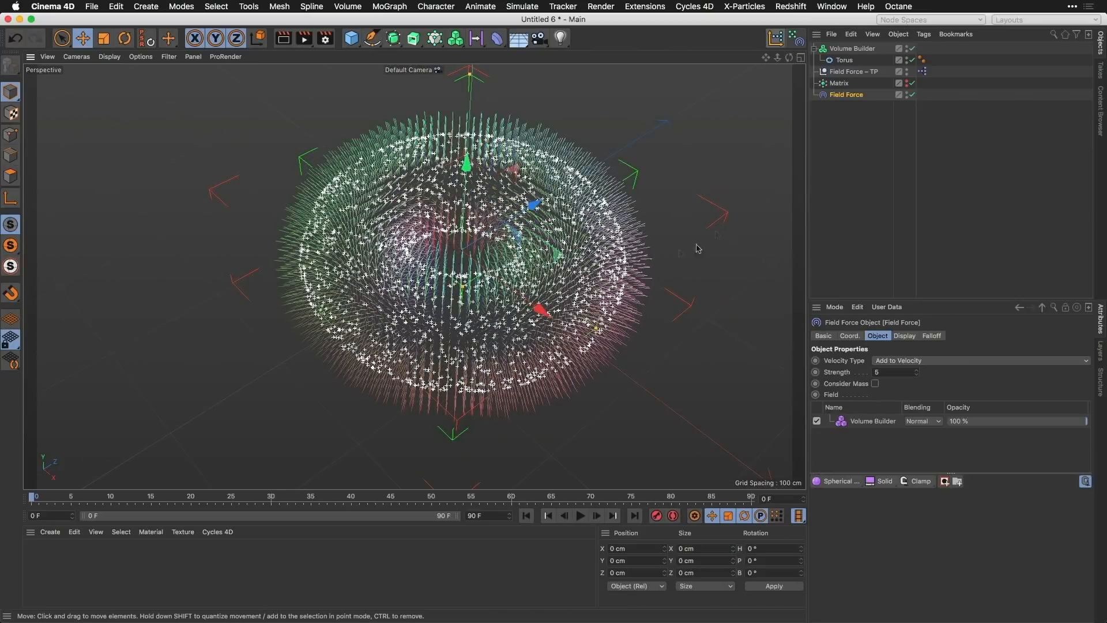
Step: Add a Random Field and place it inside the Volume Builder above the Torus
left_click(852, 49)
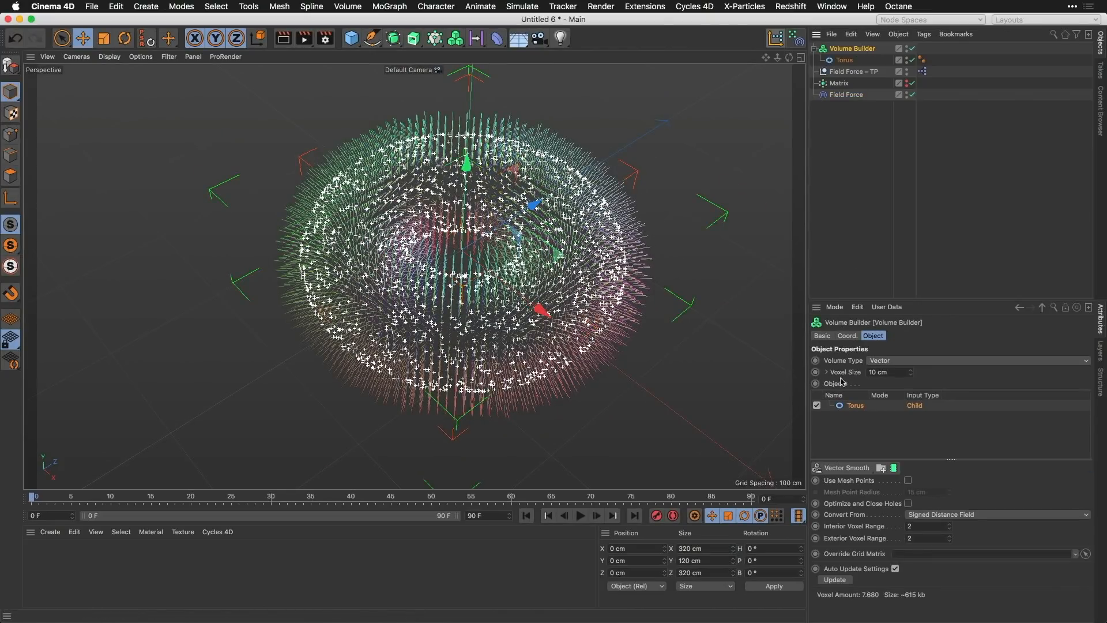
left_click_drag(640, 222, 605, 191, "alt")
right_click_drag(604, 191, 647, 204, "alt")
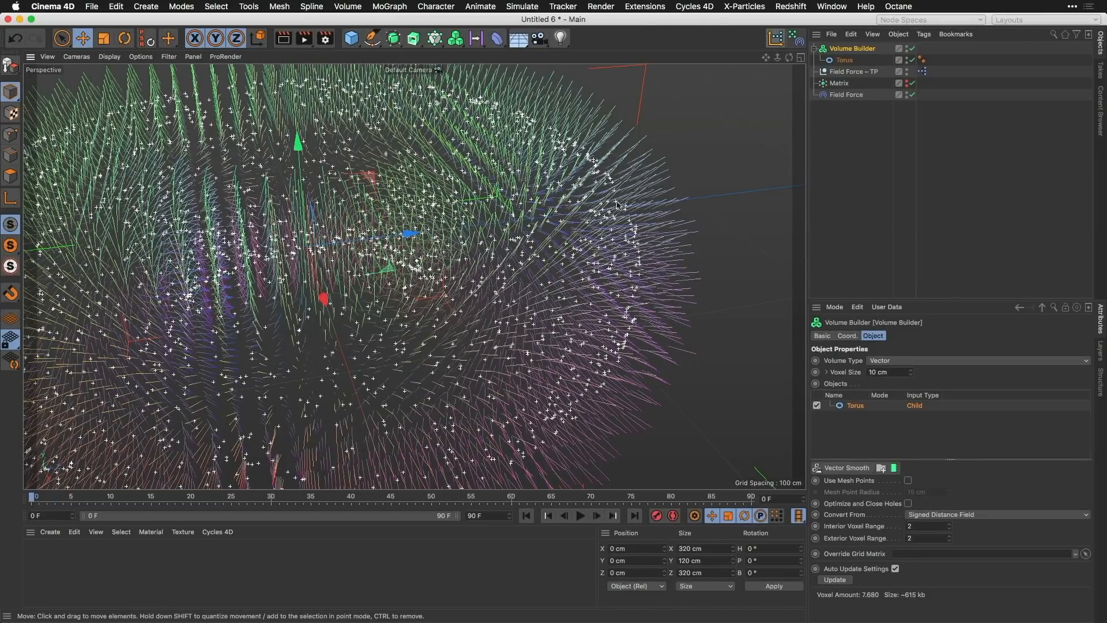
left_click_drag(582, 221, 586, 214, "alt")
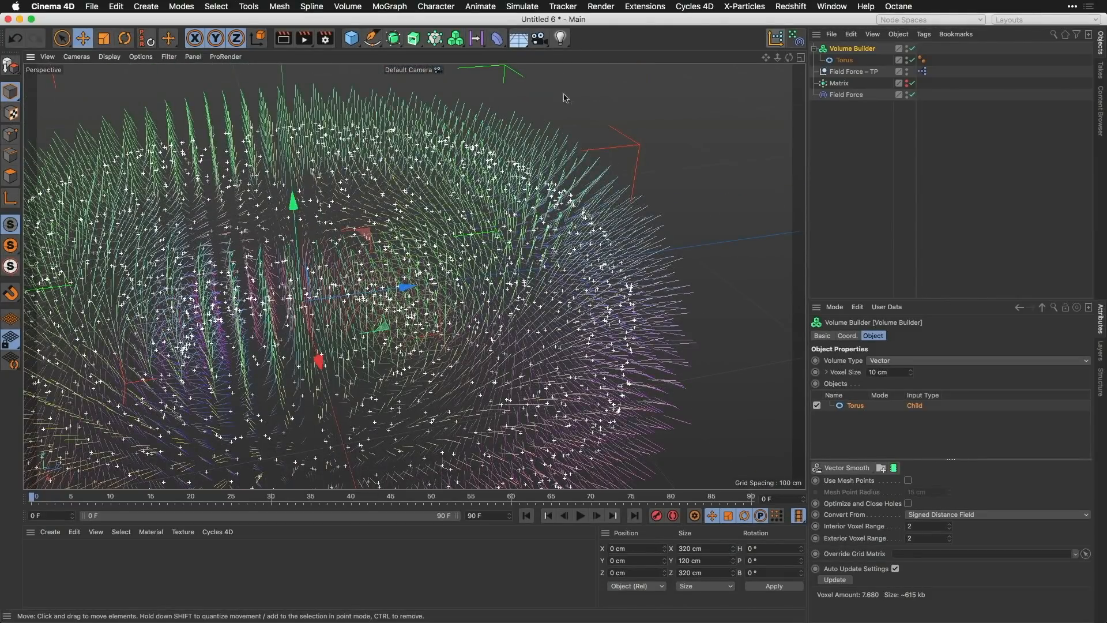
left_click(475, 38)
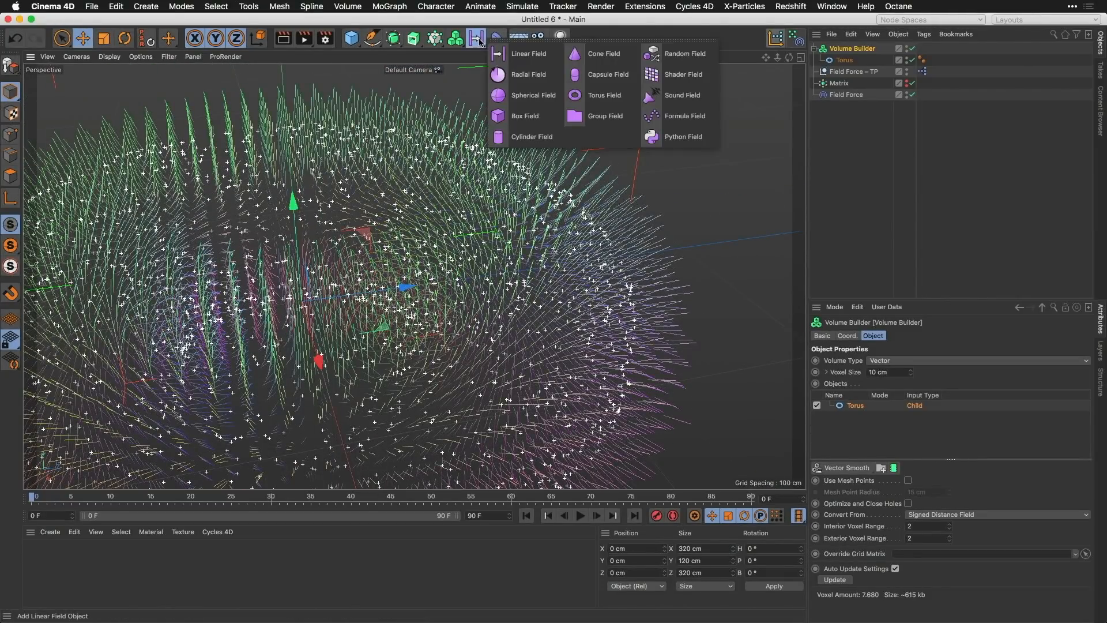
left_click(682, 59)
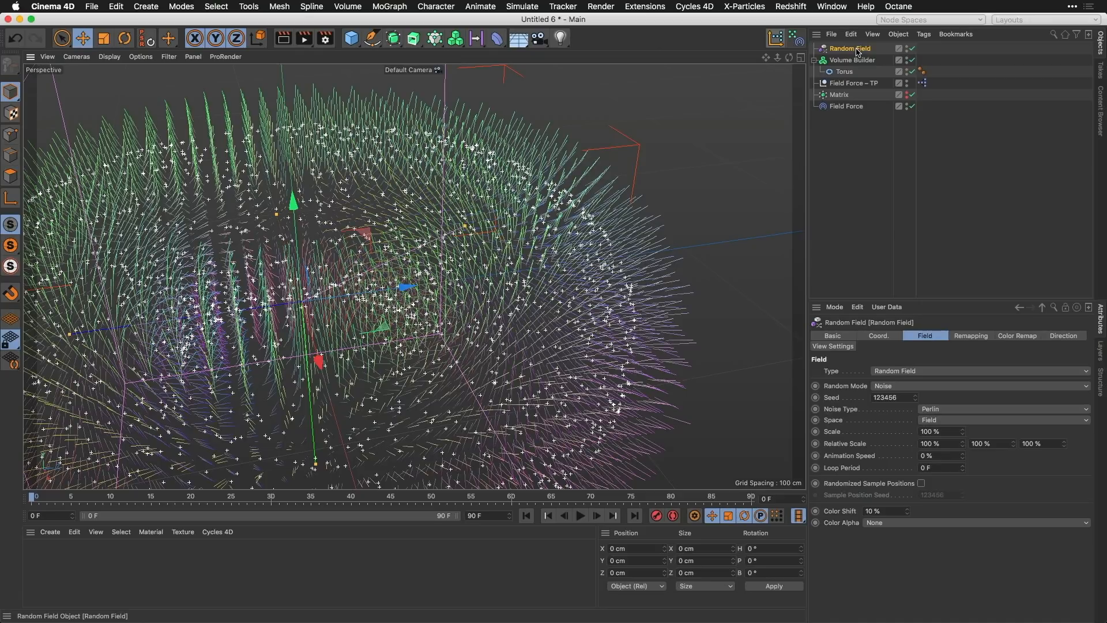
left_click_drag(857, 52, 859, 69)
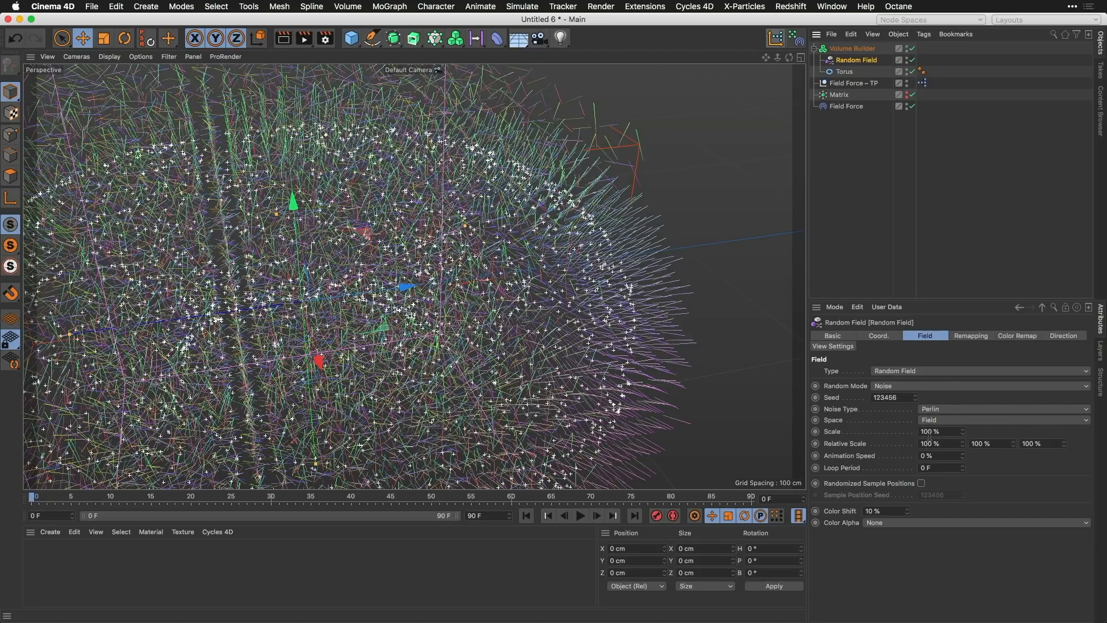
Step: Set the Creation Space of the Random Field in the Volume Builder to Objects Below
right_click_drag(564, 226, 535, 279, "alt")
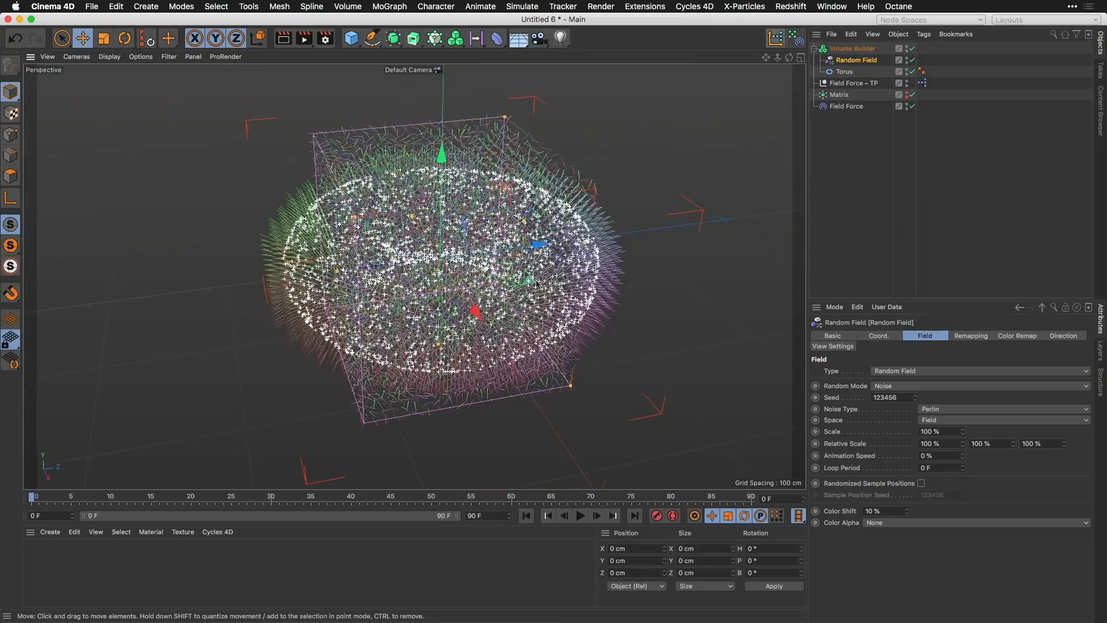
left_click_drag(480, 278, 557, 259, "alt")
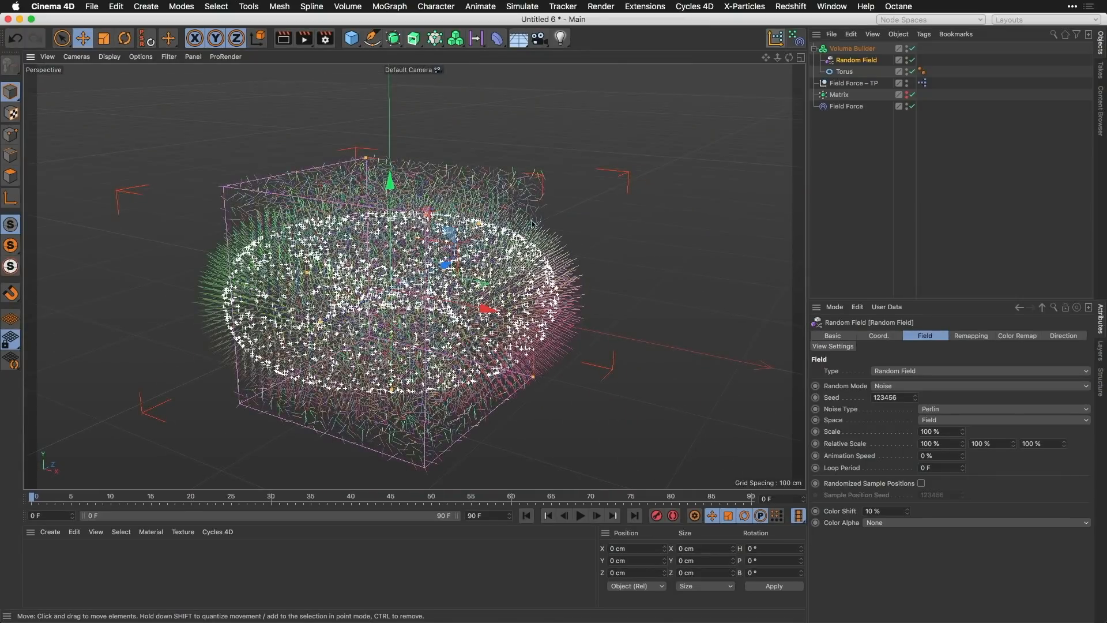
left_click_drag(533, 223, 528, 218, "alt")
left_click_drag(526, 158, 530, 203, "alt")
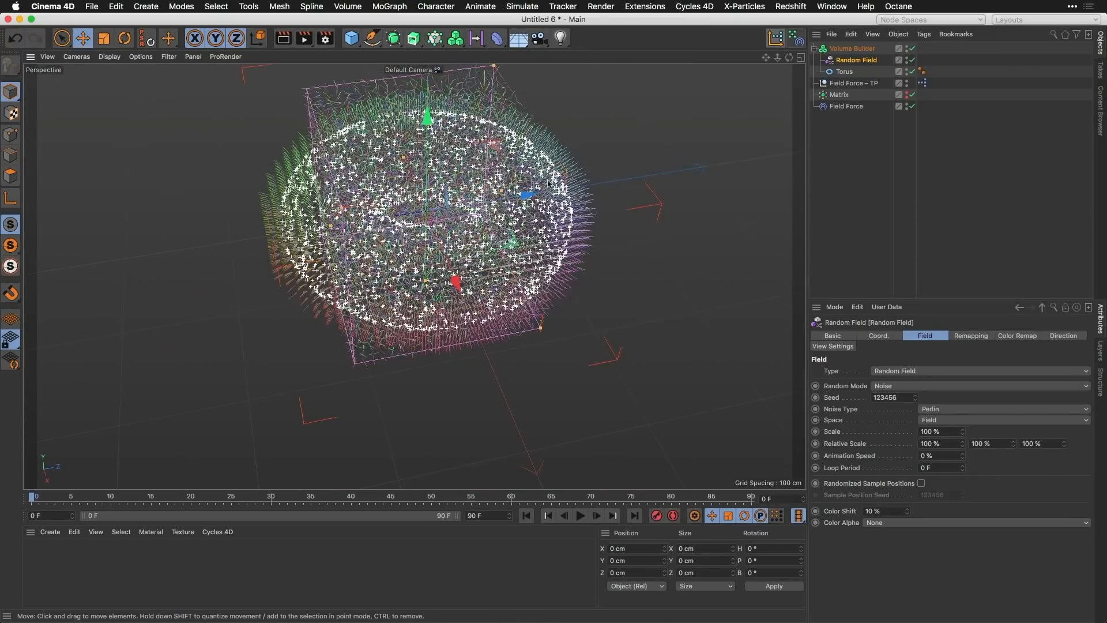
right_click_drag(543, 184, 559, 168, "alt")
left_click_drag(564, 170, 583, 151, "alt")
left_click(852, 48)
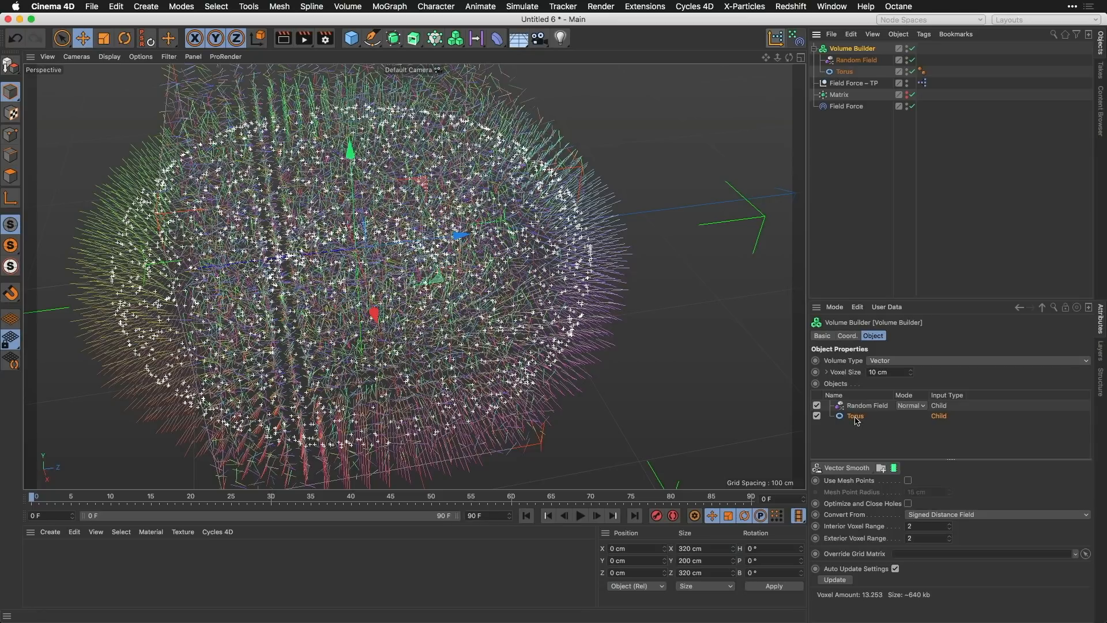
left_click(869, 407)
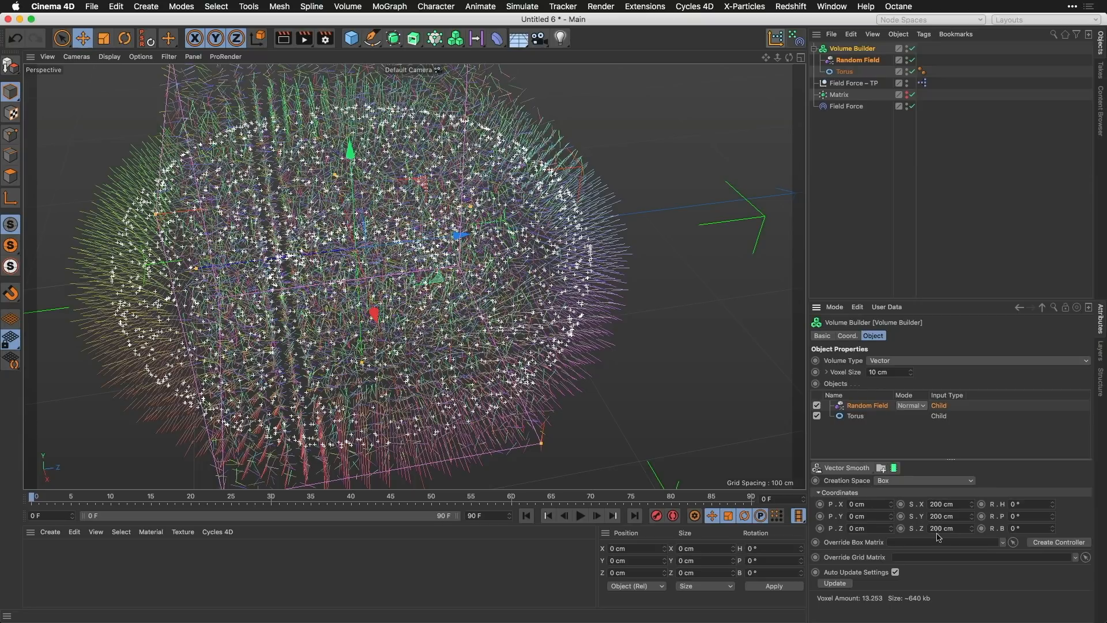
left_click(910, 486)
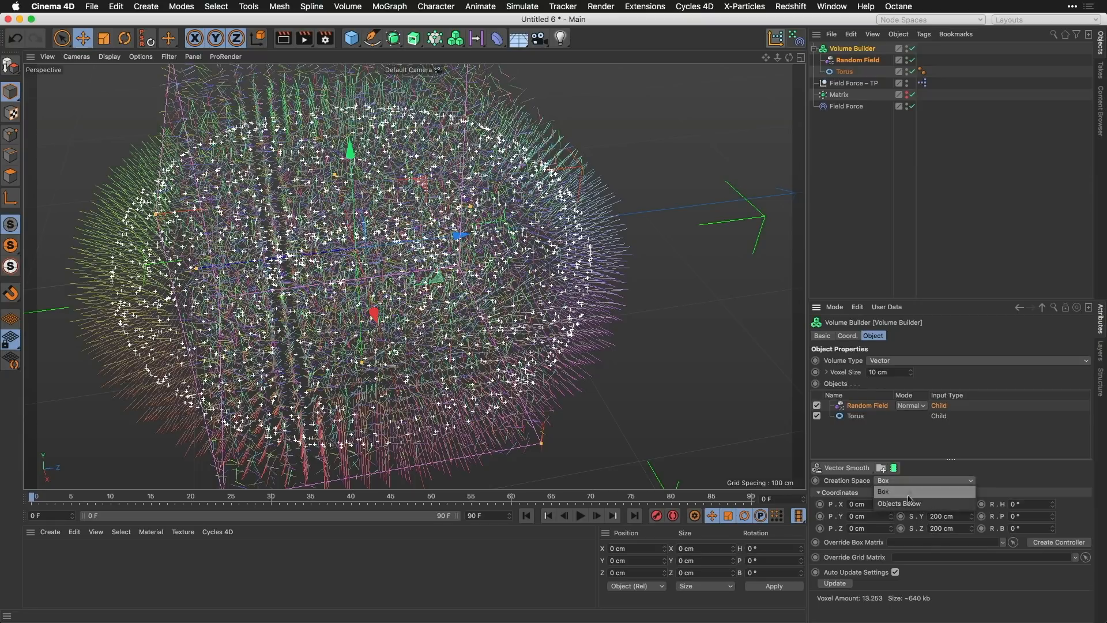
left_click(914, 507)
Step: Examine the random vectors around the torus and play the simulation to watch the particles, stopping partway through
left_click_drag(558, 221, 580, 262, "alt")
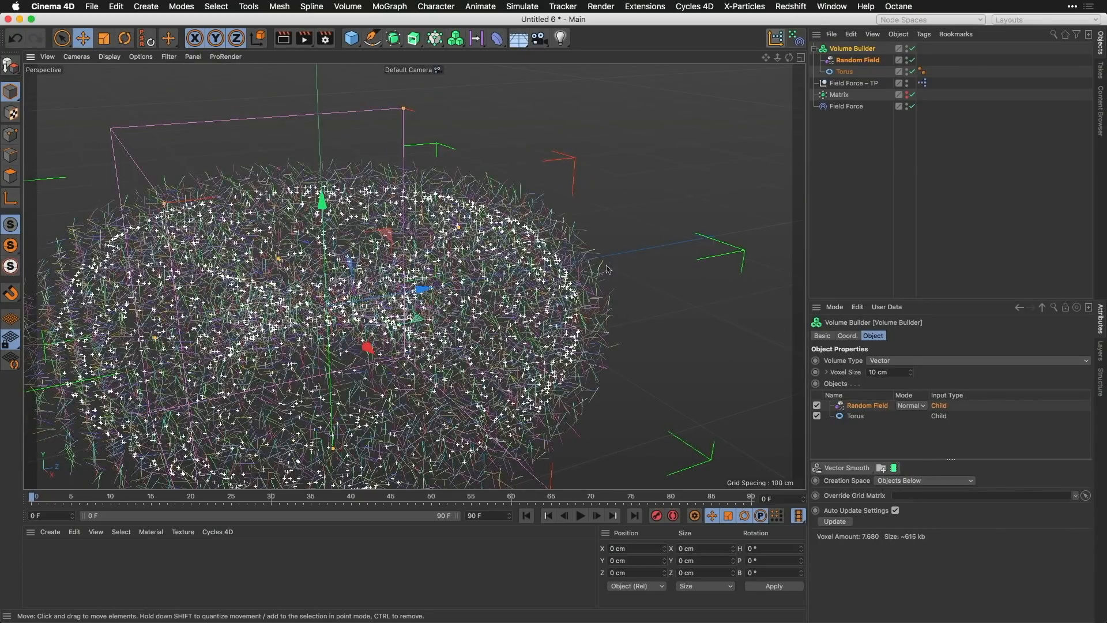
scroll(606, 268, "up", 5)
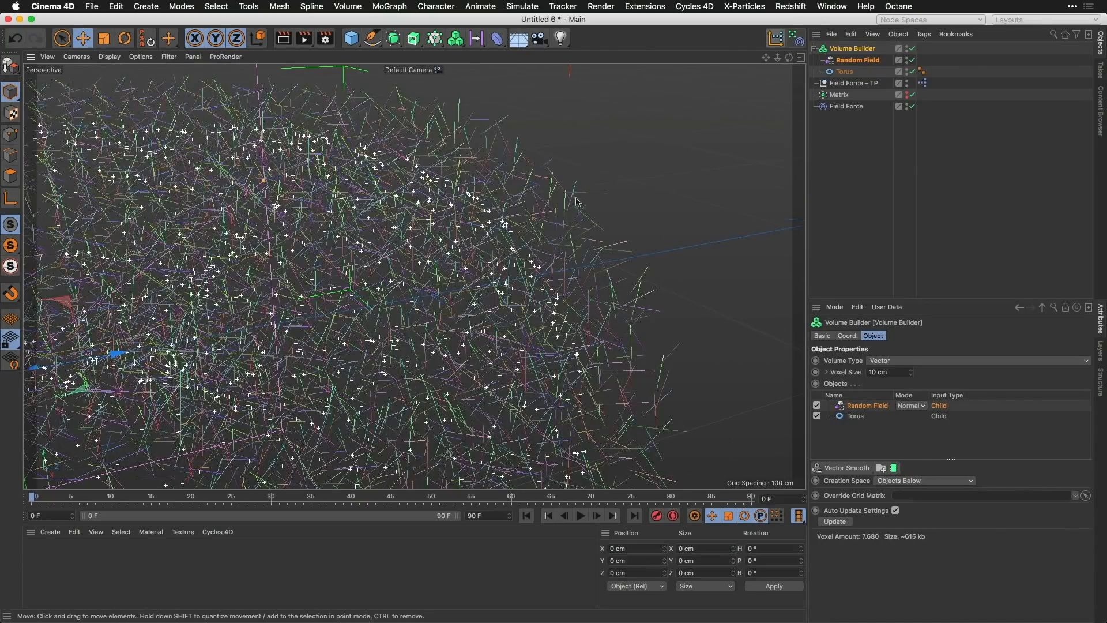
scroll(557, 259, "down", 10)
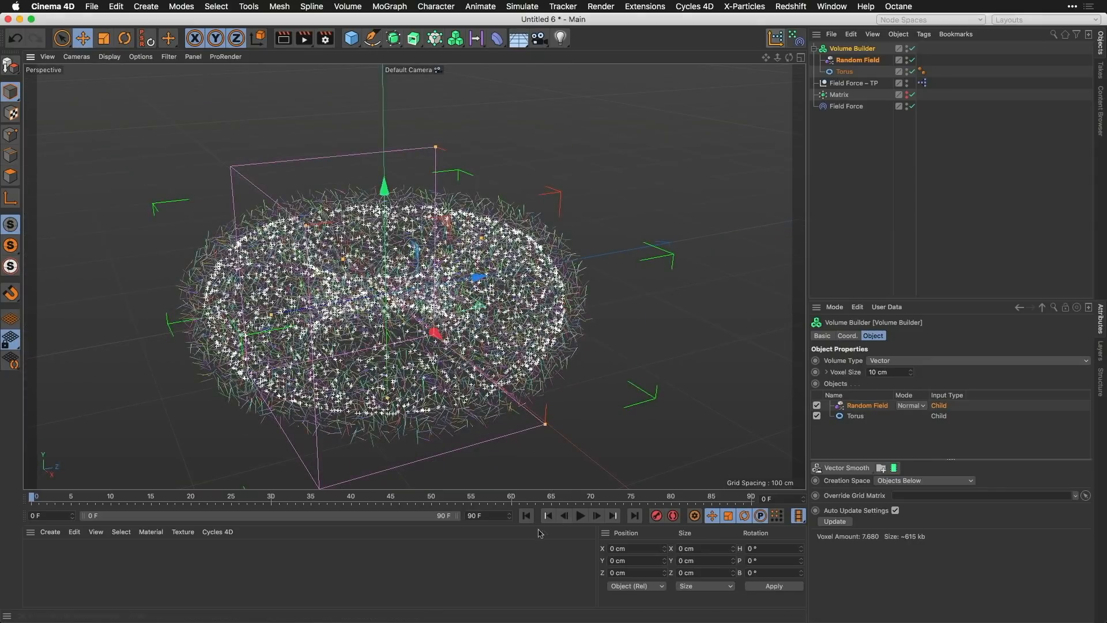
left_click(583, 518)
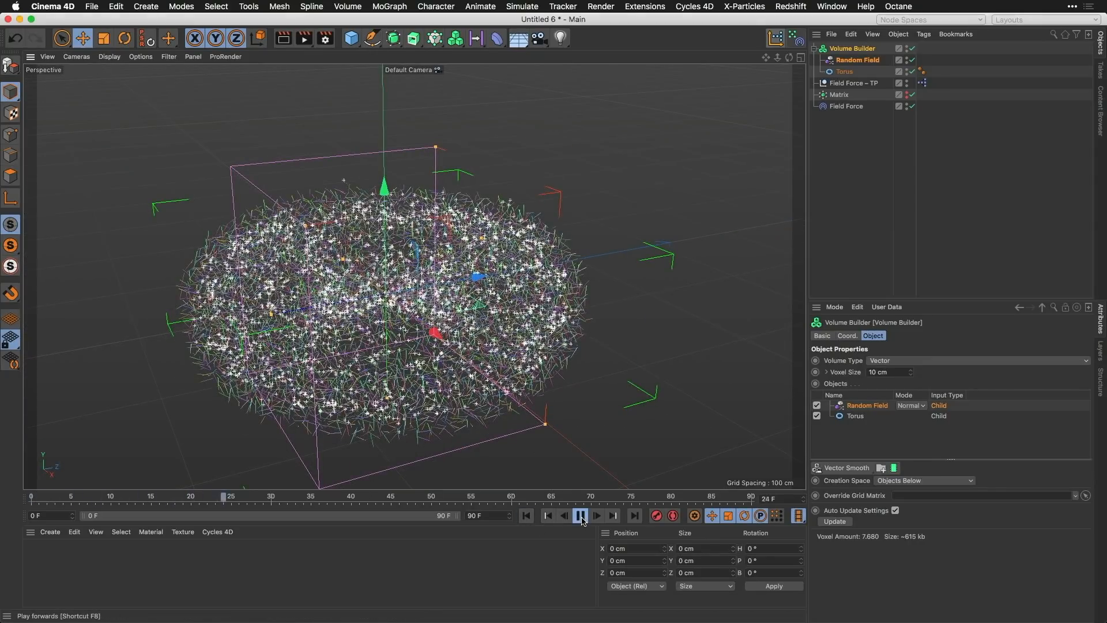
left_click(583, 518)
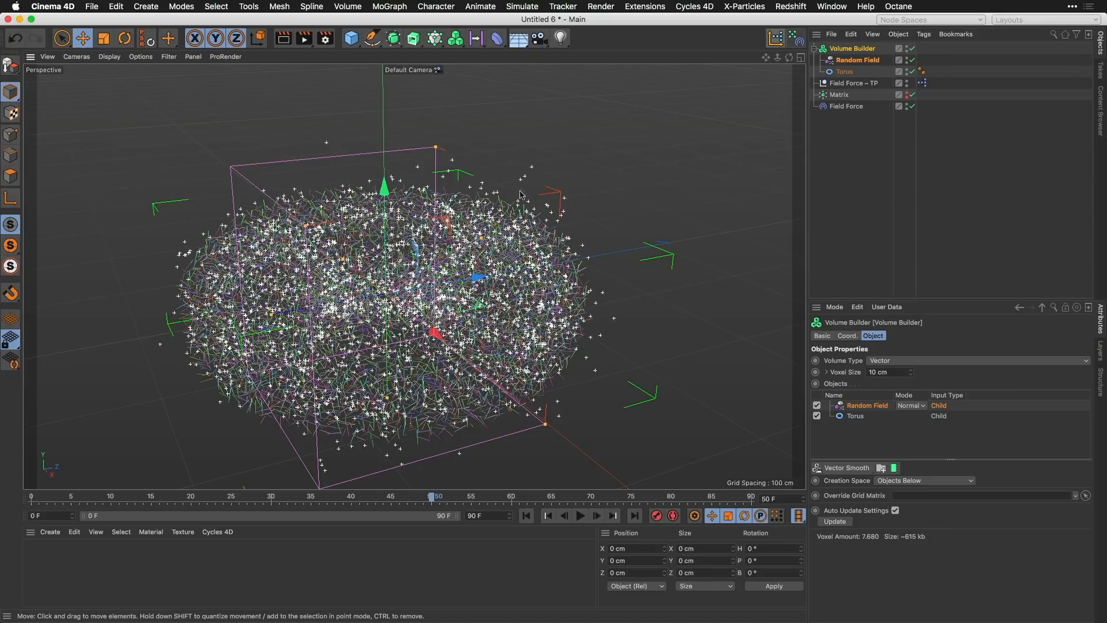
Step: Set the Random Field's blending mode in the Volume Builder to Cross and inspect the vectors along the torus surface
left_click_drag(549, 309, 539, 328, "alt")
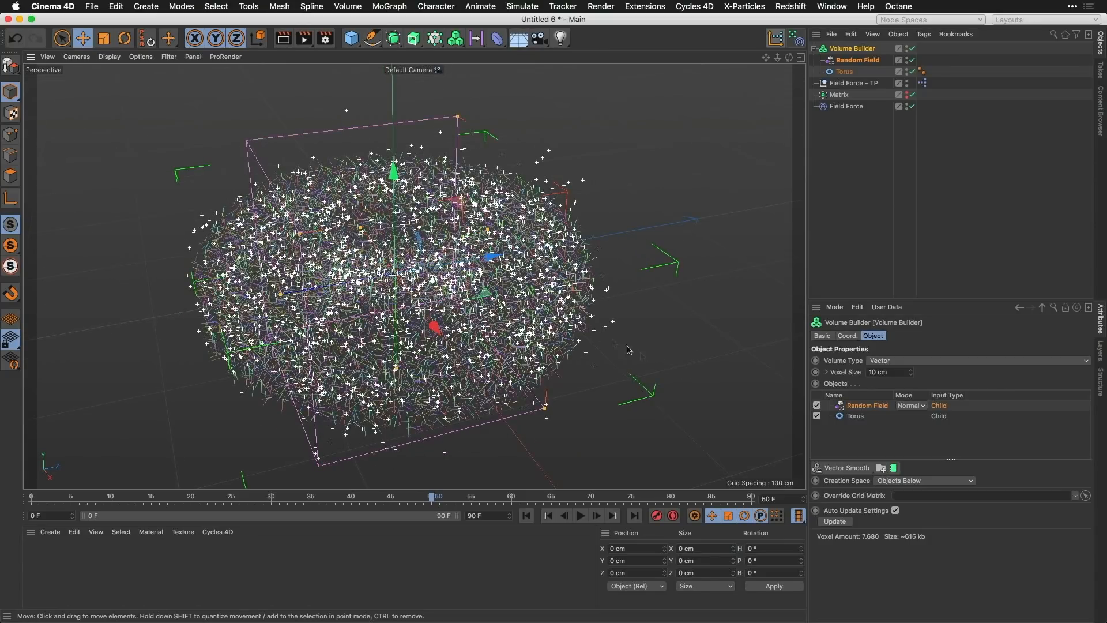
left_click(910, 405)
left_click(911, 453)
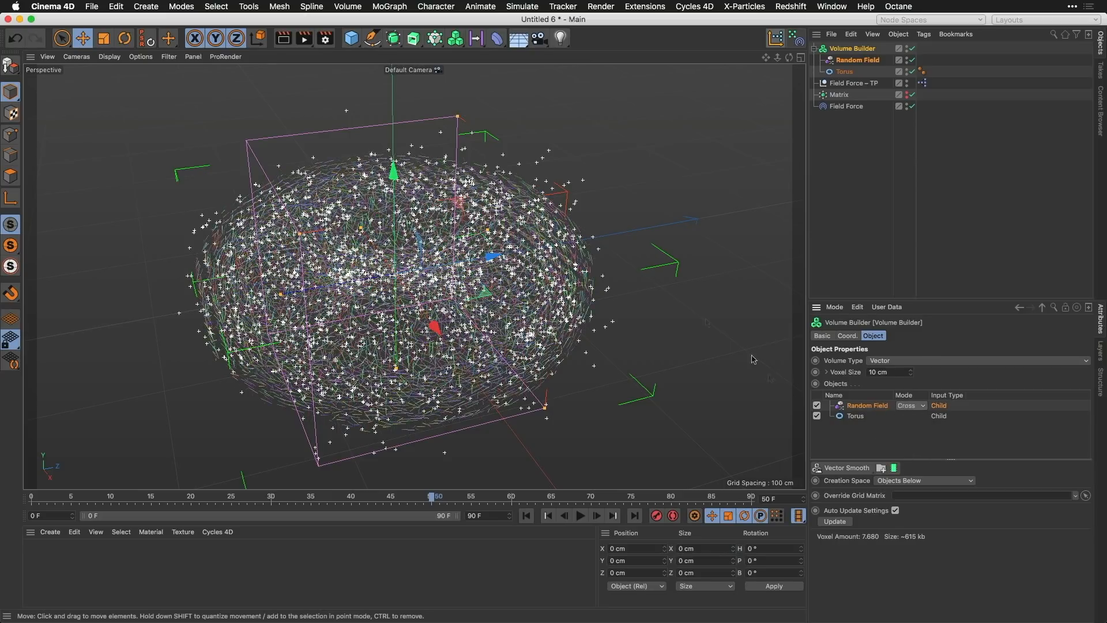
scroll(601, 197, "up", 4)
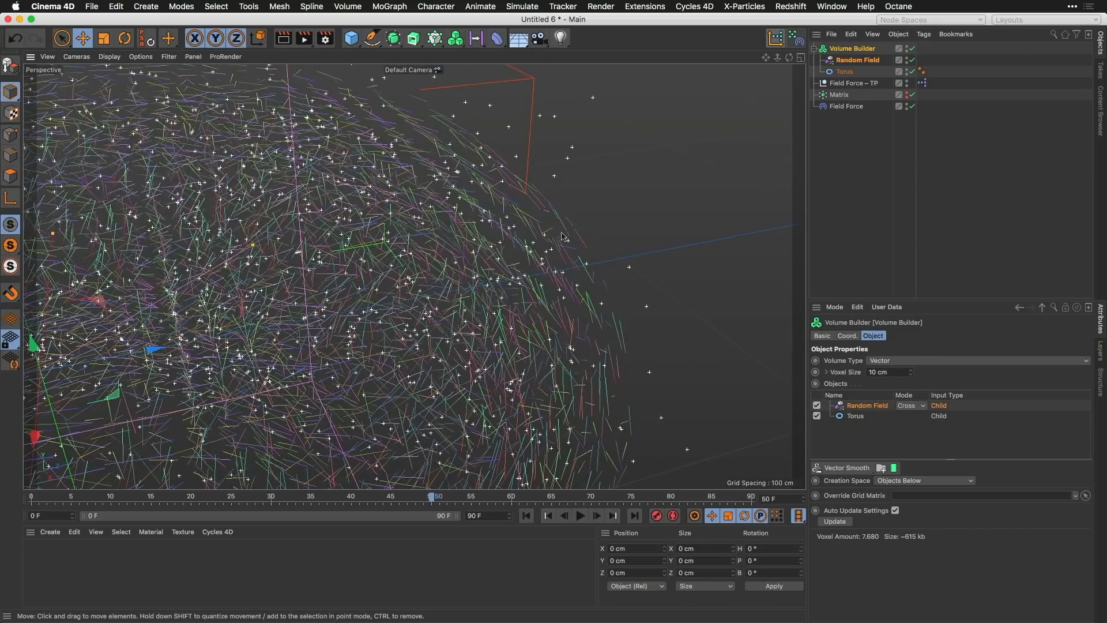
mouse_move(578, 242)
left_mouse_down("alt")
mouse_move(568, 222)
mouse_move(585, 178)
mouse_move(561, 221)
left_mouse_up("alt")
right_click_drag(559, 221, 497, 333, "alt")
Step: Replay the simulation from the first frame with the crossed vectors, and return to the start of the timeline
left_click(526, 516)
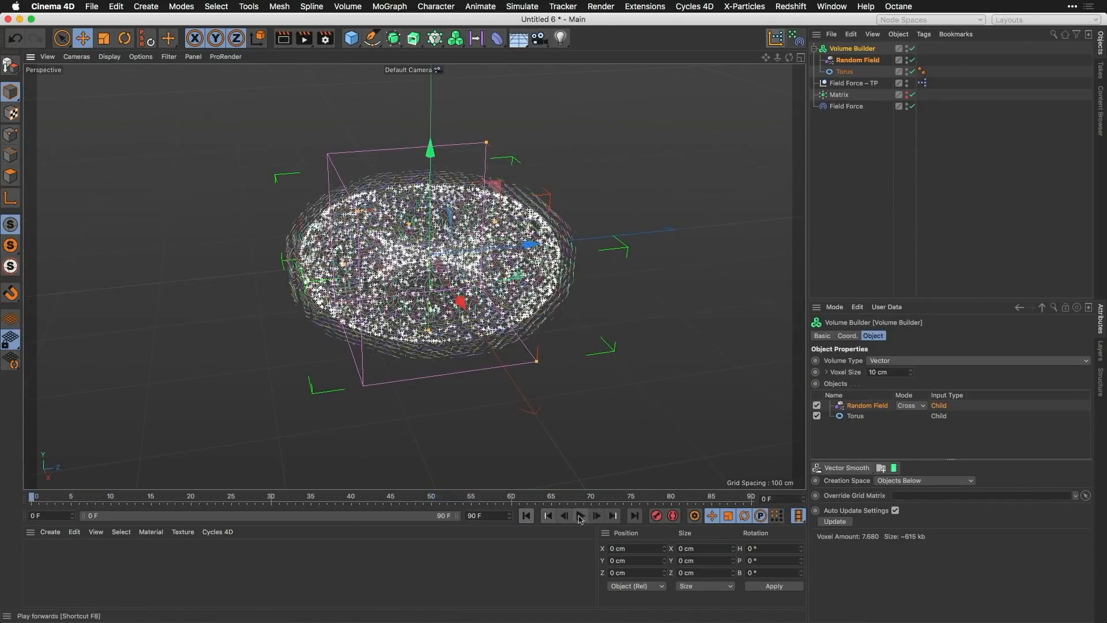
left_click(581, 515)
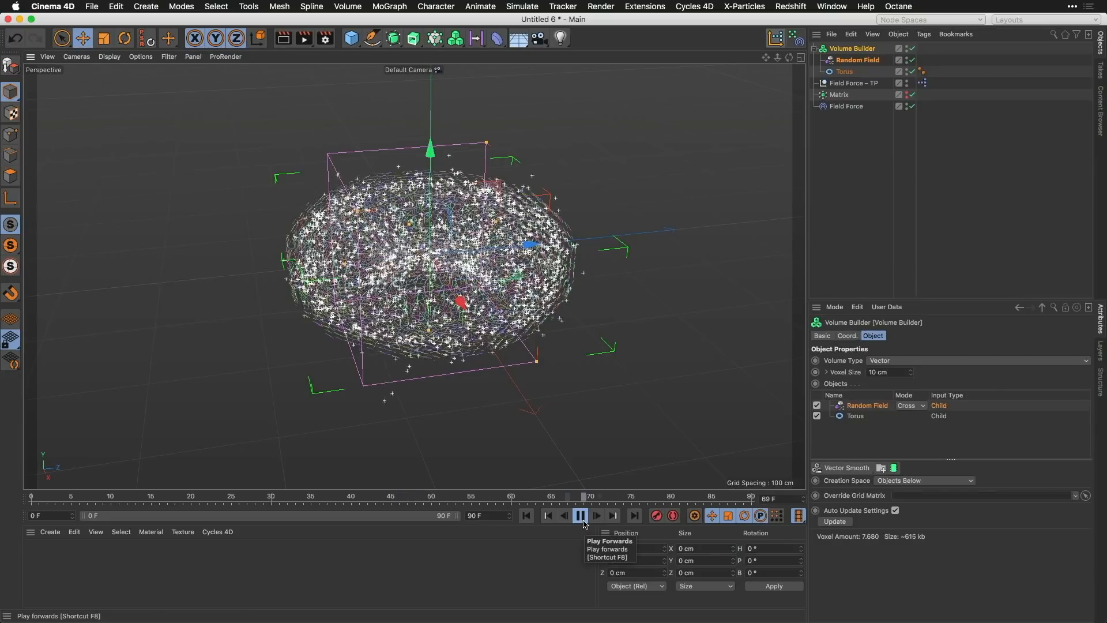
left_click(581, 516)
left_click(527, 516)
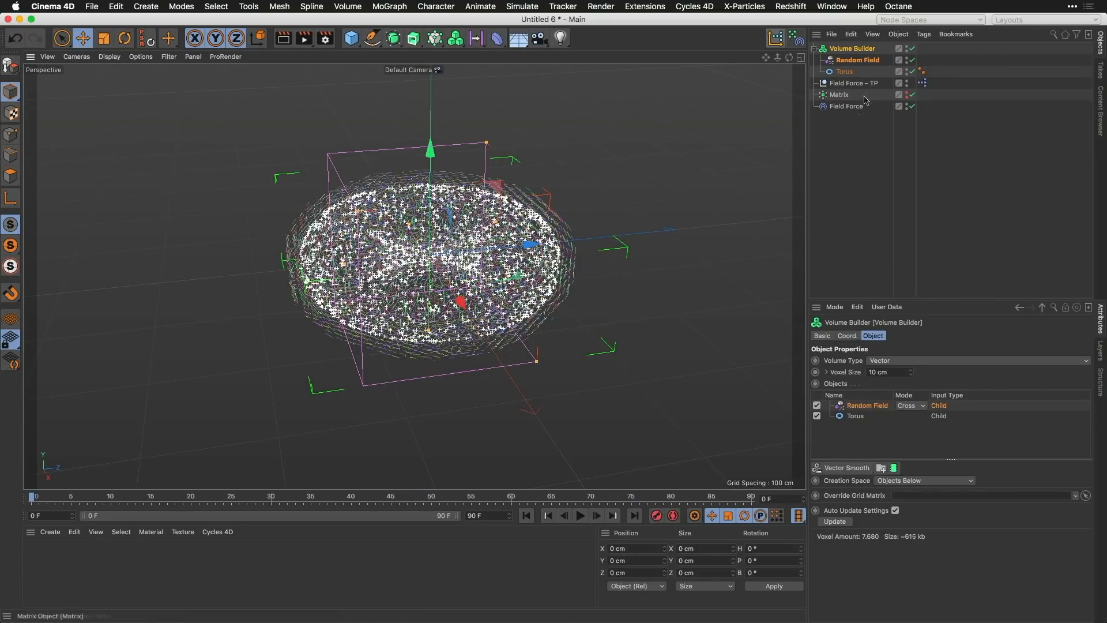
Step: Set the Field Force's Velocity Type to Set Absolute Velocity with a Strength of 200
left_click(846, 108)
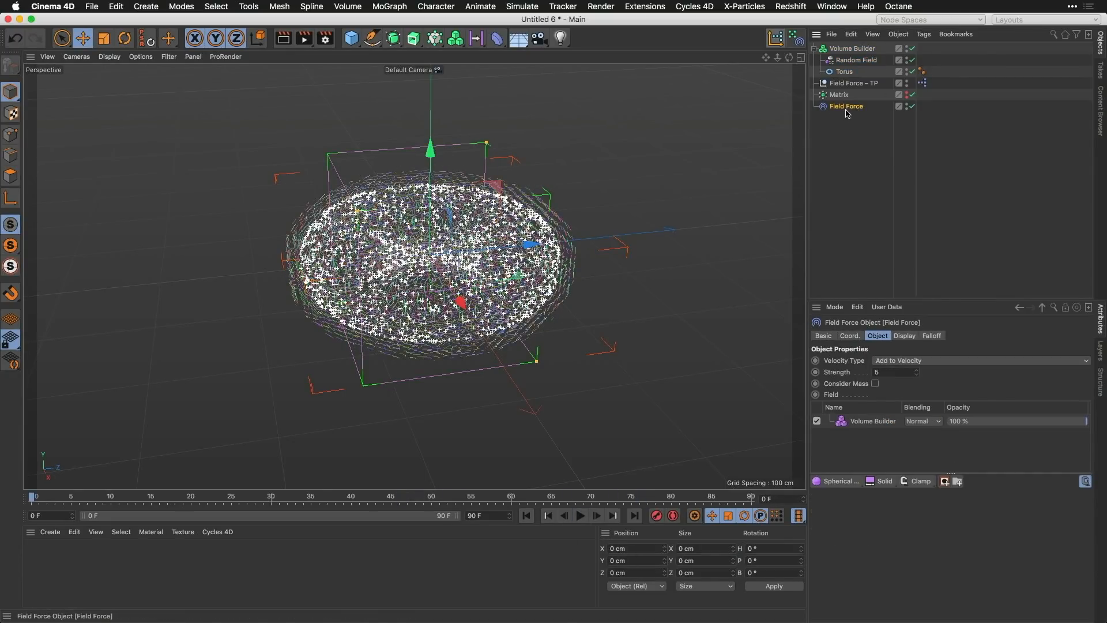
left_click(909, 362)
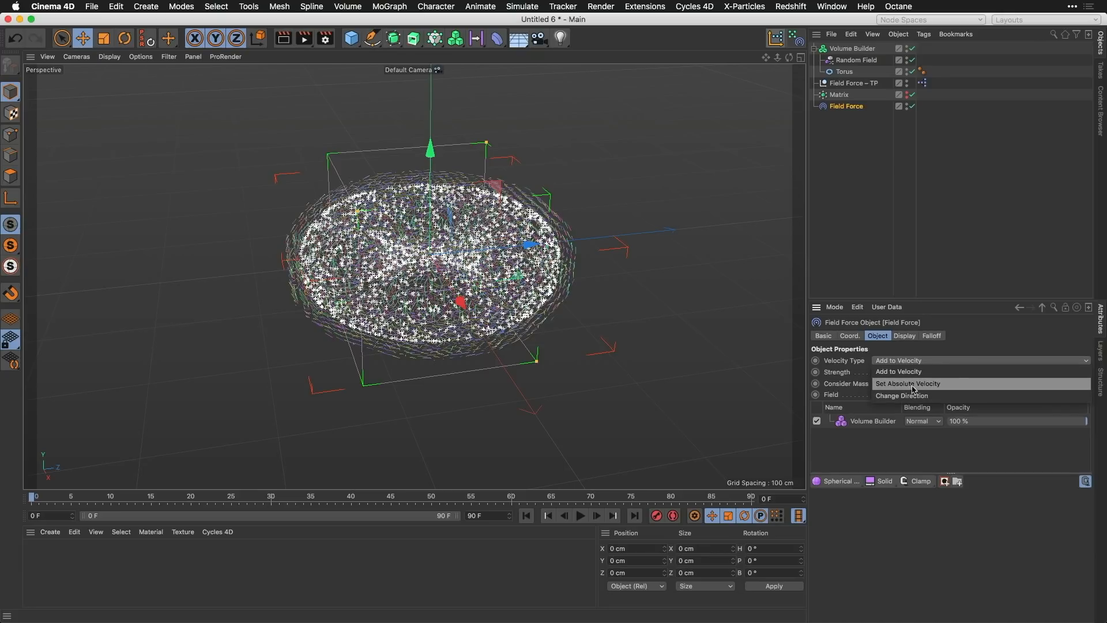
left_click(919, 385)
left_click(893, 373)
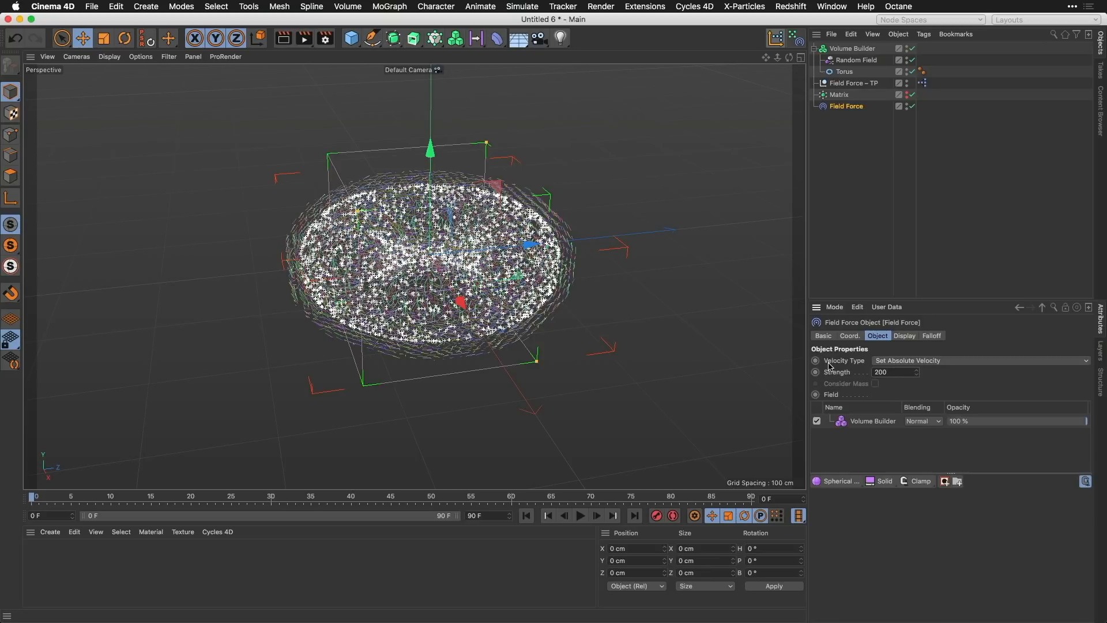
Step: Play the simulation and examine up close how the particles move along the torus surface, stopping partway through
left_click(582, 514)
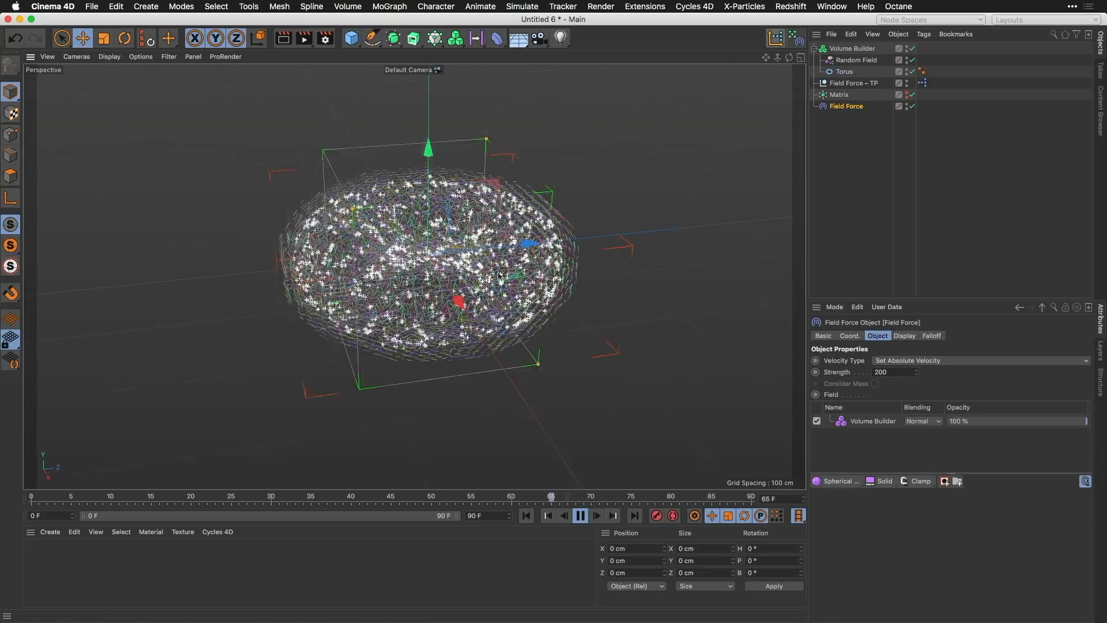
scroll(500, 276, "up", 6)
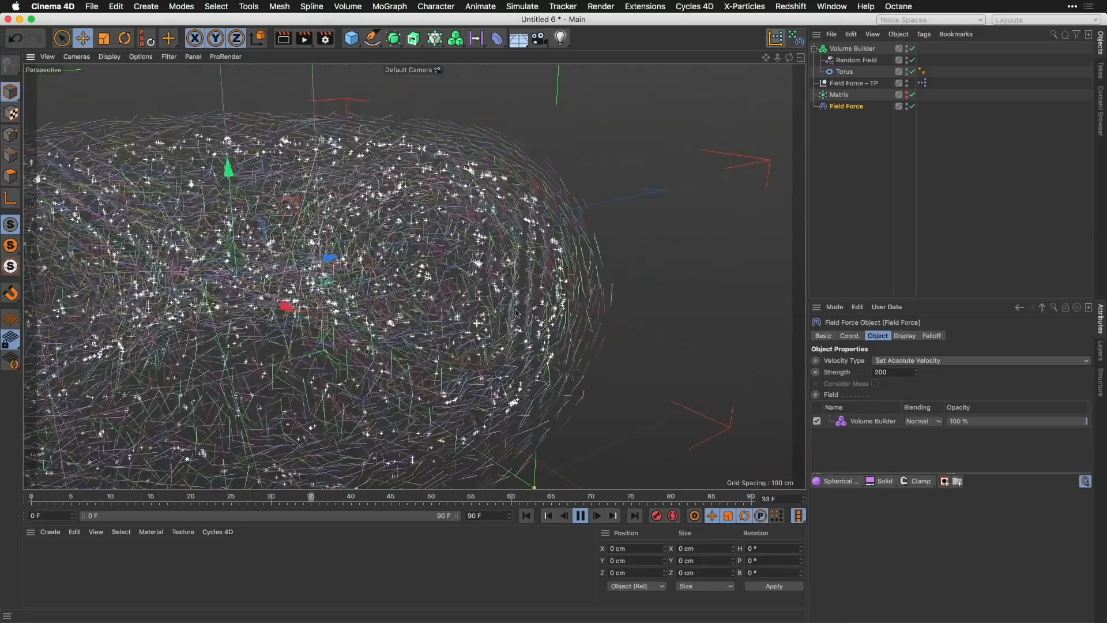
left_click_drag(516, 313, 528, 470, "alt")
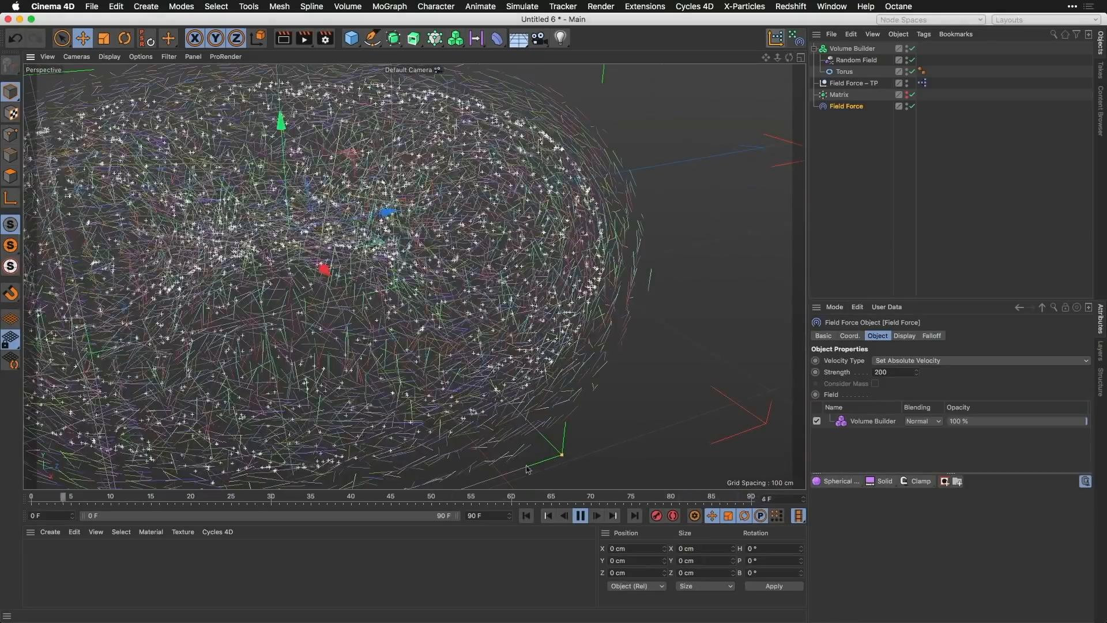
left_click(579, 516)
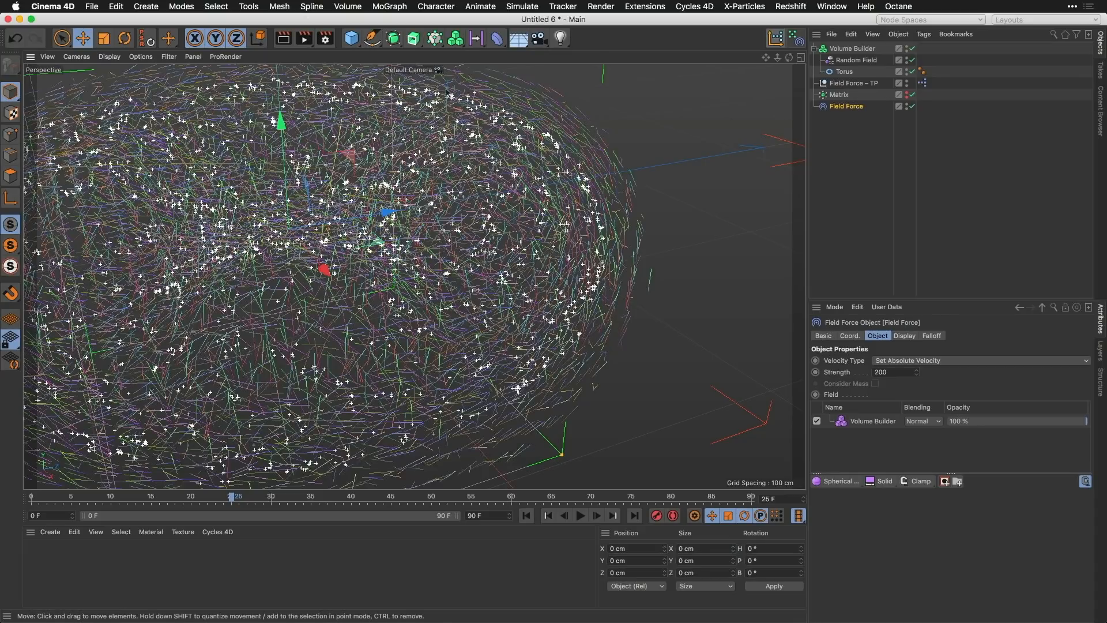
Step: Add a MoGraph Tracer linked to the Matrix, place it below the Field Force, and play the simulation briefly
left_click(852, 96)
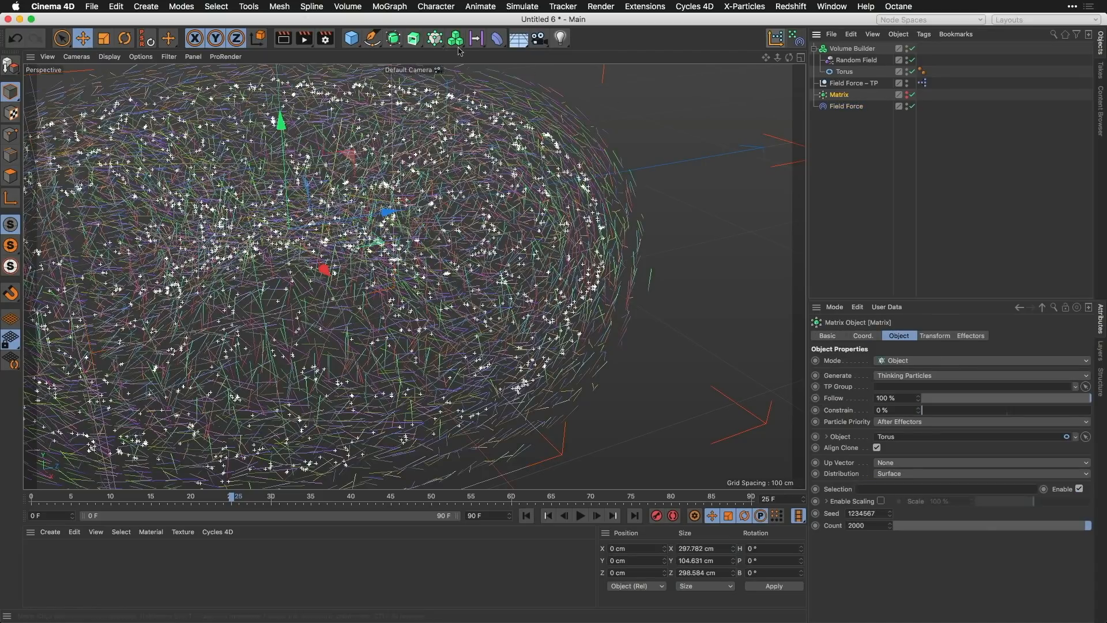
left_click(392, 7)
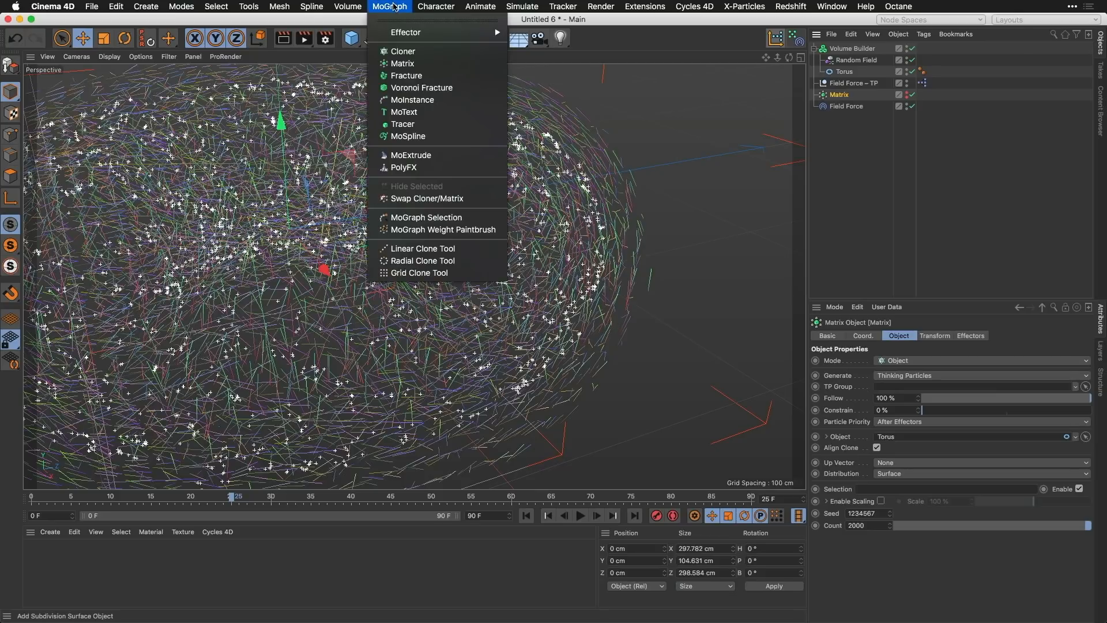
left_click(403, 124)
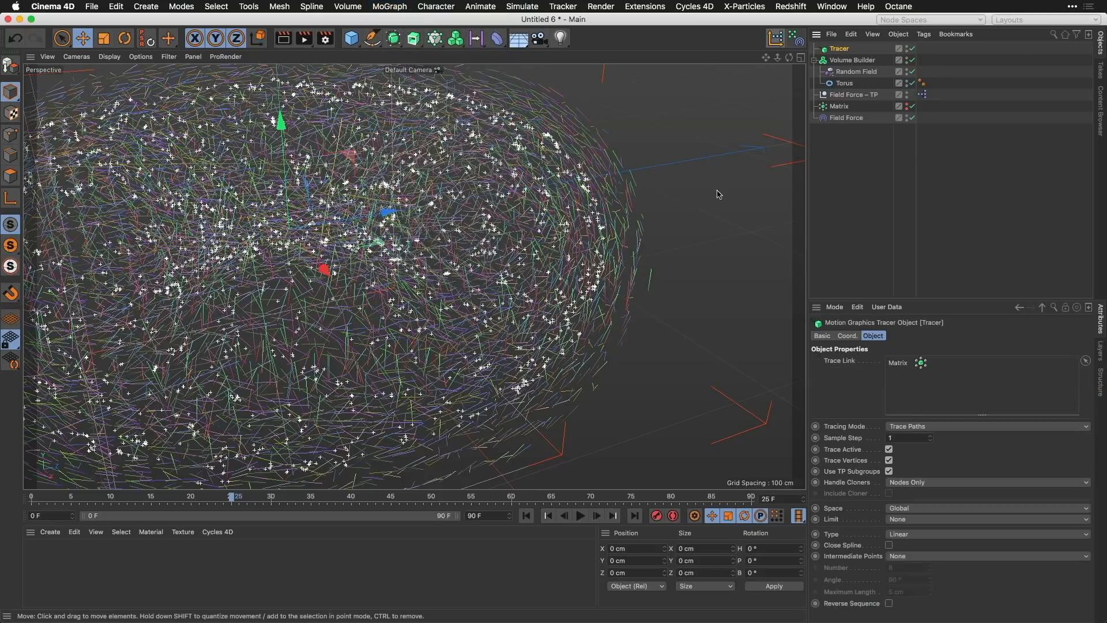
left_click_drag(843, 48, 842, 167)
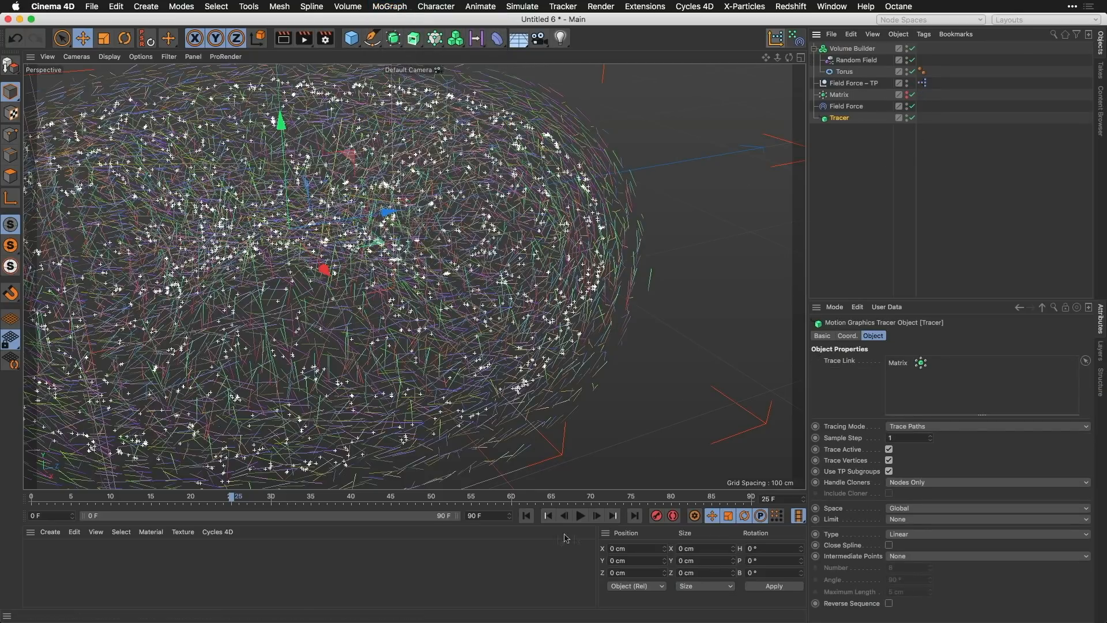
left_click(581, 515)
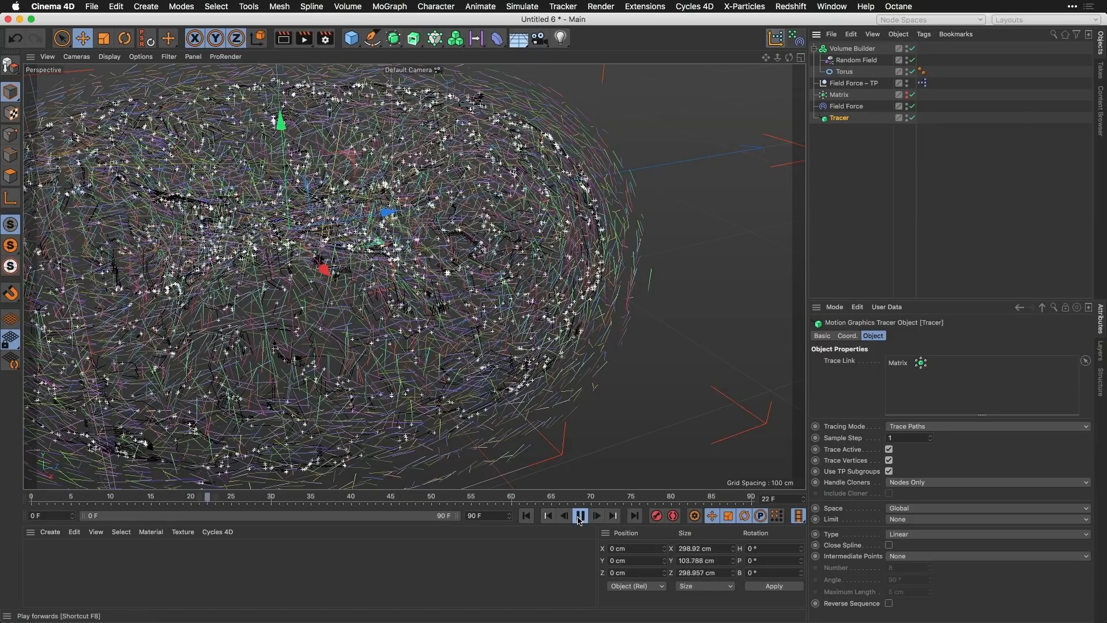
left_click(580, 515)
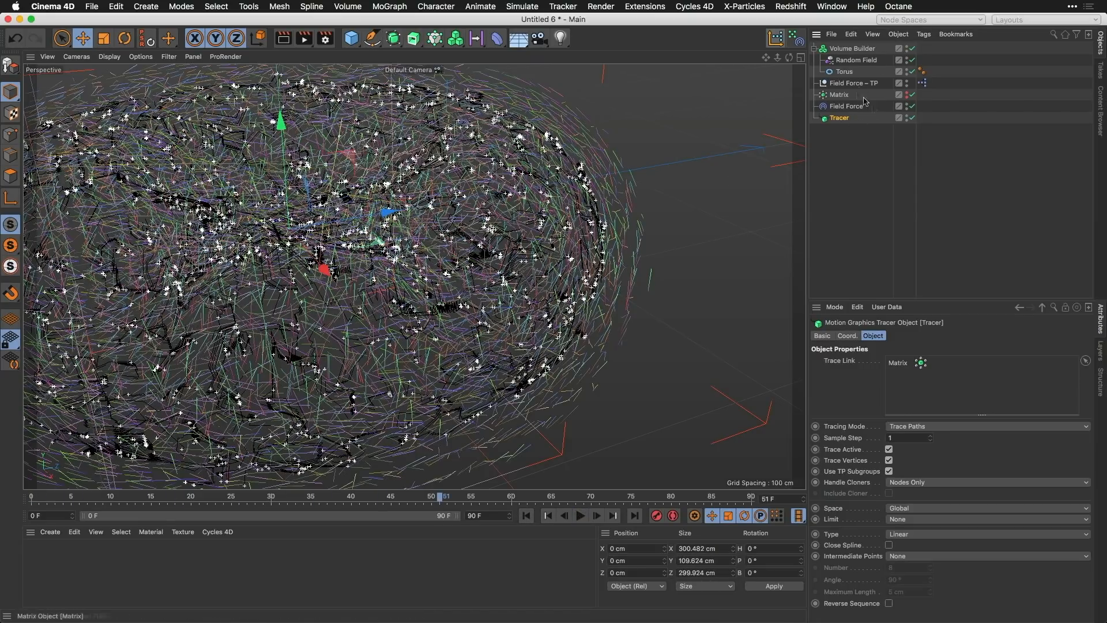
Step: Set the Volume Builder's Voxel Size to 2 cm
left_click(861, 51)
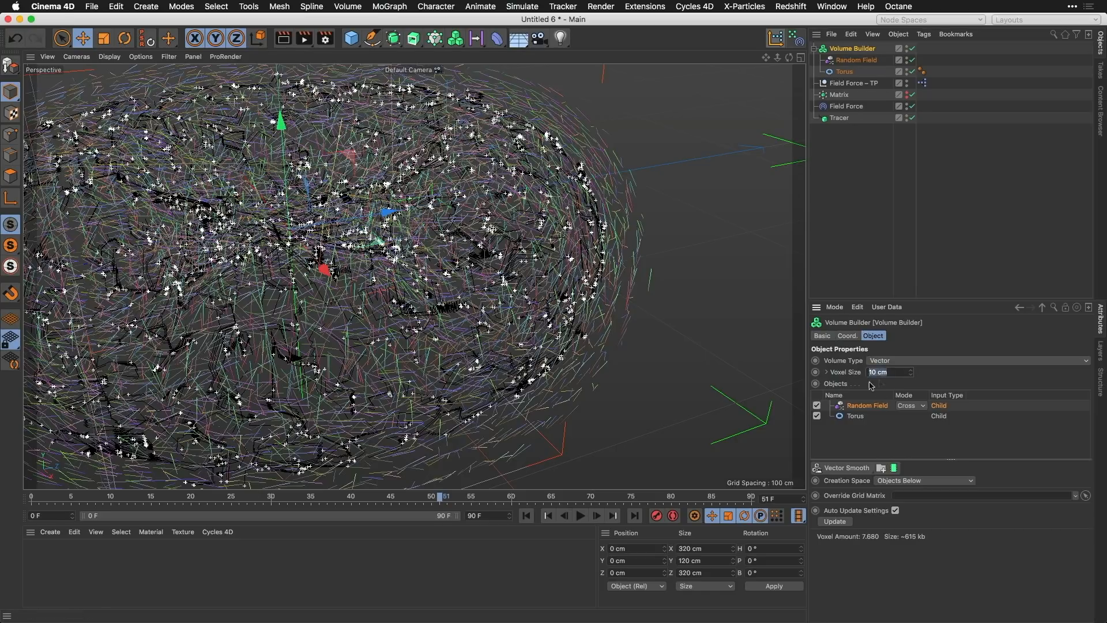
type("2")
key("Return")
scroll(537, 267, "up", 5)
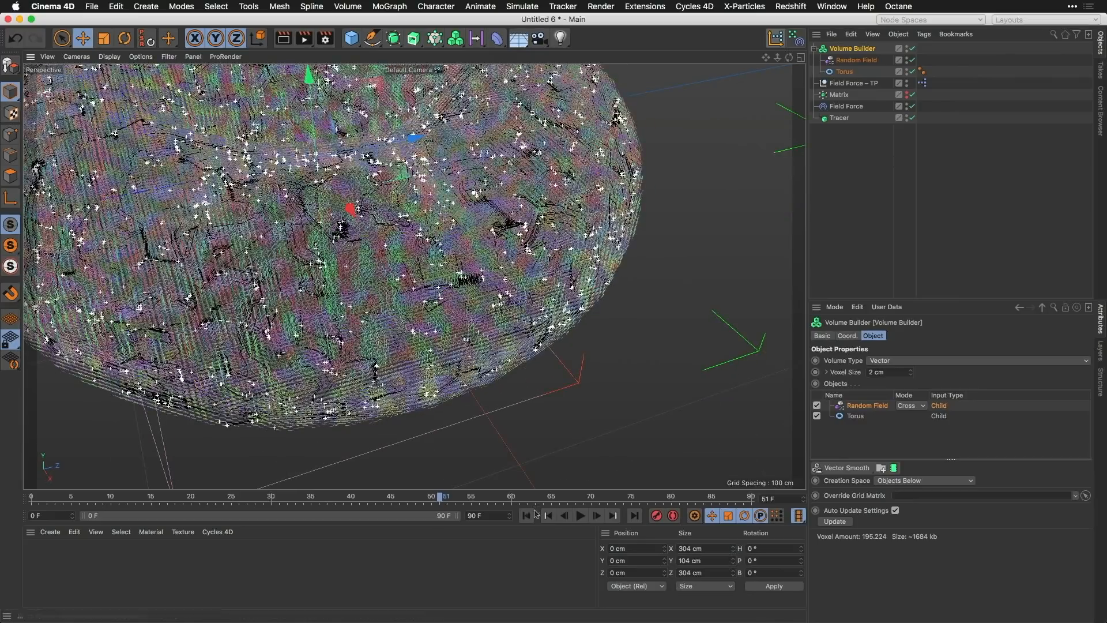
Step: Hide the Volume Builder in the viewport during playback, then stop and examine the traced paths around the torus
left_click(581, 516)
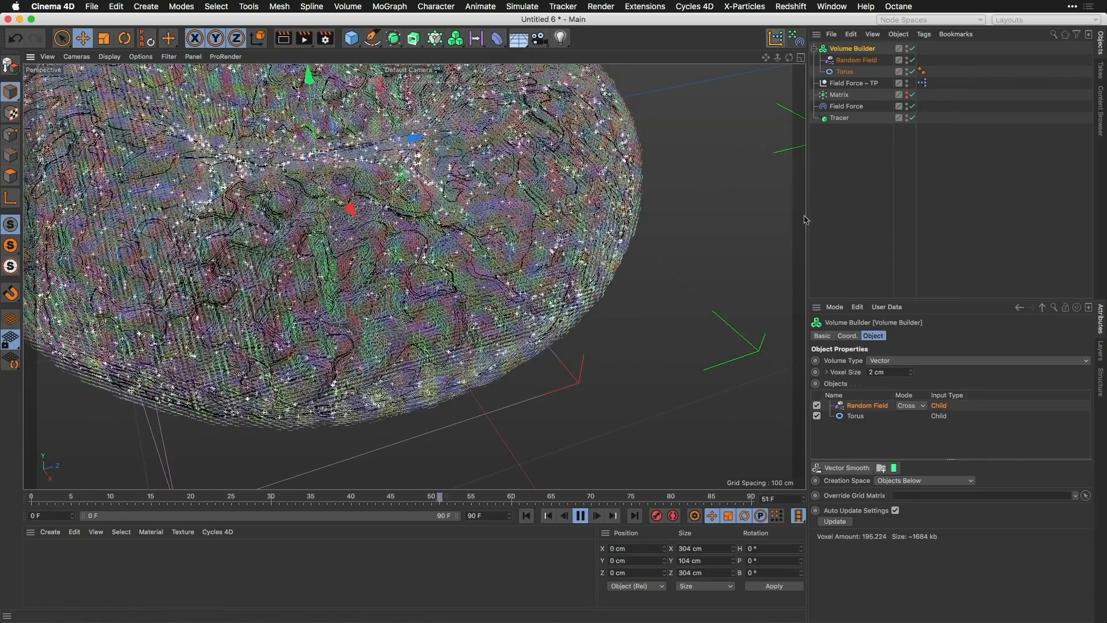
double_click(907, 51, "alt")
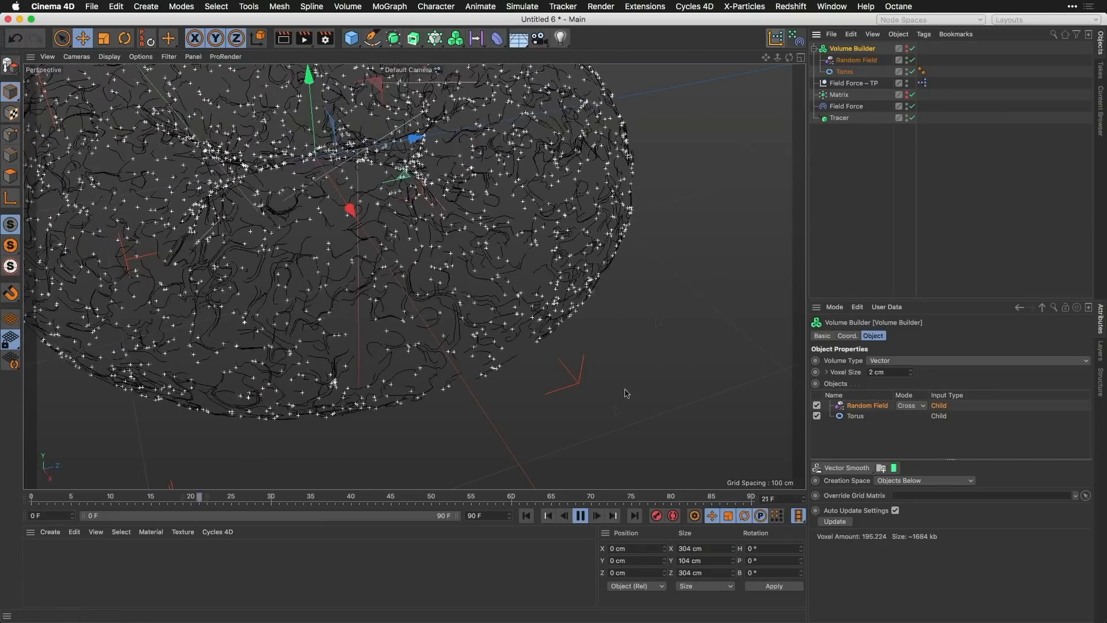
left_click(580, 516)
middle_click_drag(505, 291, 565, 332, "alt")
right_click_drag(564, 329, 545, 294, "alt")
left_click_drag(460, 259, 485, 257, "alt")
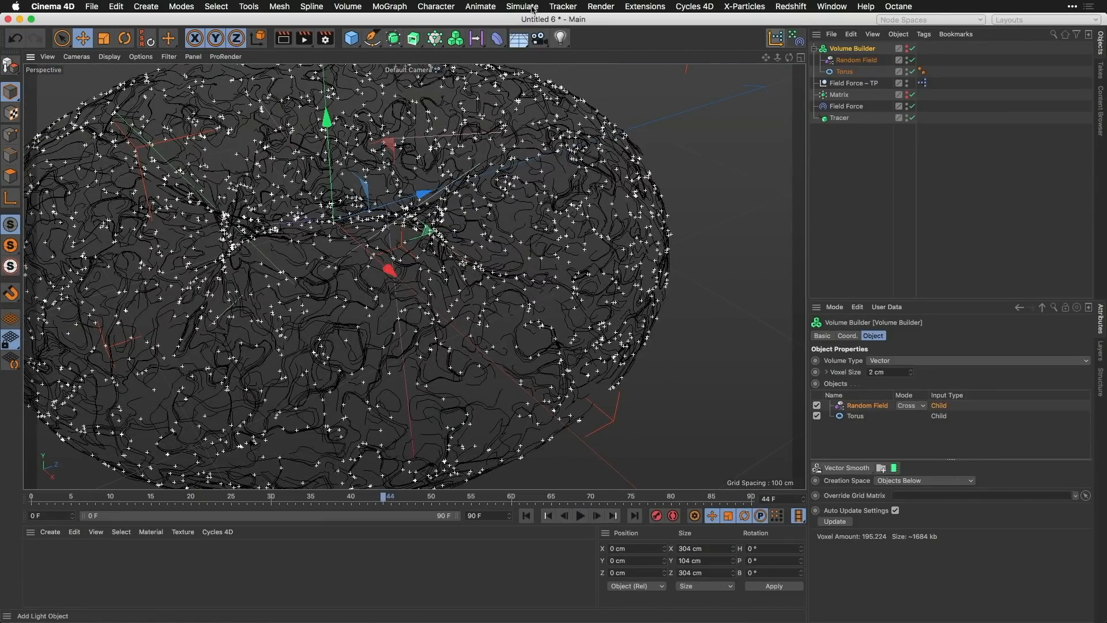
Step: Set the View Type of the All particle group to Dots in the Thinking Particles settings
left_click(532, 7)
mouse_move(557, 75)
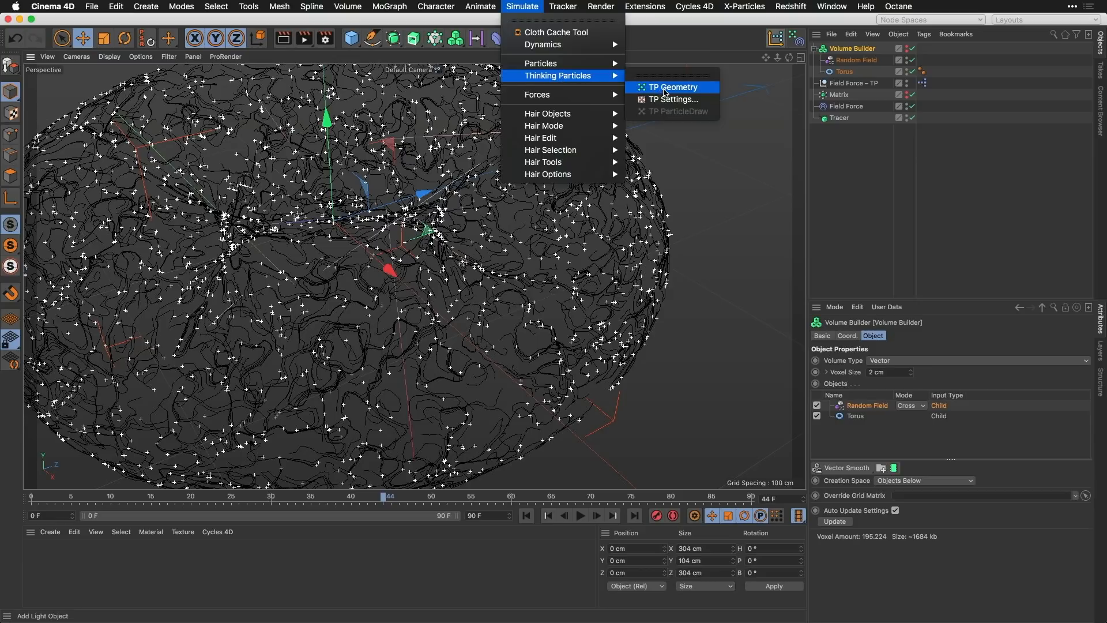
left_click(669, 99)
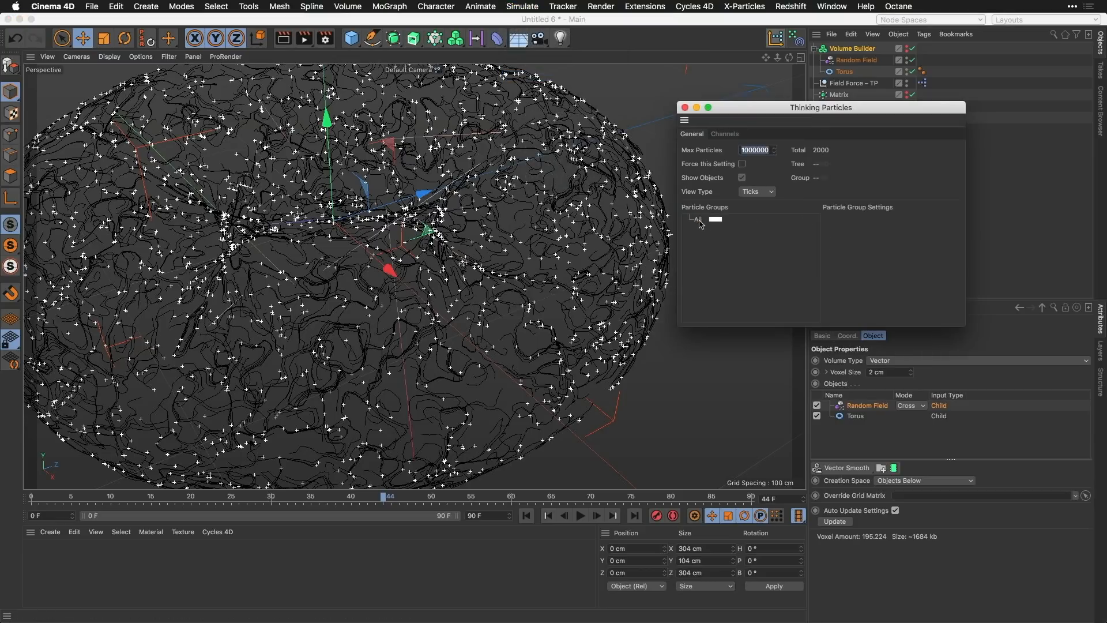
left_click(699, 220)
left_click(904, 250)
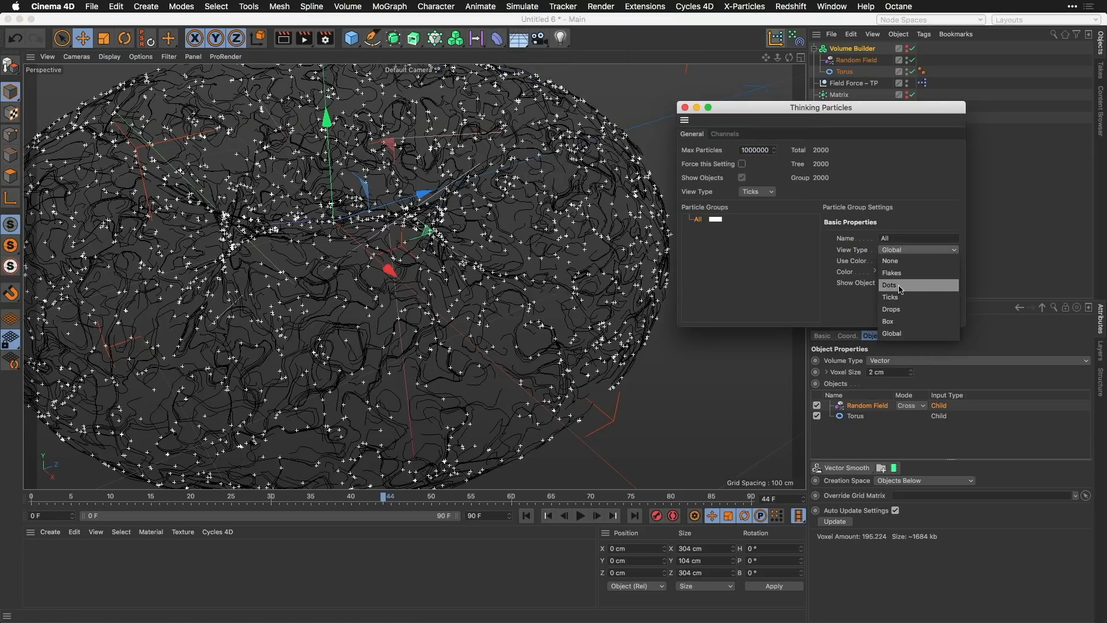
left_click(890, 285)
Step: Give the All particle group a strongly saturated magenta color with a hue of 300° and close the Thinking Particles settings
left_click(906, 273)
left_click(992, 271)
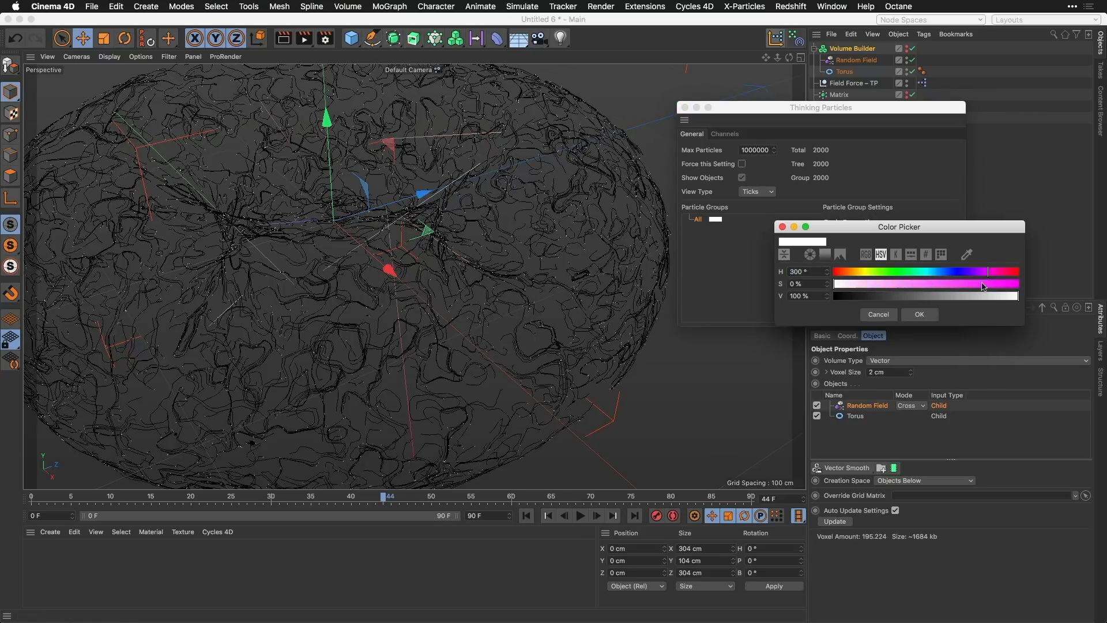
left_click(997, 283)
left_click(919, 314)
left_click(685, 107)
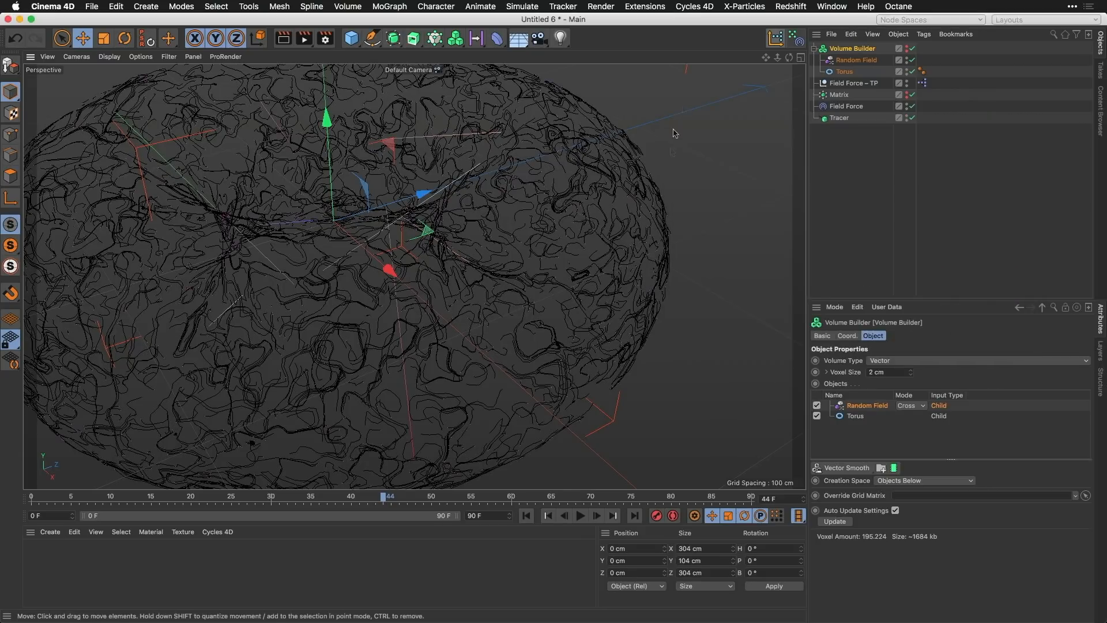
Step: Set the Random Field's noise Scale to 1000 %
left_click(829, 216)
left_click_drag(567, 277, 508, 346, "alt")
left_click(856, 60)
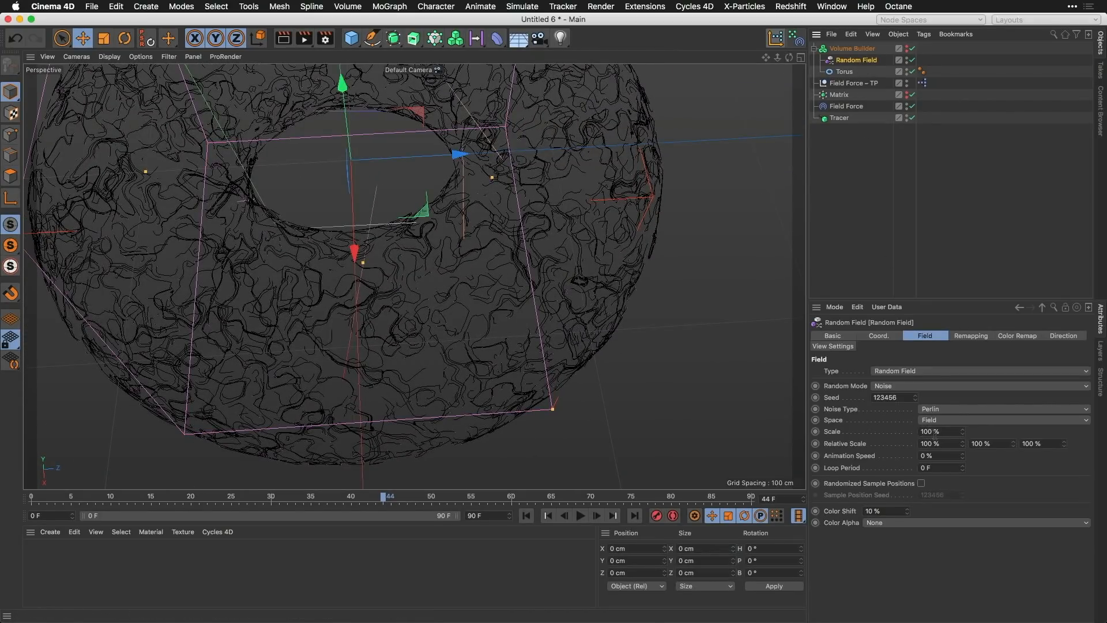
key("Return")
Step: Replay the simulation from the first frame, inspect the traced lines from another angle, and return to the start
left_click(526, 515)
left_click(580, 515)
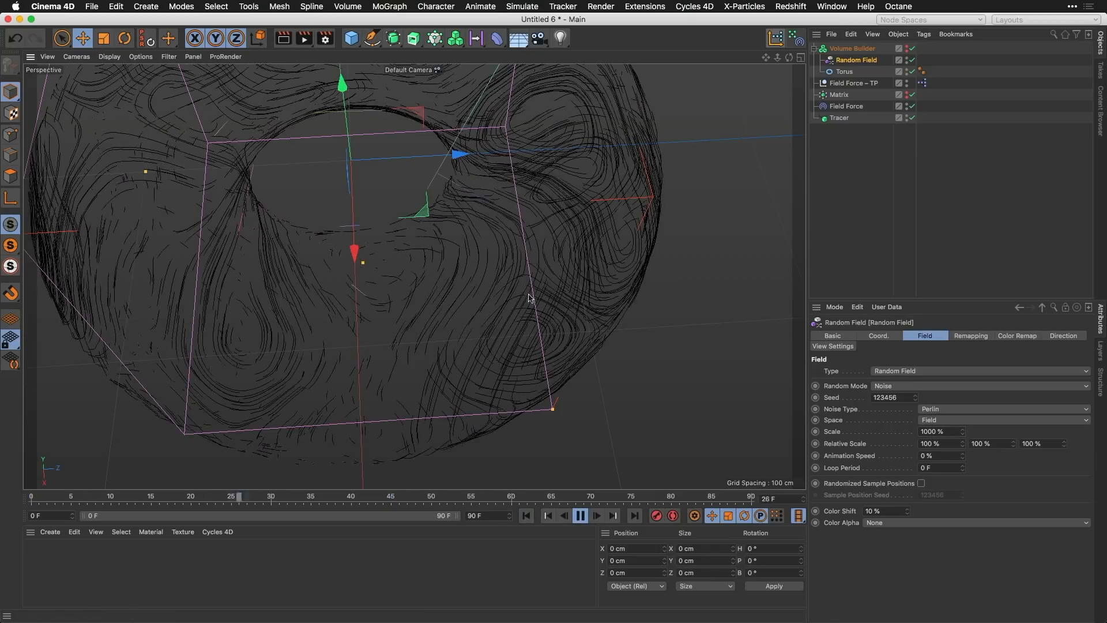
mouse_move(526, 302)
left_mouse_down("alt")
mouse_move(576, 228)
mouse_move(538, 284)
left_mouse_up("alt")
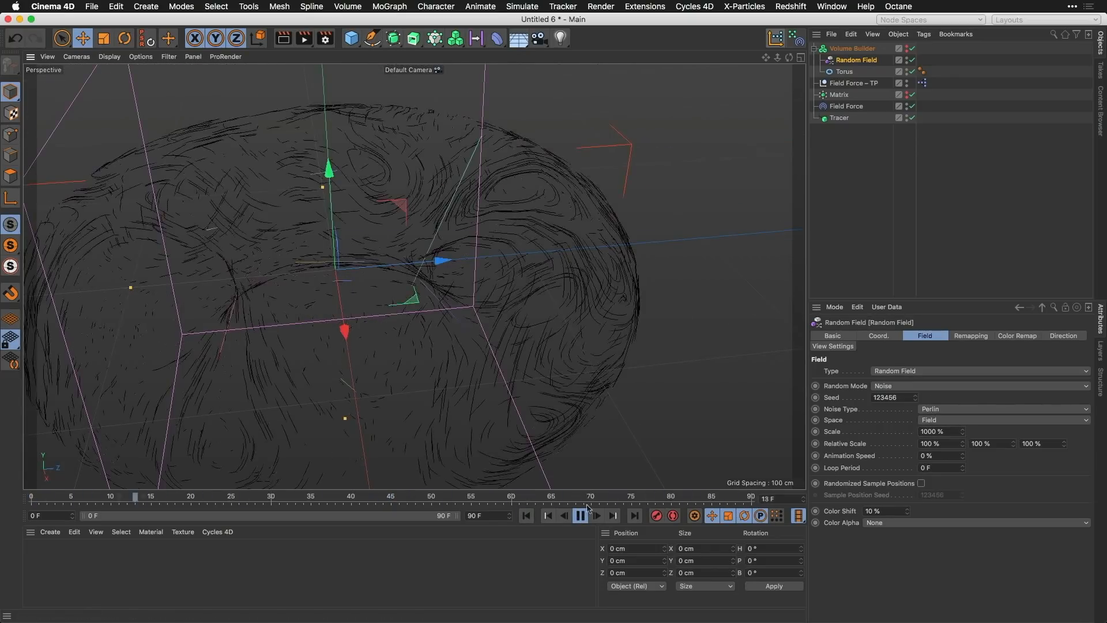
left_click(580, 516)
left_click(527, 516)
Step: Try a Voxel Size of 20 cm in the Volume Builder and play the simulation to inspect the traced lines
left_click(853, 48)
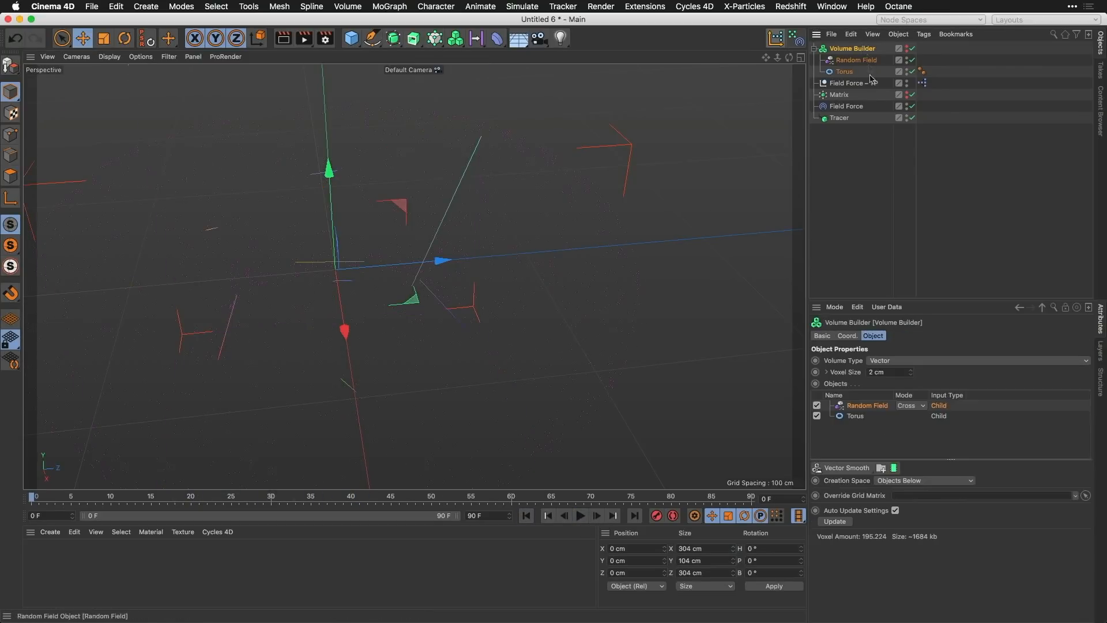
key("Return")
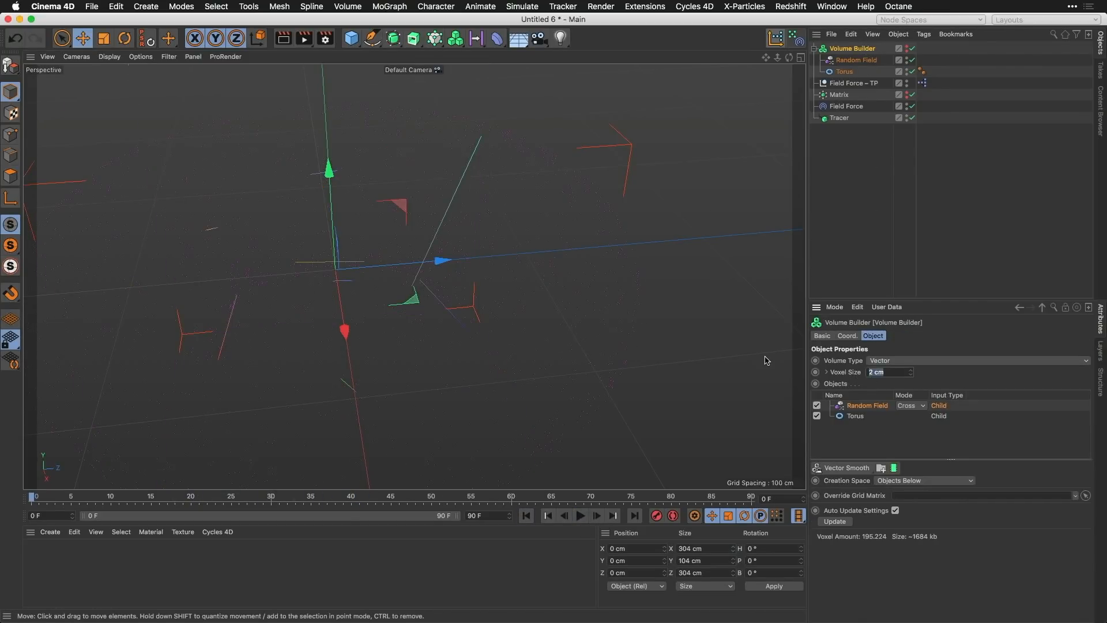
key("F8")
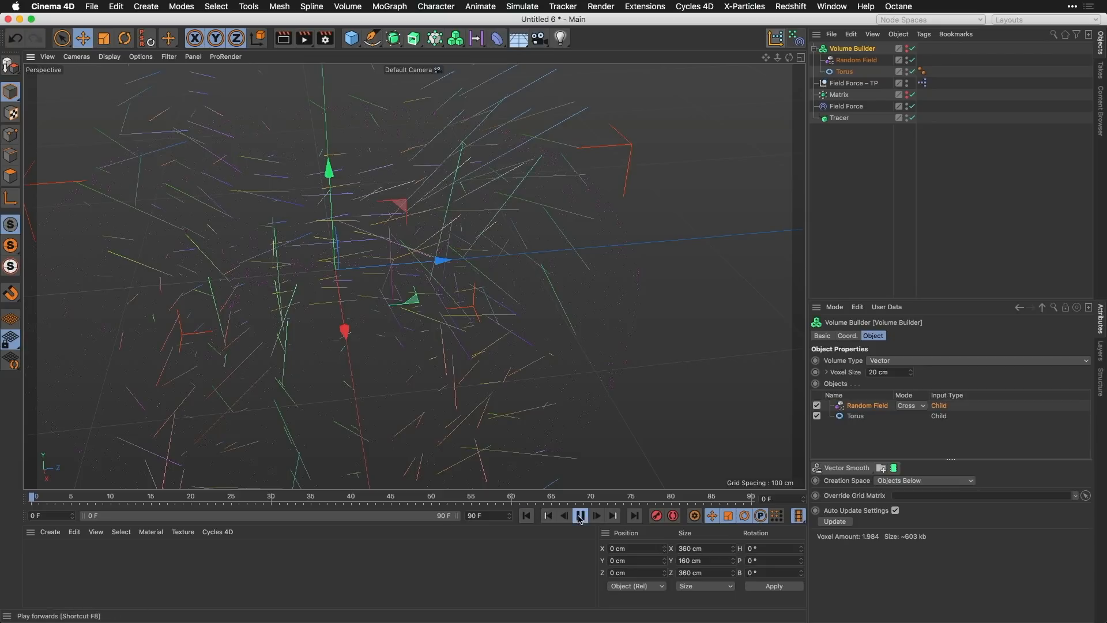
mouse_move(607, 272)
left_mouse_down("alt")
mouse_move(520, 251)
mouse_move(498, 286)
left_mouse_up("alt")
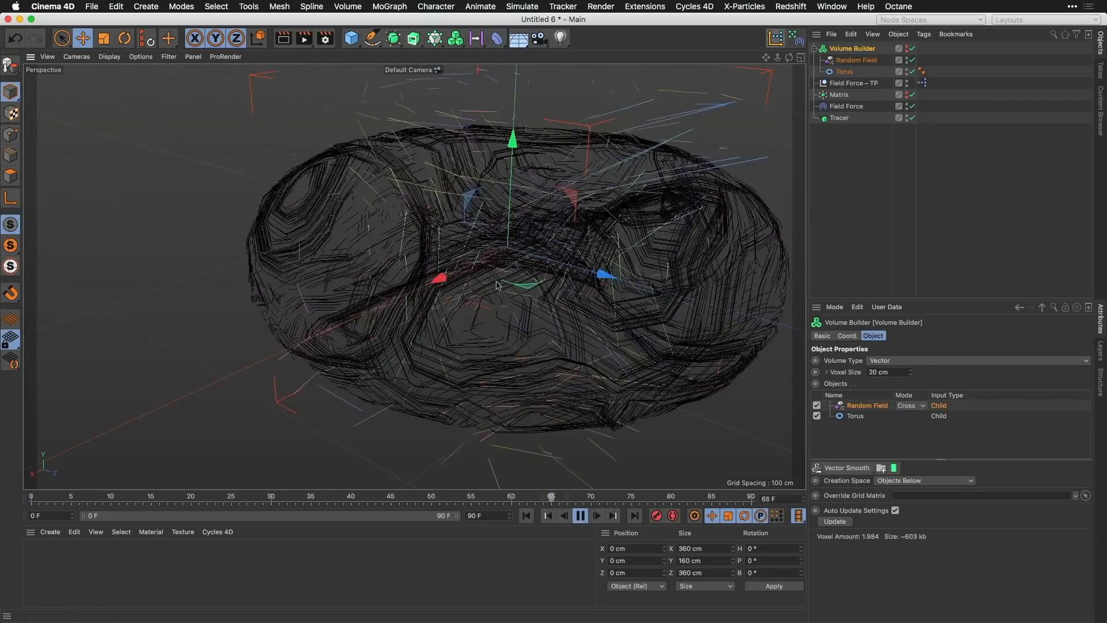
left_click_drag(464, 355, 576, 368, "alt")
left_click(580, 515)
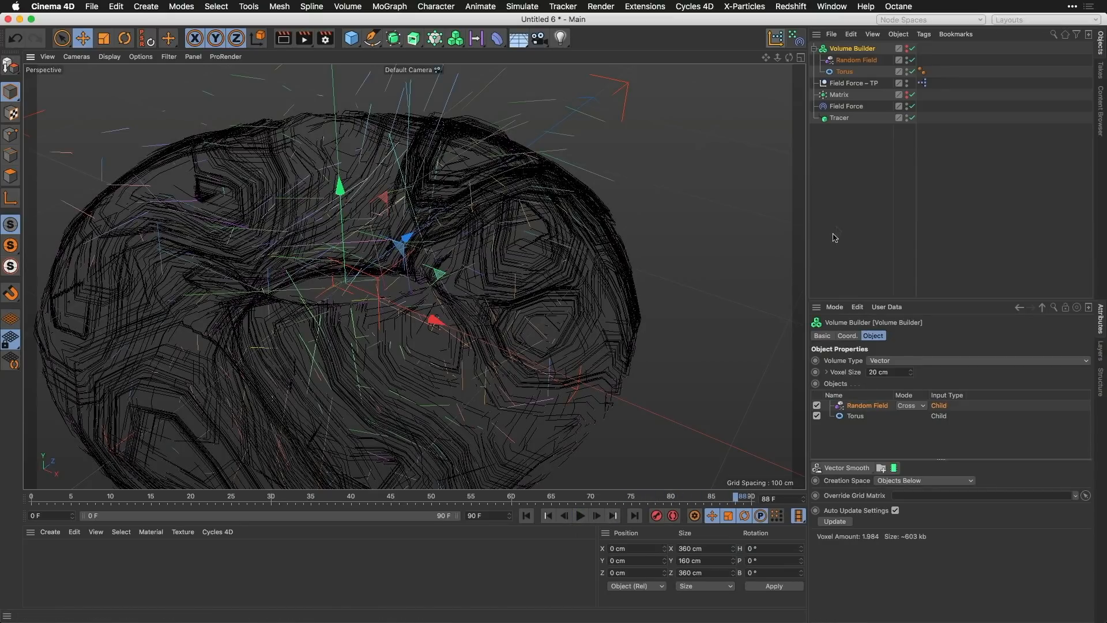
Step: Set the Volume Builder's Voxel Size back to 2 cm and replay the simulation to inspect the trails
type("2")
key("Return")
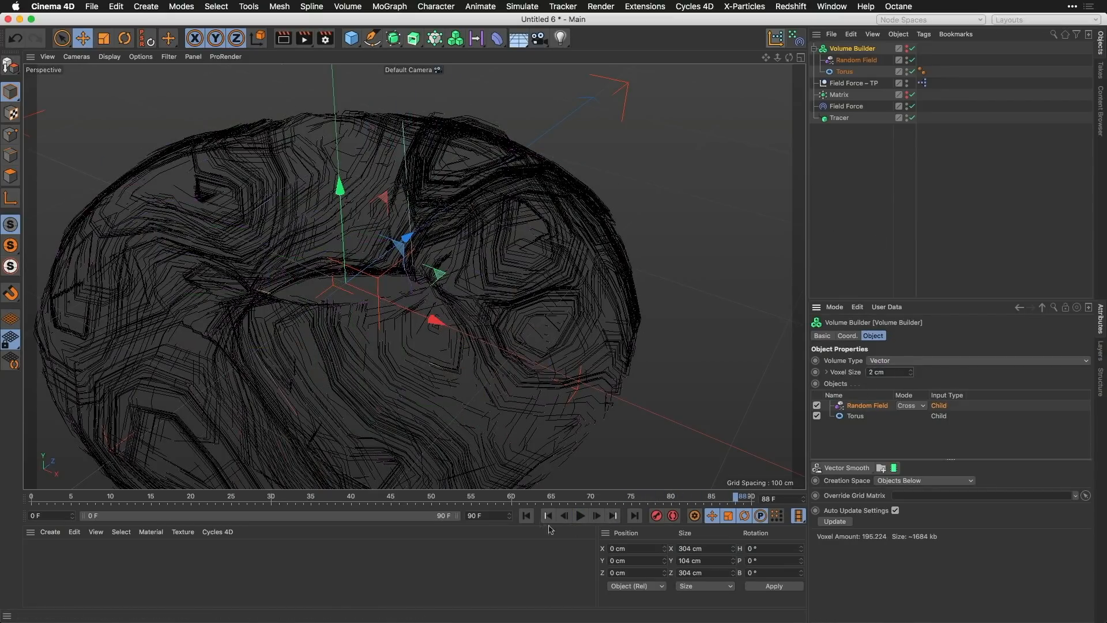
left_click(581, 515)
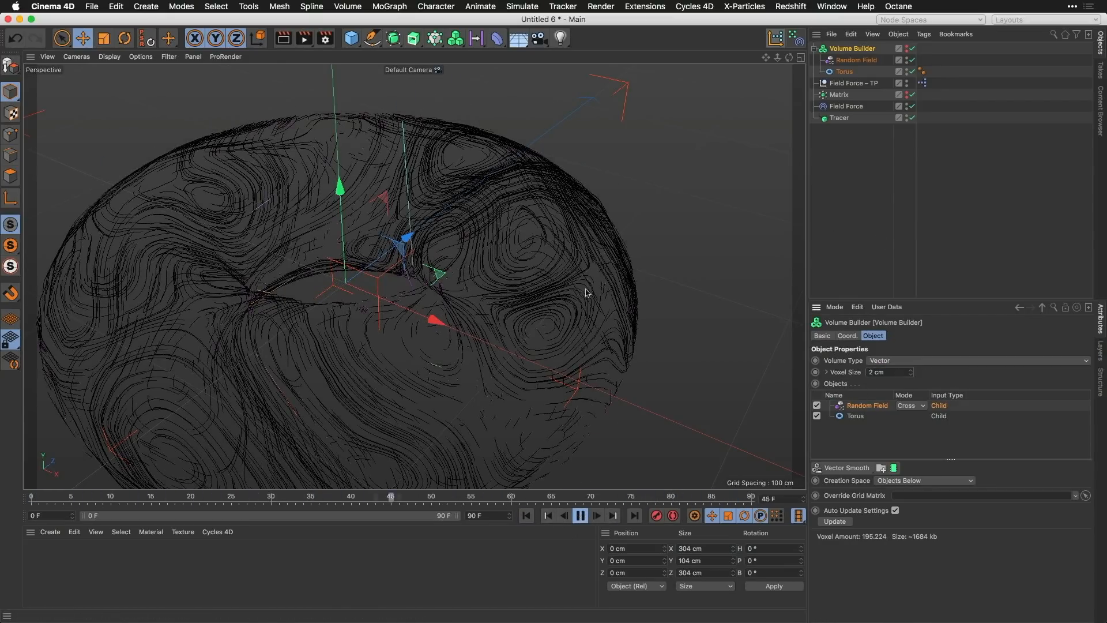
middle_click_drag(329, 316, 420, 267, "alt")
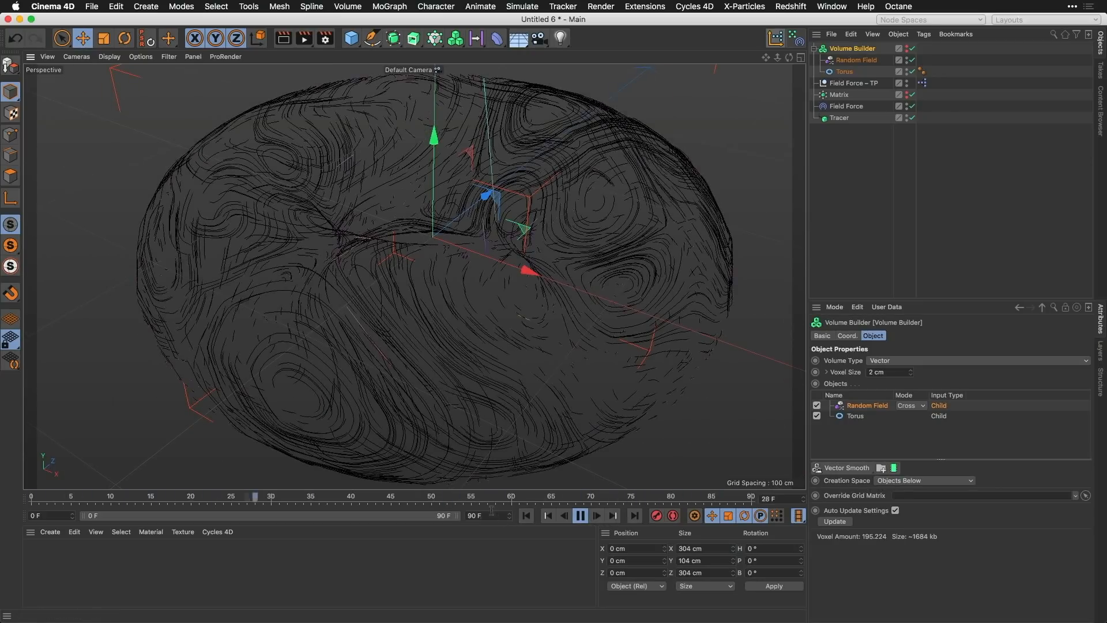
Step: Set the end of the project timeline to frame 300
double_click(475, 517)
type("300")
key("Return")
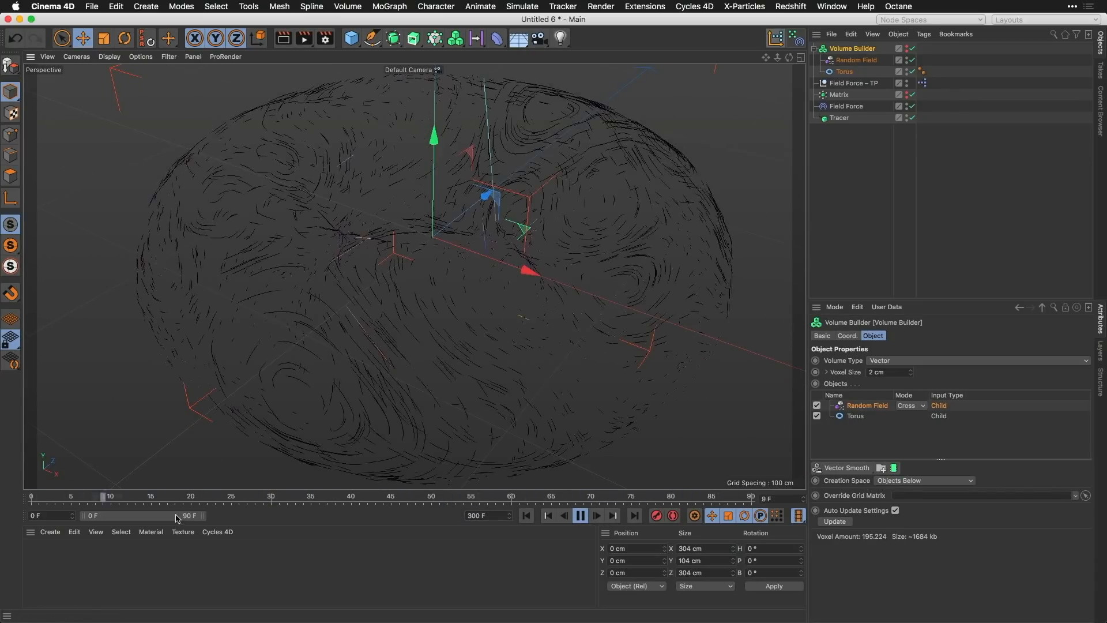
Step: Extend the timeline's preview range to frame 300, pause the playback and inspect the traced lines around the torus
double_click(178, 515)
left_click_drag(512, 296, 633, 296, "alt")
left_click(580, 516)
left_click_drag(576, 377, 567, 340, "alt")
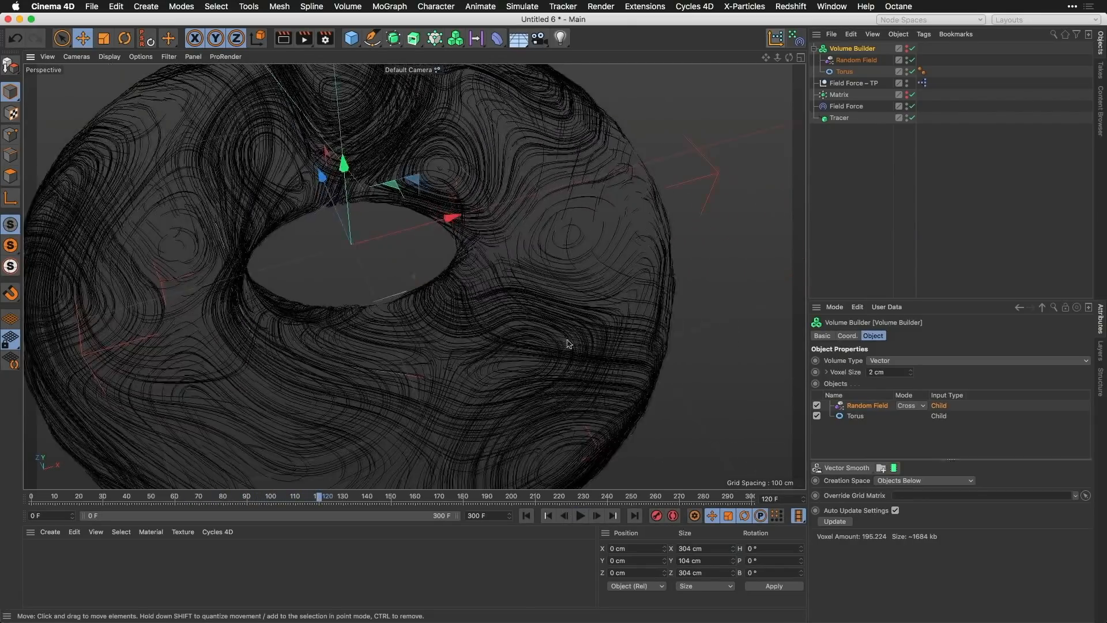
right_click_drag(564, 330, 549, 354, "alt")
left_click_drag(523, 315, 541, 350, "alt")
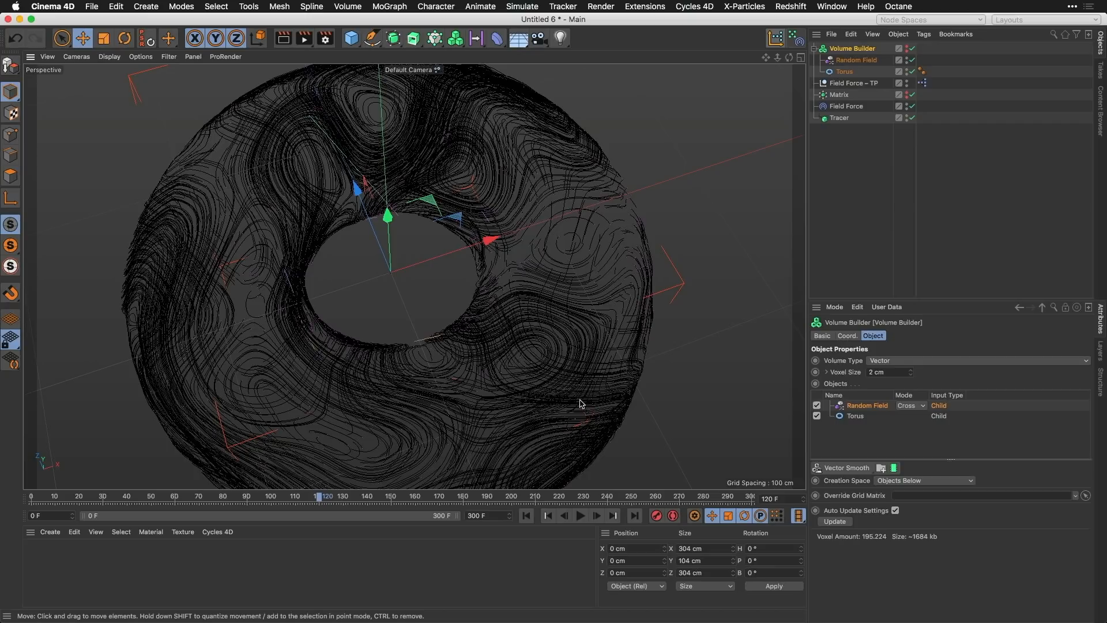
Step: Switch to the open FF-TP-Volume-FUI-Collider.c4d project
key("v")
mouse_move(575, 434)
left_click(581, 471)
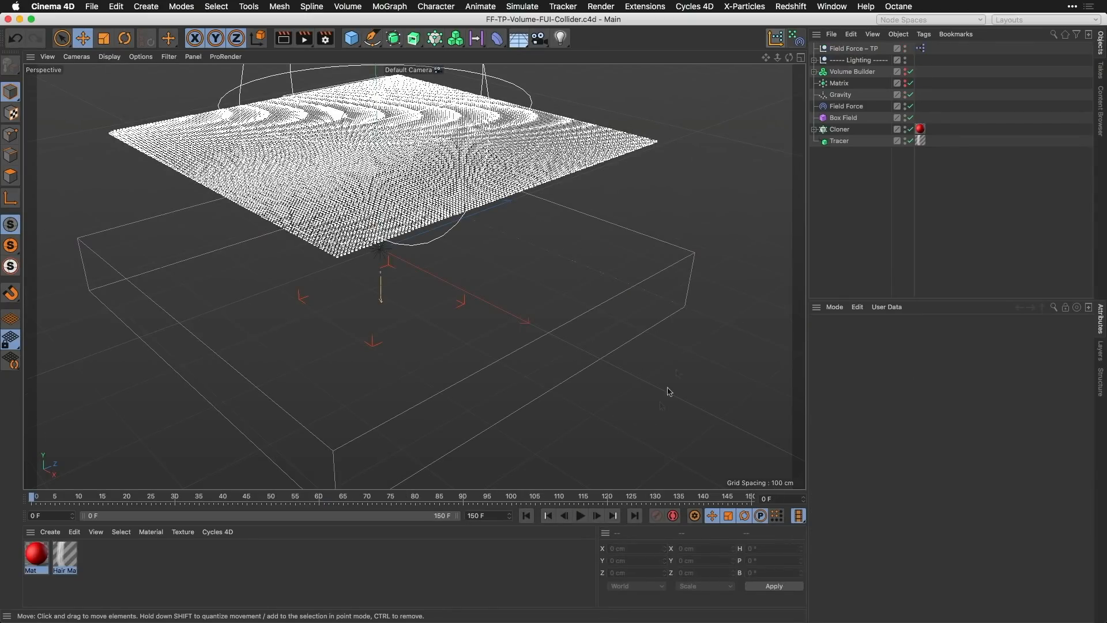
Step: Examine the Gravity object's settings and how the XPresso setup links it and the Field Force to the particles
left_click(847, 96)
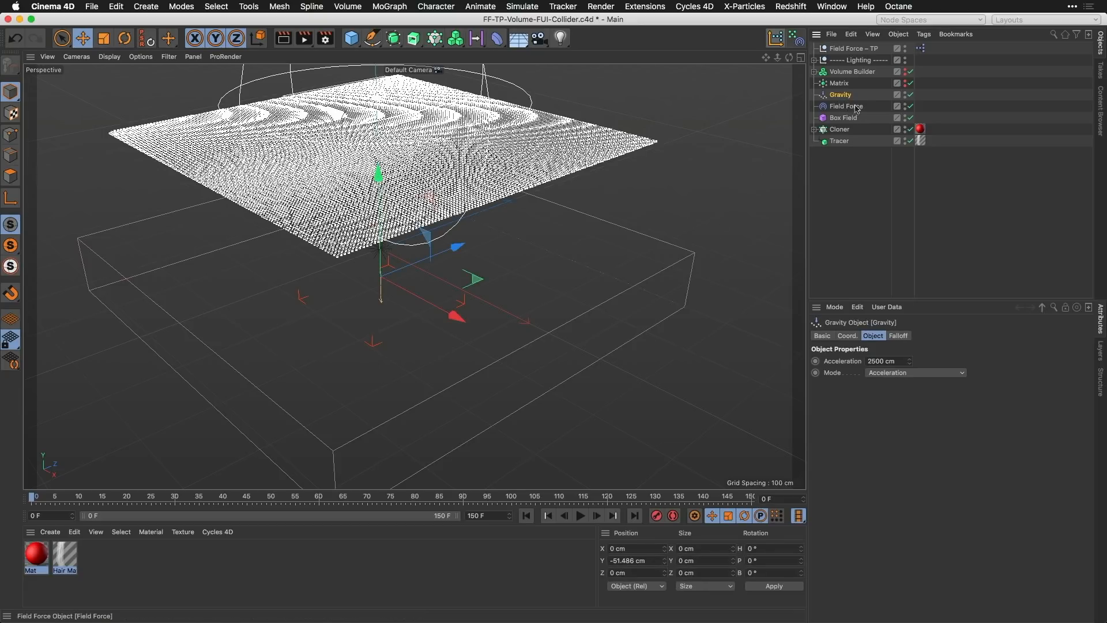
double_click(921, 49)
left_click_drag(937, 41, 714, 68)
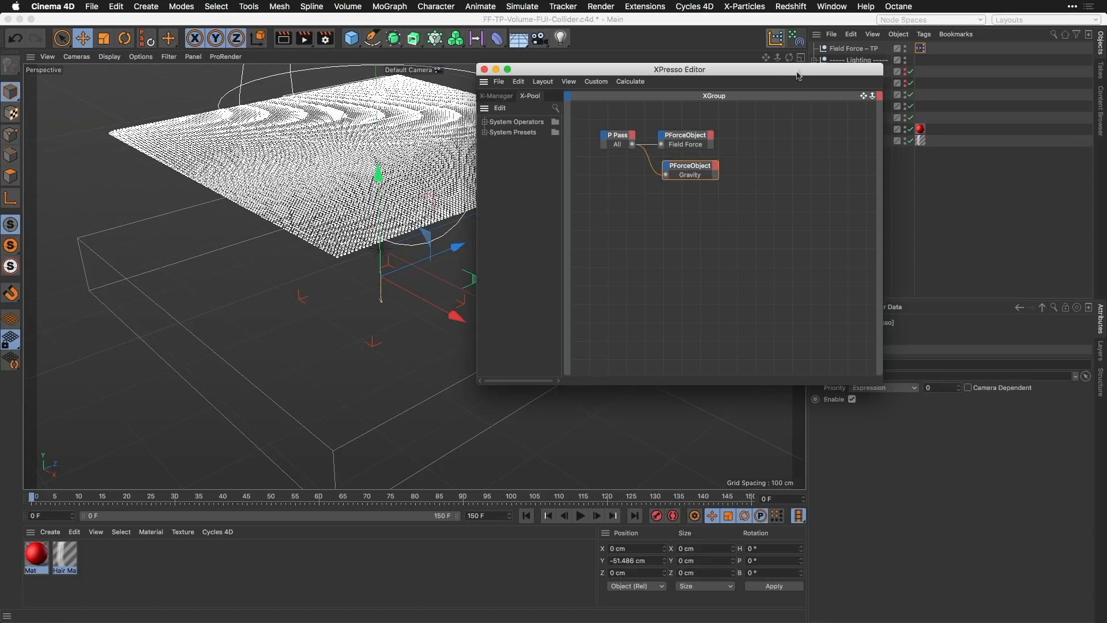
left_click_drag(799, 69, 705, 78)
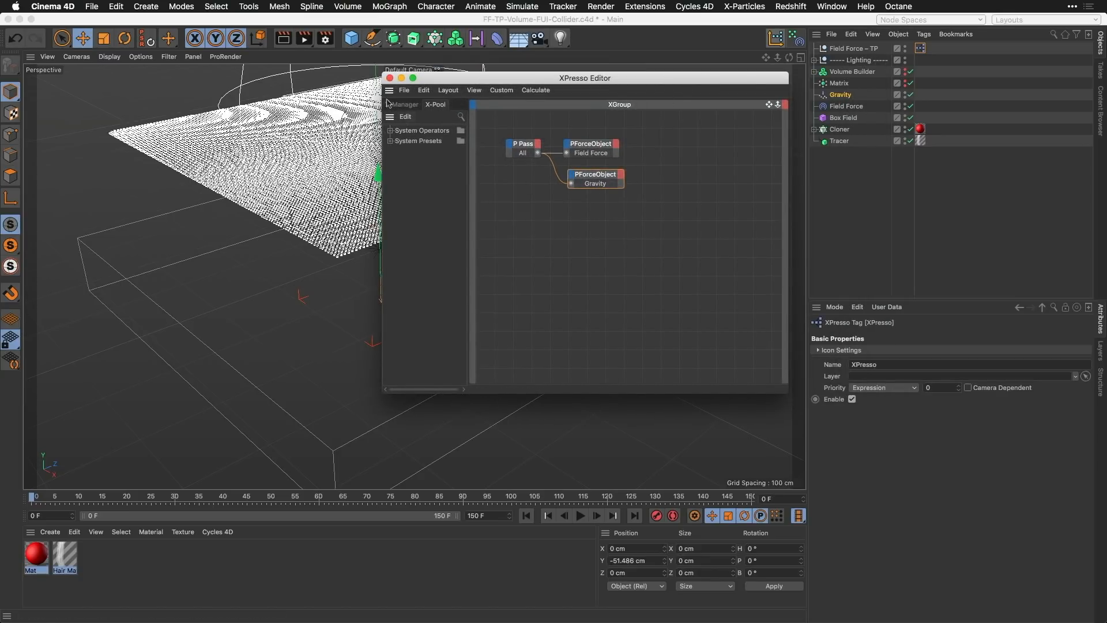
left_click(390, 78)
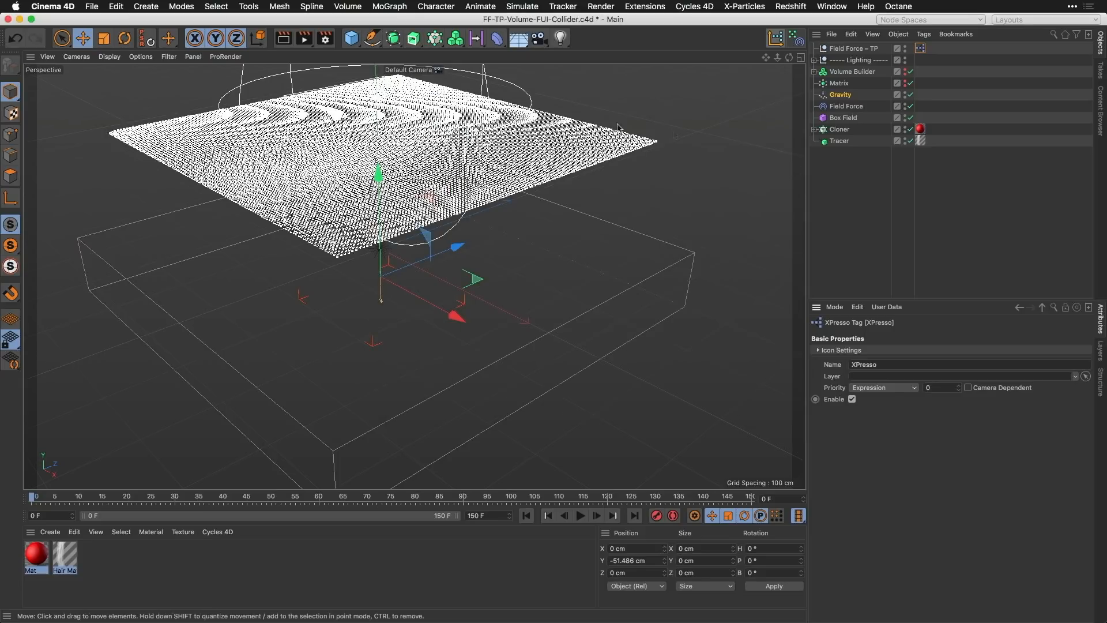
left_click(843, 94)
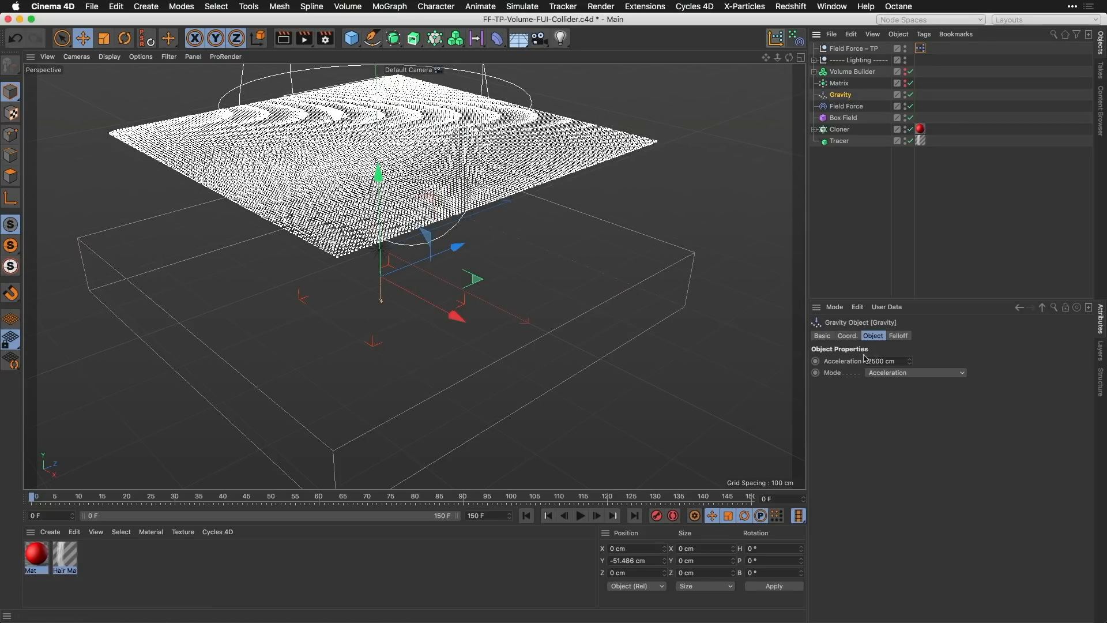
Step: Inspect the Field Force's falloff layers, the Volume Builder with its Landscape child, and the Box Field settings
left_click(847, 106)
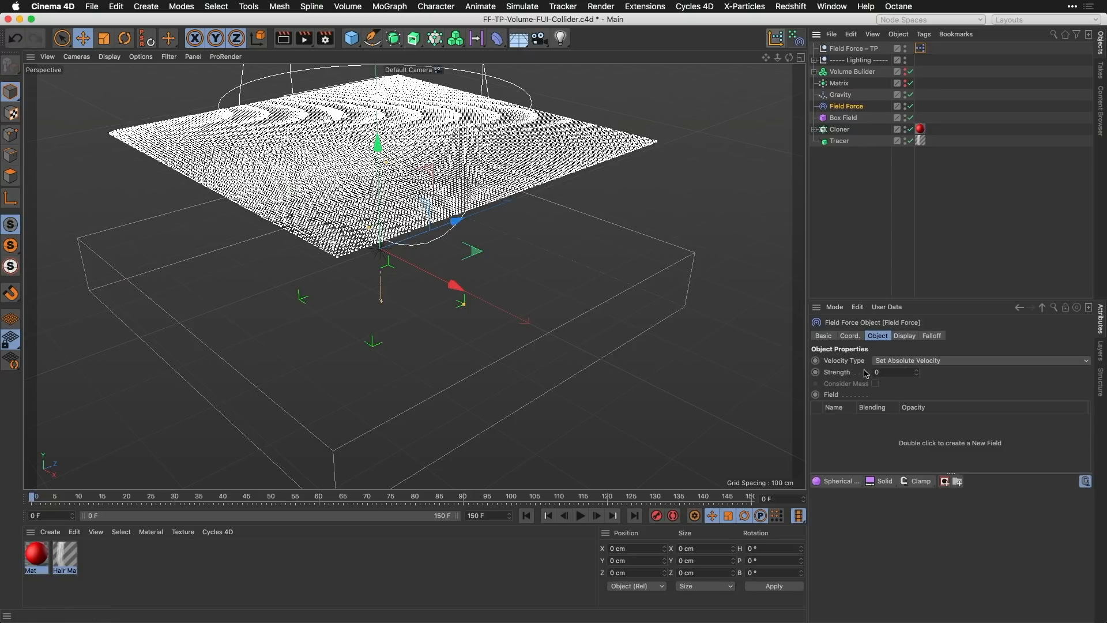
left_click(932, 337)
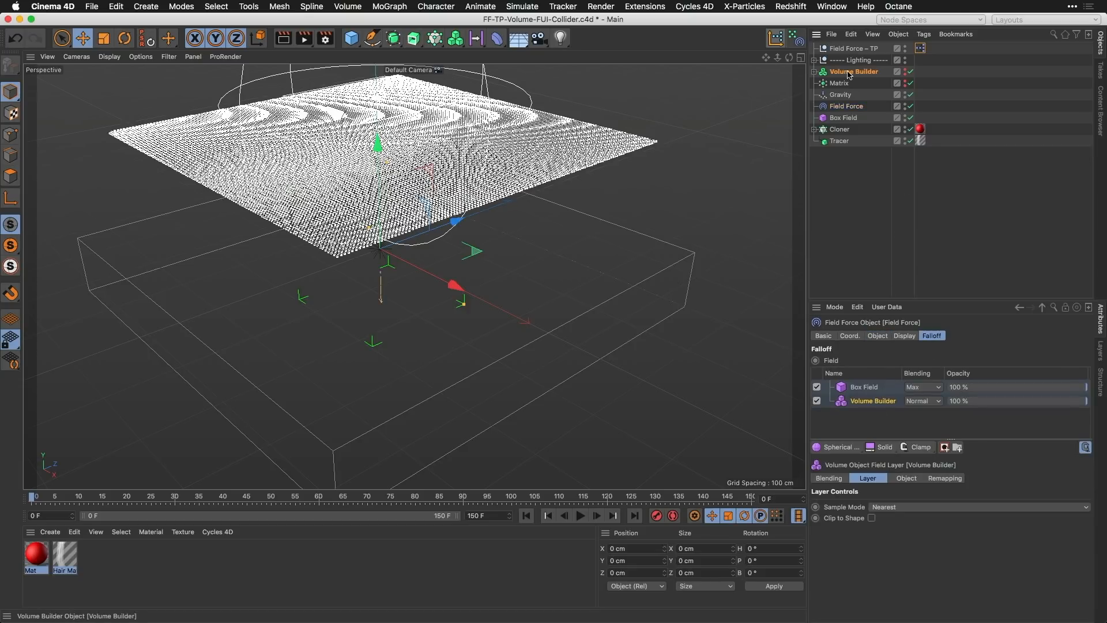
left_click(815, 72)
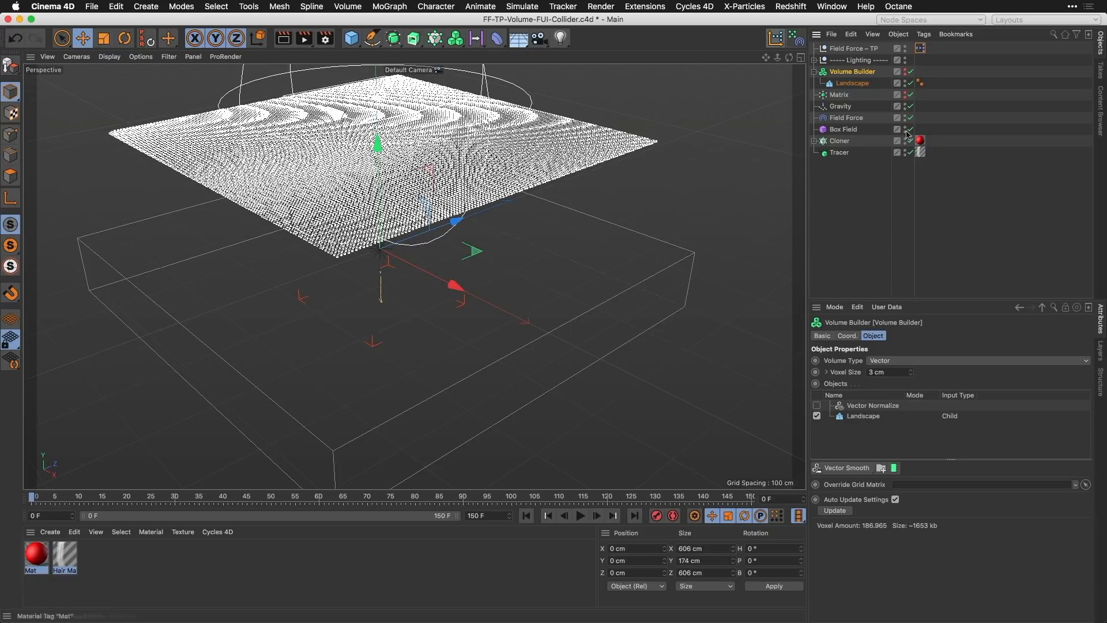
left_click(848, 118)
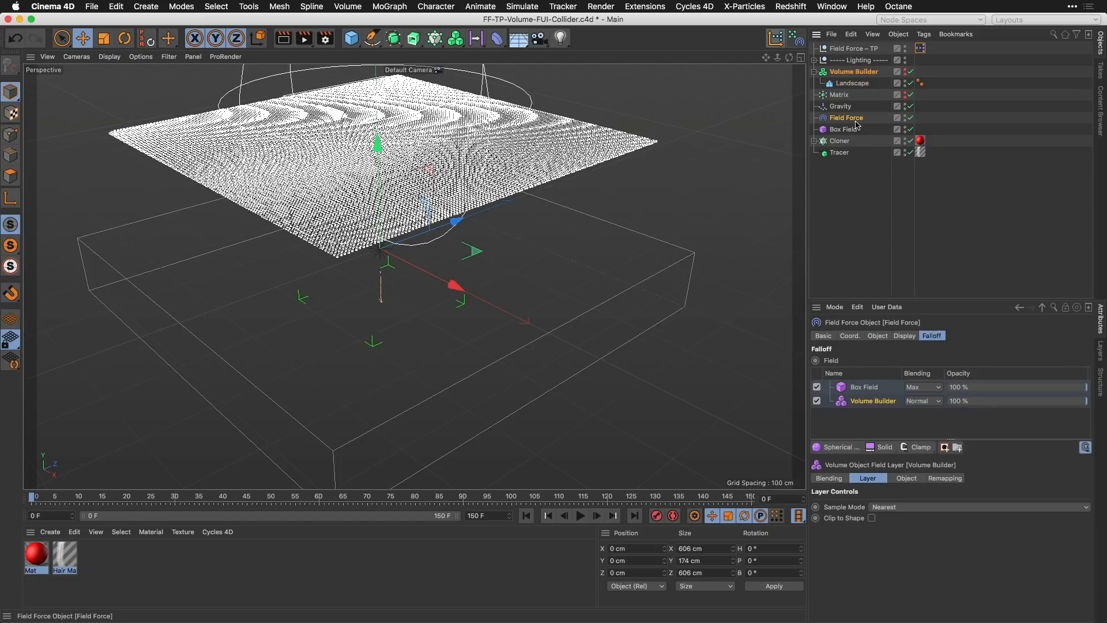
left_click(873, 390)
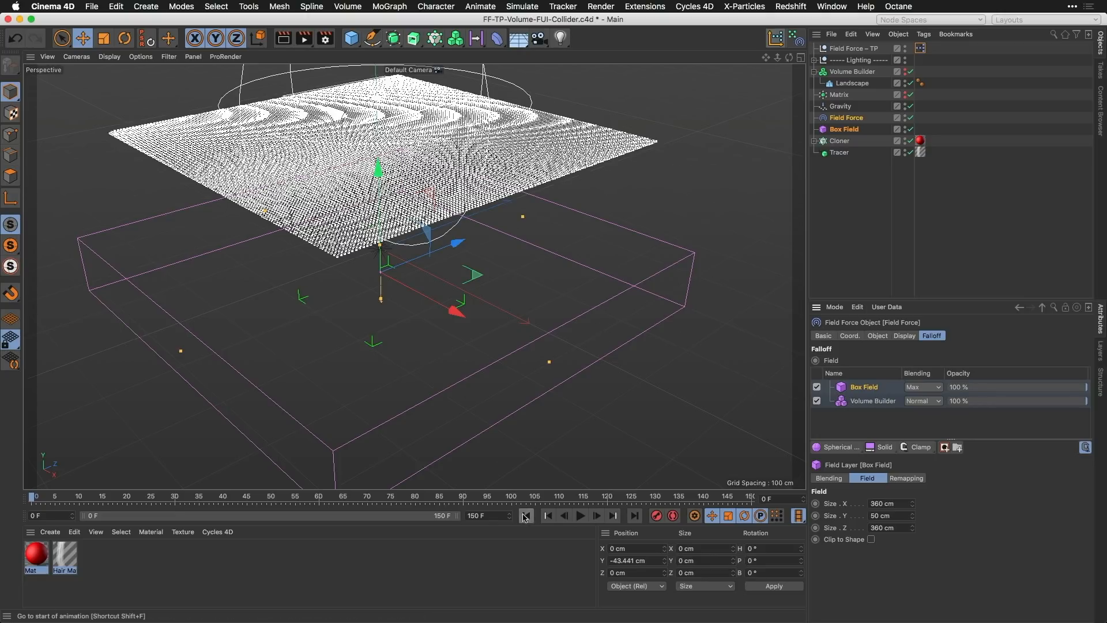
Step: Play the collider simulation to about frame 22, view it from another angle and render a preview
left_click(581, 515)
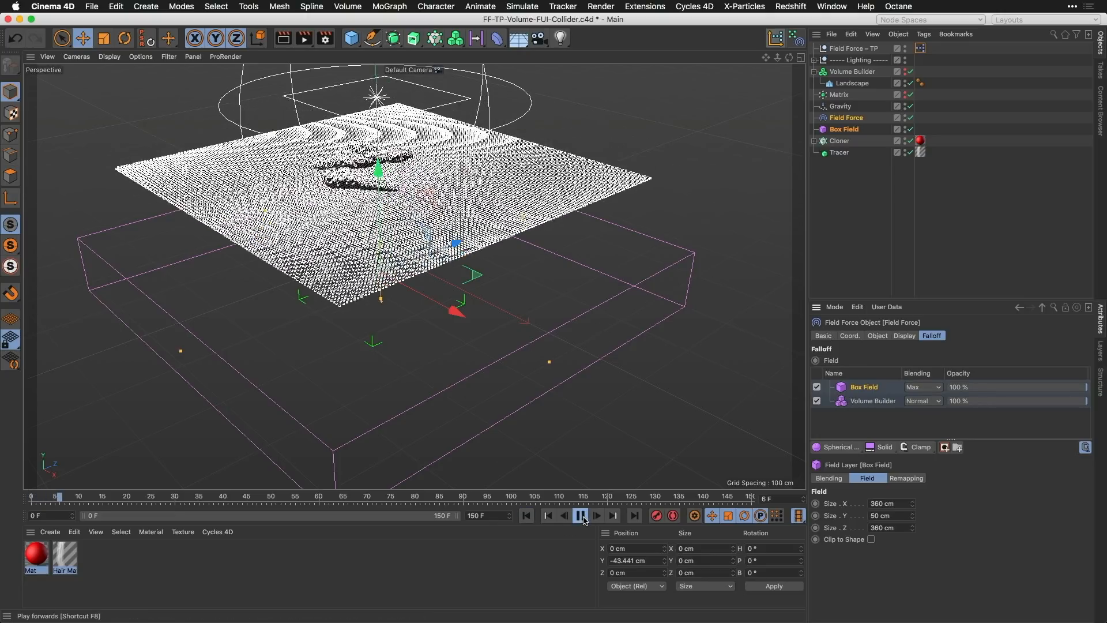
left_click(582, 517)
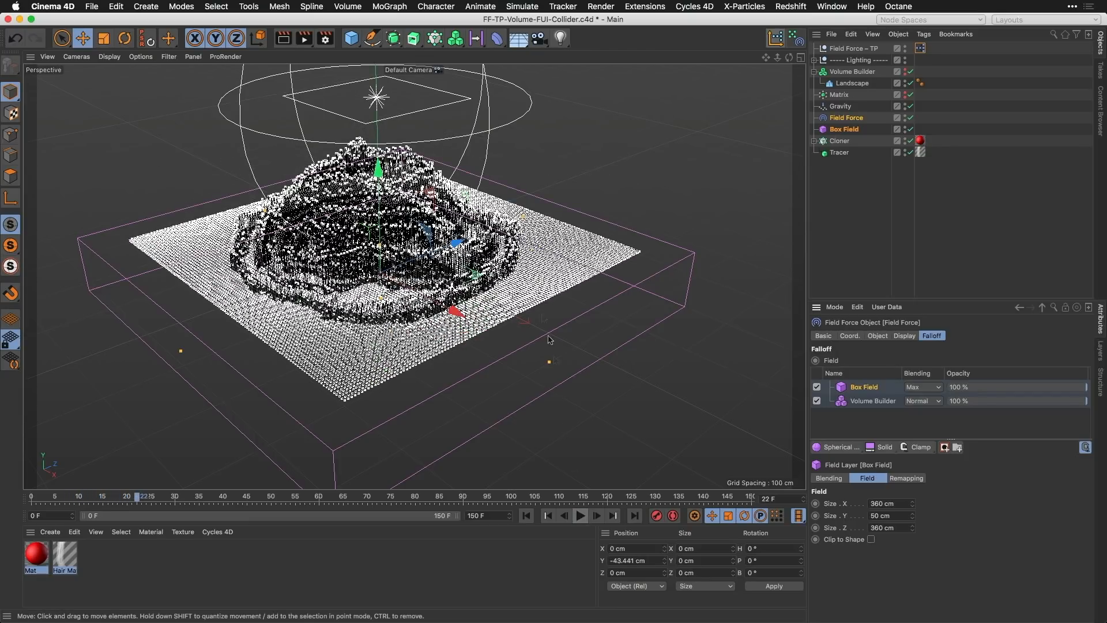
left_click_drag(519, 310, 558, 269, "alt")
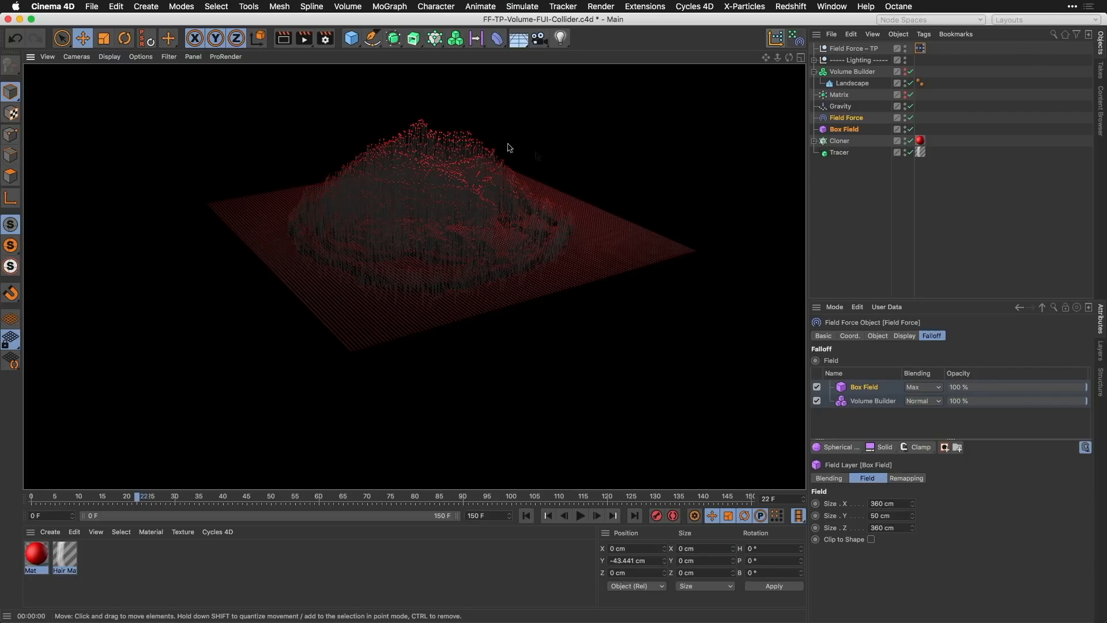
Step: Enable Vector Normalize in the Volume Builder, replay the simulation to about frame 25 and render a preview
left_click(852, 72)
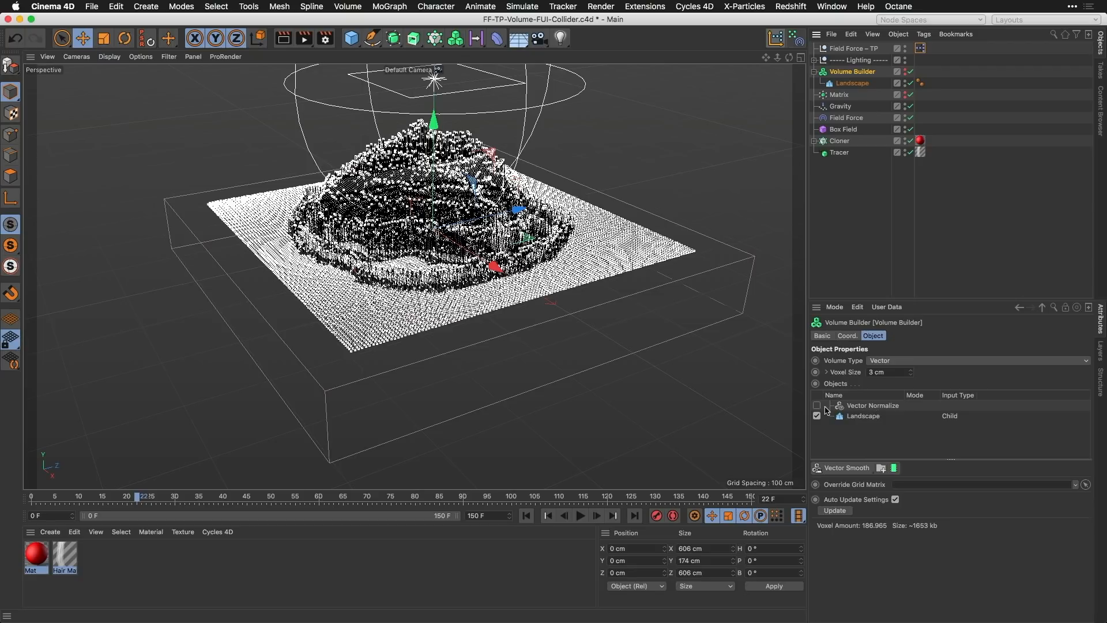
left_click(527, 518)
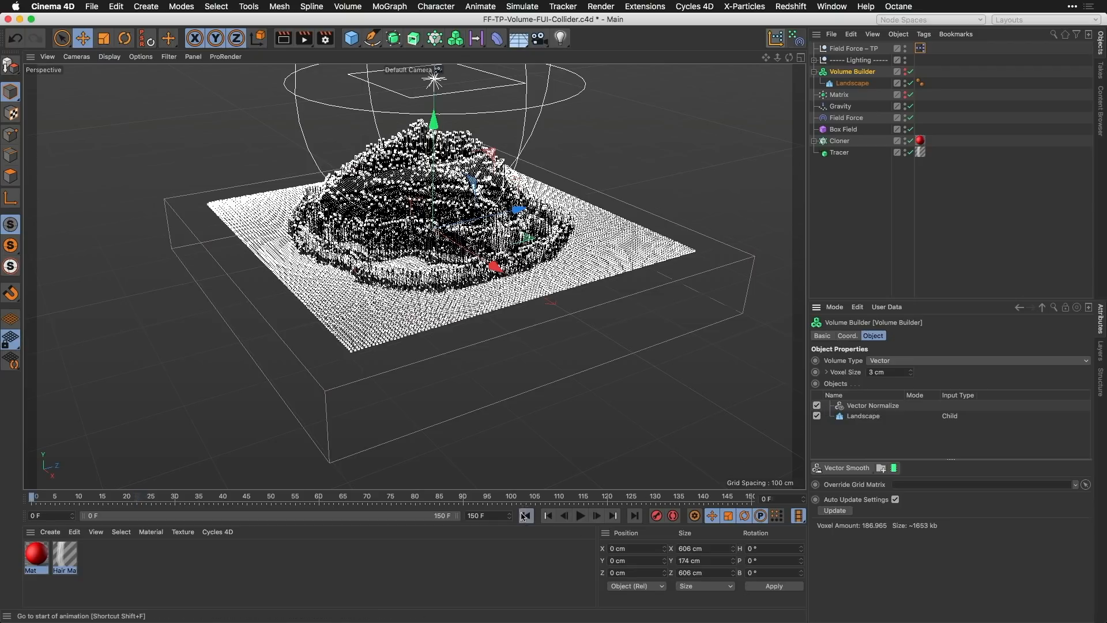
middle_click_drag(507, 245, 498, 285, "alt")
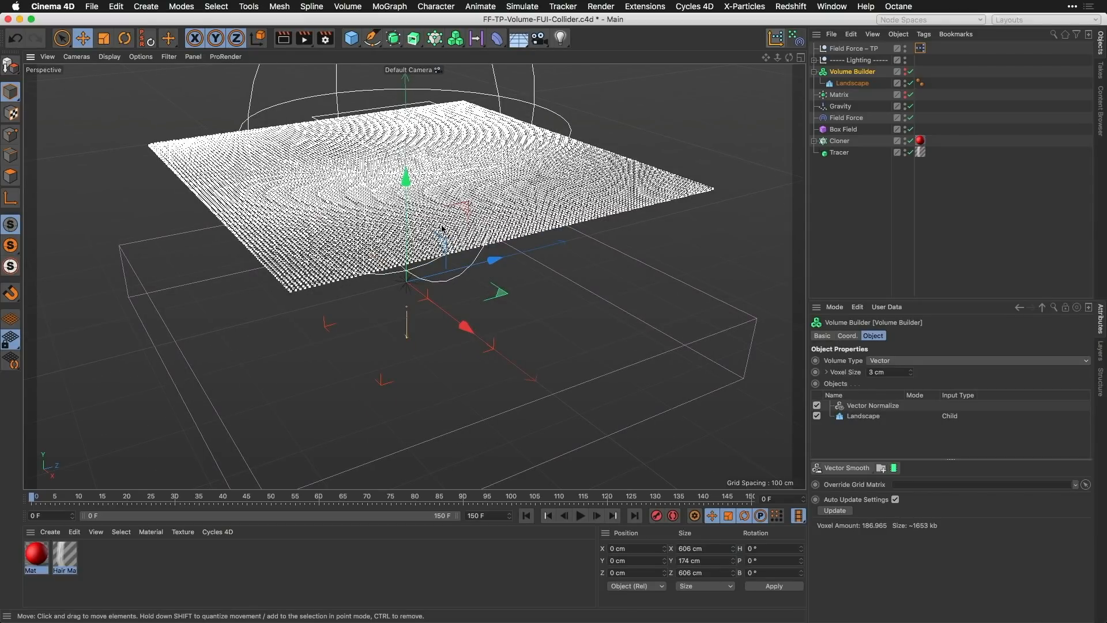
left_click(581, 517)
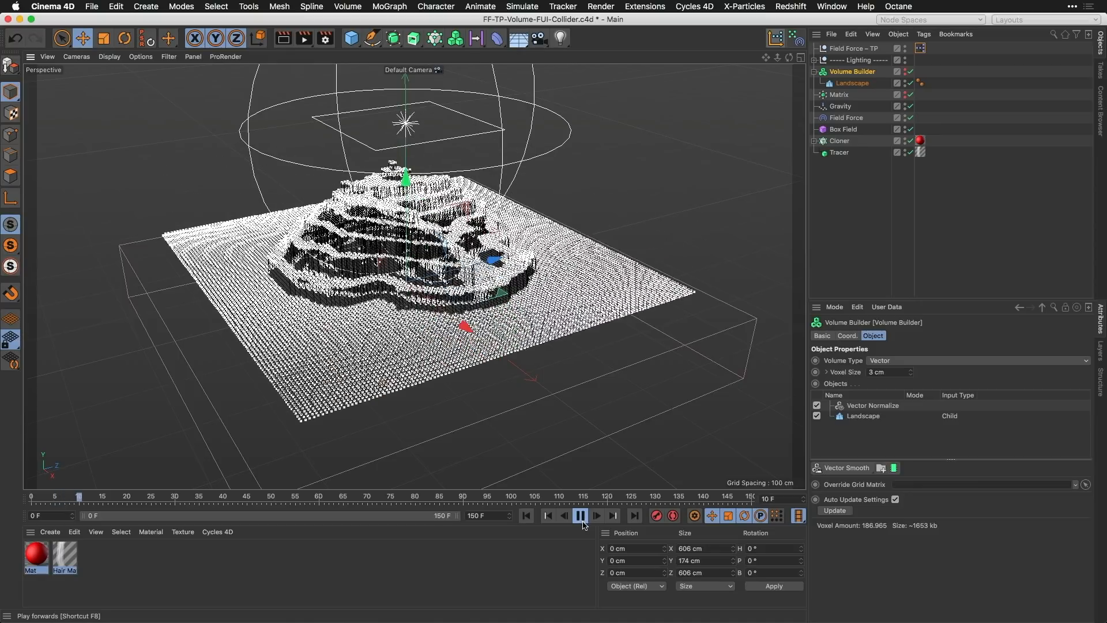
left_click(581, 516)
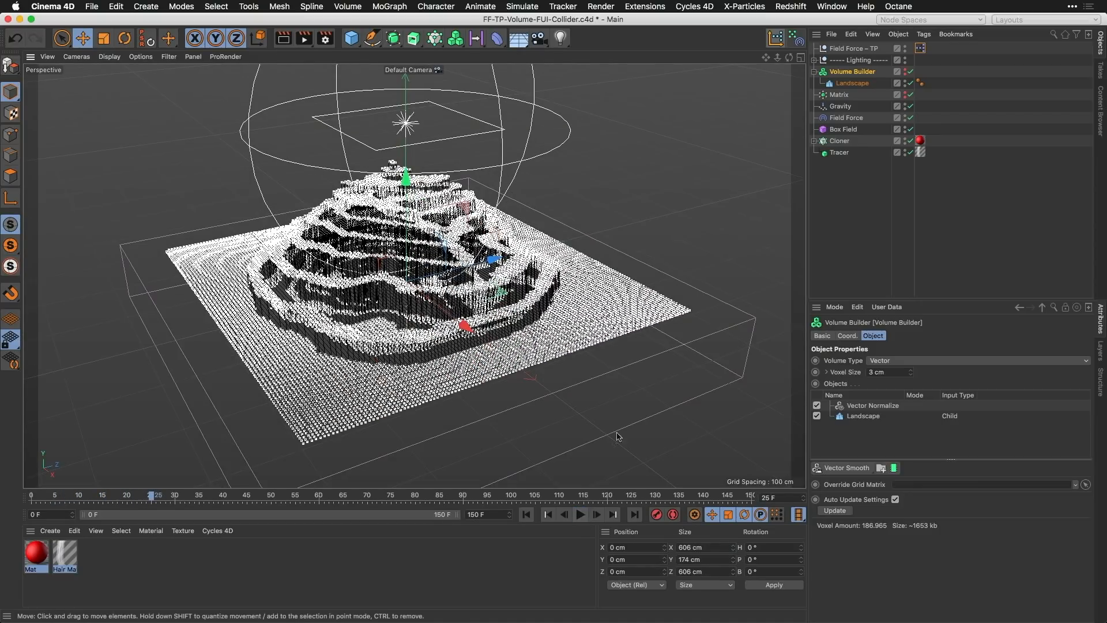
key("super+r")
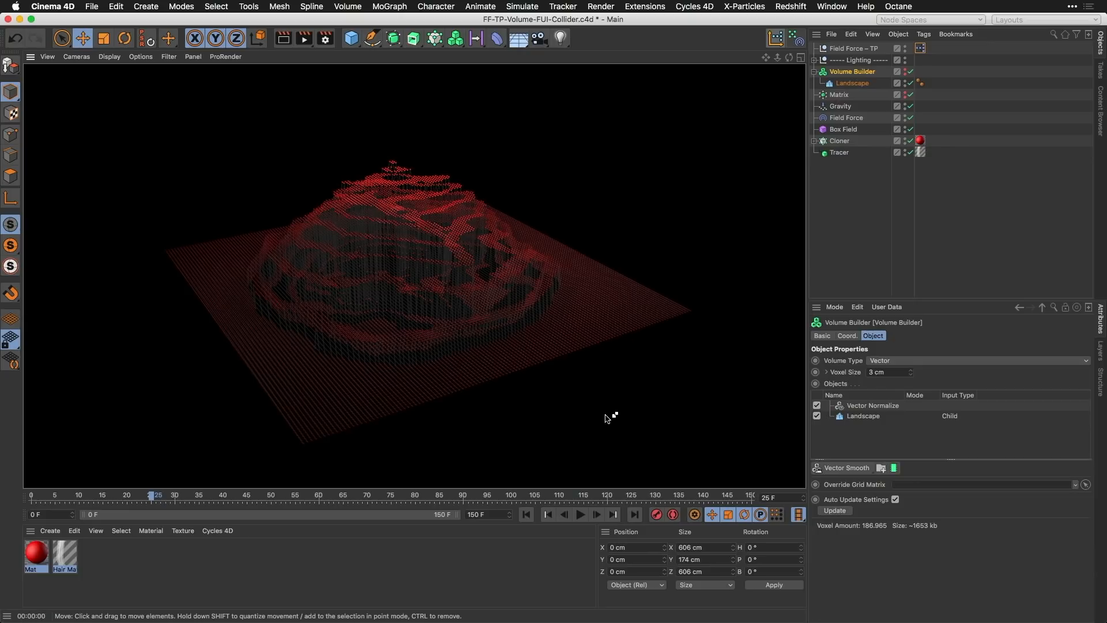
key("a")
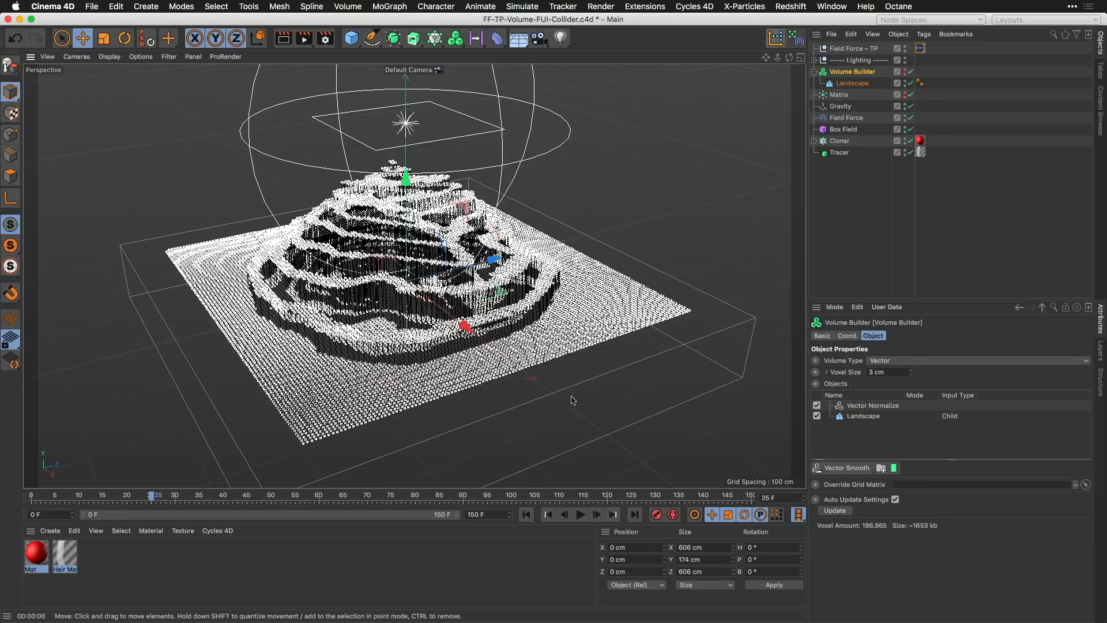
Step: Switch to the open FF-TP-Multiple-Sources.c4d project and play its simulation from the first frame
key("v")
mouse_move(581, 416)
left_click(597, 439)
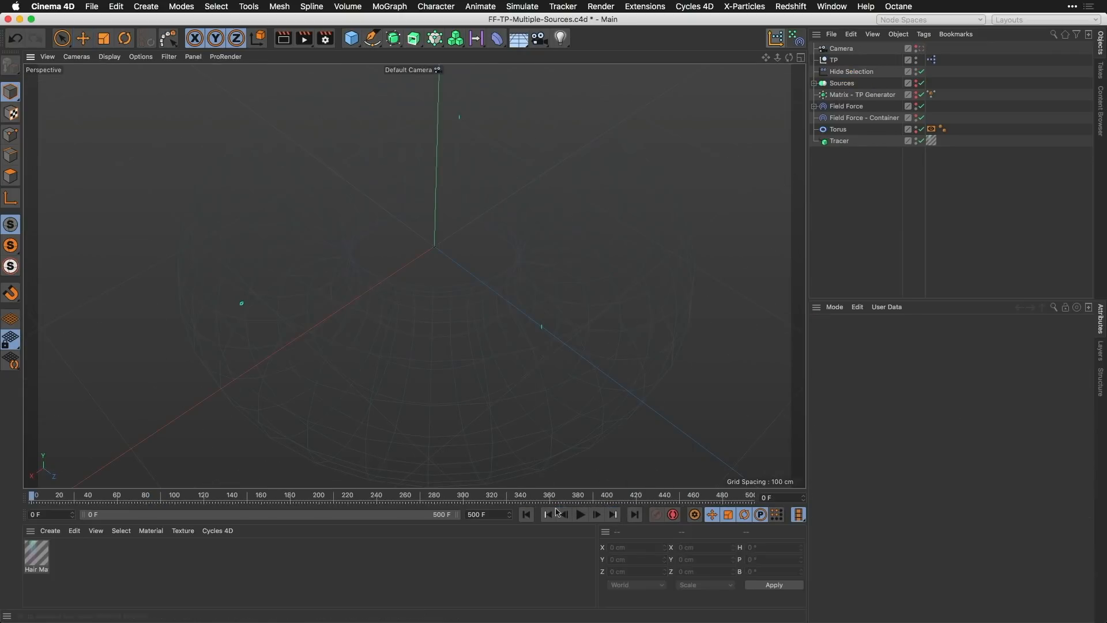
left_click(526, 515)
left_click(582, 515)
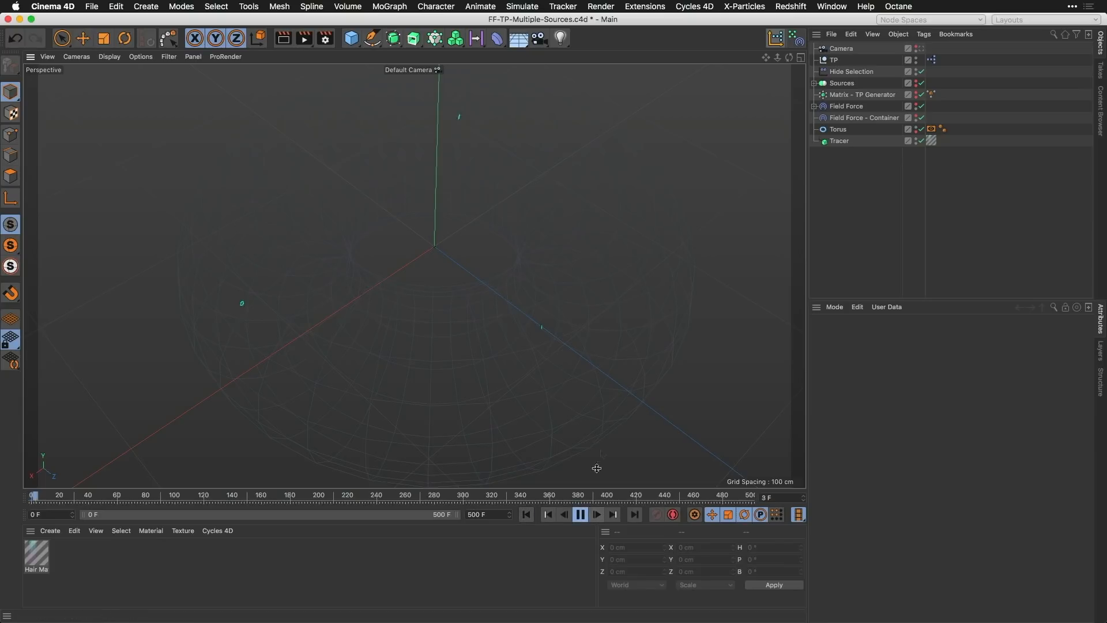
Step: Inspect the discs under Sources and the Matrix – TP Generator settings, pausing the simulation at about frame 261 to render a preview
left_click(842, 83)
left_click(815, 83)
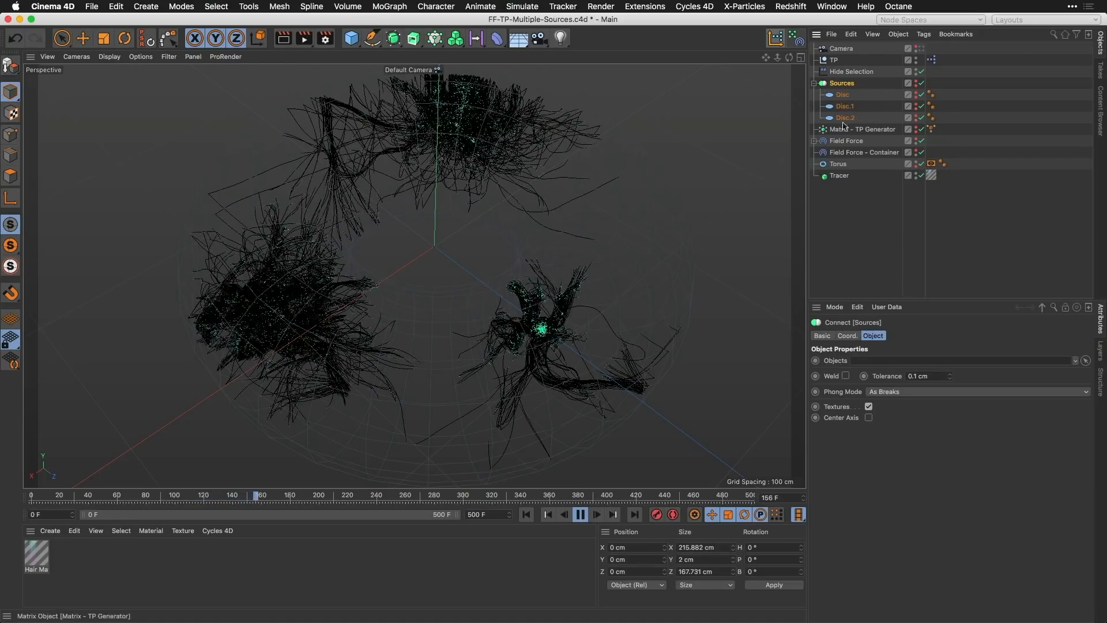
left_click(873, 130)
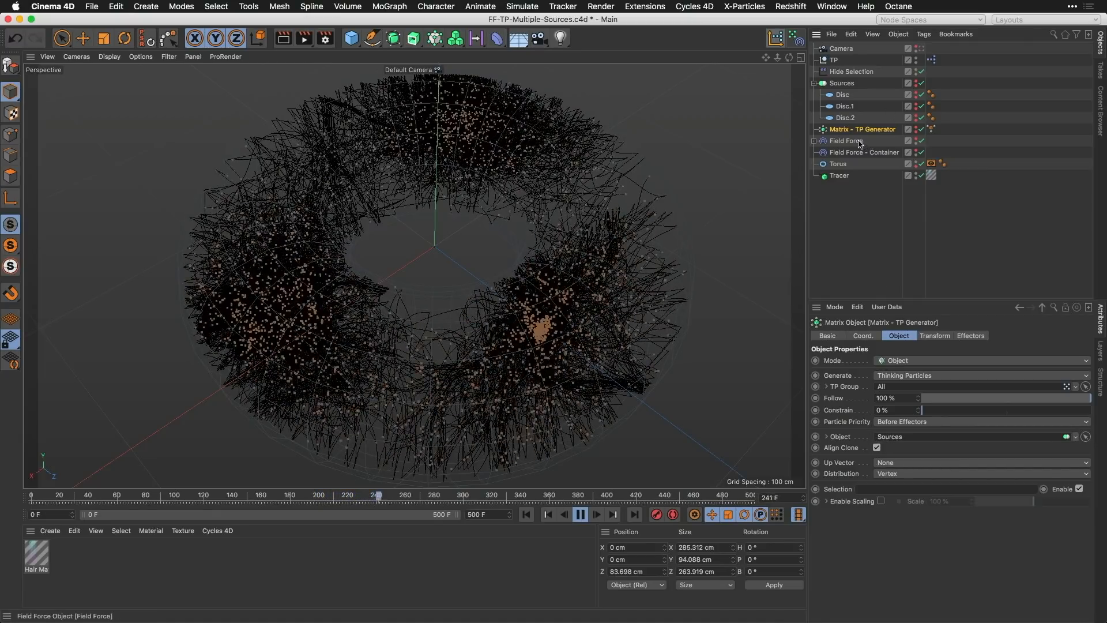
left_click(581, 515)
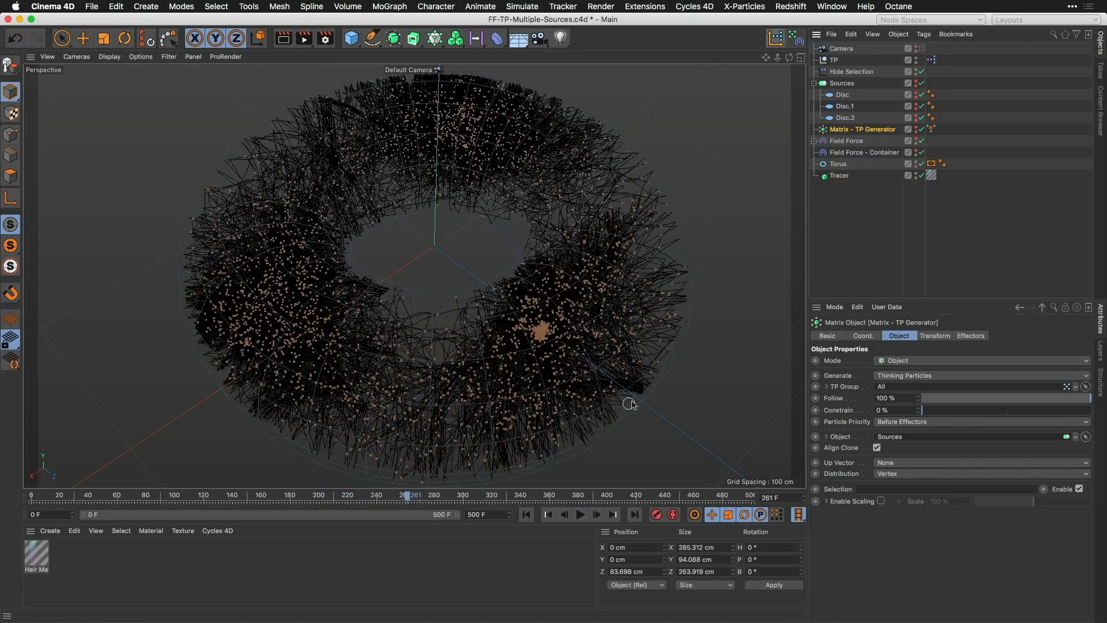
key("ctrl+r")
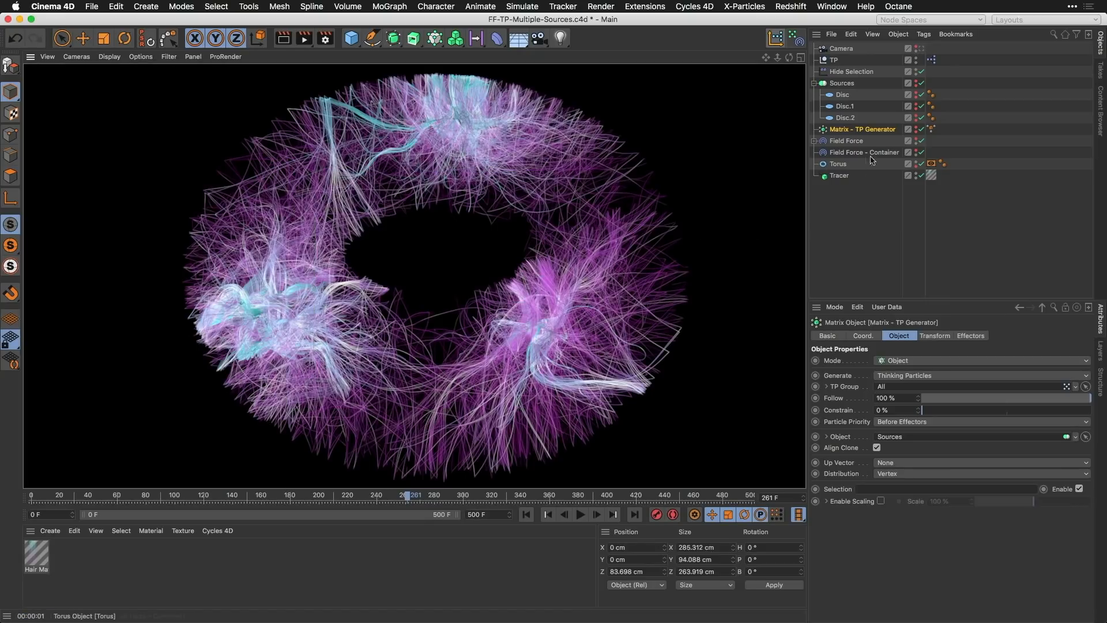
Step: Examine the Field Force – Container's object properties and the Restrict Effect options of its Torus field layer
left_click(861, 155)
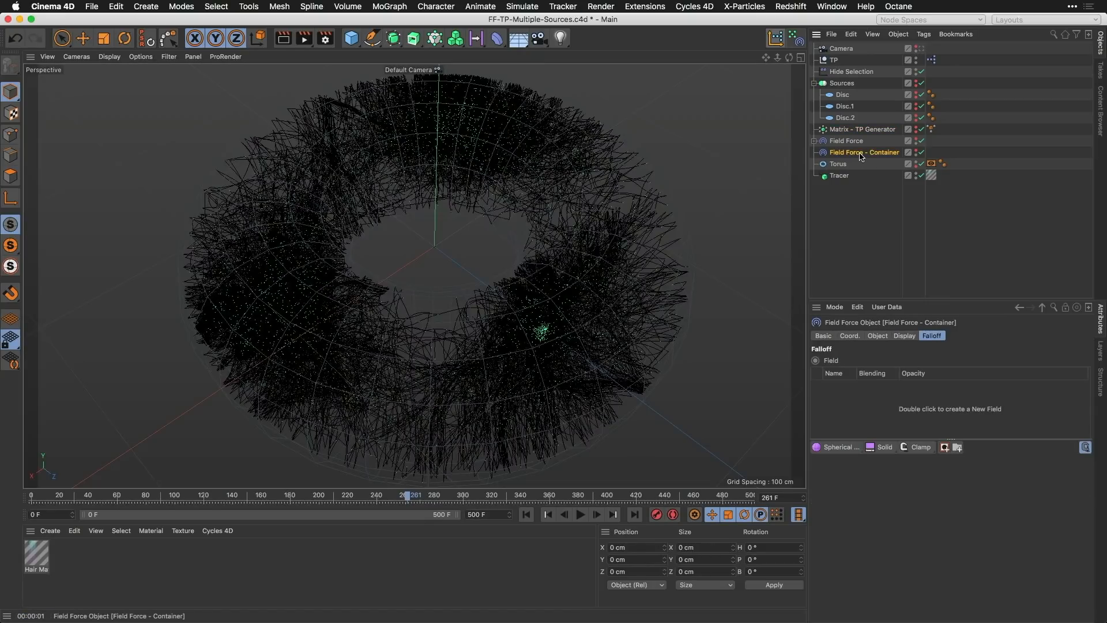
left_click(876, 336)
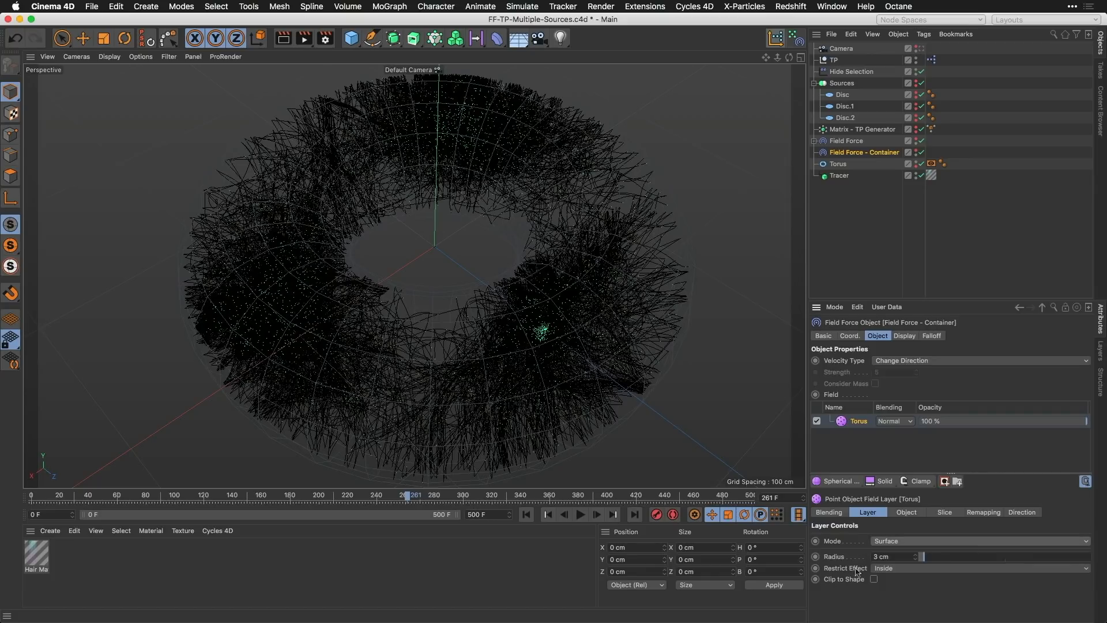
left_click(900, 570)
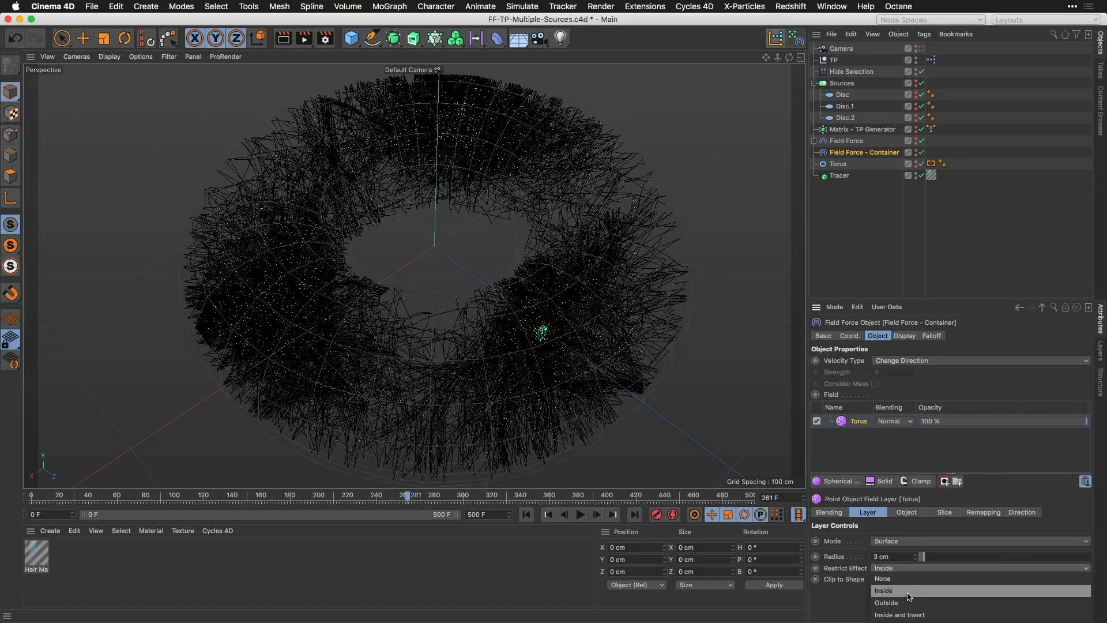
left_click(851, 584)
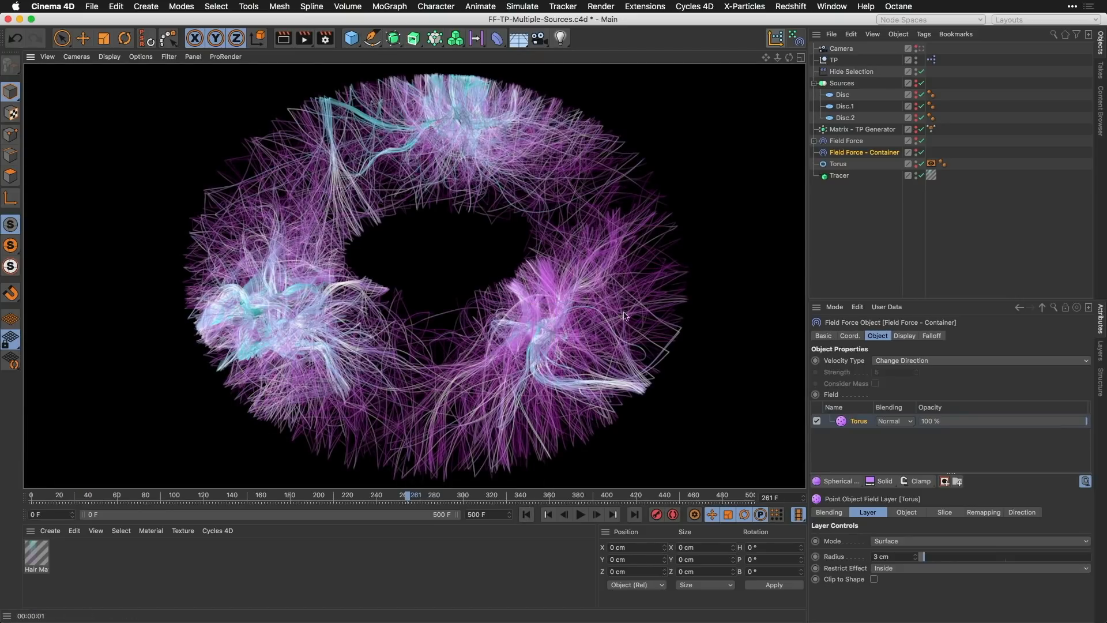
Step: Switch to the open Python-Cloner-Emitter.c4d project and play its simulation
key("v")
mouse_move(653, 345)
left_click(682, 409)
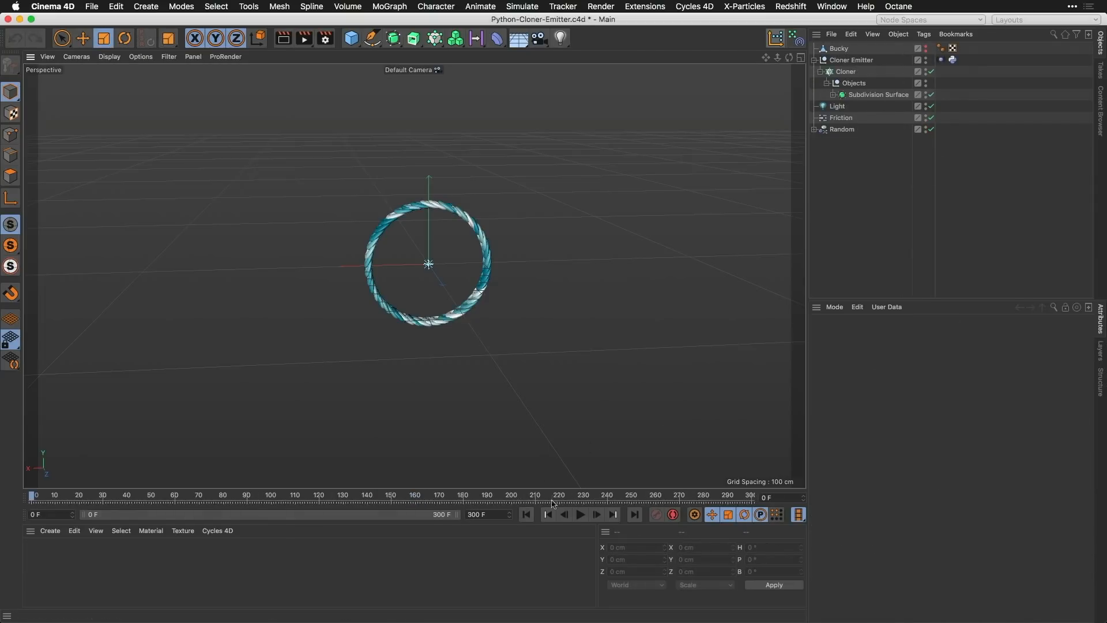
left_click(581, 515)
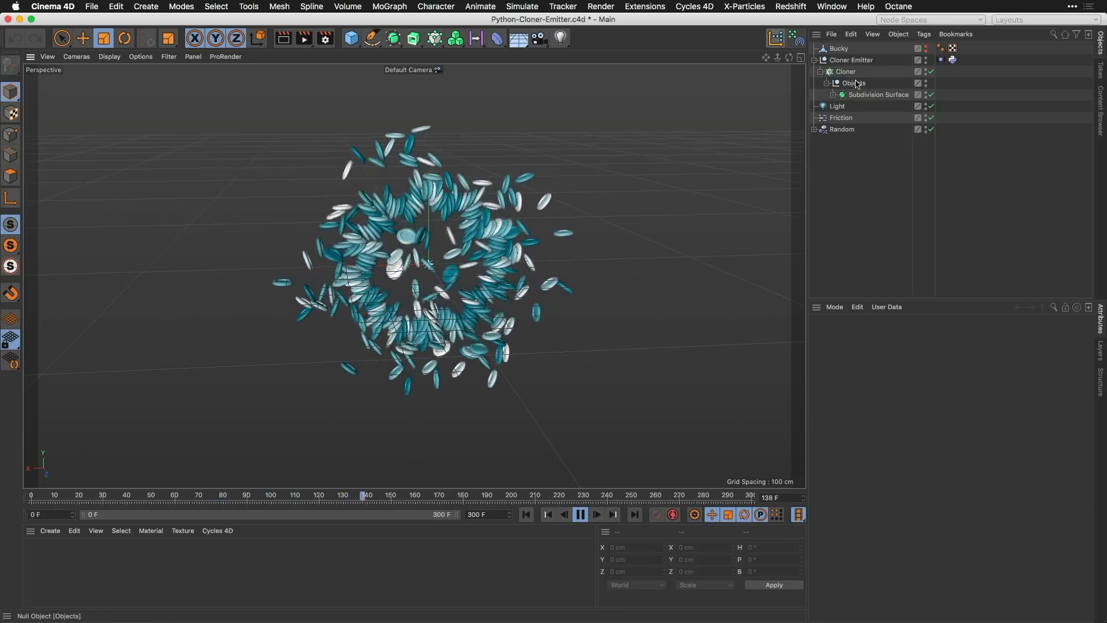
Step: Examine the code of the Cloner Emitter's Python tag in the Expression Editor, then close the editor
left_click(852, 61)
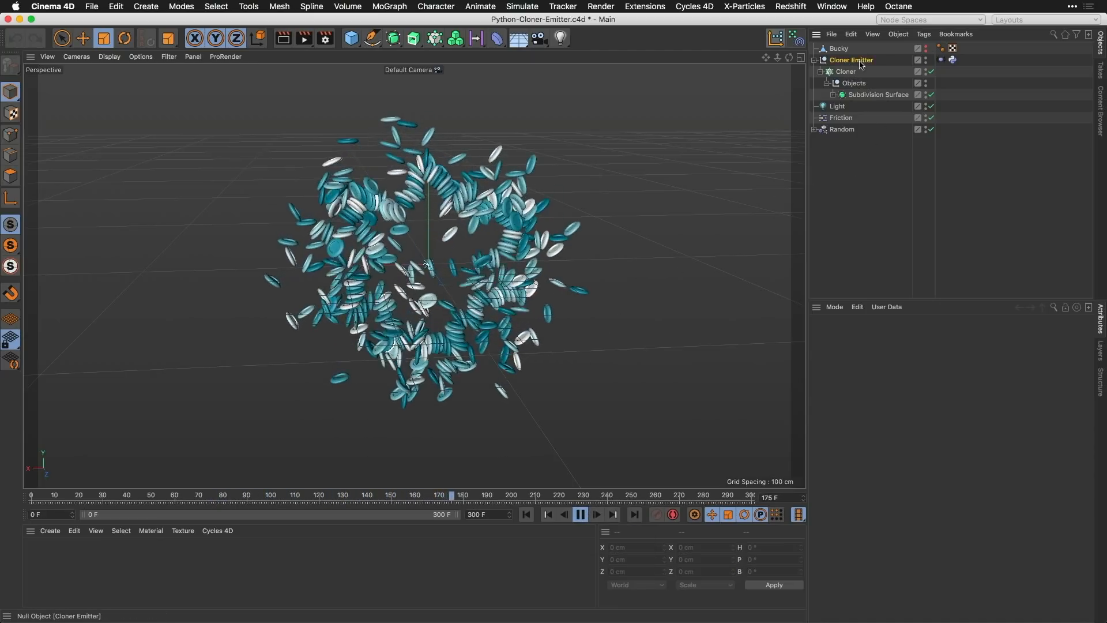
left_click(952, 60)
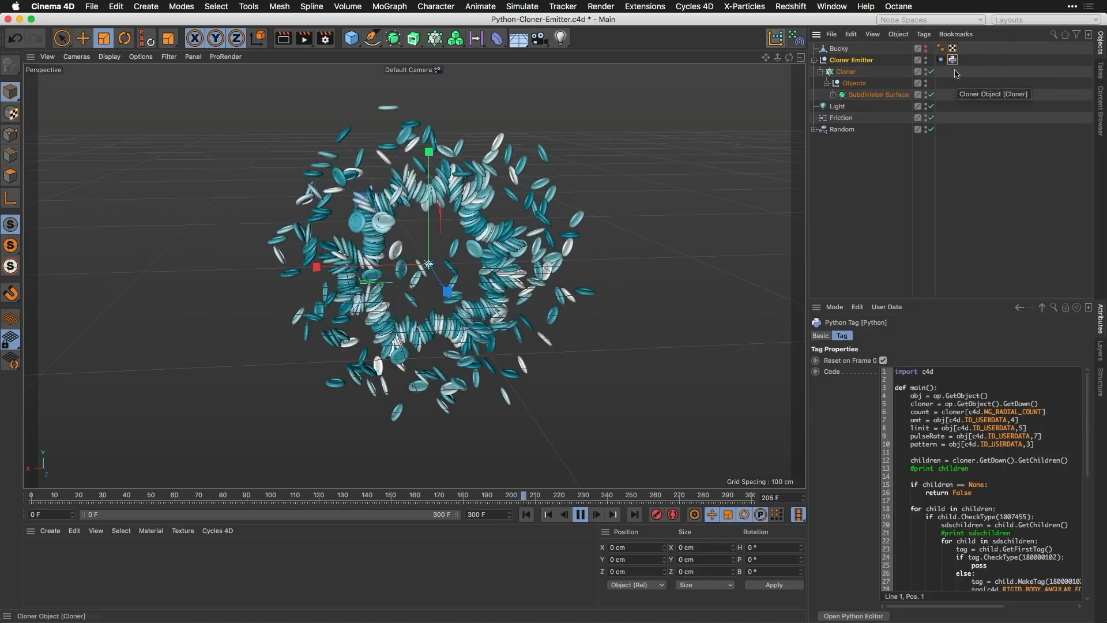
double_click(953, 60)
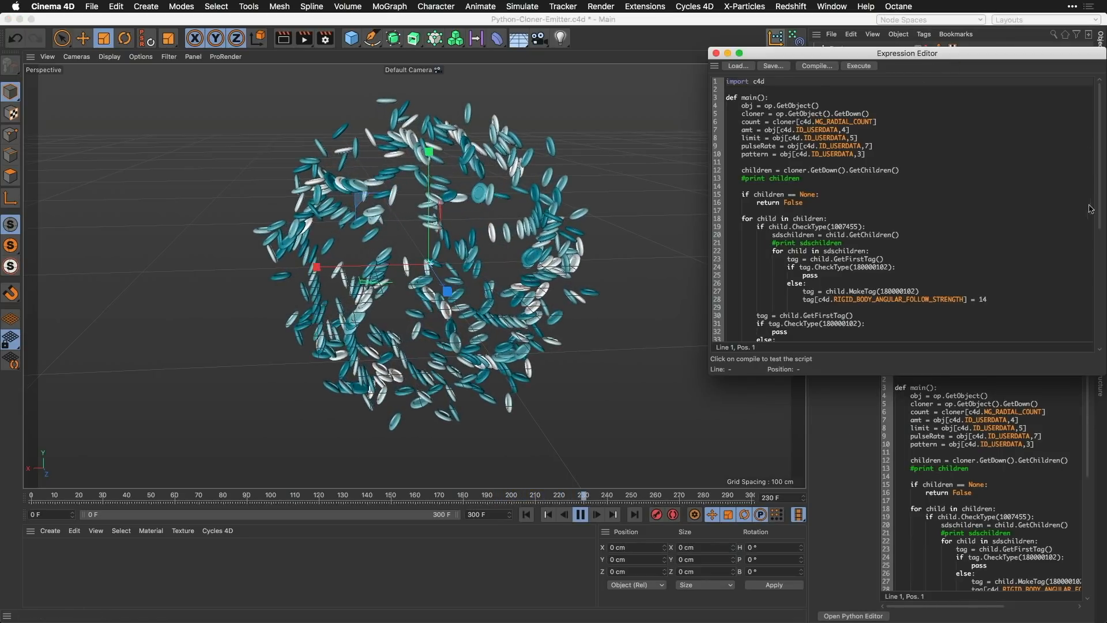
scroll(1091, 231, "down", 5)
scroll(1092, 273, "up", 8)
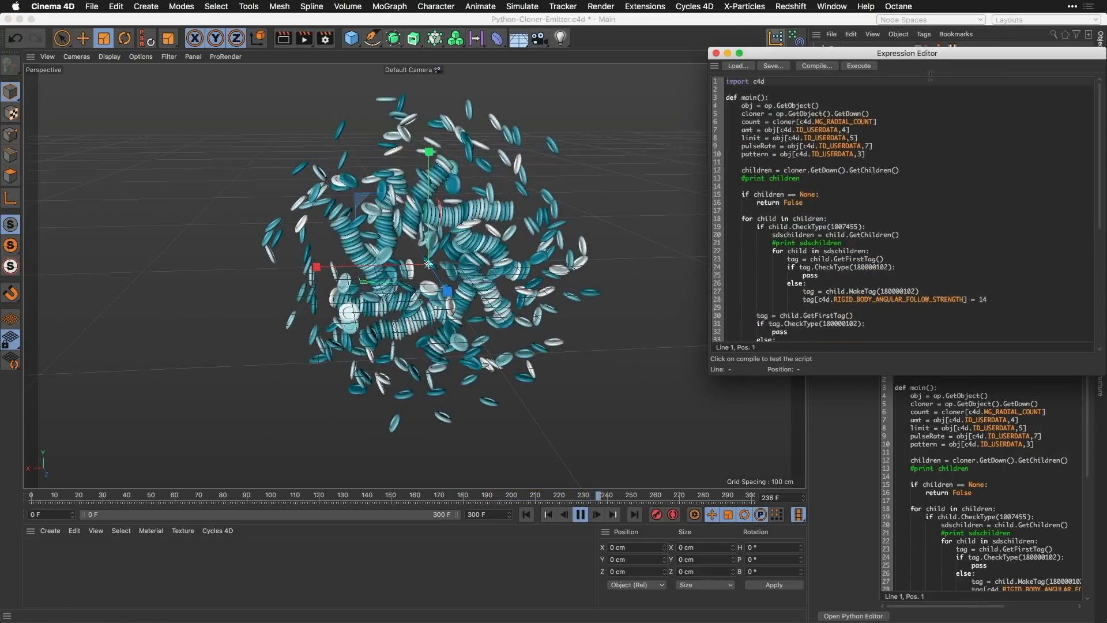
left_click(716, 53)
Step: Display only the Cloner Emitter's emission controls and replay the simulation from the first frame
left_click(852, 60)
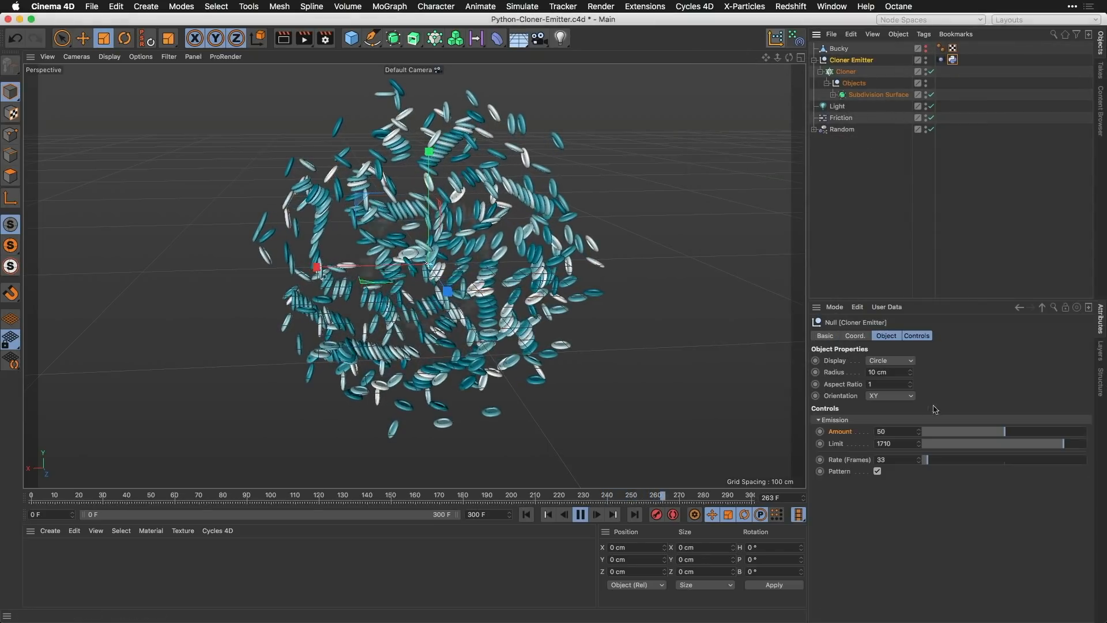
left_click(917, 335)
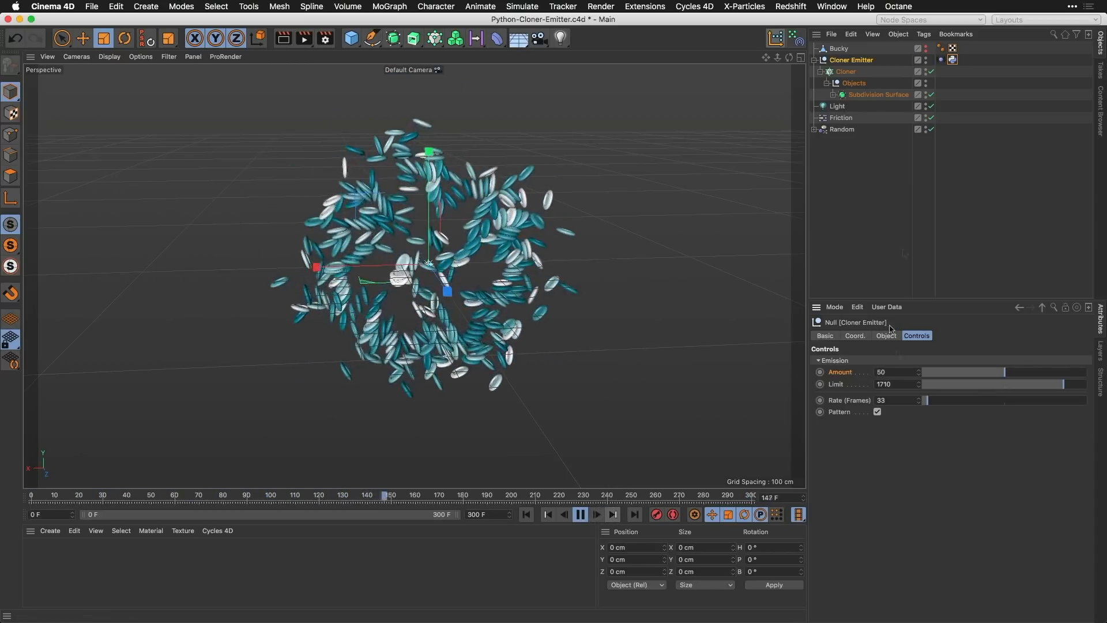
left_click(582, 515)
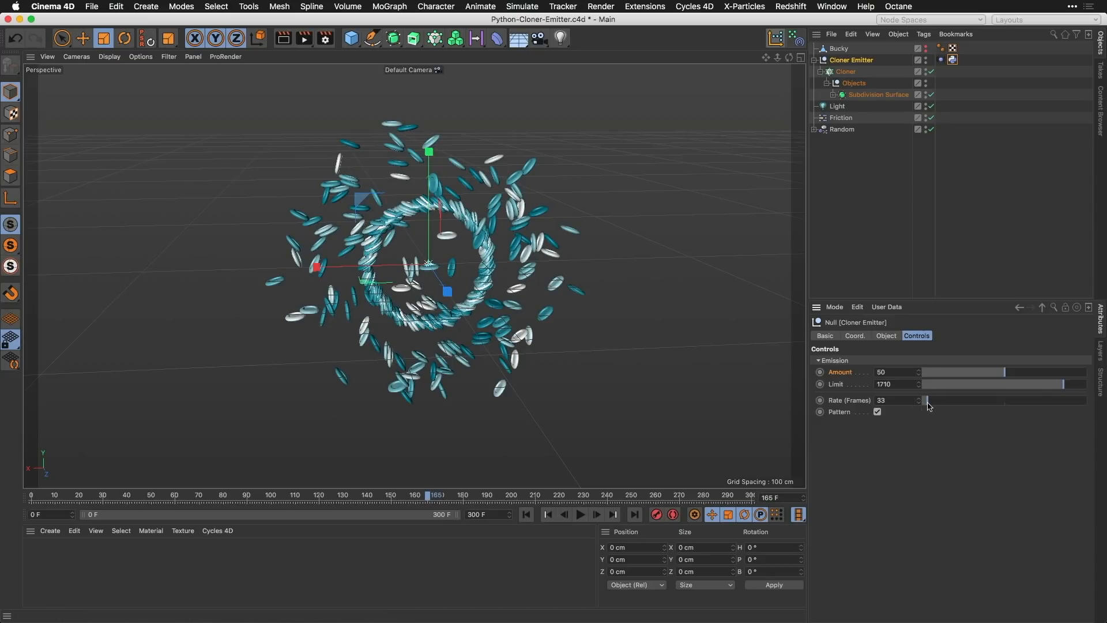
key("shift+f")
key("F8")
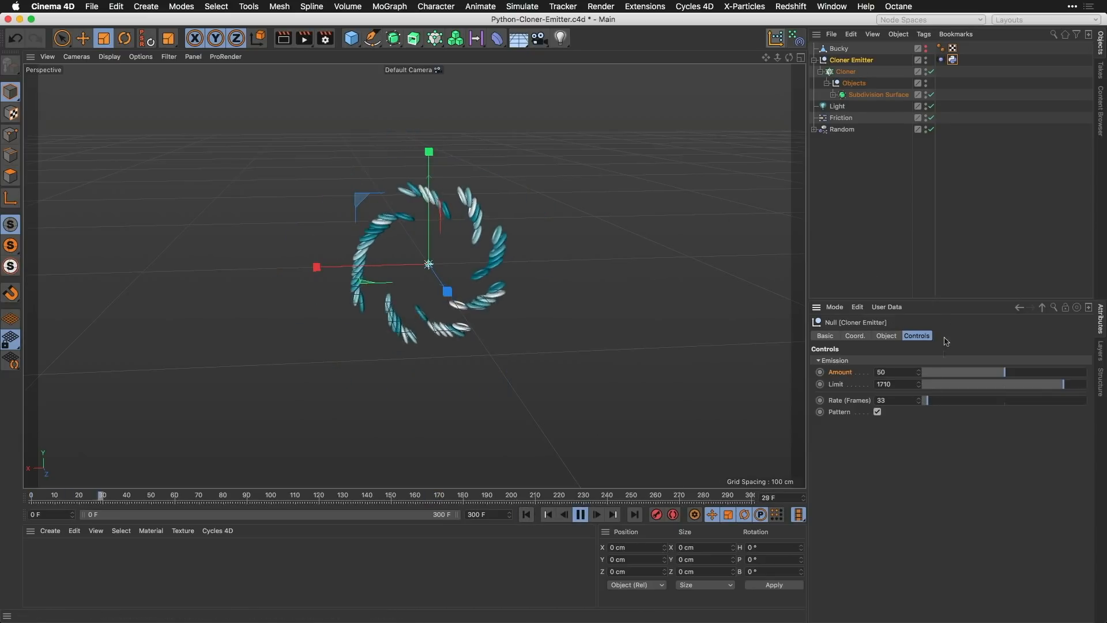
Step: Set the Cloner Emitter's Amount to 36 and Rate (Frames) to 1, and replay the simulation from the first frame
left_click_drag(1010, 373, 981, 374)
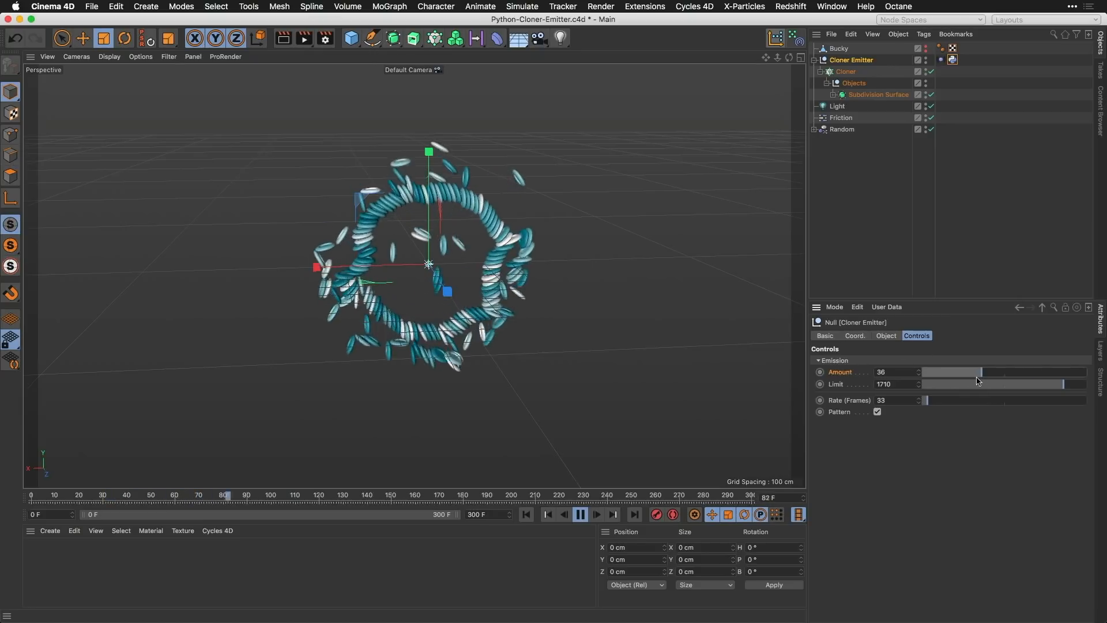
left_click_drag(926, 403, 924, 404)
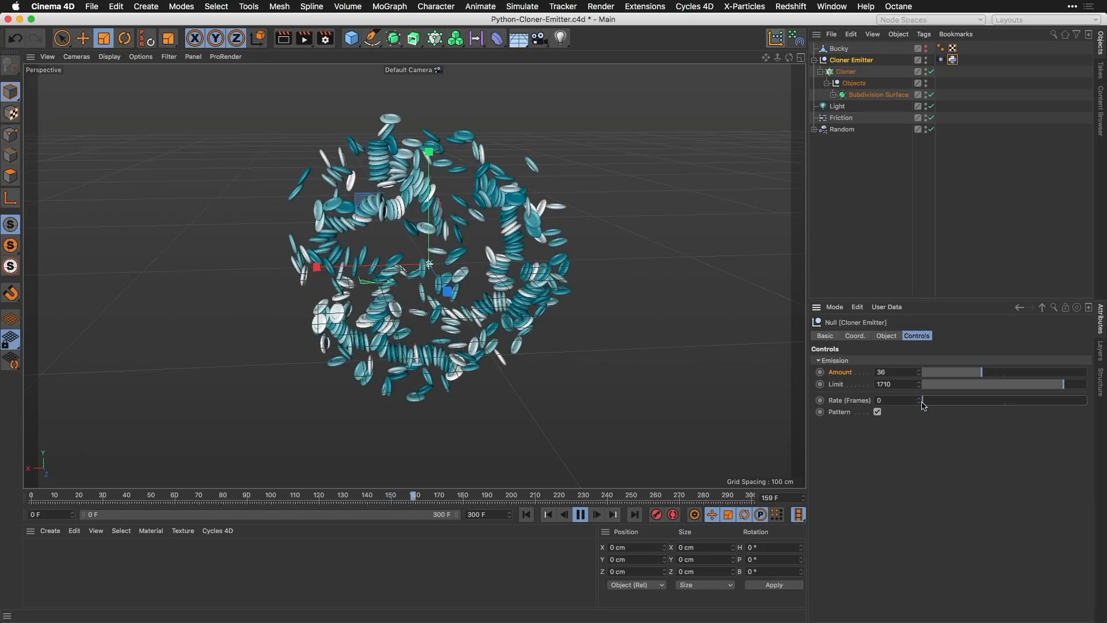
left_click_drag(924, 404, 920, 406)
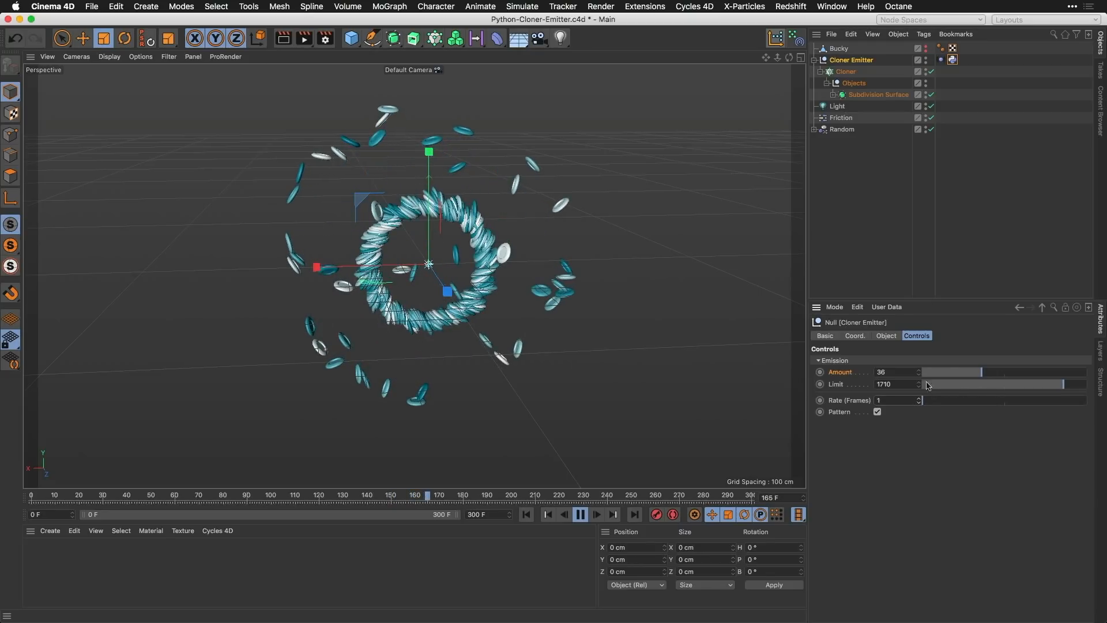
left_click(526, 515)
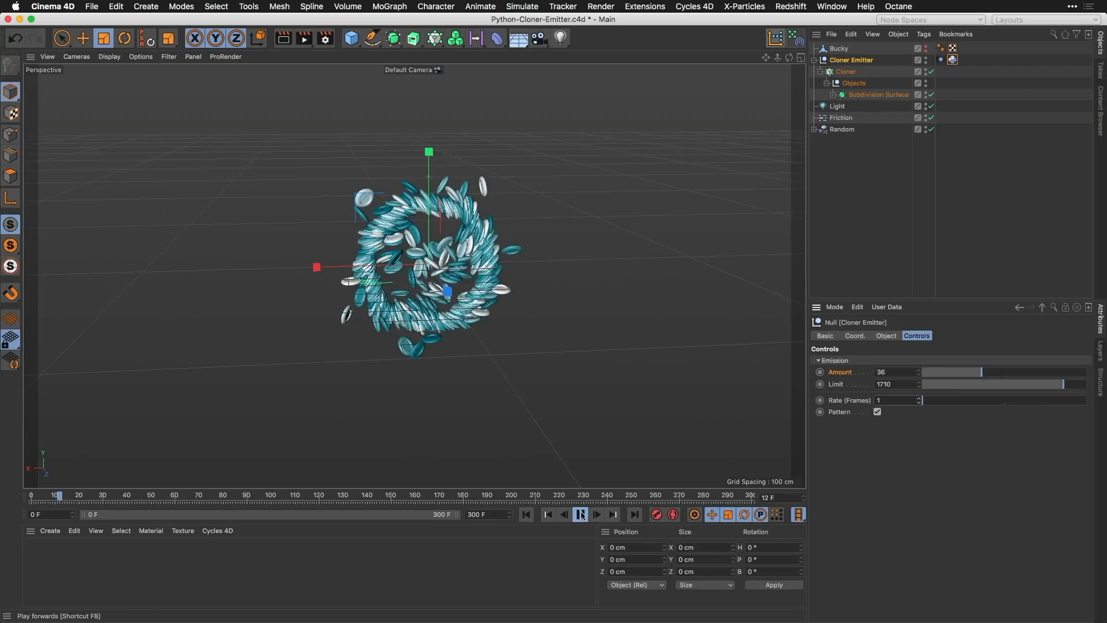
left_click(581, 514)
Step: Set the emission Limit to 430 and test the simulation from the first frame, pausing at about frame 13
left_click(957, 384)
left_click(527, 514)
left_click(581, 514)
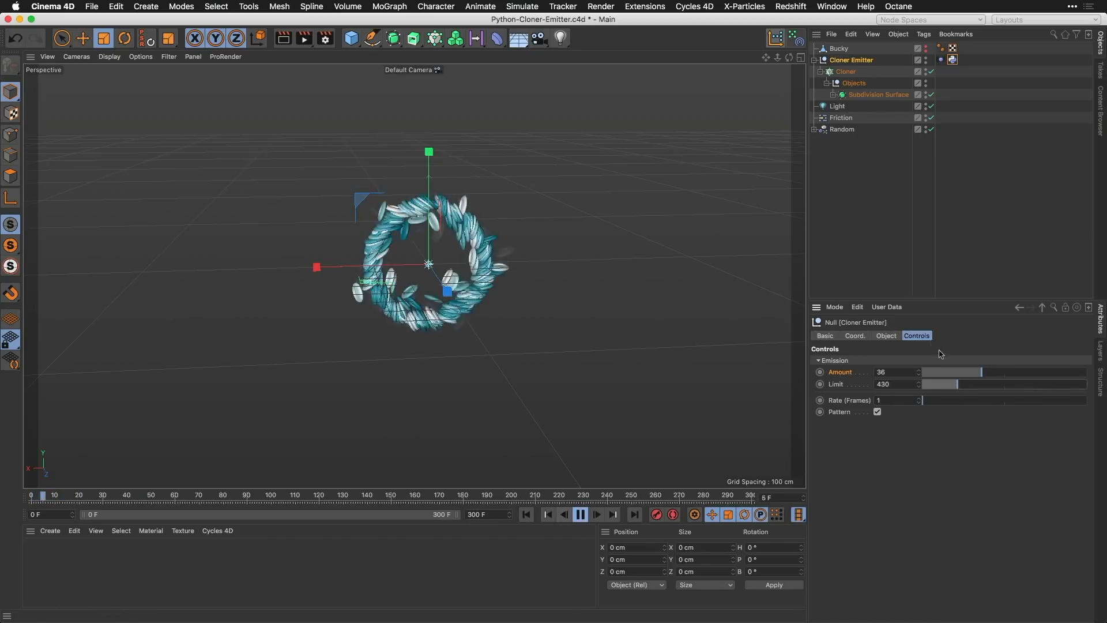
left_click(580, 514)
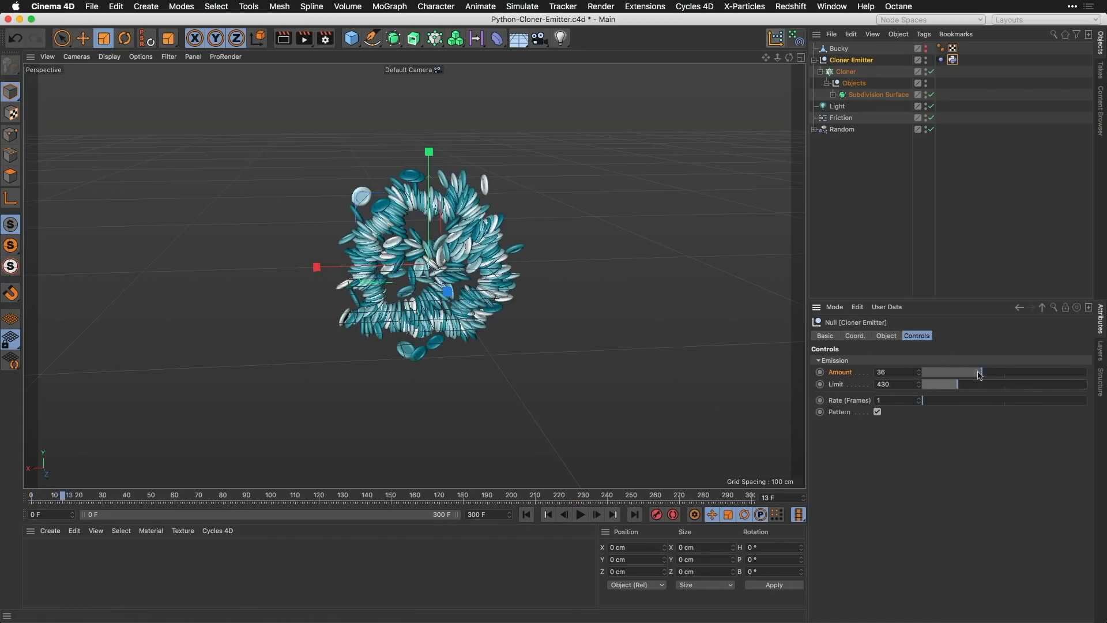
Step: Set the emission Amount to 100 and the Limit to 250, and play the simulation from the first frame
left_click_drag(982, 372, 1092, 366)
left_click(943, 385)
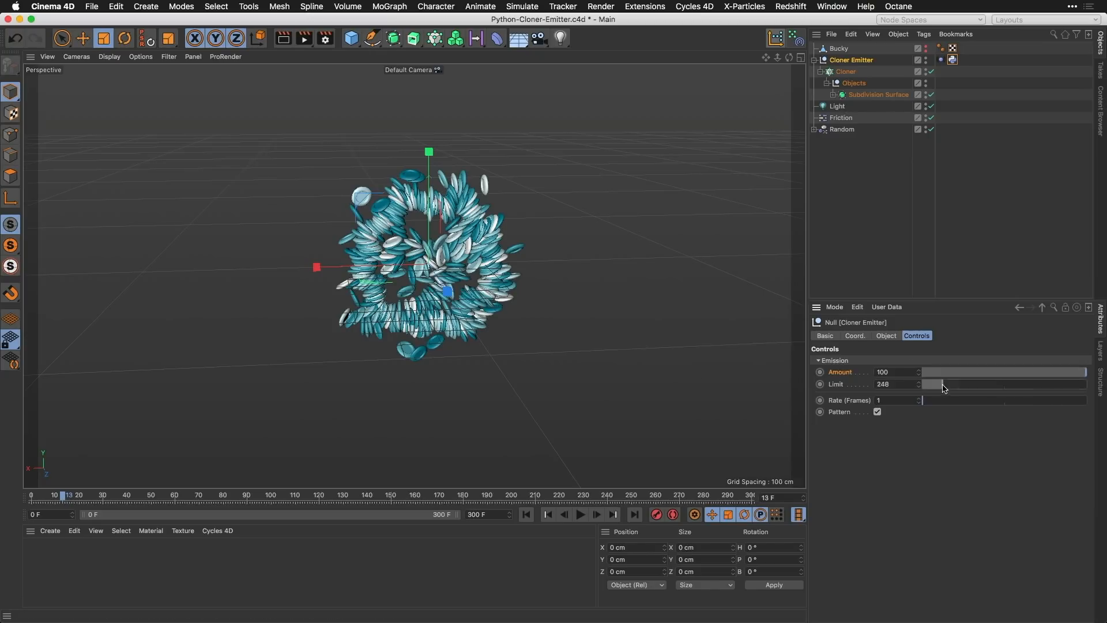
double_click(919, 383)
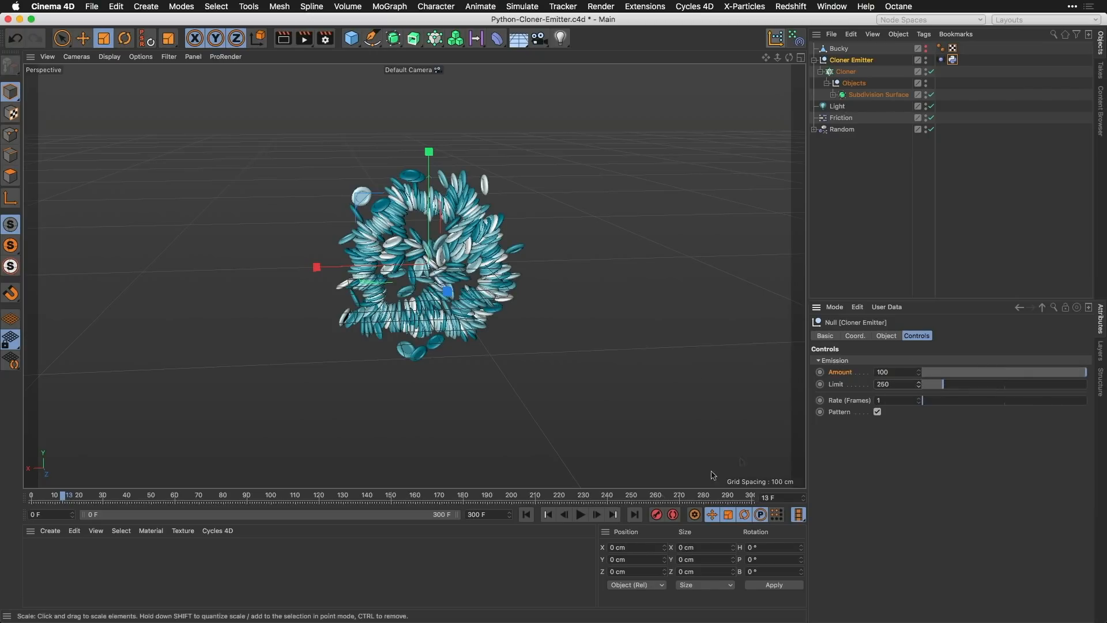
left_click(527, 515)
left_click(582, 514)
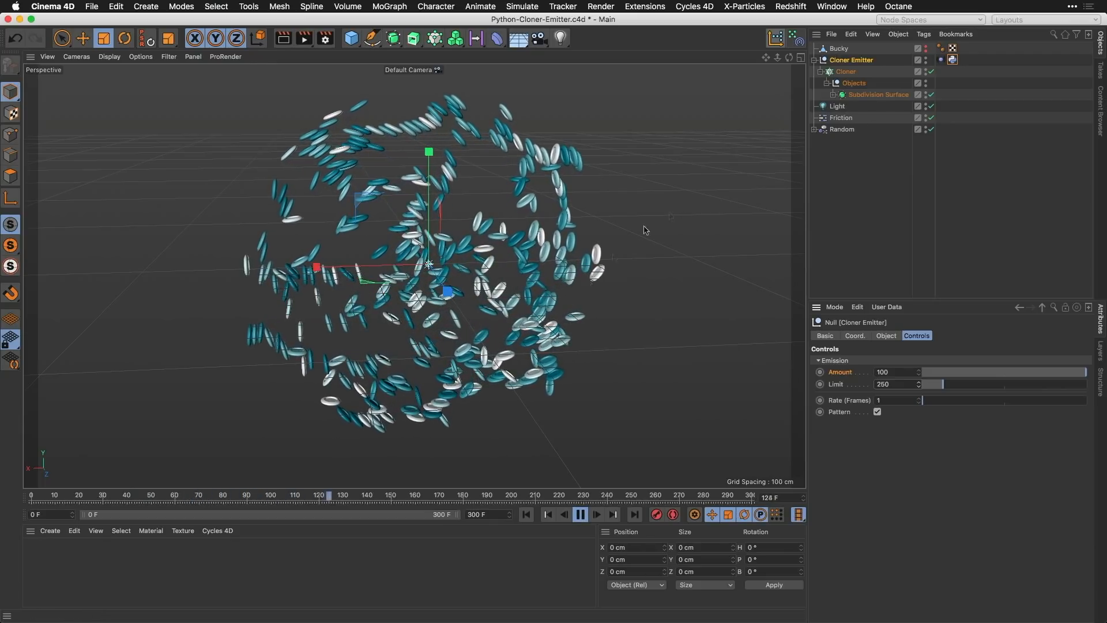
Step: Inspect the Friction object's properties and the Cube inside the Subdivision Surface, pausing the simulation at about frame 296
left_click(842, 118)
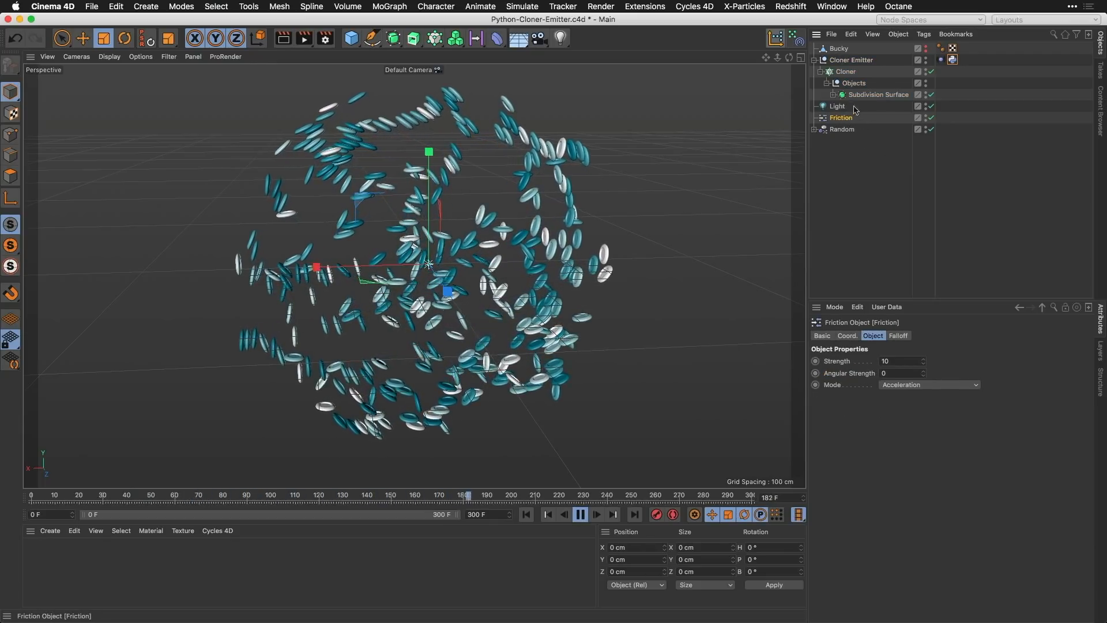
left_click(833, 94)
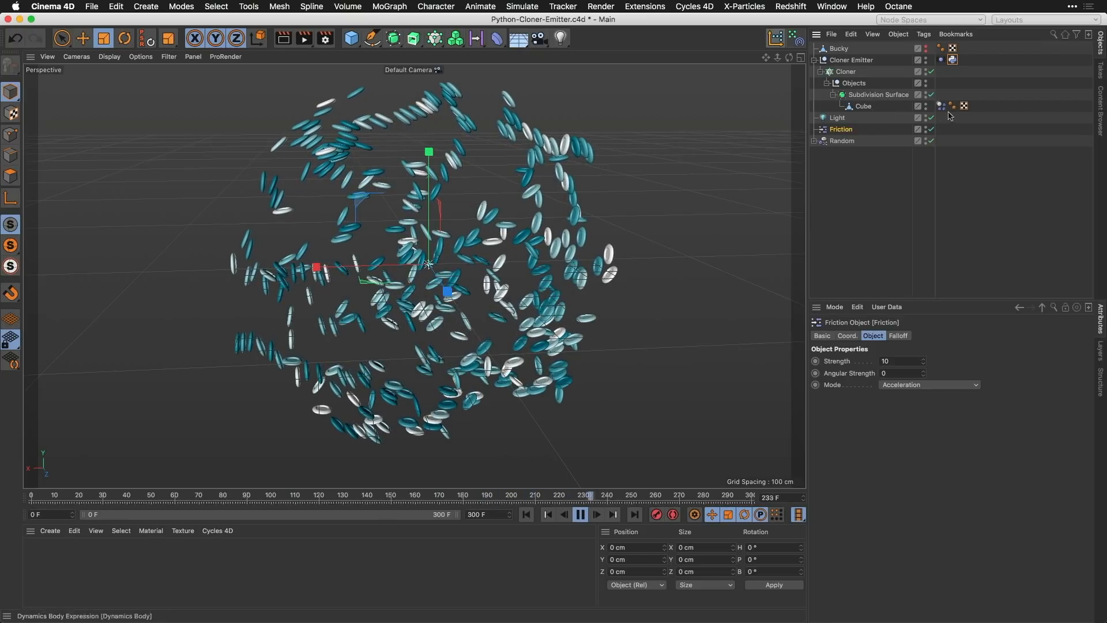
left_click(582, 514)
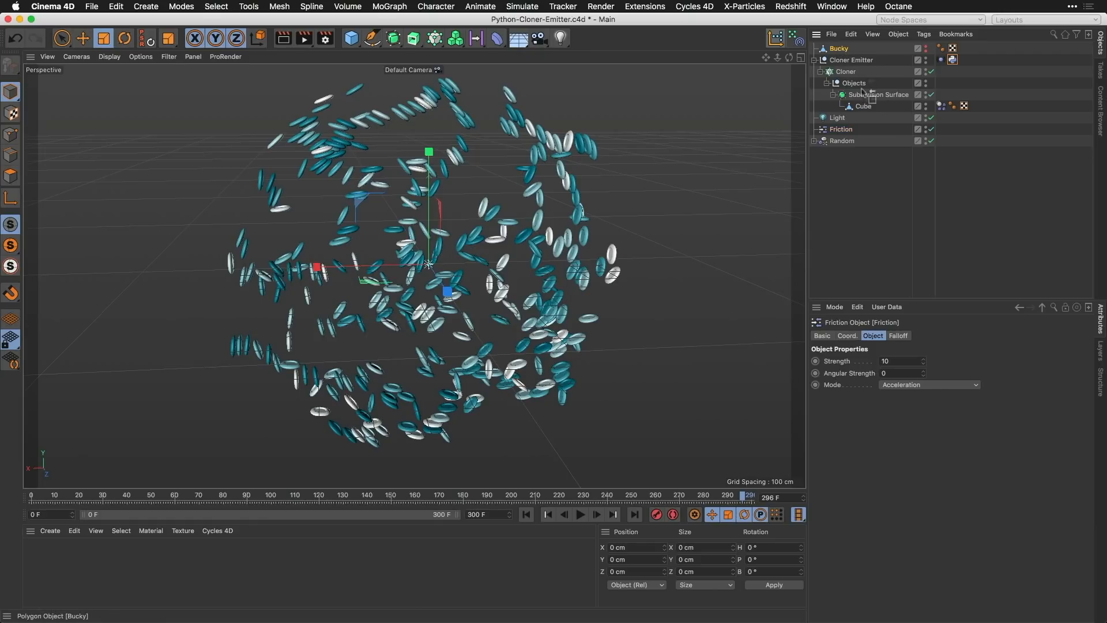
Step: Place Bucky above the Subdivision Surface in the cloner's Objects null, with a Dynamics Body tag and default editor and renderer visibility
left_click_drag(862, 91, 874, 88)
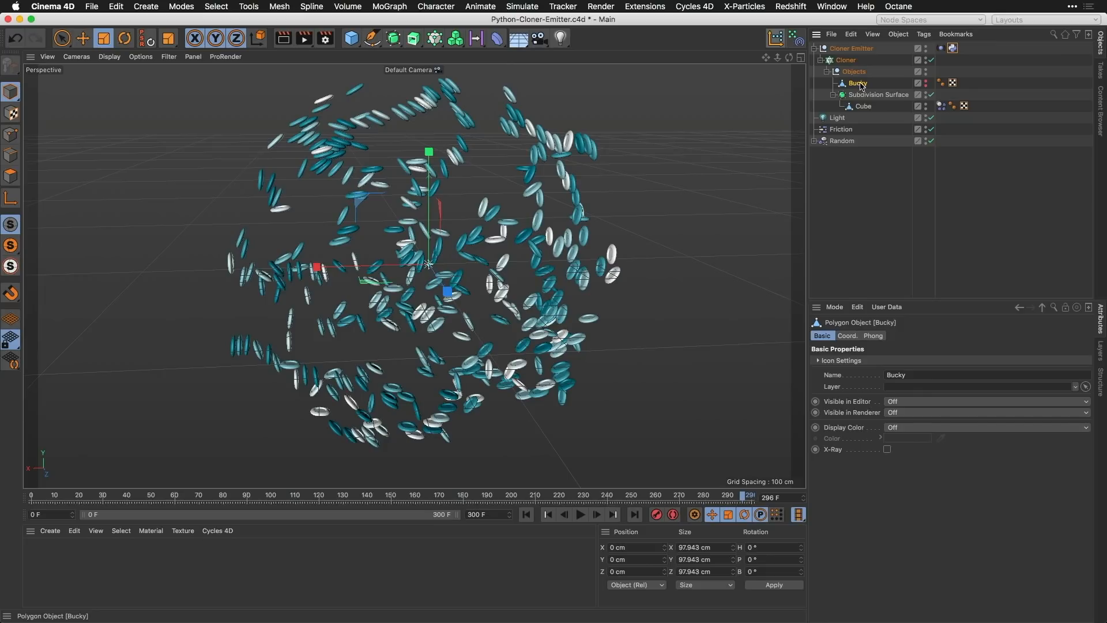
left_click_drag(861, 84, 861, 84, "ctrl")
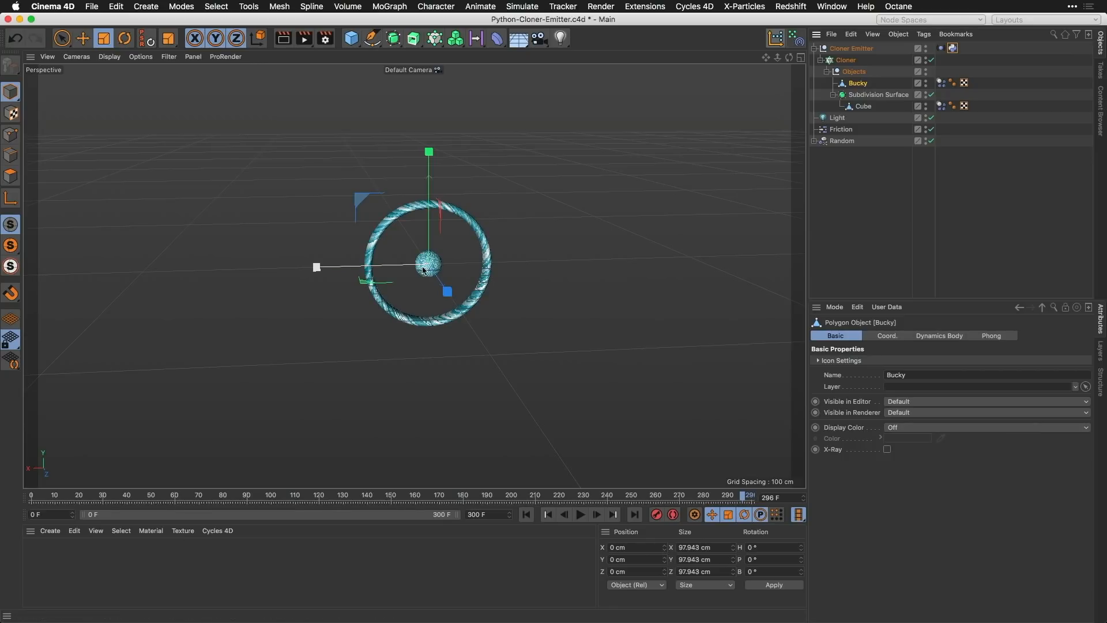
Step: Play the simulation with the Bucky clones from the first frame, pause at about frame 39 and render a viewport preview
left_click(526, 515)
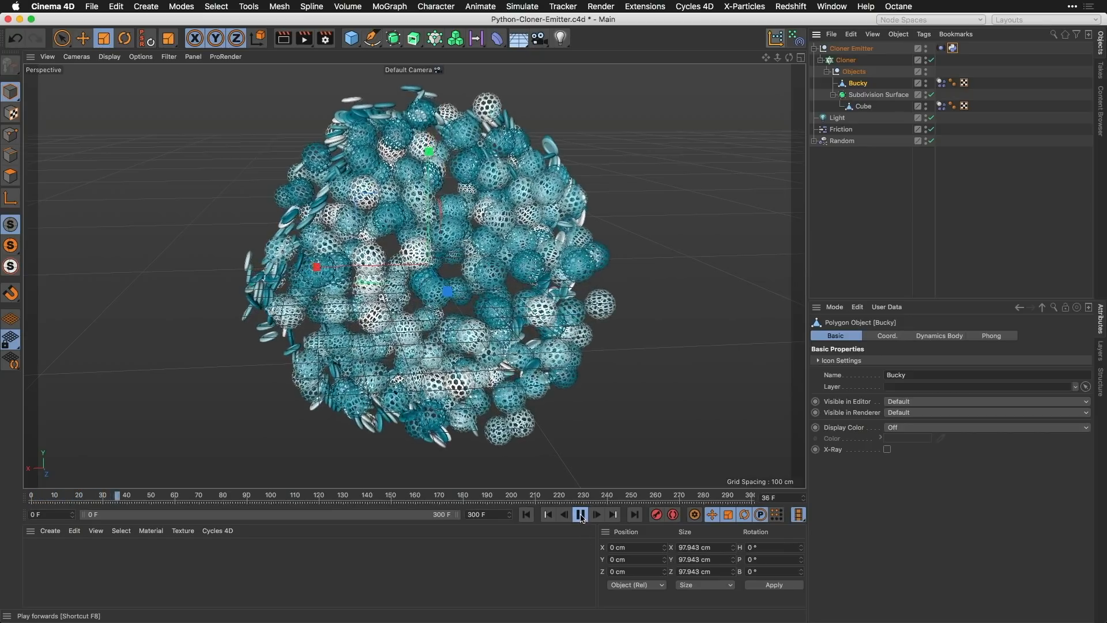
left_click(582, 515)
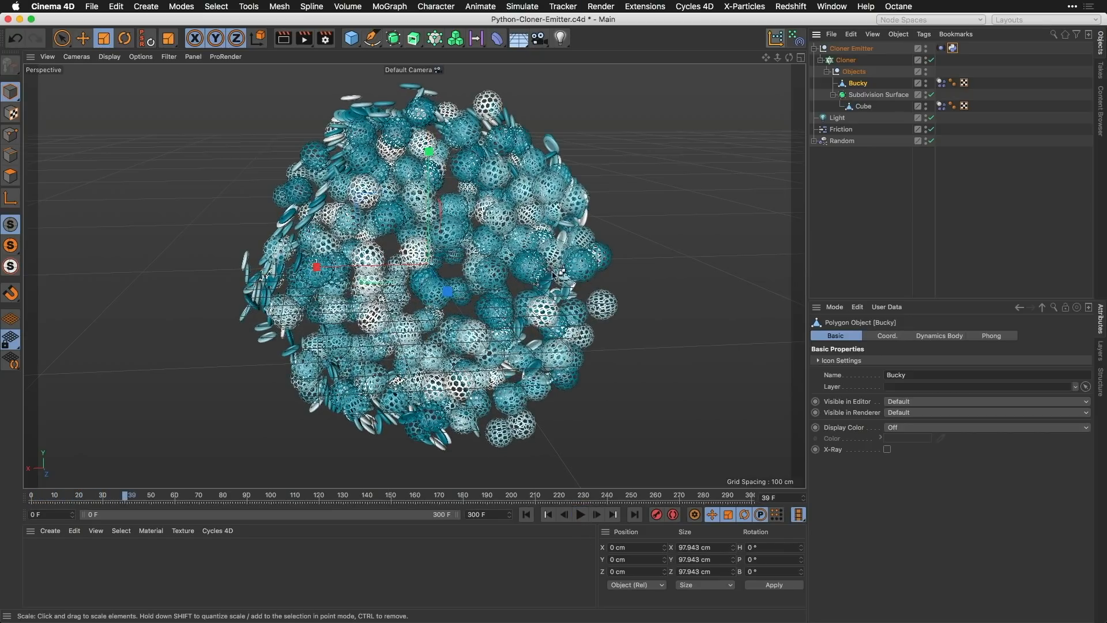
key("ctrl+r")
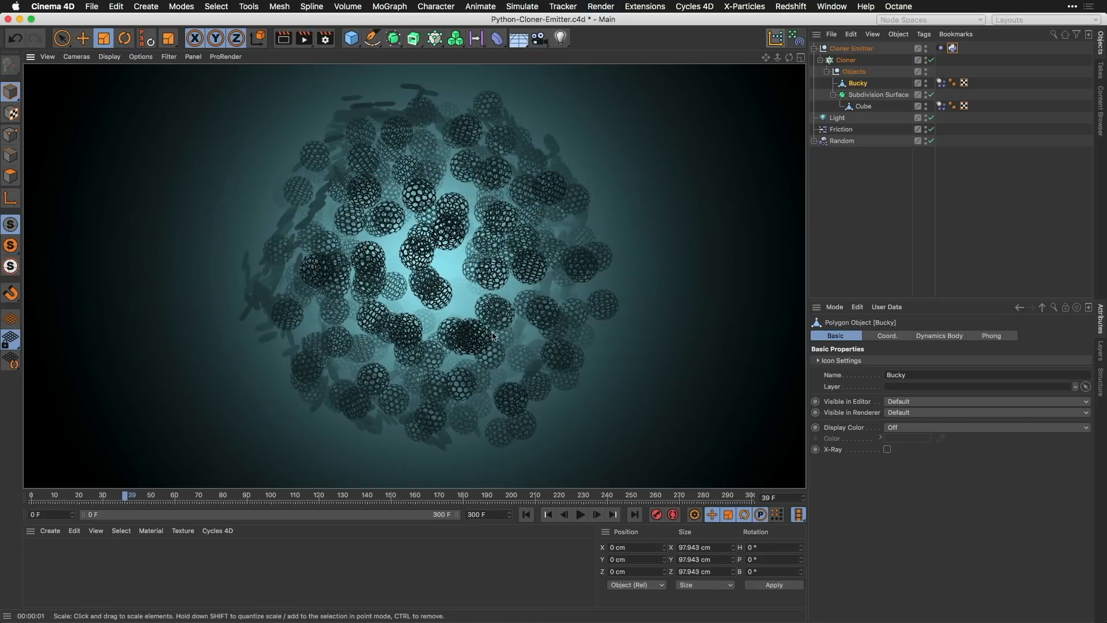